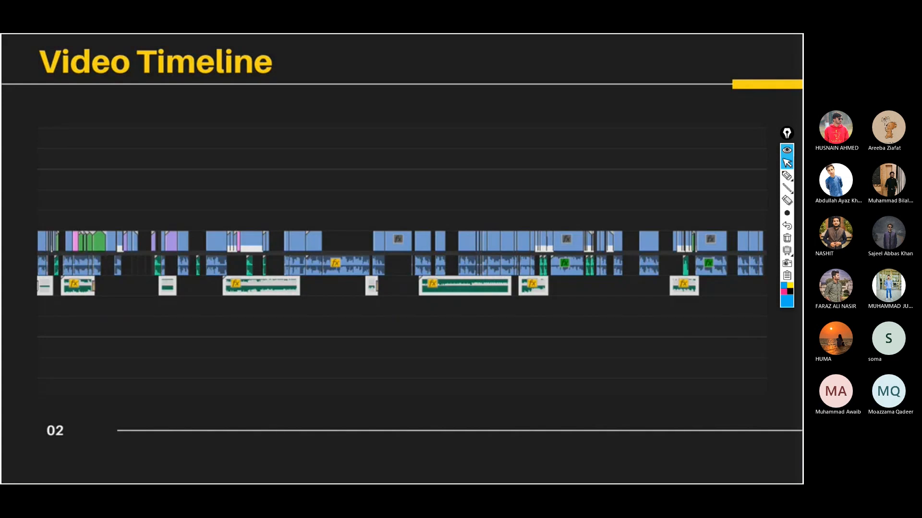
Annotate the Video Timeline slide with freehand pen underlines beneath the bottom audio clips and circles around two of them.
left_click(787, 176)
left_click_drag(22, 297, 124, 297)
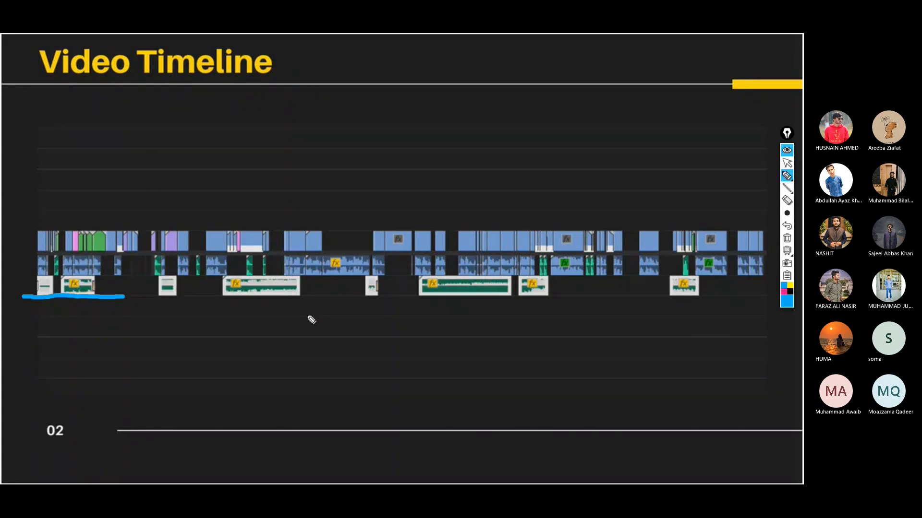
left_click_drag(228, 296, 358, 293)
left_click_drag(426, 299, 592, 299)
mouse_move(670, 306)
left_mouse_down()
mouse_move(710, 303)
mouse_move(674, 271)
mouse_move(724, 281)
mouse_move(706, 318)
left_mouse_up()
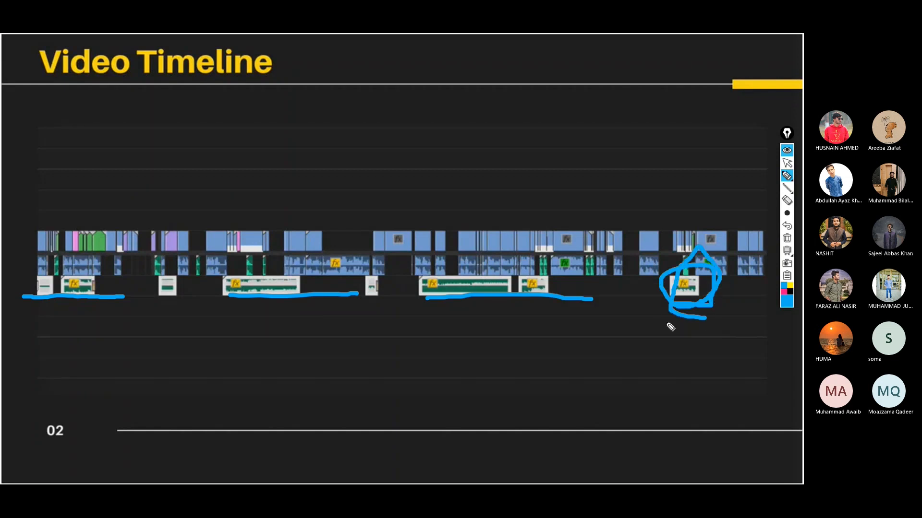
mouse_move(309, 302)
left_mouse_down()
mouse_move(243, 259)
mouse_move(218, 339)
mouse_move(314, 261)
mouse_move(241, 288)
left_mouse_up()
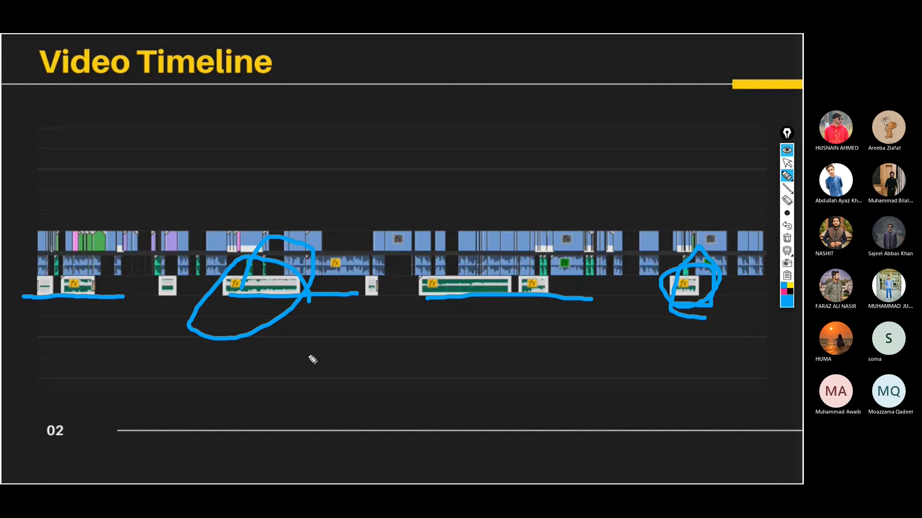
Switch to the palestinen_1_1 project in Premiere Pro and change the annotation tool from pen to cursor mode.
key("alt+Tab")
key("ctrl+shift+2")
key("alt+Tab")
left_click(525, 260)
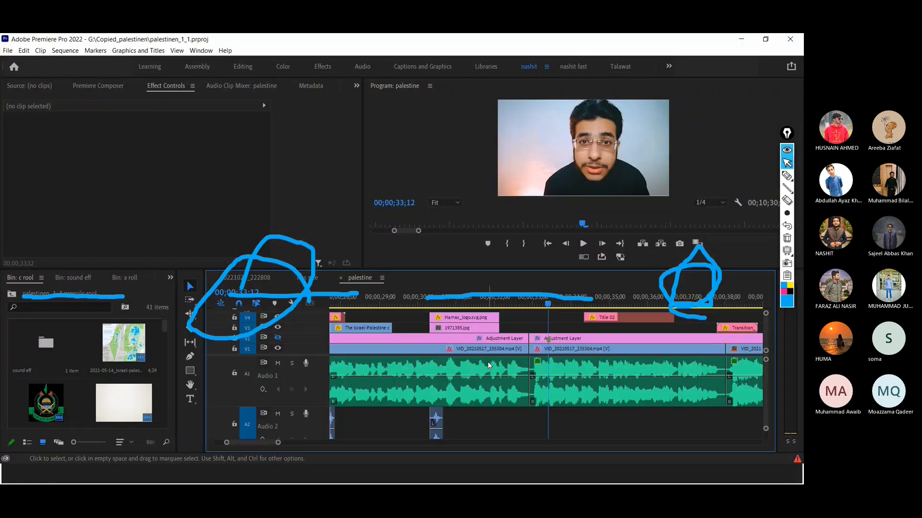
Maximize the palestine sequence's timeline and move the playhead to the start of the sequence.
key("grave")
scroll(435, 335, "up", 5)
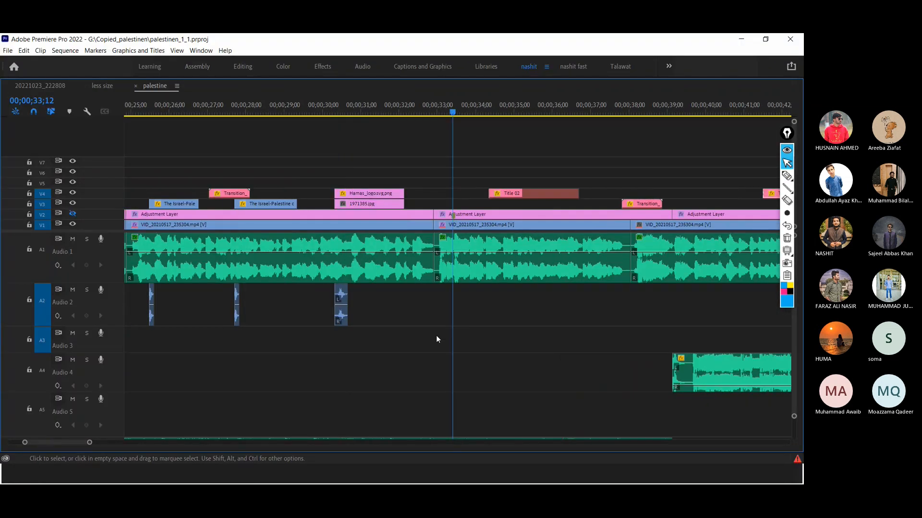
key("Home")
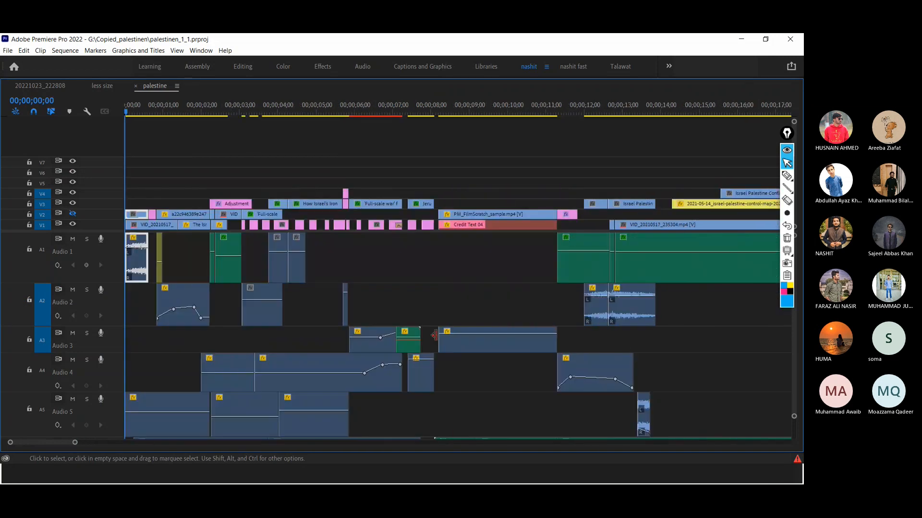
key("grave")
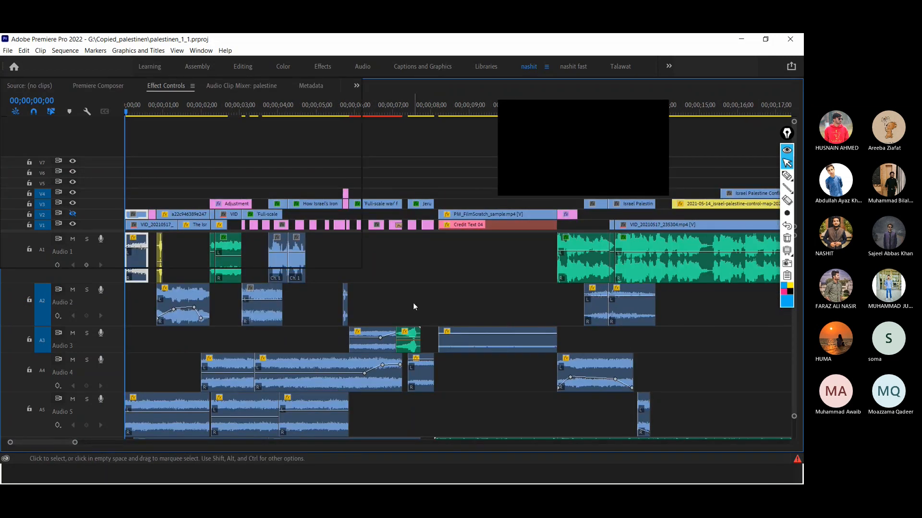
Increase the height of the Video 1 and Video 2 tracks so their clip thumbnails show.
double_click(113, 226)
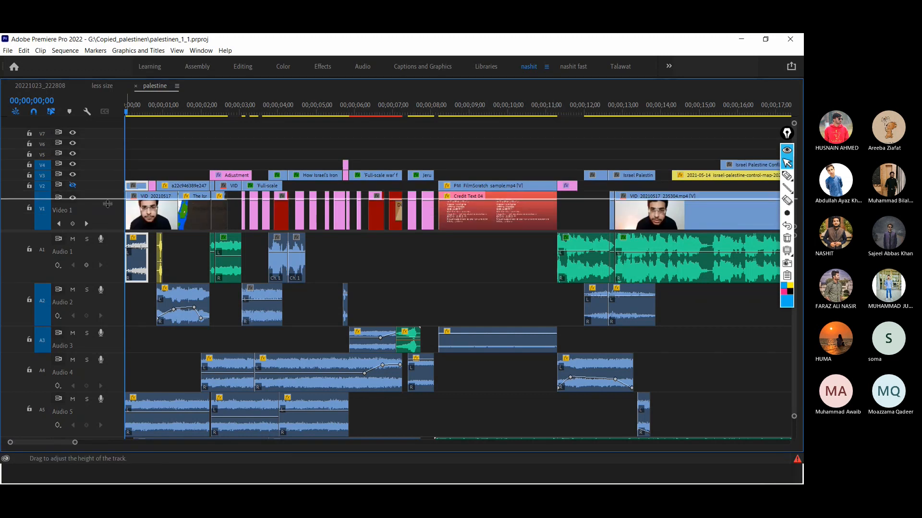
left_click_drag(108, 204, 108, 209)
double_click(108, 200)
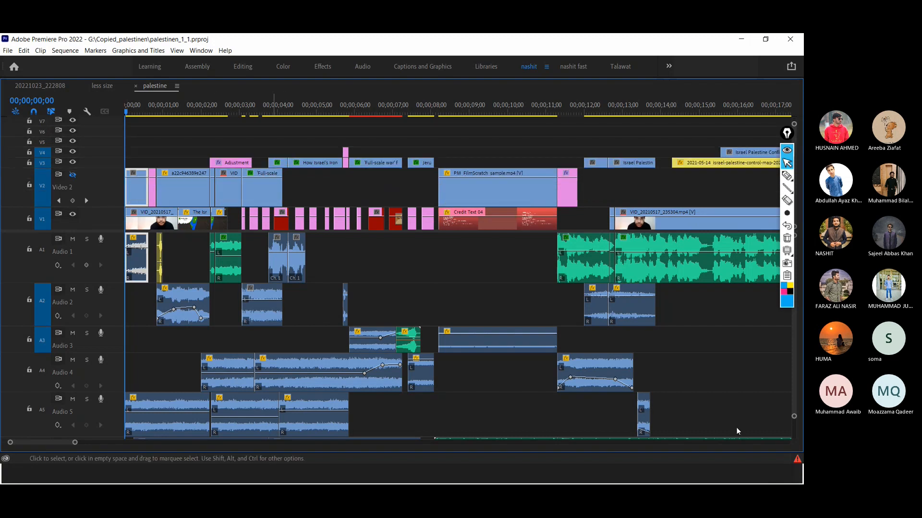
Move the annotation toolbar away from the timeline's edge and collapse all audio tracks to minimum height.
mouse_move(788, 136)
left_mouse_down()
mouse_move(633, 88)
mouse_move(692, 85)
mouse_move(657, 70)
mouse_move(747, 52)
left_mouse_up()
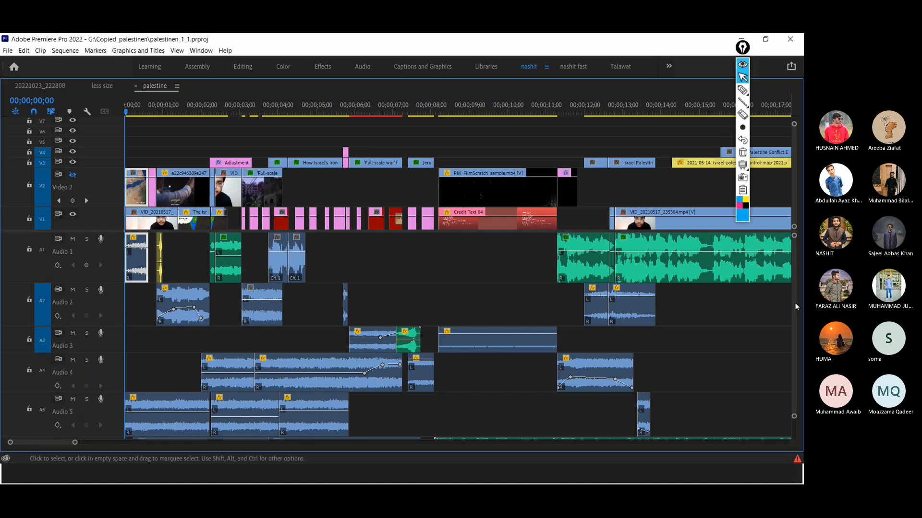
left_click_drag(794, 302, 788, 277)
double_click(793, 285)
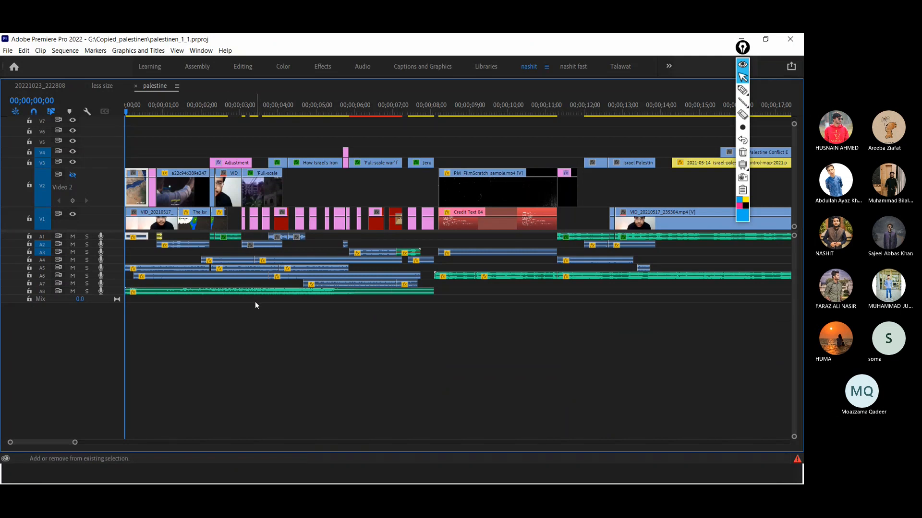
Bring up the 20221023_222808 sequence in the maximized timeline.
key("shift+3")
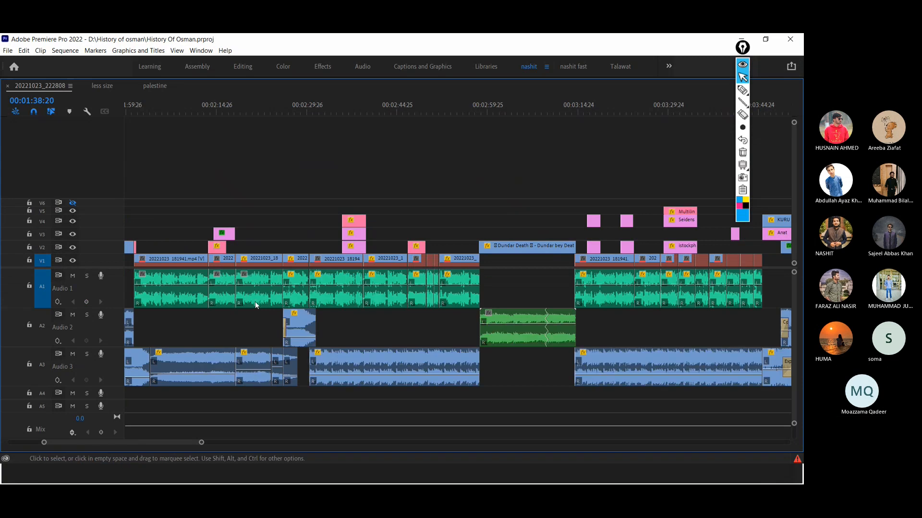
key("grave")
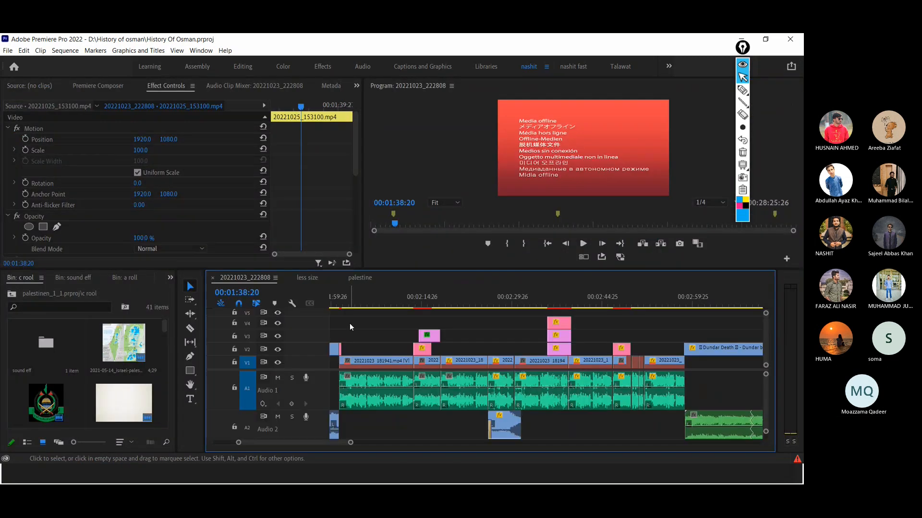
key("grave")
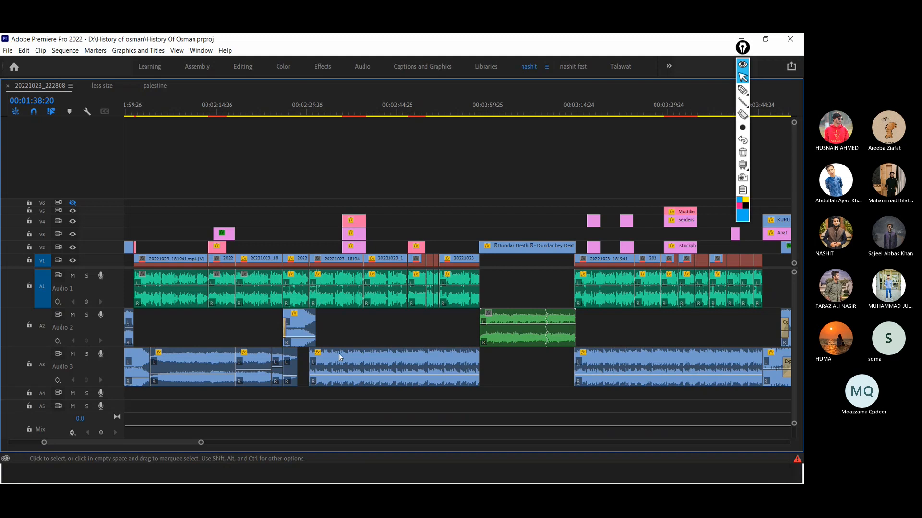
Reduce the audio track heights in the 20221023_222808 sequence and return the playhead to its start.
scroll(111, 293, "down", 5)
left_click_drag(116, 277, 118, 327)
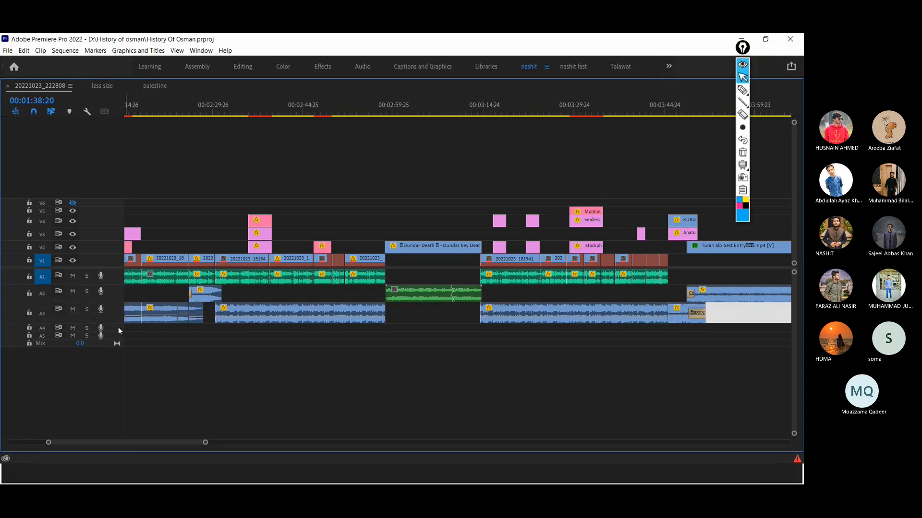
key("Home")
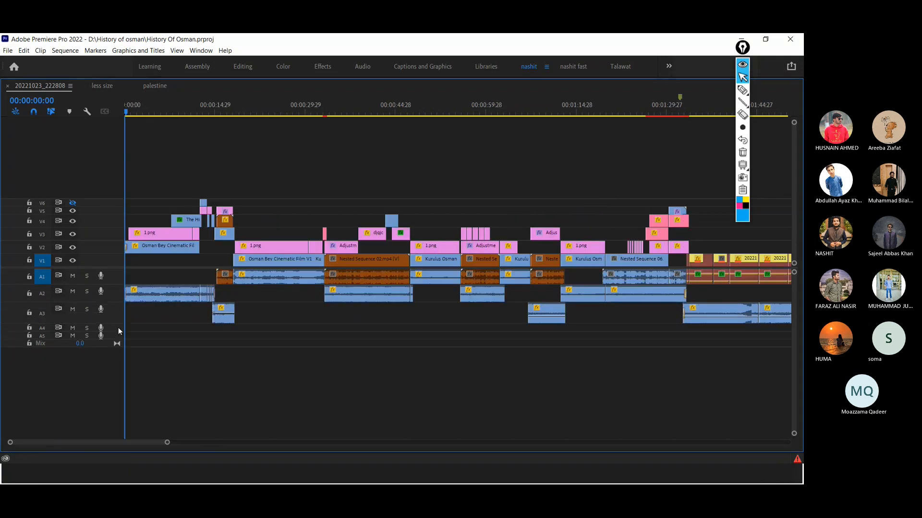
left_click_drag(119, 332, 121, 323)
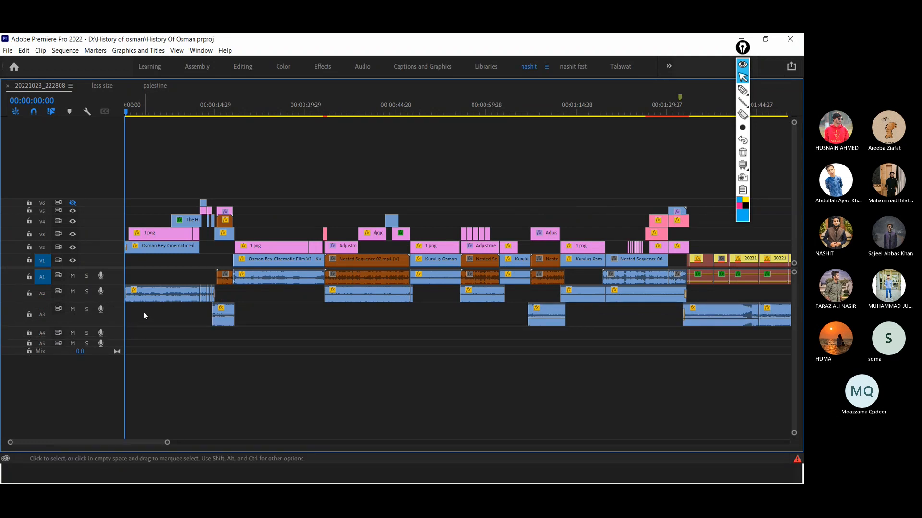
Switch to the less size sequence and examine the layered clips at its opening up close.
key("shift")
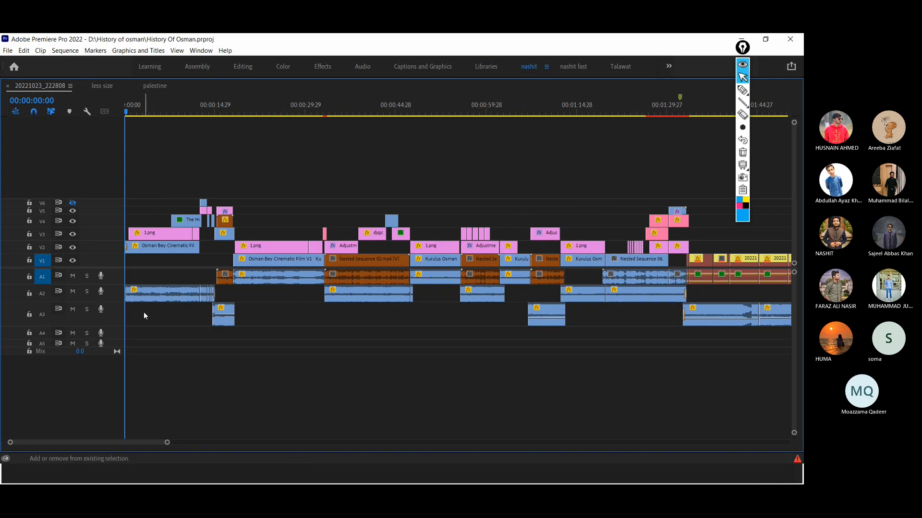
key("shift+3")
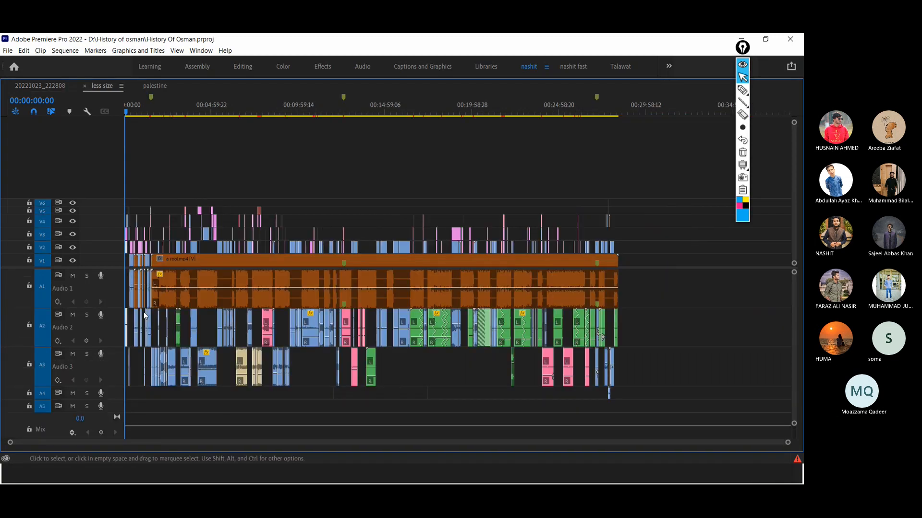
key("=")
key("=")
key("=")
key("=")
key("=")
key("=")
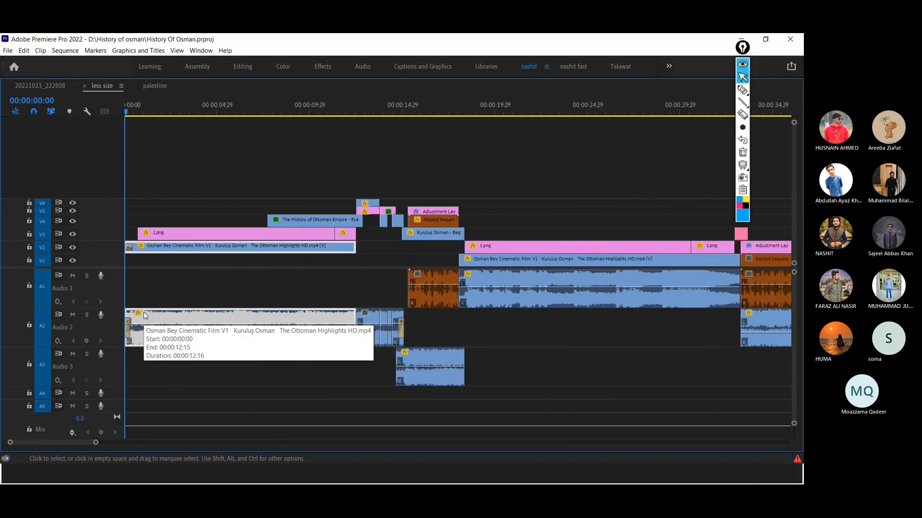
Compare the track layouts of the 20221023_222808 and palestine sequences, ending on palestine.
left_click(42, 86)
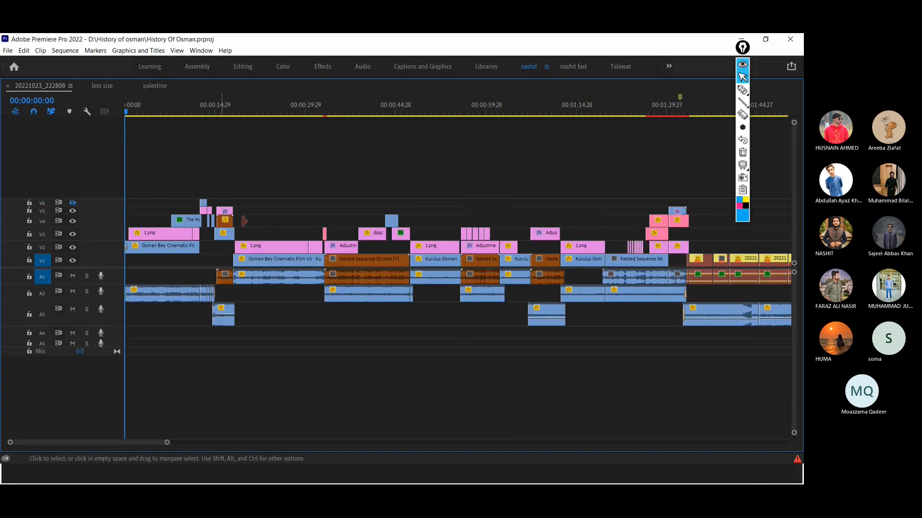
left_click(157, 86)
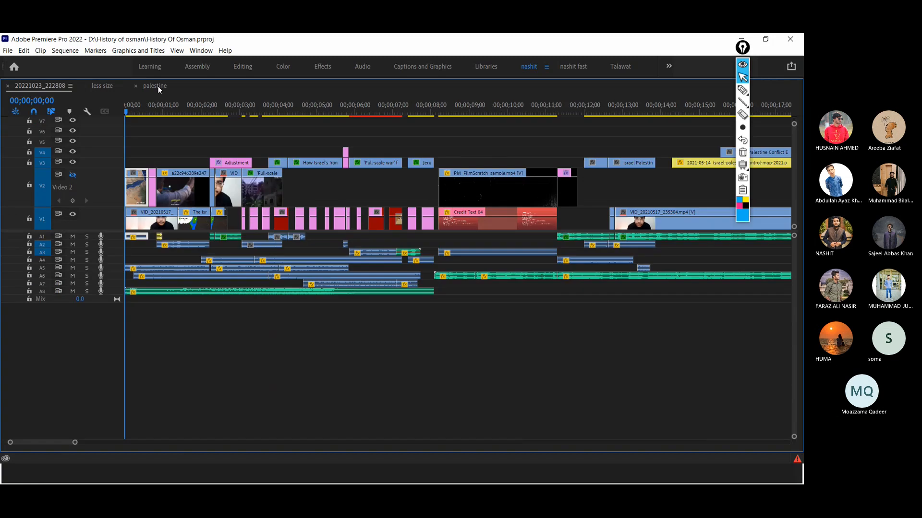
key("shift+3")
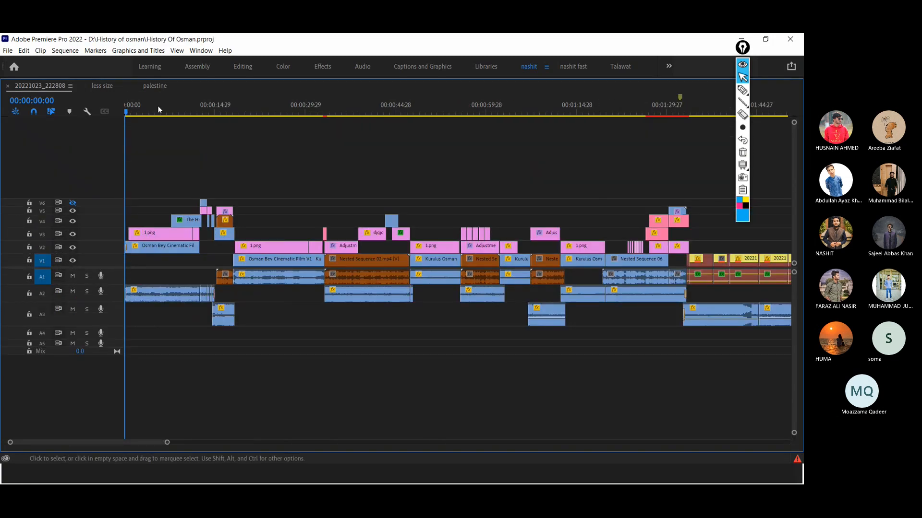
left_click(154, 85)
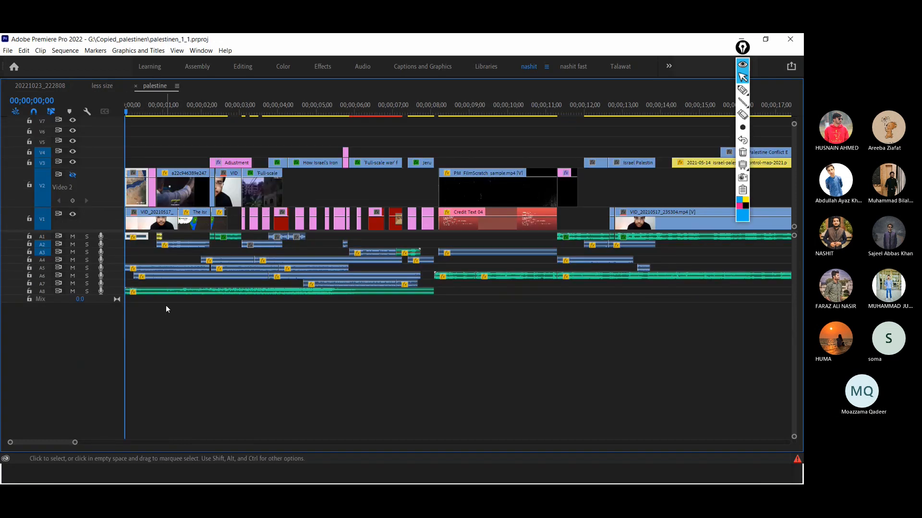
Expand the palestine sequence's tracks, including Audio 6, 7 and 8, and give the audio section most of the timeline's height.
key("shift+equal")
scroll(272, 387, "right", 2)
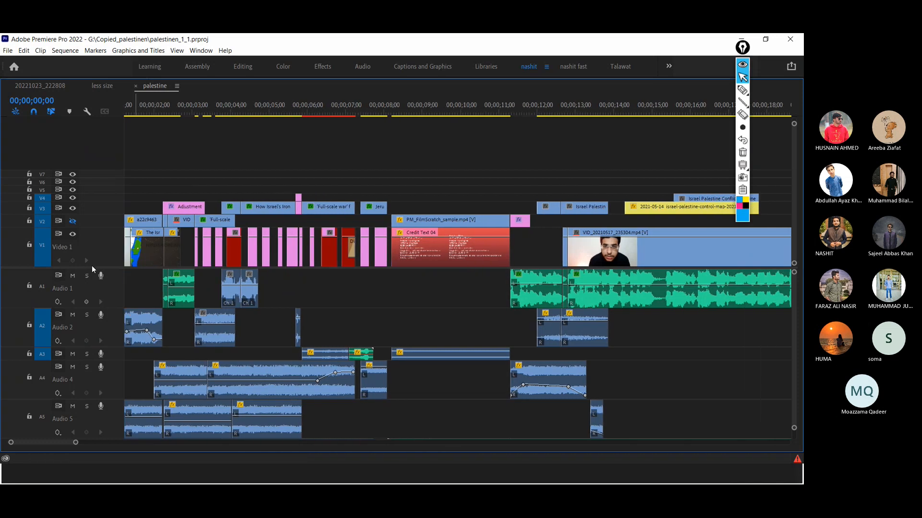
left_click_drag(103, 265, 115, 147)
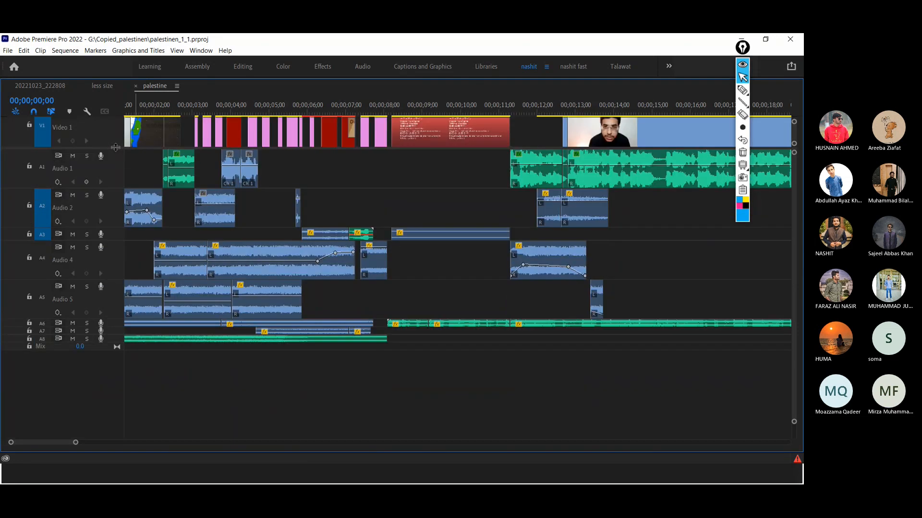
double_click(119, 339)
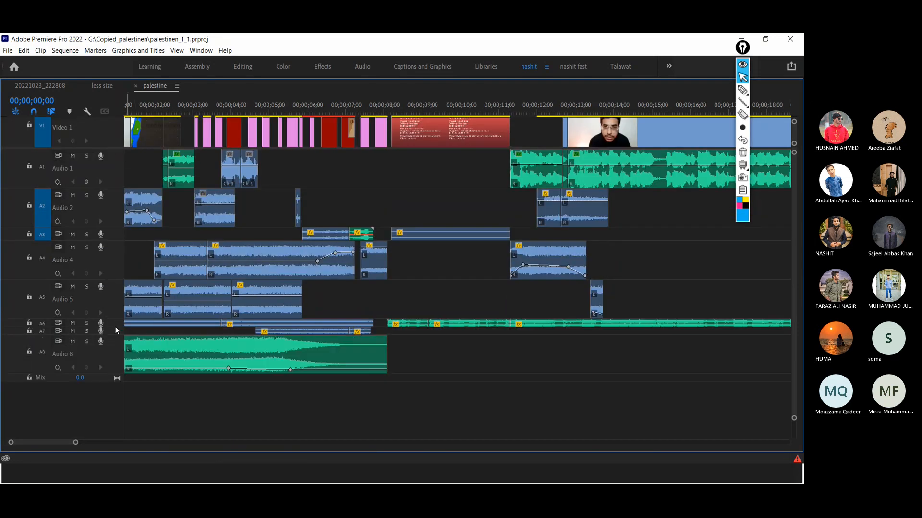
double_click(115, 329)
double_click(115, 322)
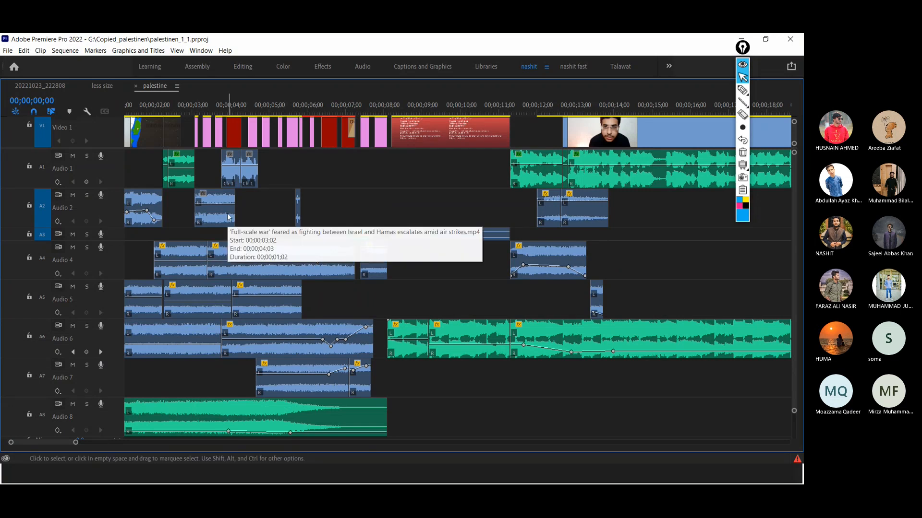
Circle the Audio 1, Audio 2 and Audio 4 headers and the first visible Audio 2 clip with the pen, undoing the extra scribble.
key("ctrl+shift+3")
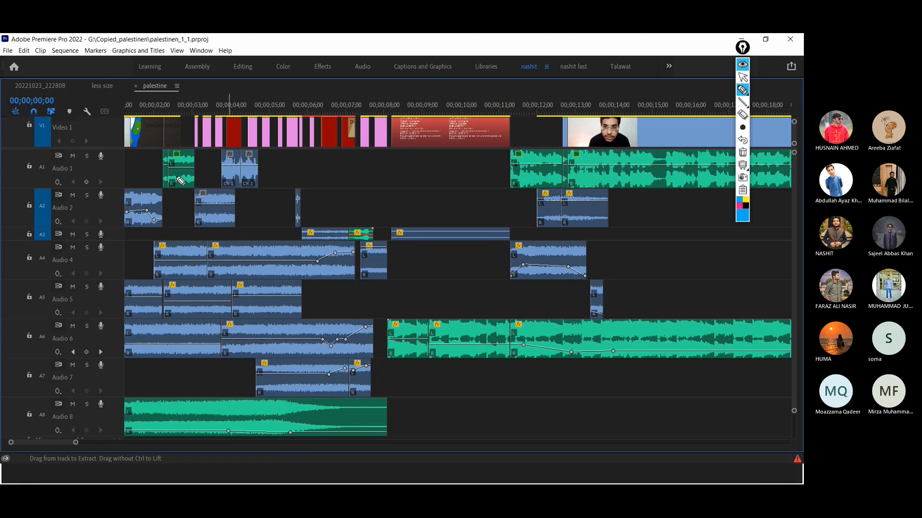
mouse_move(96, 161)
left_mouse_down()
mouse_move(37, 162)
mouse_move(48, 176)
mouse_move(41, 203)
mouse_move(63, 199)
left_mouse_up()
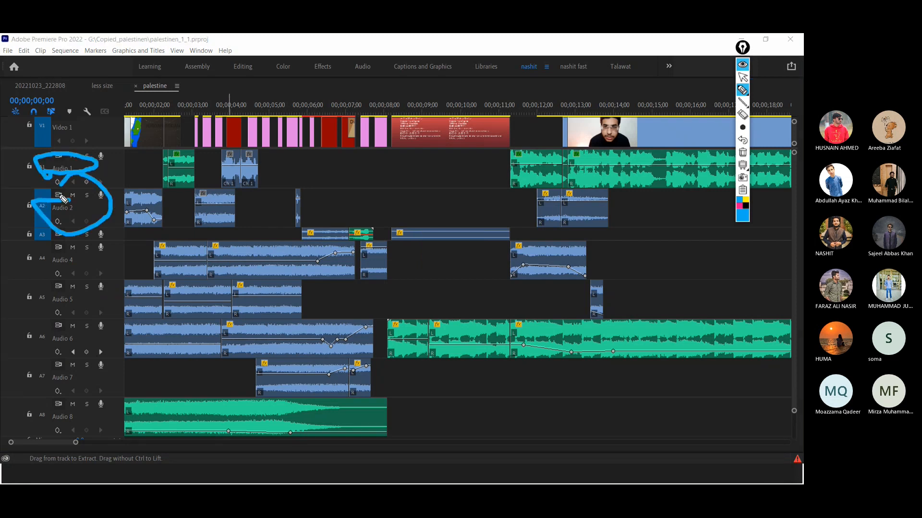
mouse_move(44, 251)
left_mouse_down()
mouse_move(49, 271)
mouse_move(66, 248)
left_mouse_up()
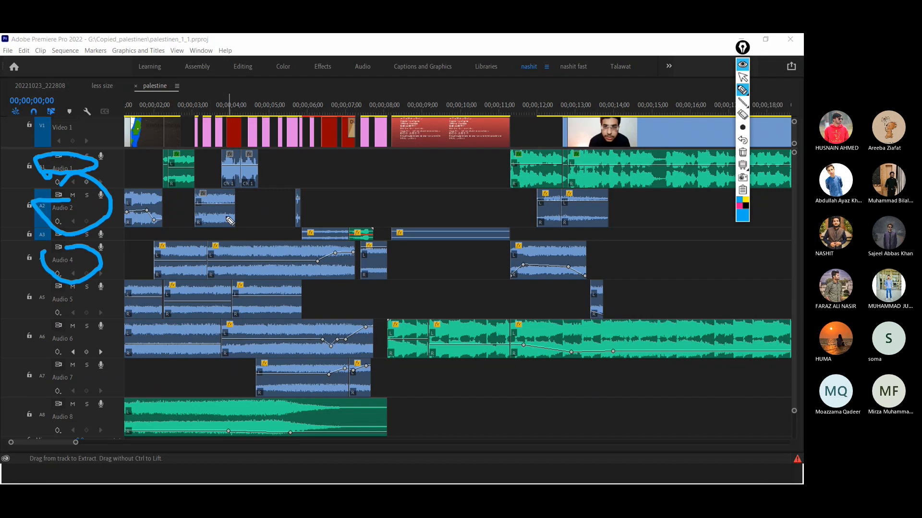
mouse_move(147, 180)
left_mouse_down()
mouse_move(179, 211)
mouse_move(132, 190)
mouse_move(140, 219)
left_mouse_up()
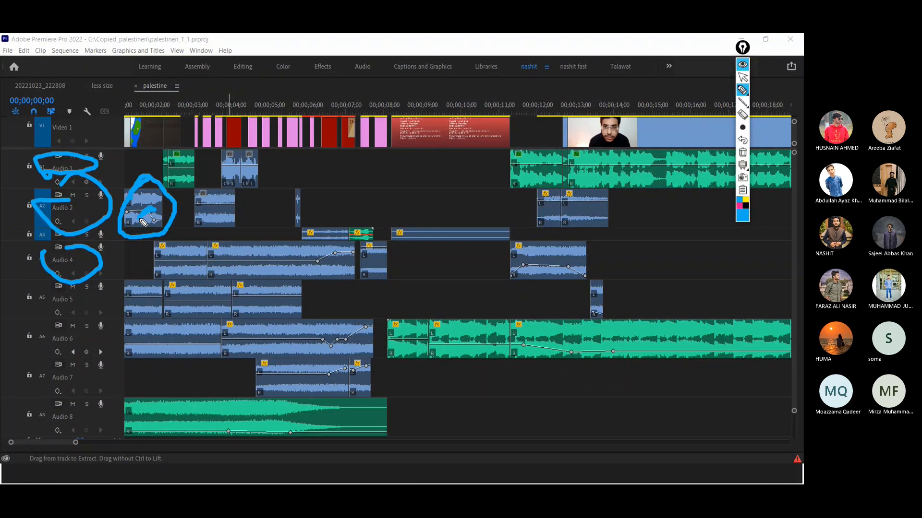
key("ctrl+z")
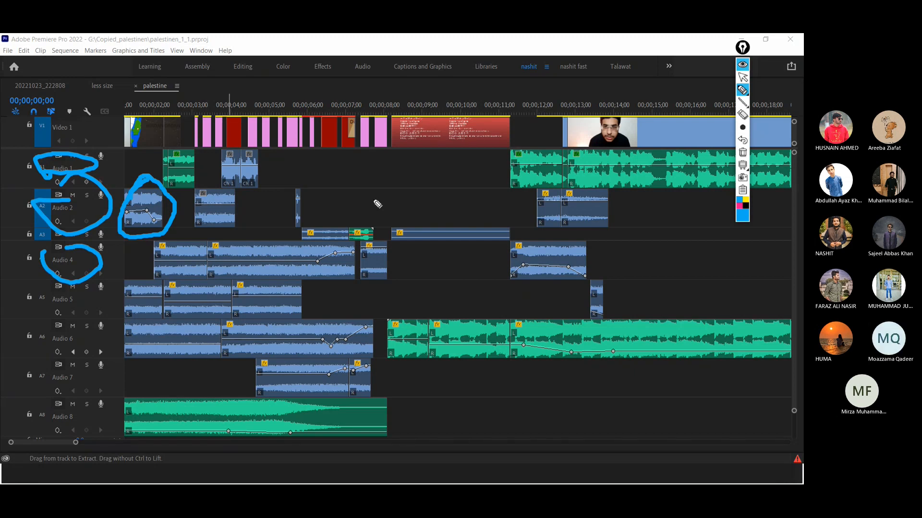
Return to cursor mode and play the palestine sequence from its beginning.
key("ctrl+shift+2")
left_click_drag(220, 99, 88, 110)
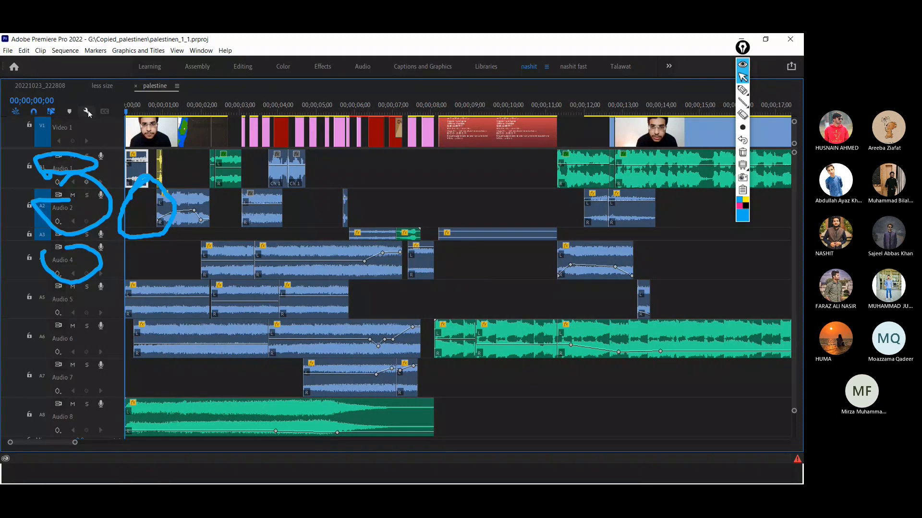
key("space")
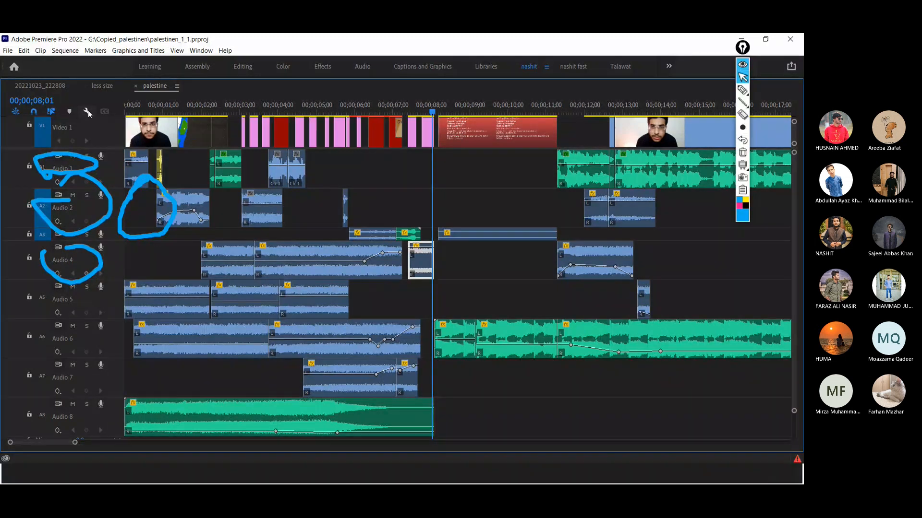
Clear all pen marks and play the opening of the palestine sequence with the full workspace visible, returning to the enlarged timeline.
key("ctrl+shift+7")
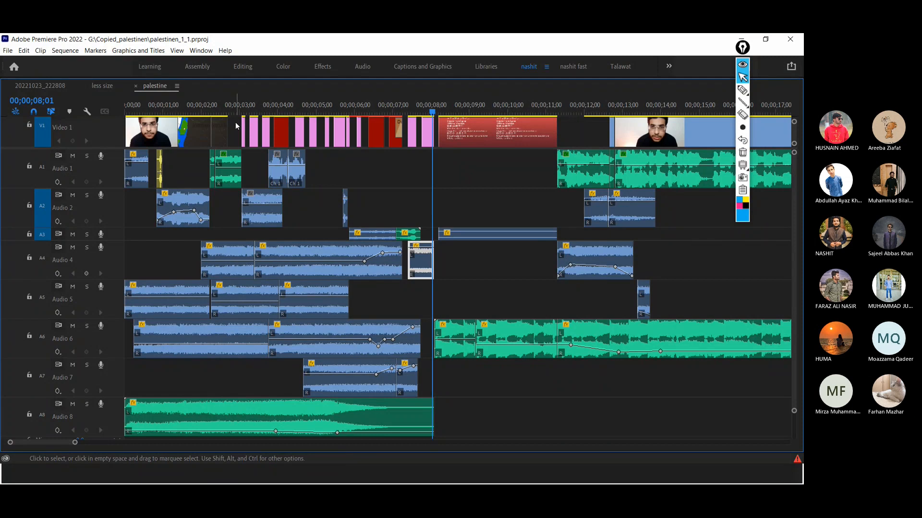
key("Home")
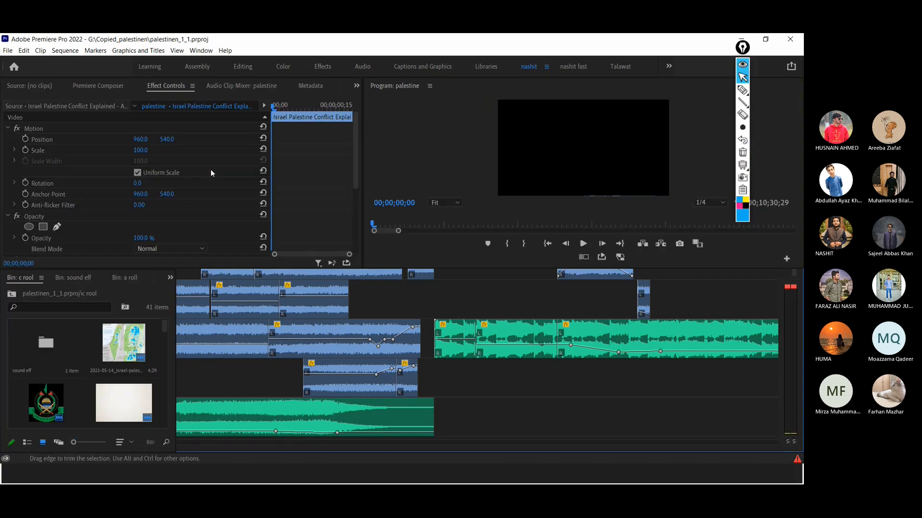
key("grave")
key("space")
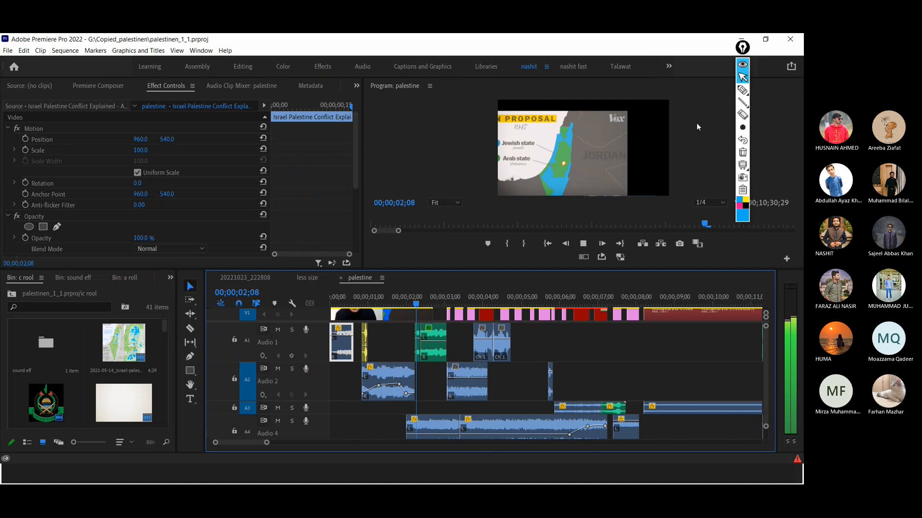
key("space")
key("grave")
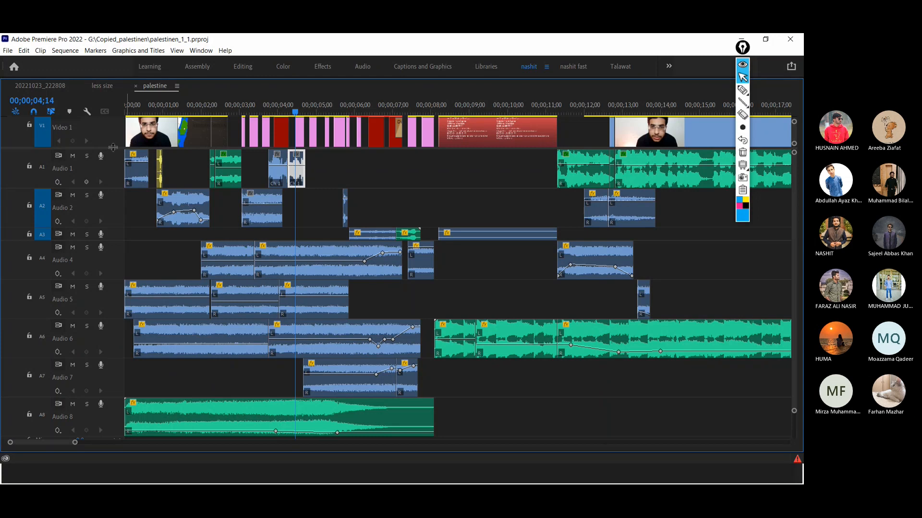
Give the timeline's video tracks more height and play the sequence from its beginning in an enlarged Program monitor, returning to the enlarged timeline.
left_click_drag(113, 146, 102, 213)
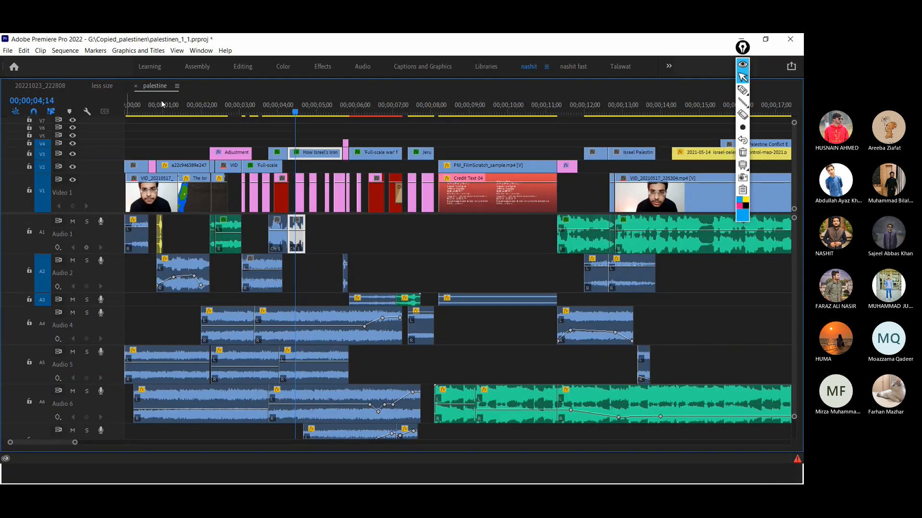
key("Home")
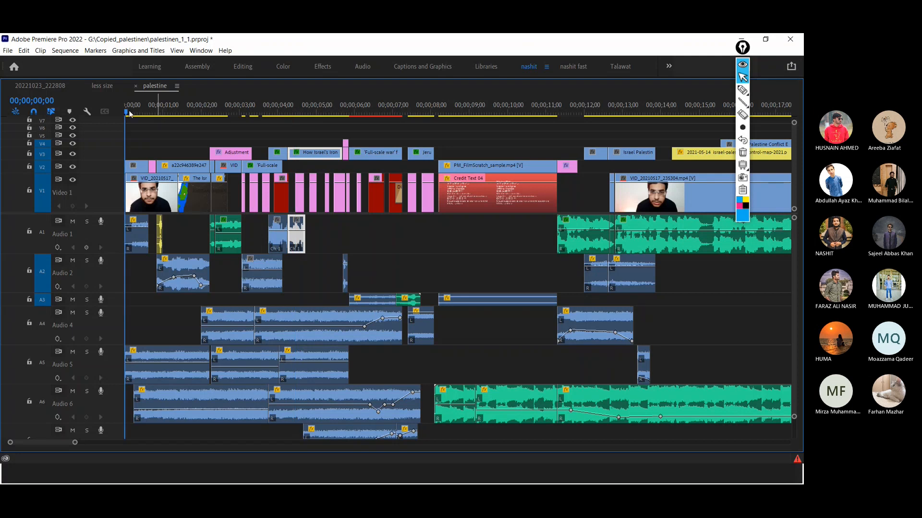
key("grave")
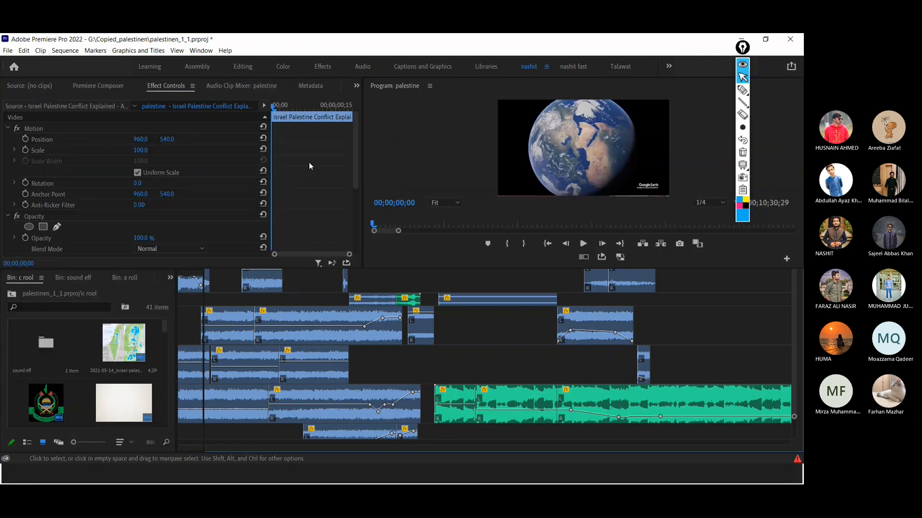
key("grave")
key("space")
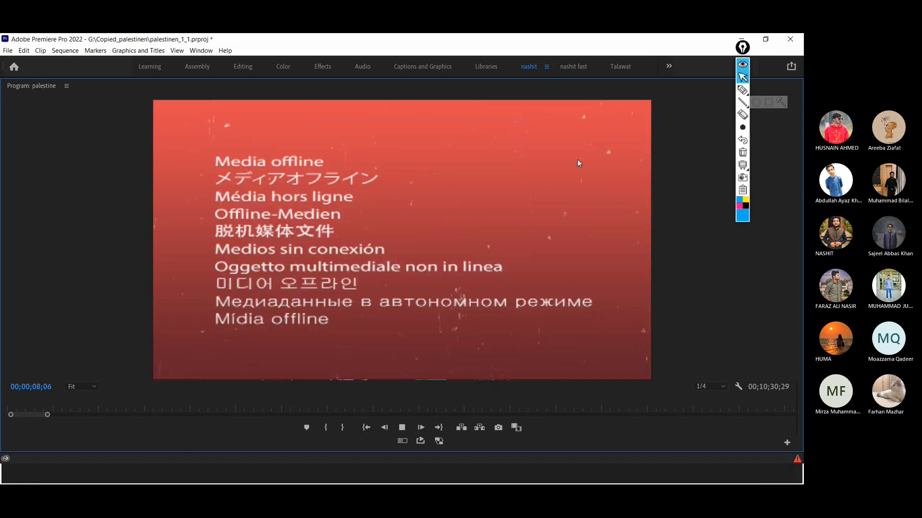
key("space")
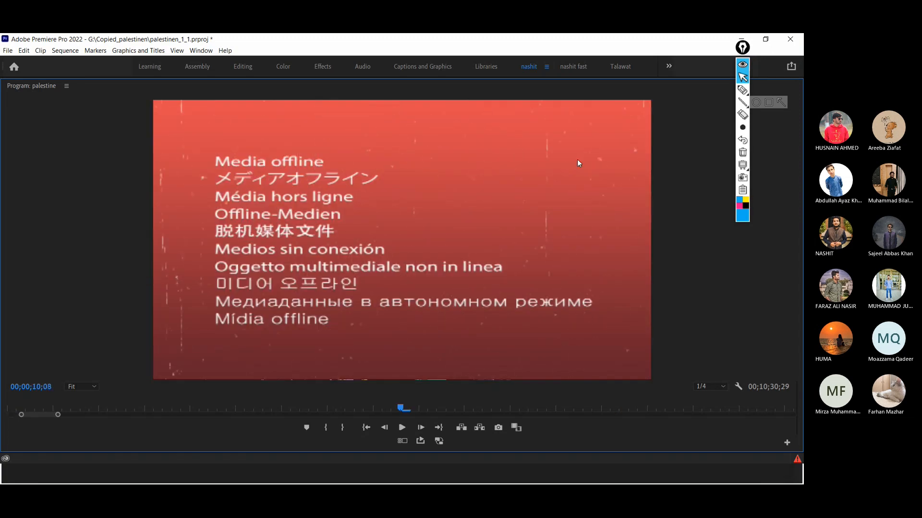
key("grave")
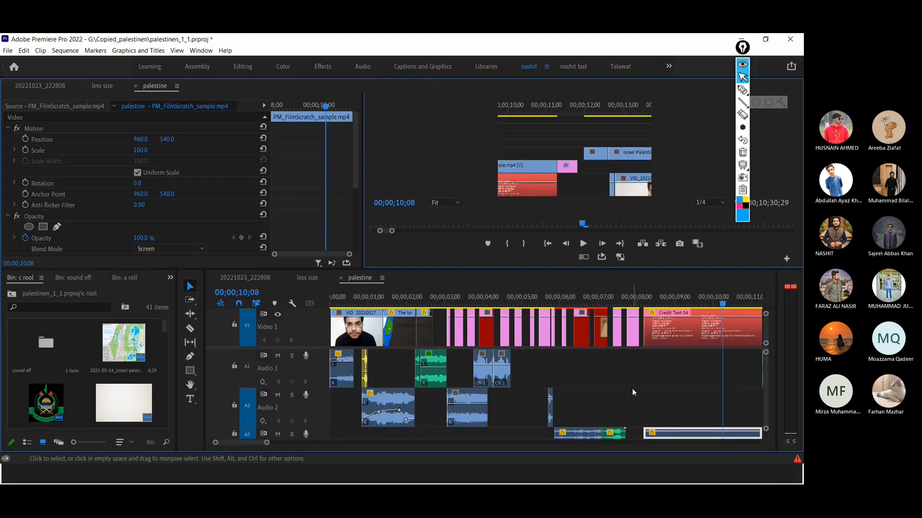
key("grave")
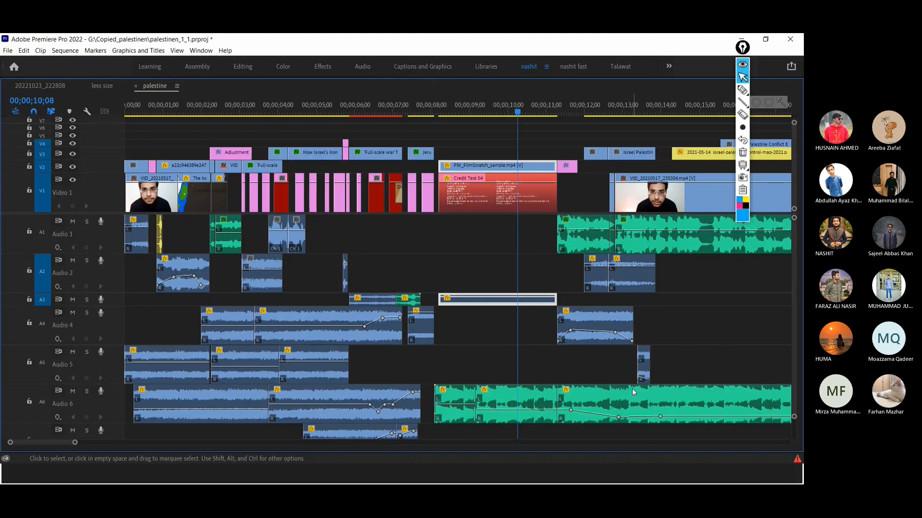
left_click(724, 354)
key("alt+Tab")
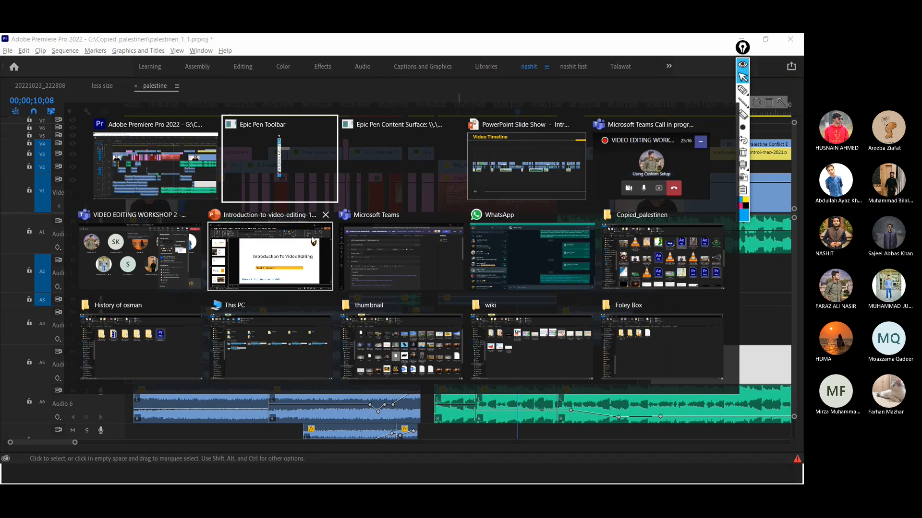
key("alt+Tab")
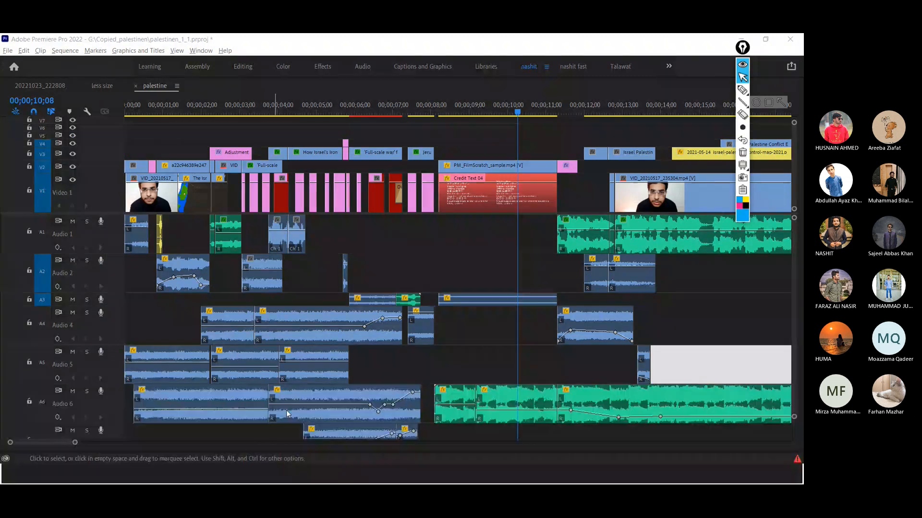
left_click(376, 367)
left_click(480, 355)
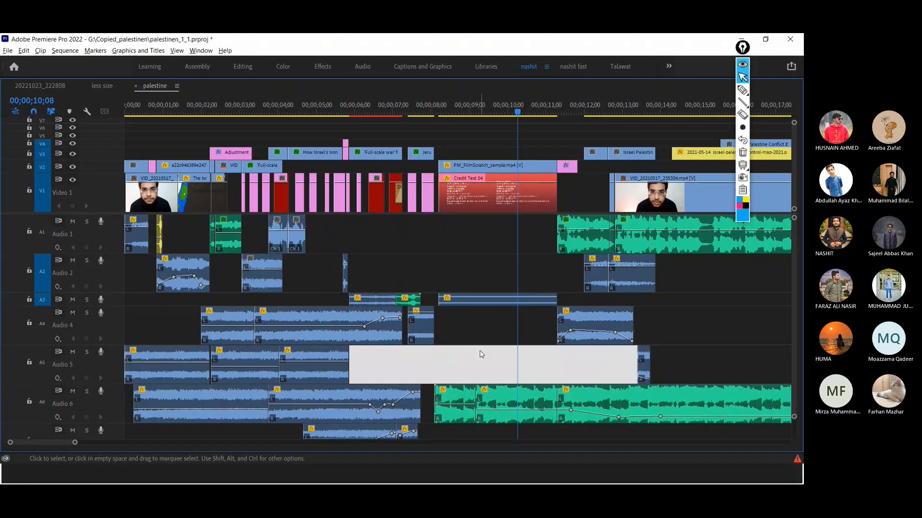
Switch to the PowerPoint slide show and advance from the Video Timeline slide to the seven-item list starting with A ROLL.
key("grave")
key("alt+Tab")
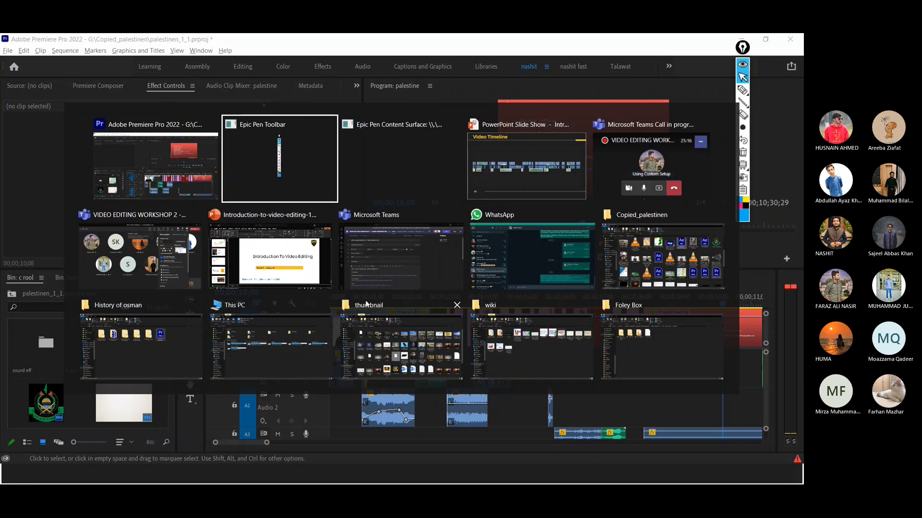
left_click(526, 165)
left_click(501, 312)
left_click(501, 313)
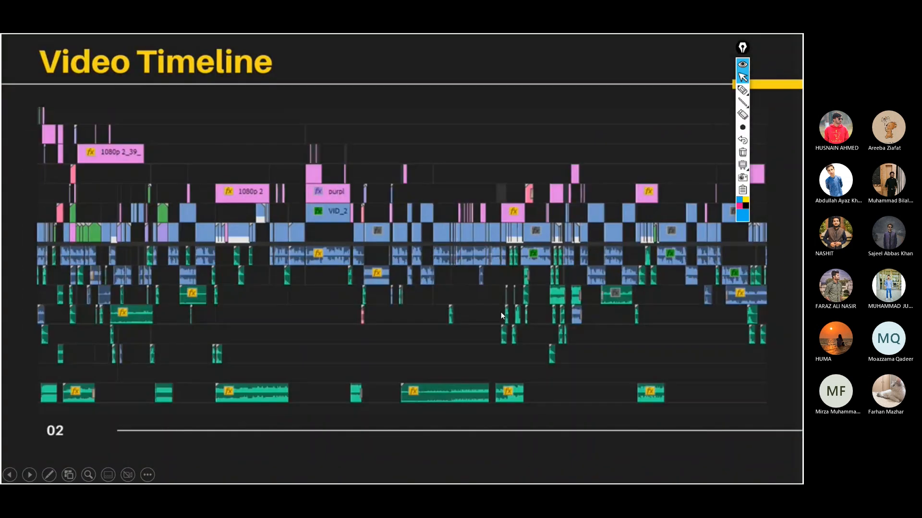
left_click(500, 312)
left_click(500, 312)
left_click(500, 312)
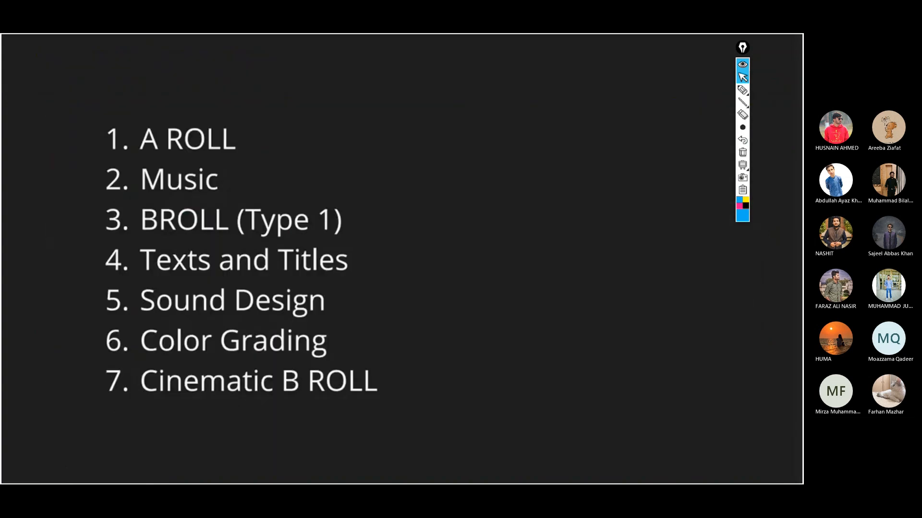
Underline A ROLL, Music and BROLL (Type 1) on the slide with the blue pen.
key("ctrl+shift+3")
left_click_drag(49, 162, 463, 132)
mouse_move(81, 189)
left_mouse_down()
mouse_move(236, 199)
mouse_move(241, 187)
left_mouse_up()
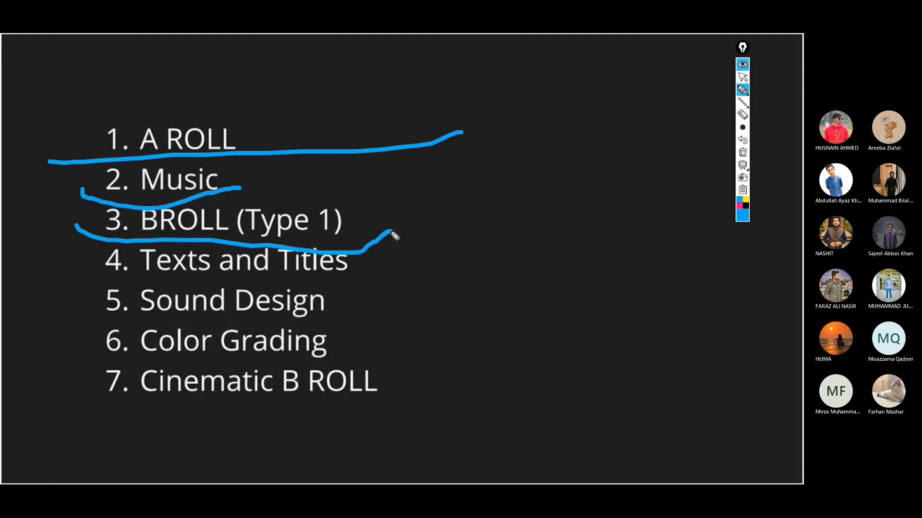
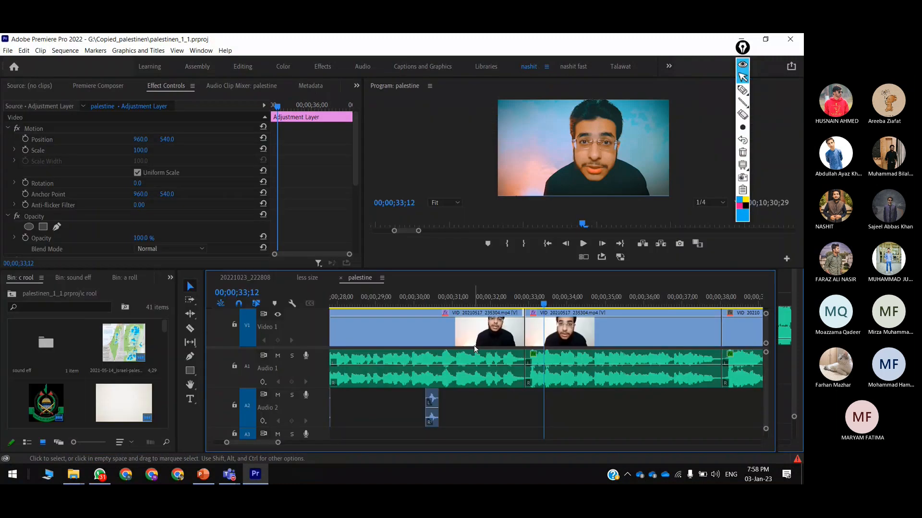
Select the VID_20210517_235304.mp4 clip on Video 1 at the playhead and view its frame in an enlarged Program monitor.
key("grave")
key("grave")
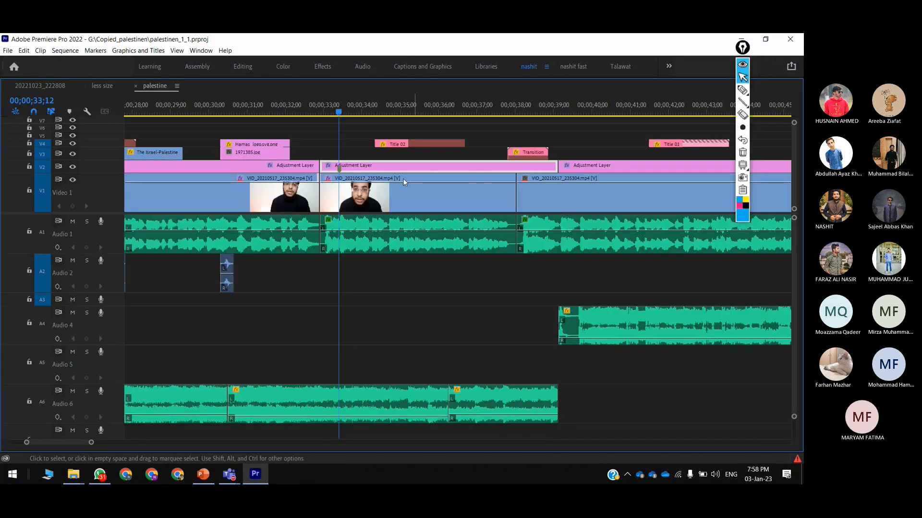
left_click(363, 195)
key("grave")
key("grave")
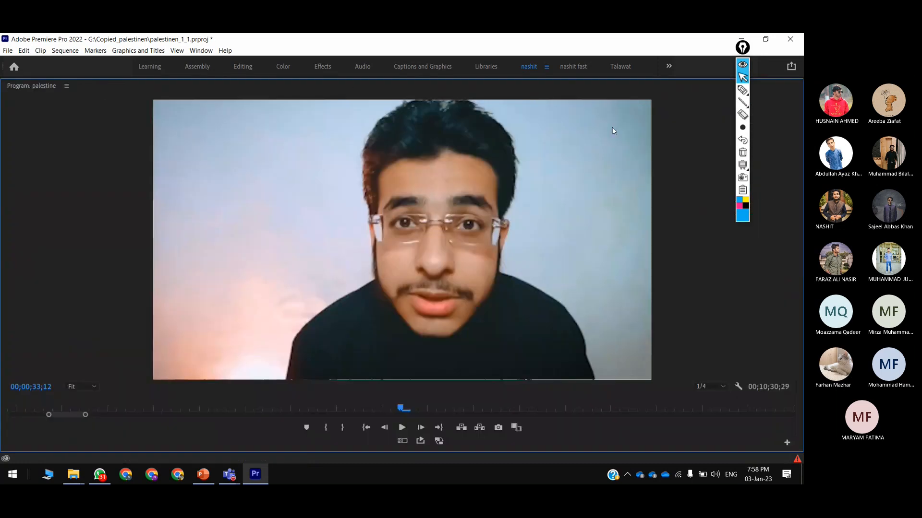
key("grave")
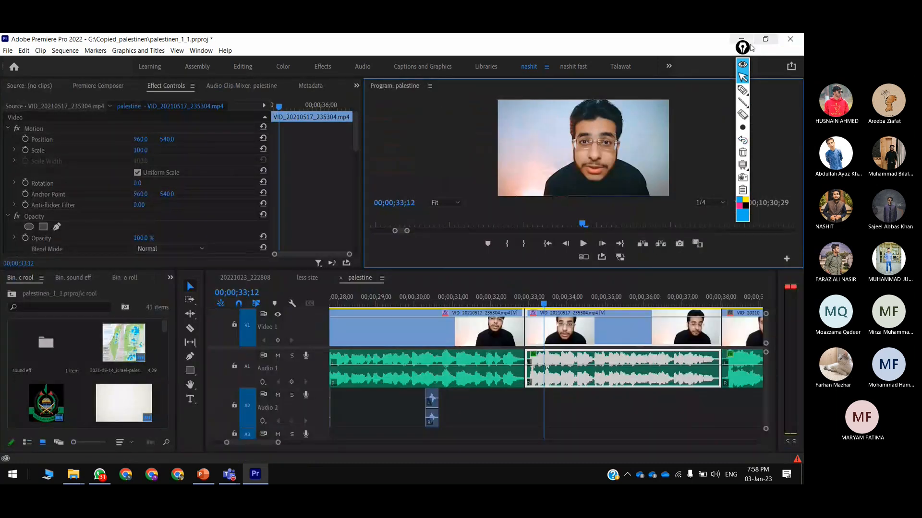
Move the pen toolbar aside and review the selected clip's applied effects, through the audio equalizers and DeNoise.
left_click_drag(743, 47, 785, 89)
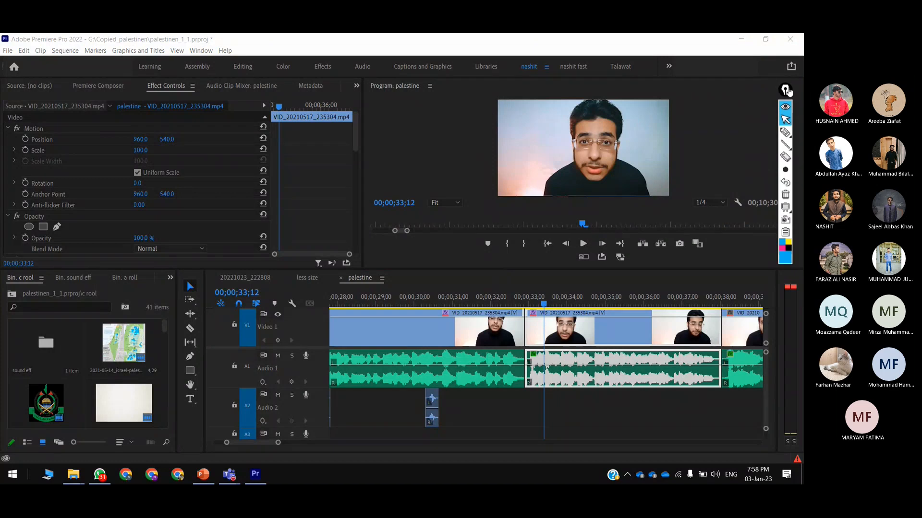
scroll(136, 166, "down", 10)
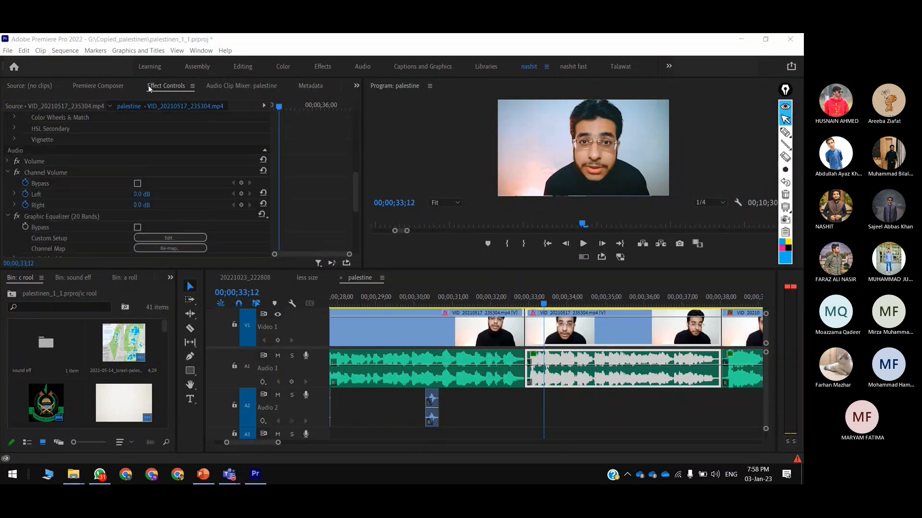
scroll(21, 164, "down", 2)
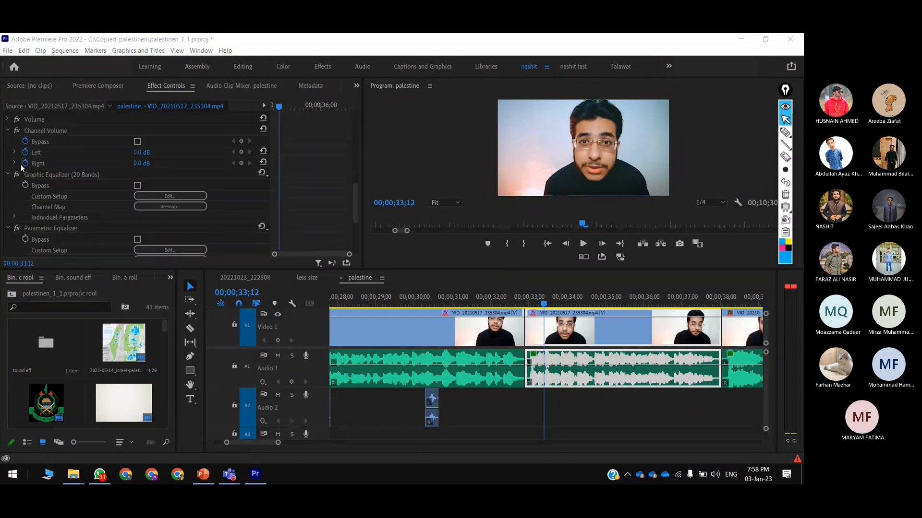
scroll(21, 164, "down", 1)
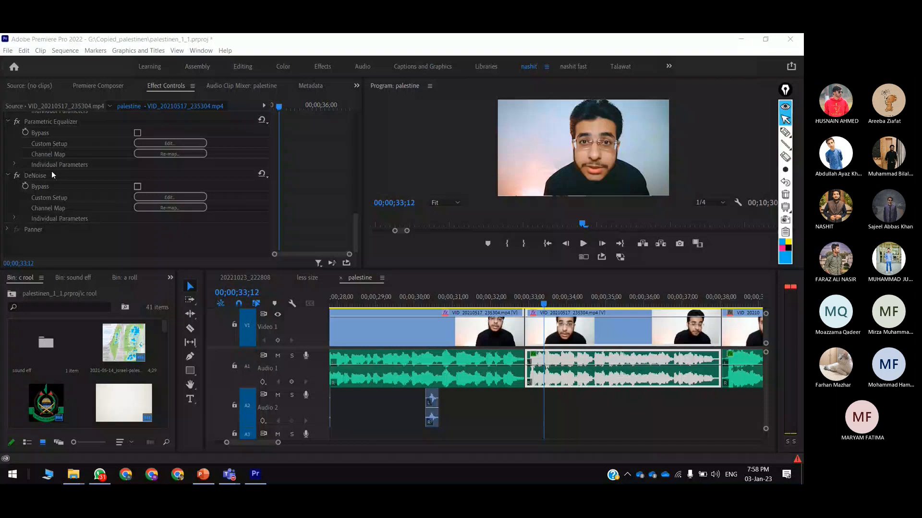
left_click(76, 107)
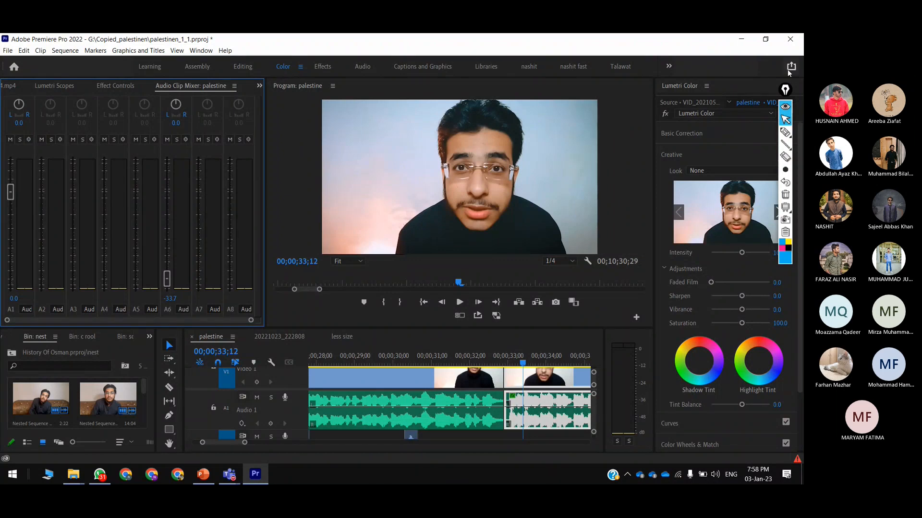
Move the pen toolbar clear of the Lumetri Color controls and turn off the Lumetri Color effect on the sequence clip.
mouse_move(792, 100)
left_mouse_down()
mouse_move(342, 139)
mouse_move(204, 110)
left_mouse_up()
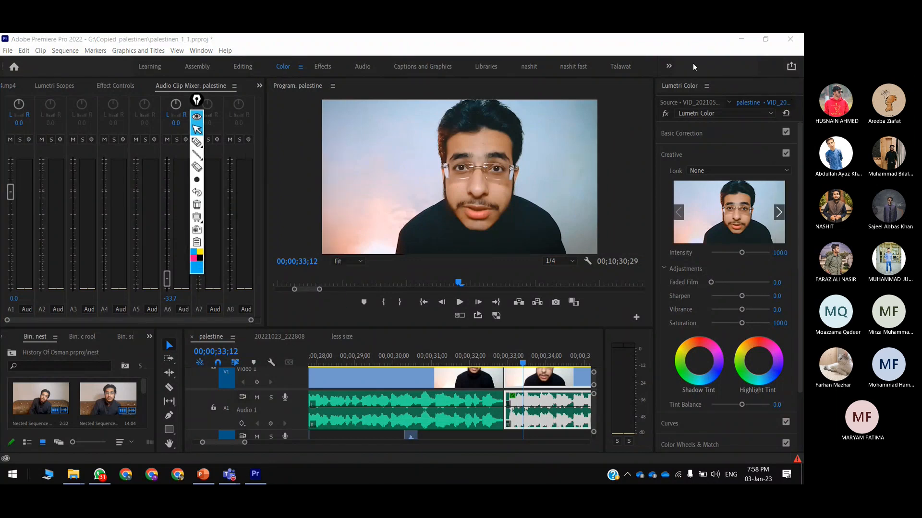
left_click(663, 113)
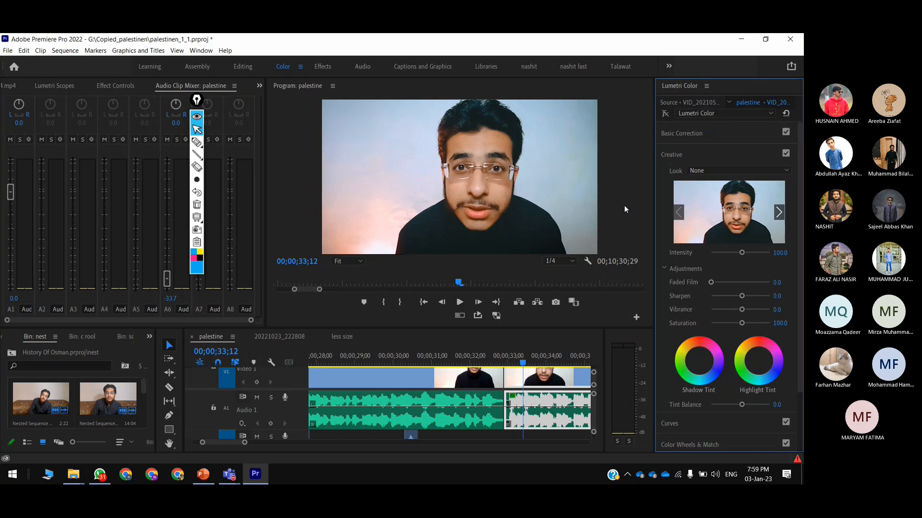
Show the source clip's effects and toggle its Lumetri Color off and back on to compare the picture.
left_click(117, 87)
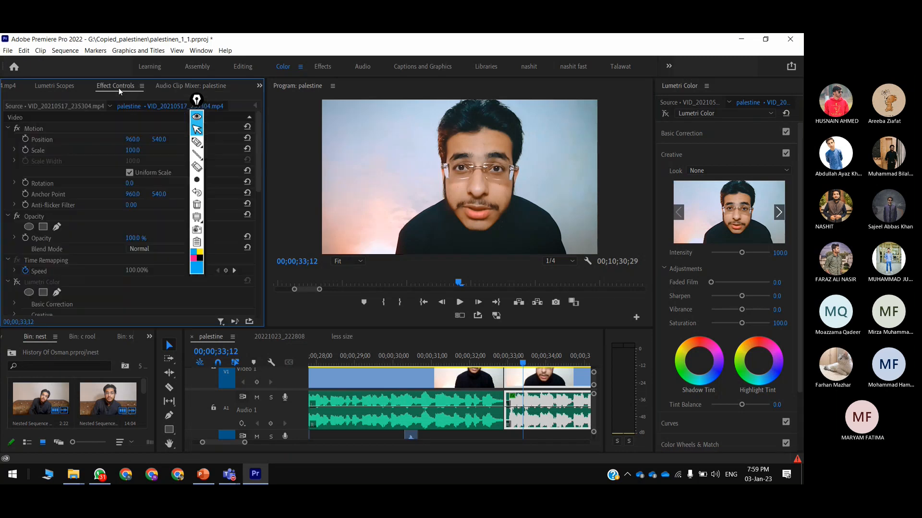
left_click(41, 106)
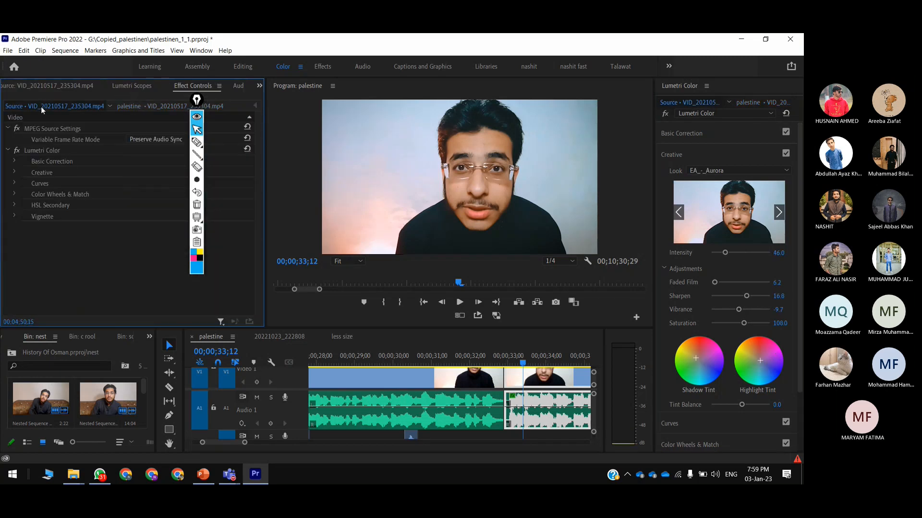
left_click(17, 151)
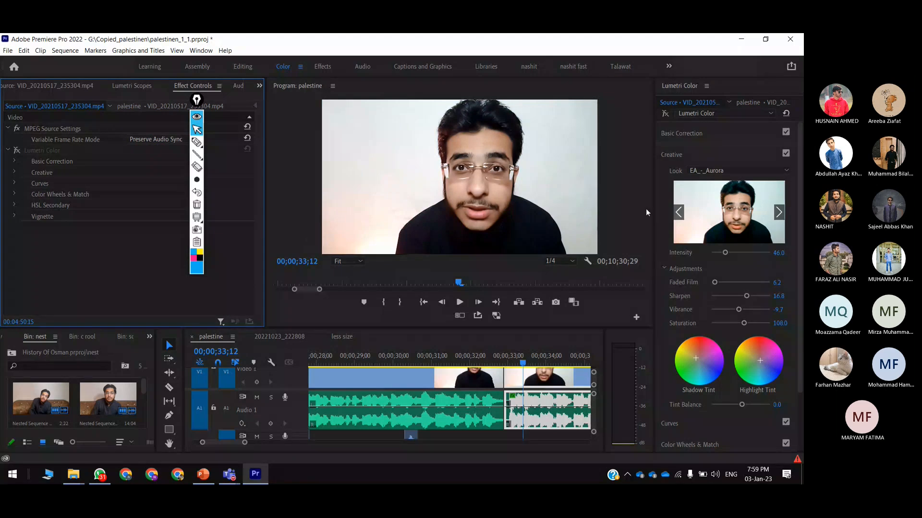
left_click(666, 117)
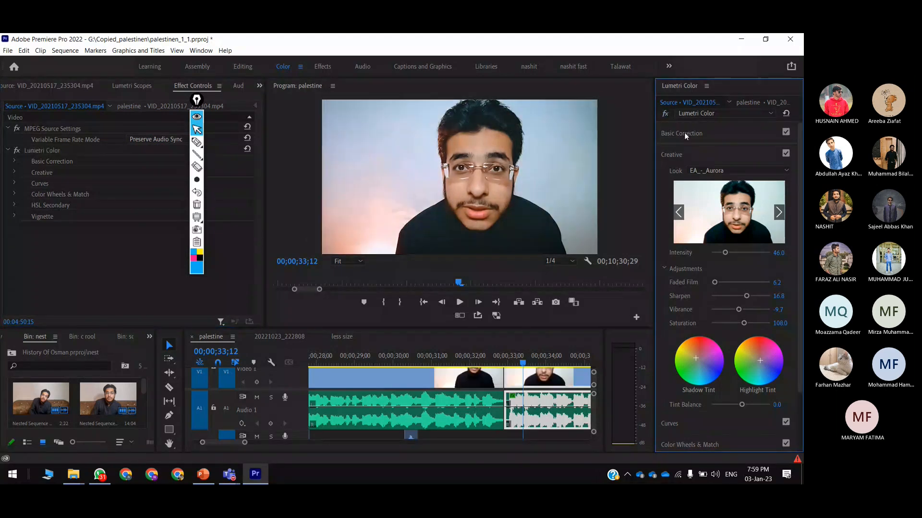
Expand the source clip's Basic Correction settings, turn off its Lumetri Color effect and enlarge the Lumetri Color panel.
left_click(684, 132)
left_click(665, 113)
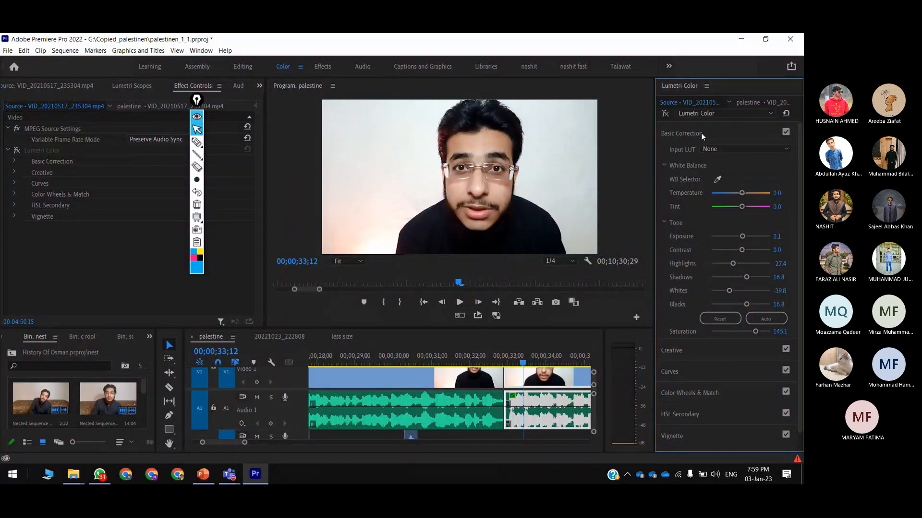
key("grave")
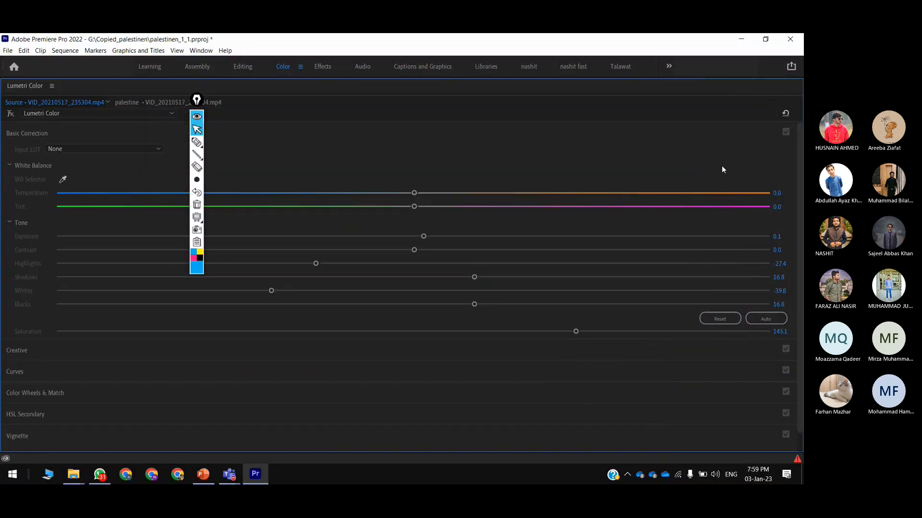
Move the pen toolbar off the sliders and return the enlarged Lumetri Color panel to its normal size in the workspace.
mouse_move(198, 100)
left_mouse_down()
mouse_move(728, 147)
mouse_move(684, 109)
left_mouse_up()
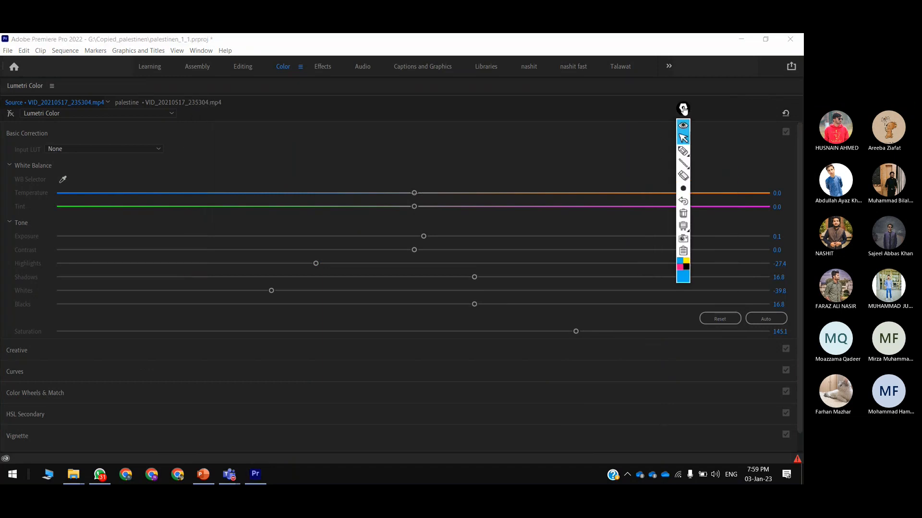
left_click(683, 110)
right_click(253, 175)
left_click(253, 174)
key("grave")
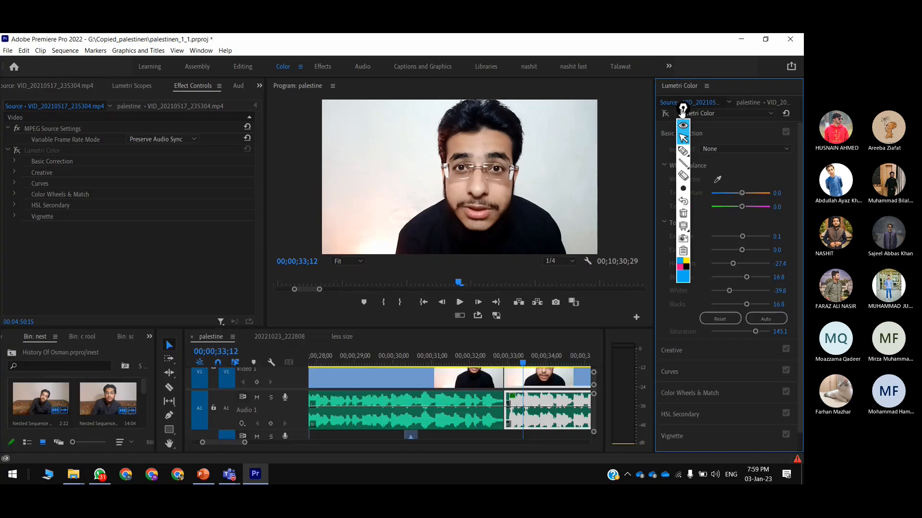
Move the pen toolbar clear of the Lumetri Color controls and enlarge the nest bin of the History Of Osman project.
left_click_drag(683, 108, 574, 116)
key("super+plus")
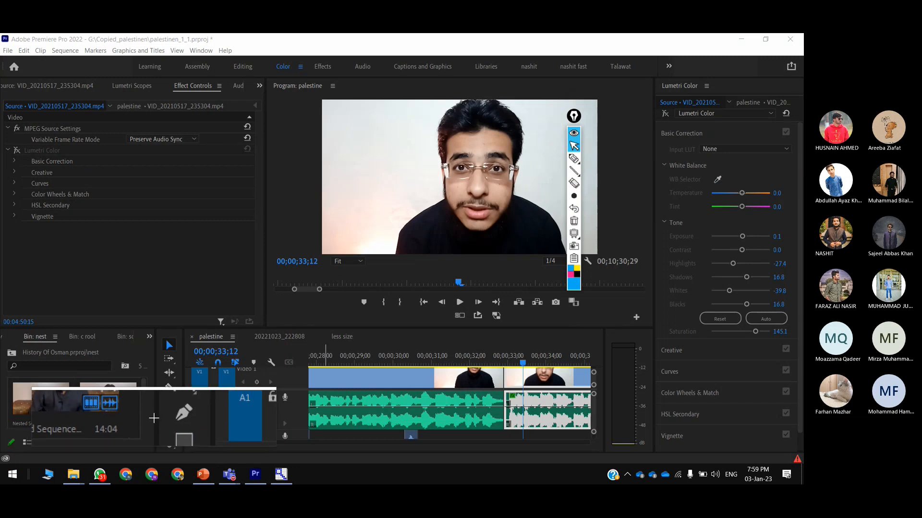
key("super+Escape")
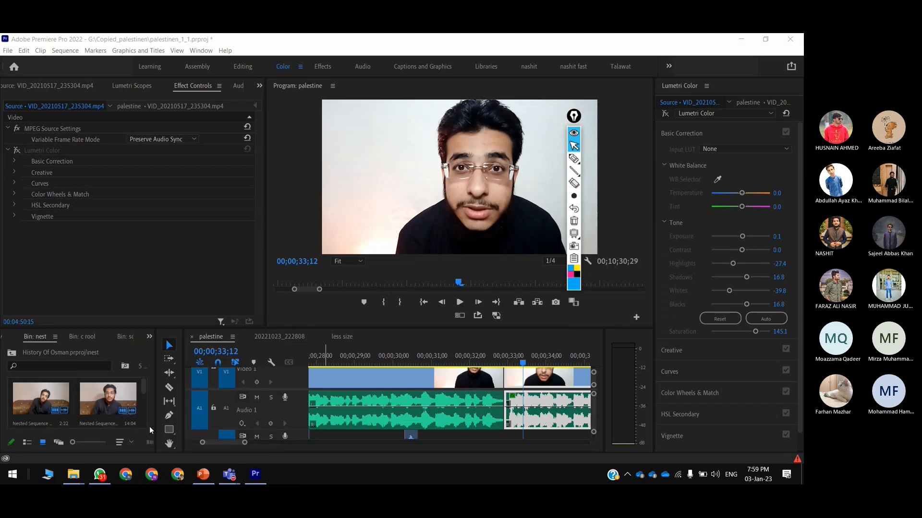
left_click(87, 406)
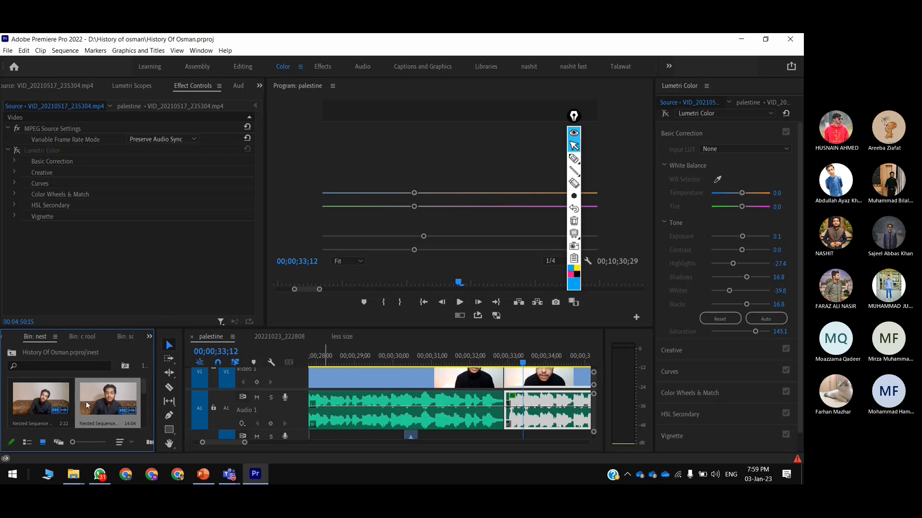
key("grave")
left_click(771, 440)
left_click(733, 333)
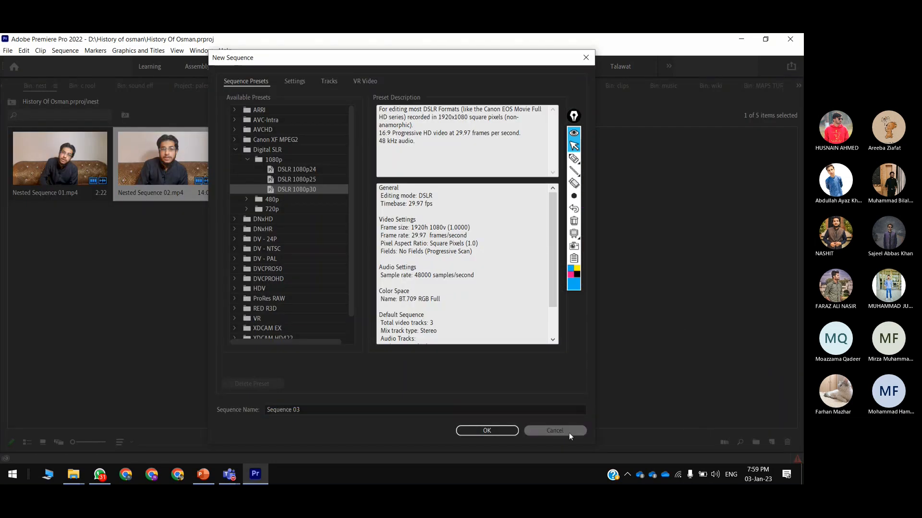
left_click(532, 431)
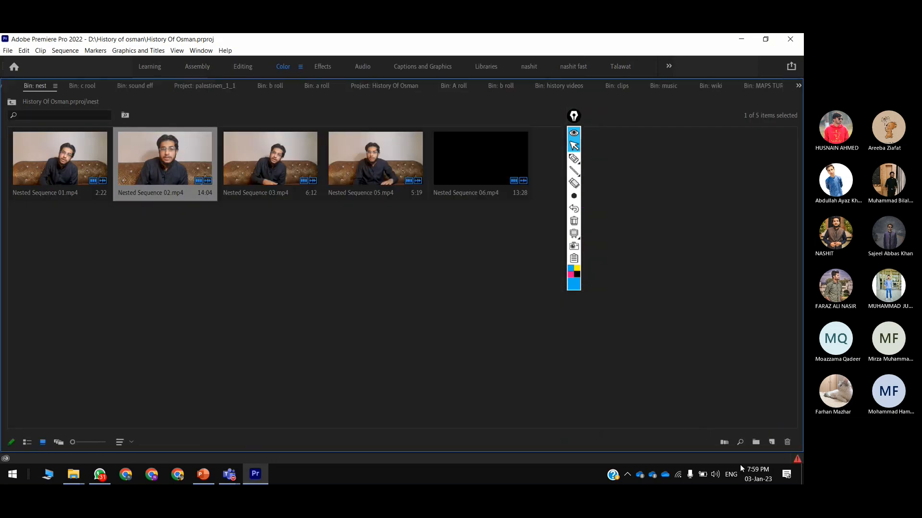
Create an adjustment layer in the nest bin at 1920 x 1080, 29.97 fps Drop-Frame, with Square Pixels (1.0).
left_click(772, 443)
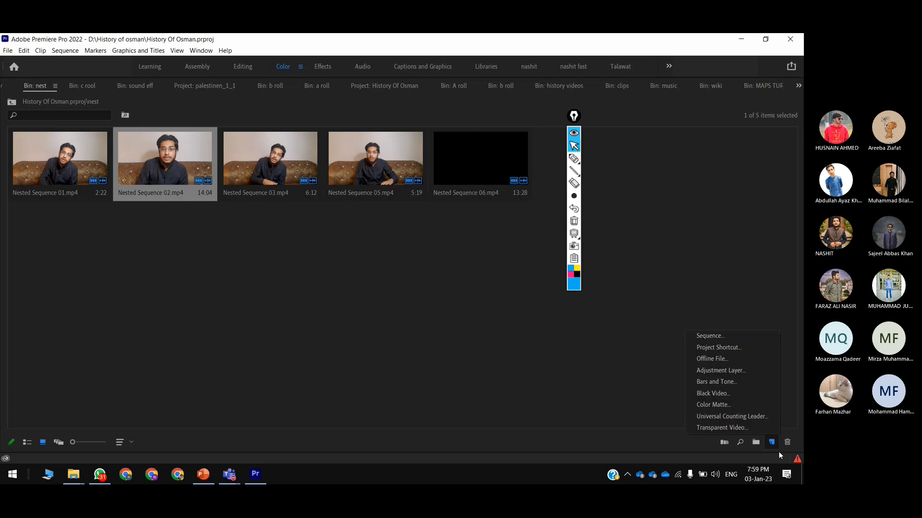
left_click(720, 370)
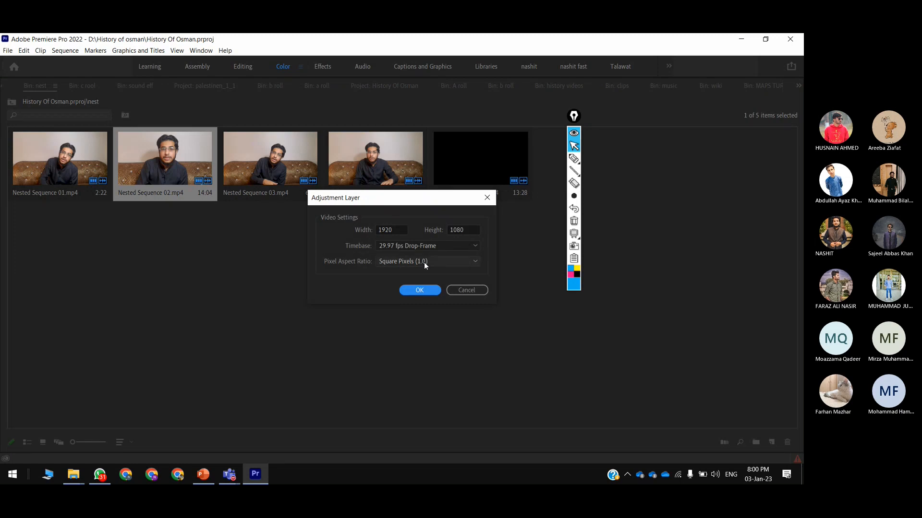
left_click(423, 291)
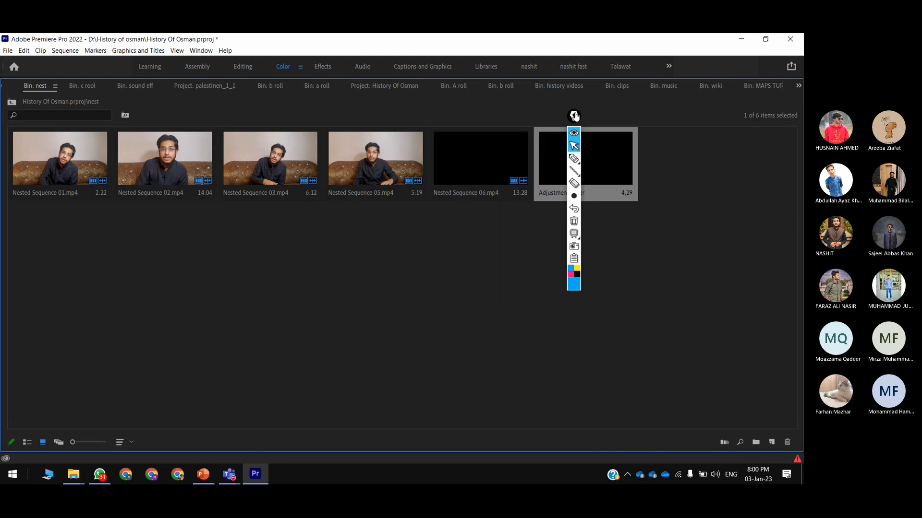
Move the pen toolbar off the Adjustment Layer thumbnail, circle the thumbnail with the blue pen and draw a check mark on it.
mouse_move(574, 116)
left_mouse_down()
mouse_move(772, 122)
mouse_move(769, 107)
left_mouse_up()
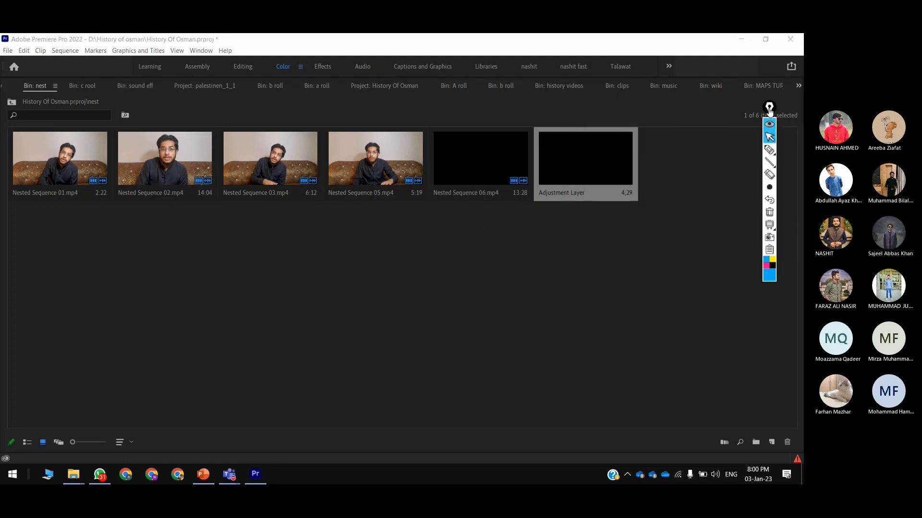
left_click(769, 150)
mouse_move(532, 114)
left_mouse_down()
mouse_move(511, 159)
mouse_move(531, 119)
mouse_move(528, 164)
left_mouse_up()
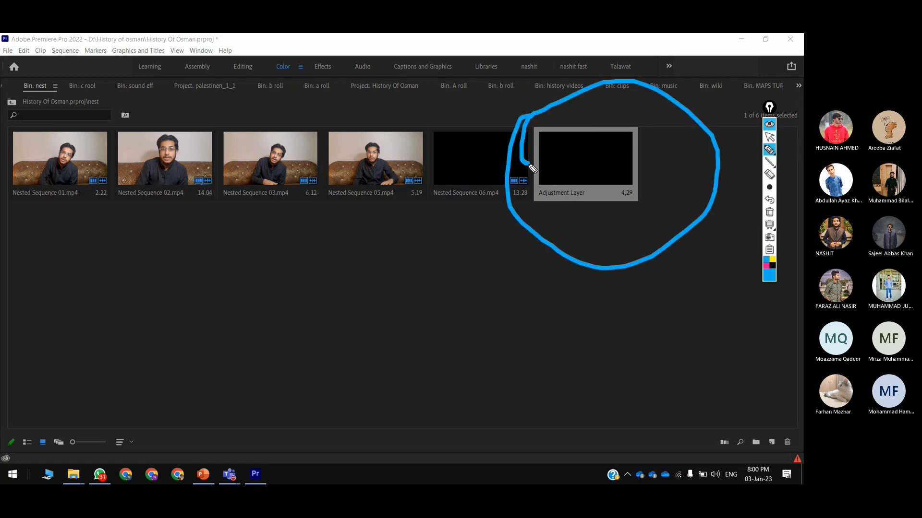
mouse_move(585, 182)
left_mouse_down()
mouse_move(594, 191)
mouse_move(689, 143)
left_mouse_up()
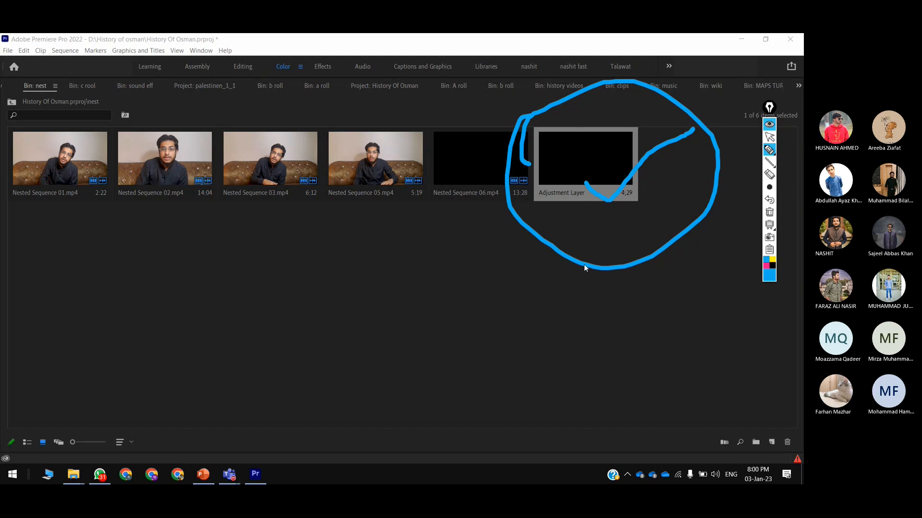
Show the palestine sequence's timeline at full size to point out its adjustment layers, and return to the nest bin.
key("ctrl+shift+2")
left_click(319, 279)
key("grave")
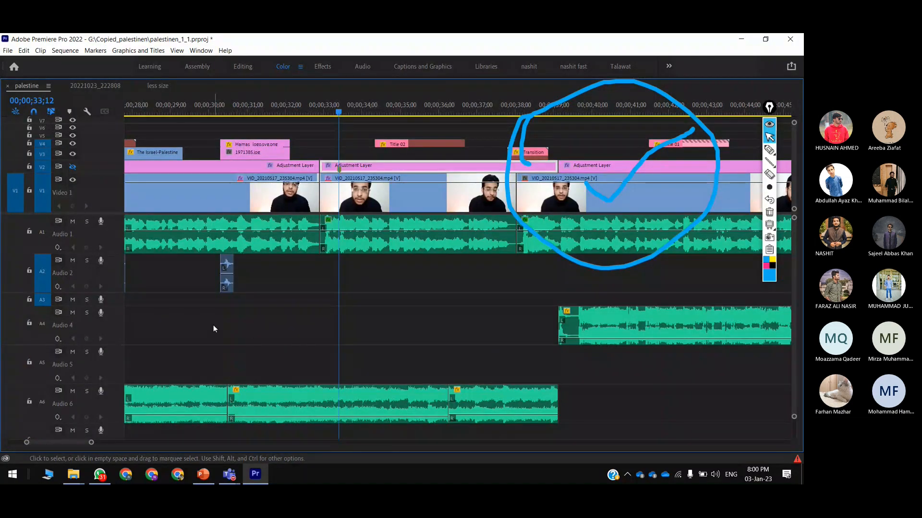
key("grave")
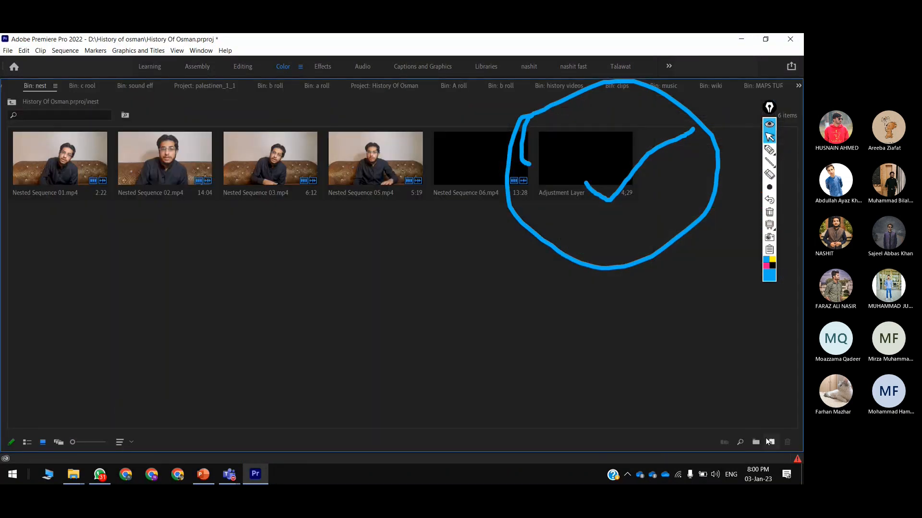
Create a new sequence named "video edithng" in the nest bin with the DSLR 1080p30 preset.
left_click(771, 440)
left_click(717, 337)
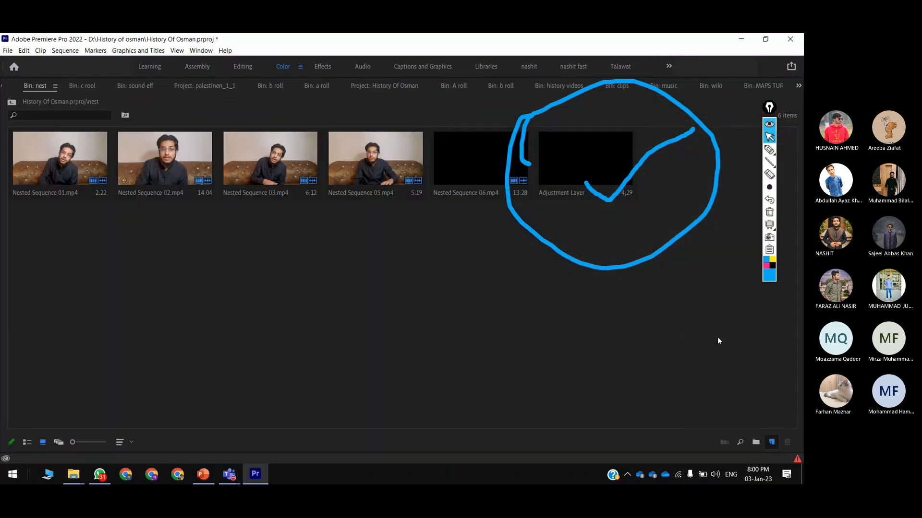
type("video edithng")
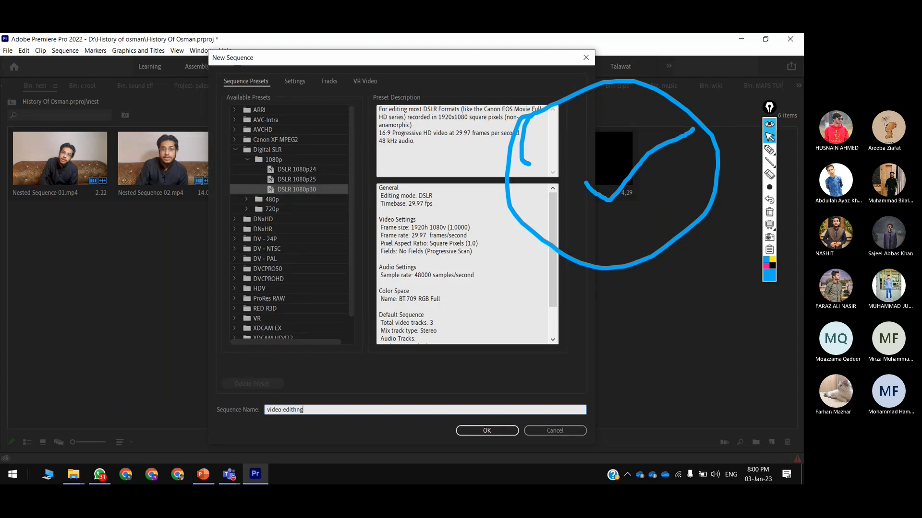
key("Return")
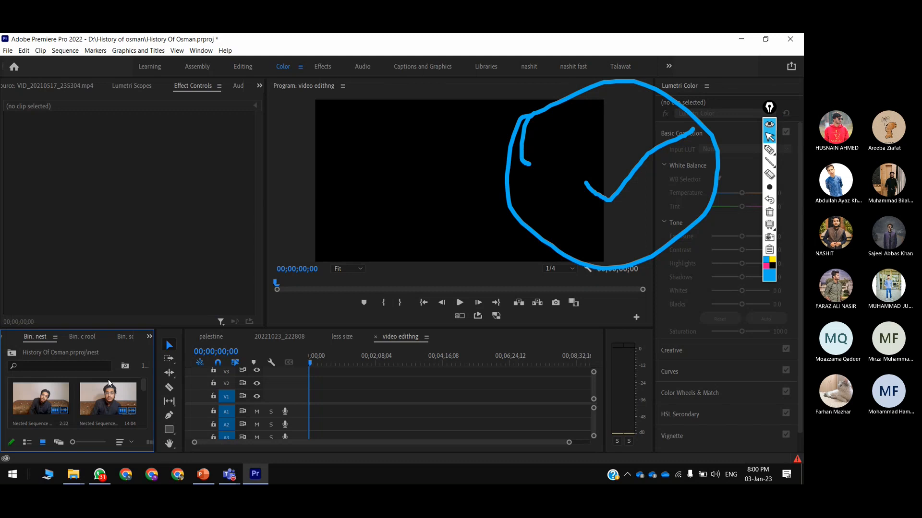
Place the adjustment layer at the start of track V2, lasting about 2 minutes 29 seconds, and clear the pen drawings.
key("grave")
key("grave")
scroll(140, 389, "down", 3)
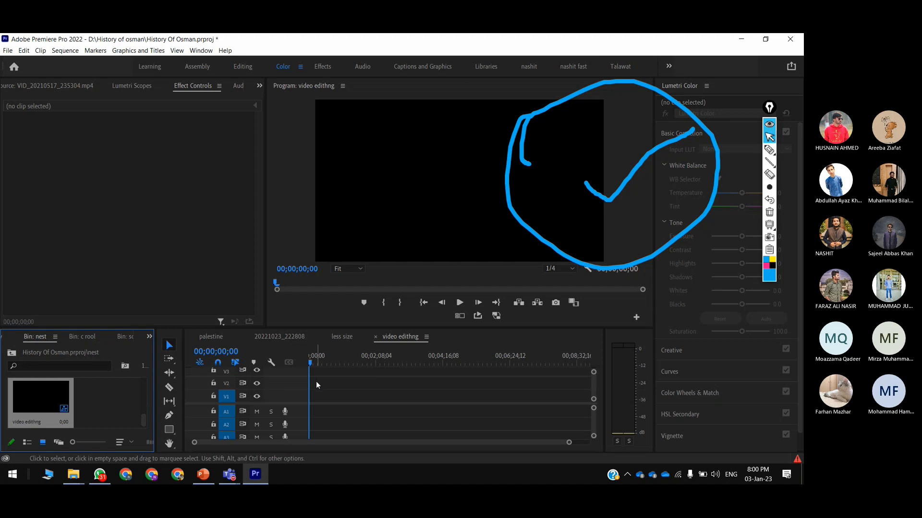
double_click(47, 397)
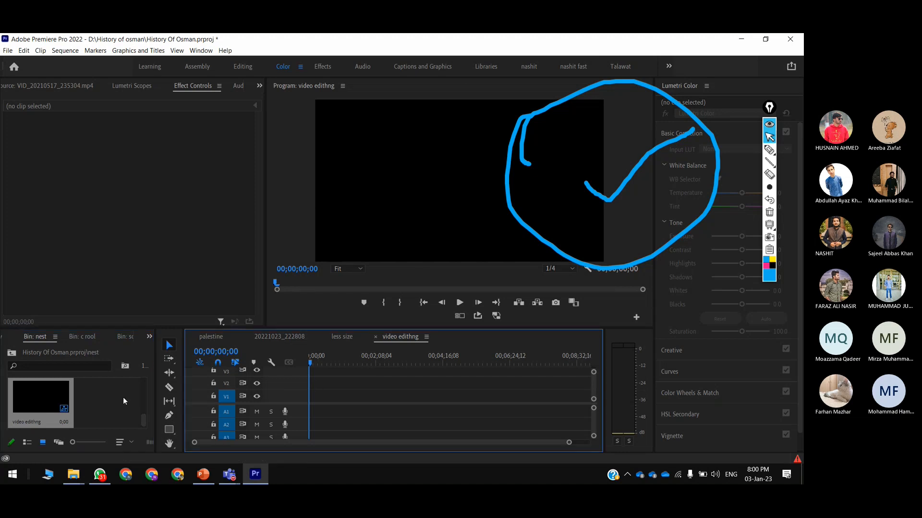
left_click_drag(142, 417, 344, 381)
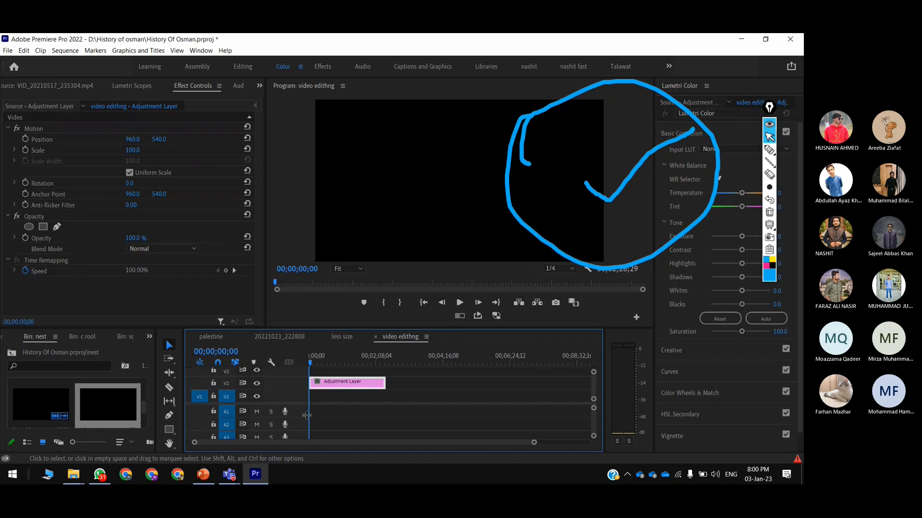
key("ctrl+shift+7")
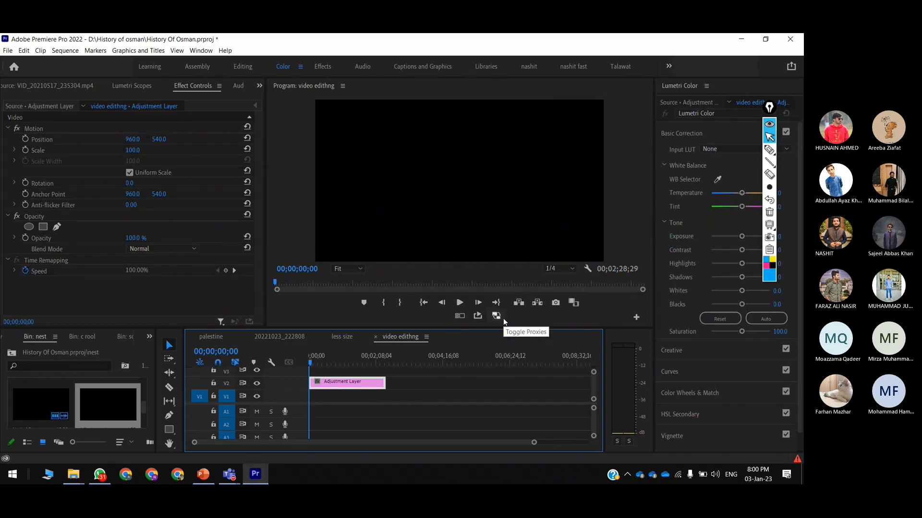
left_click(80, 476)
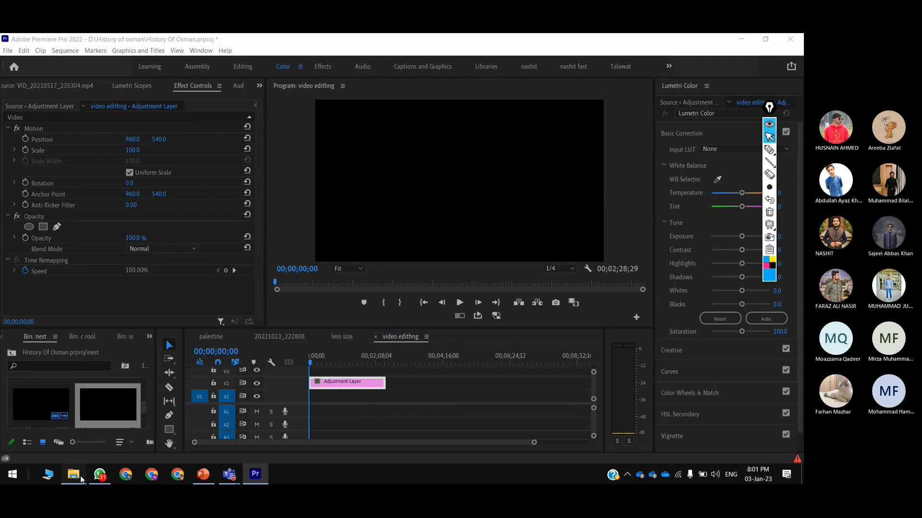
mouse_move(637, 433)
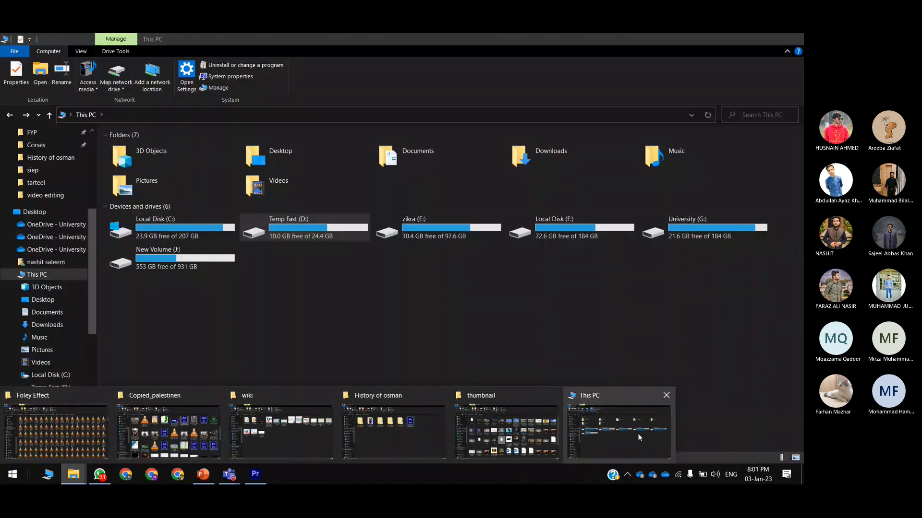
mouse_move(376, 424)
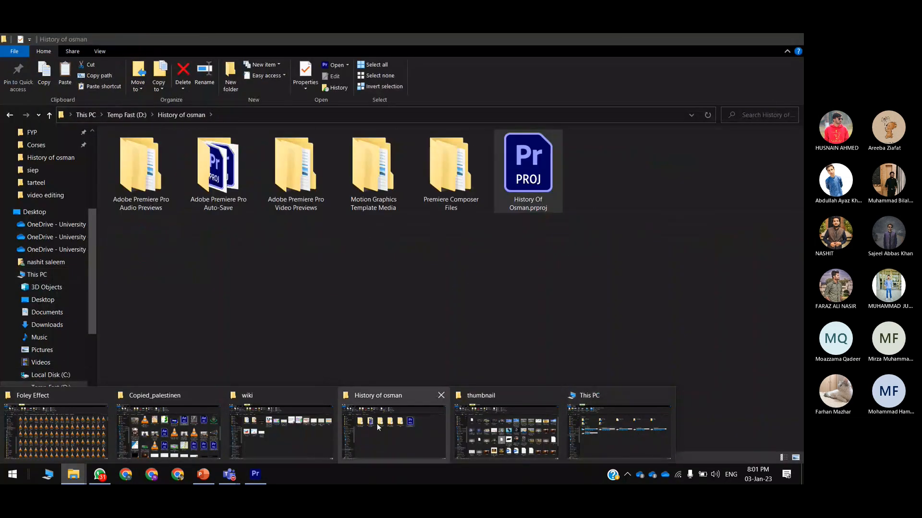
left_click(298, 432)
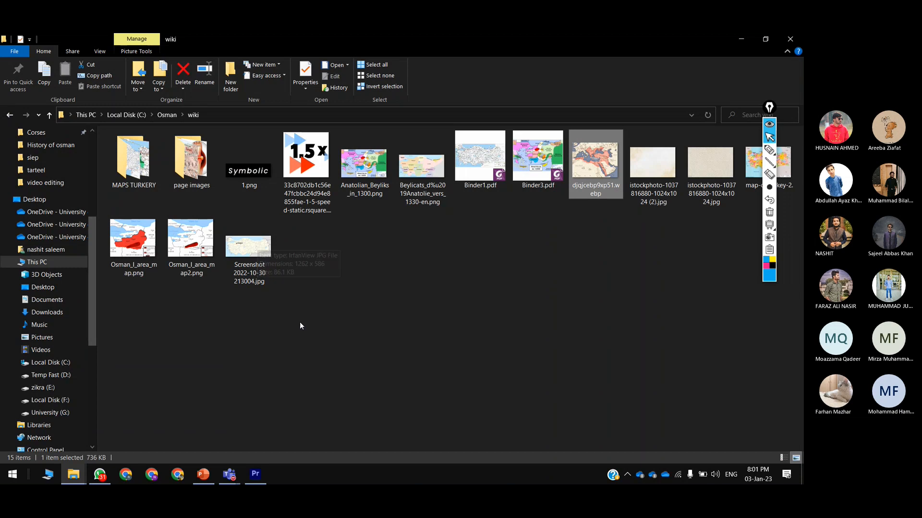
left_click(77, 473)
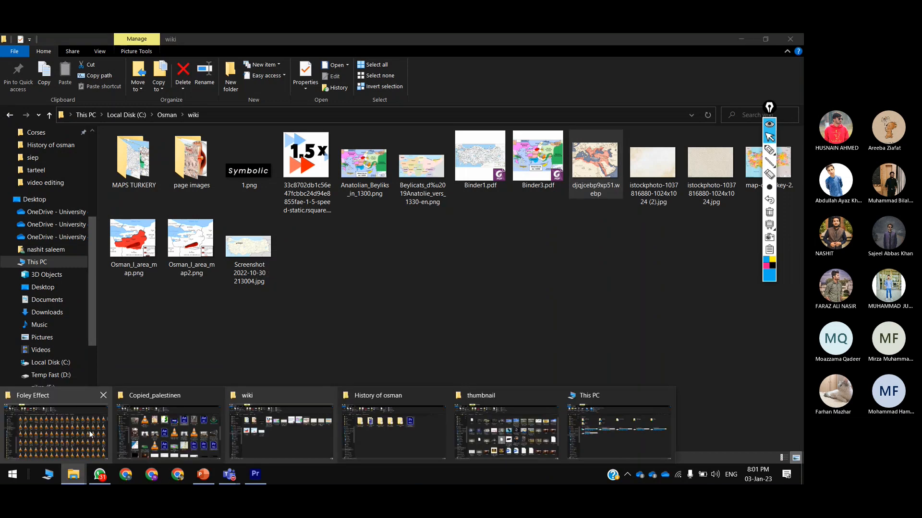
left_click(590, 427)
Bring the palestine Still003 image from the desktop's video editing > siep folder into the video edithng sequence, at its start.
key("super+d")
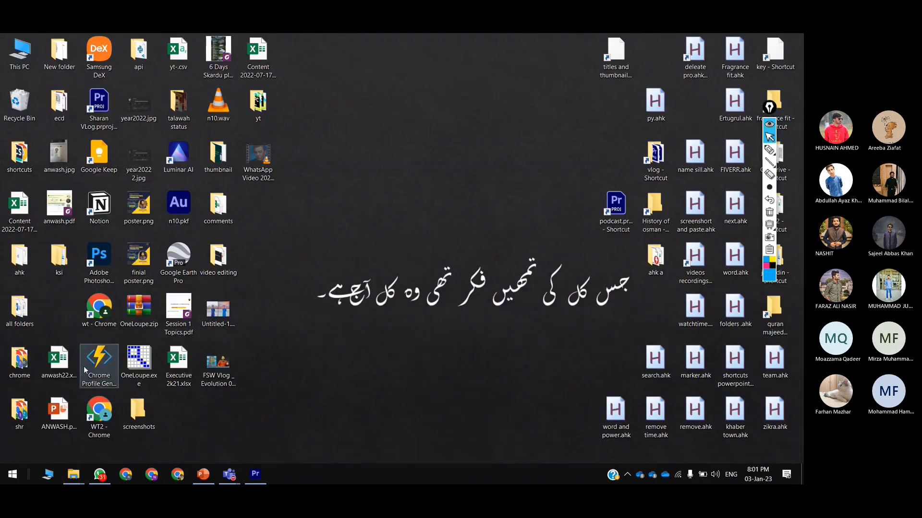
left_click(223, 258)
double_click(222, 257)
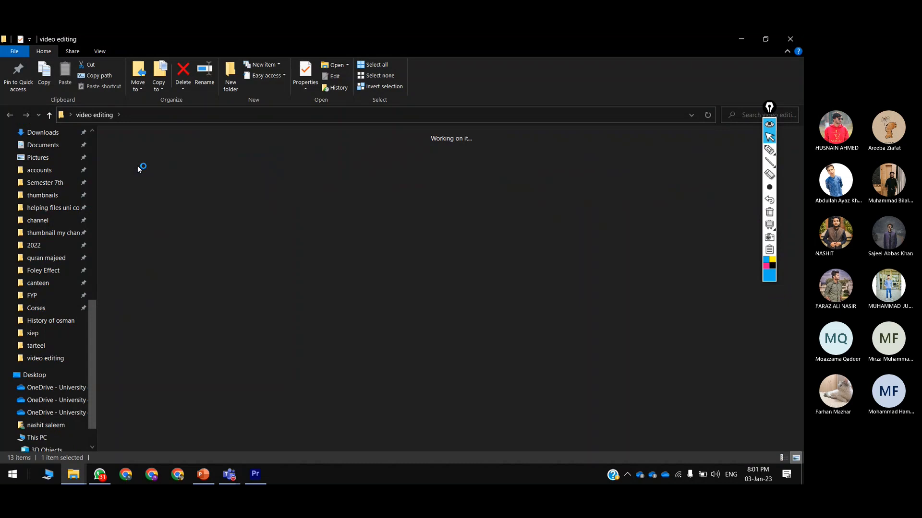
double_click(138, 169)
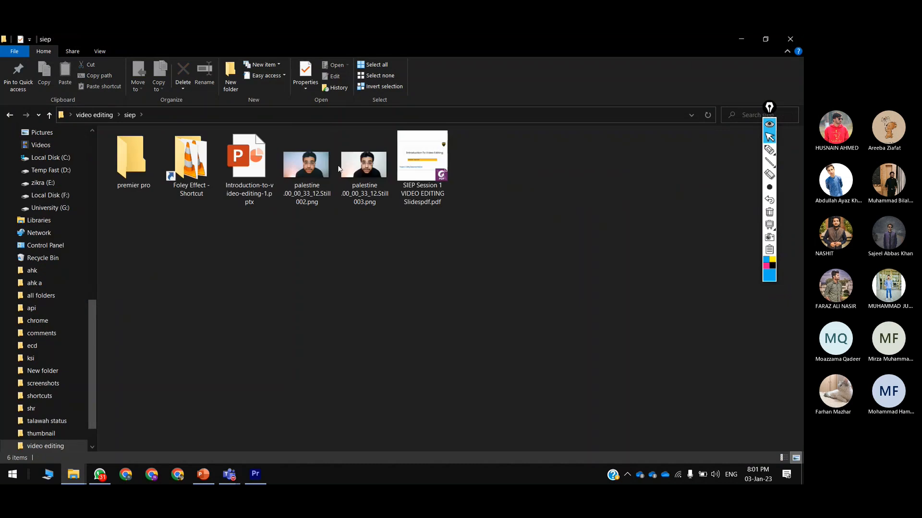
left_click_drag(365, 168, 321, 392)
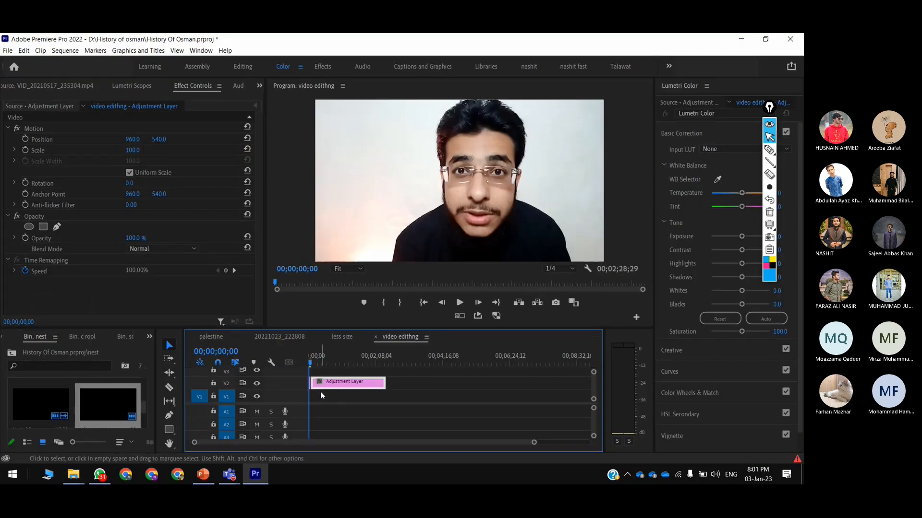
Move the palestine still down to track V1 and shift the adjustment layer to the sequence start above it.
key("equal")
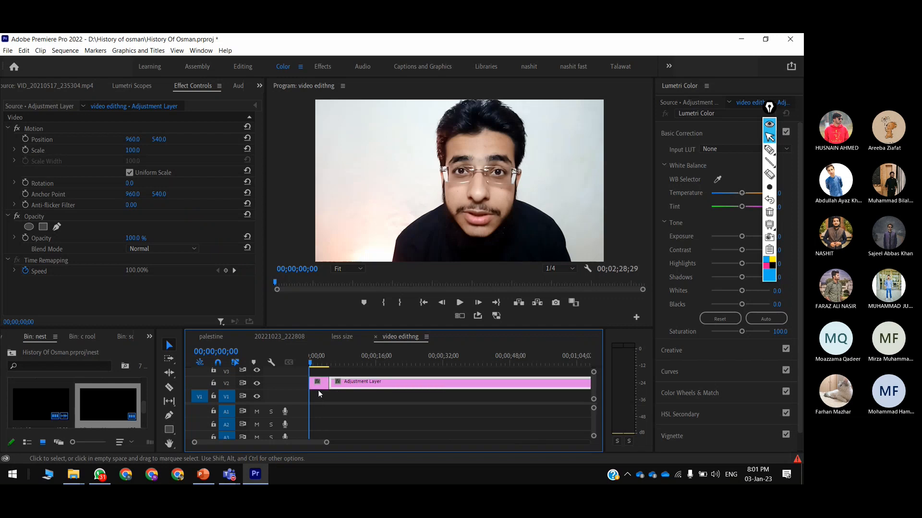
key("equal")
left_click_drag(318, 389, 319, 404)
left_click_drag(373, 381, 301, 384)
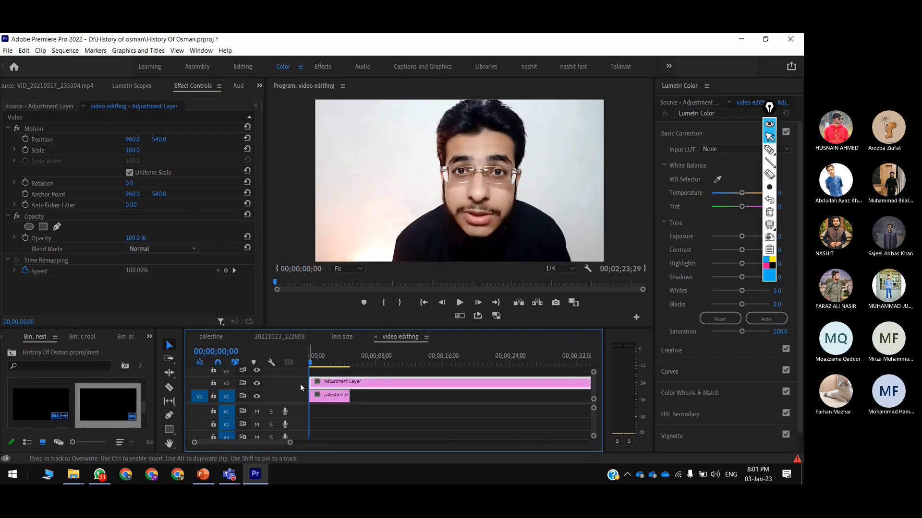
Move the pen toolbar away from the Lumetri Color sliders, onto the program picture.
left_click(313, 352)
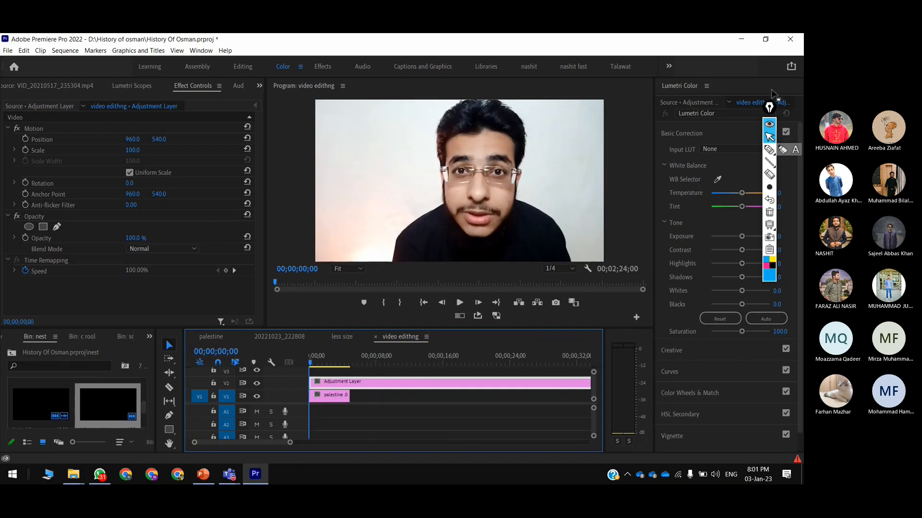
mouse_move(772, 92)
left_mouse_down()
mouse_move(528, 139)
mouse_move(506, 132)
left_mouse_up()
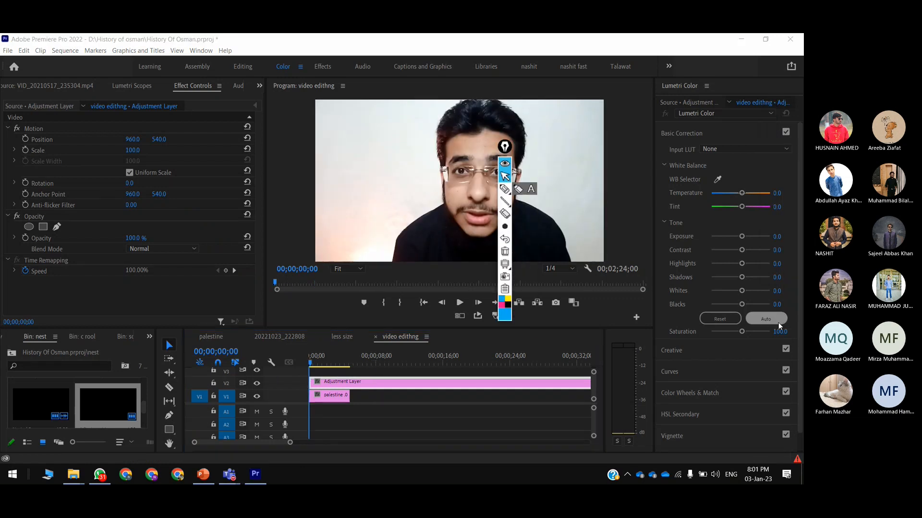
Try automatic tone correction on the palestine still on V1 and move the pen toolbar to the edge of the program picture.
left_click(329, 394)
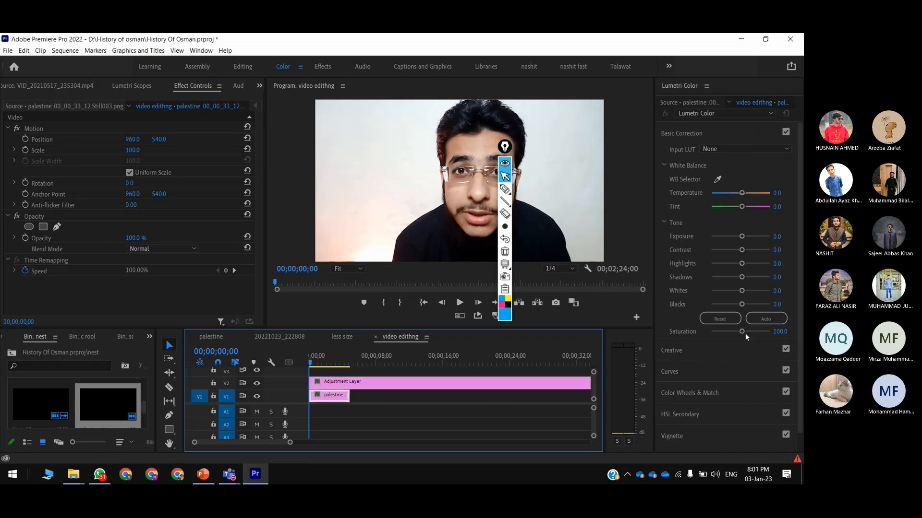
left_click(768, 316)
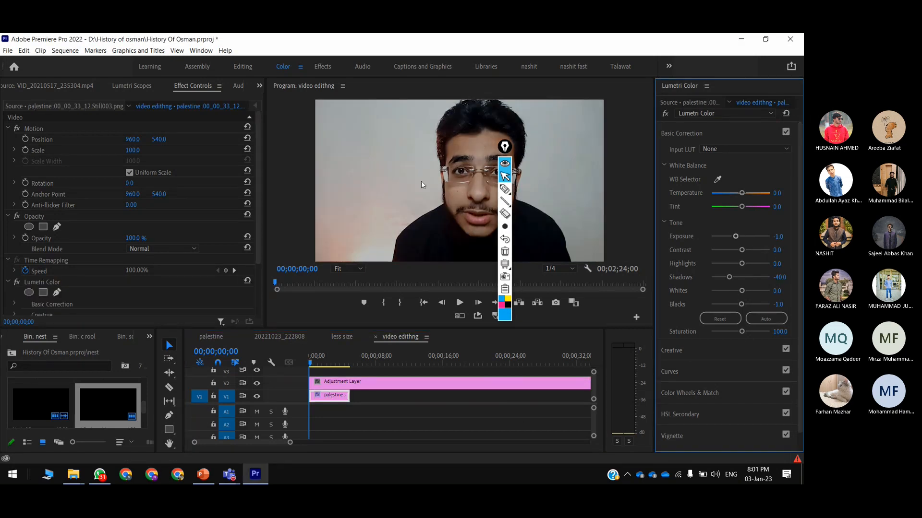
left_click_drag(514, 143, 625, 109)
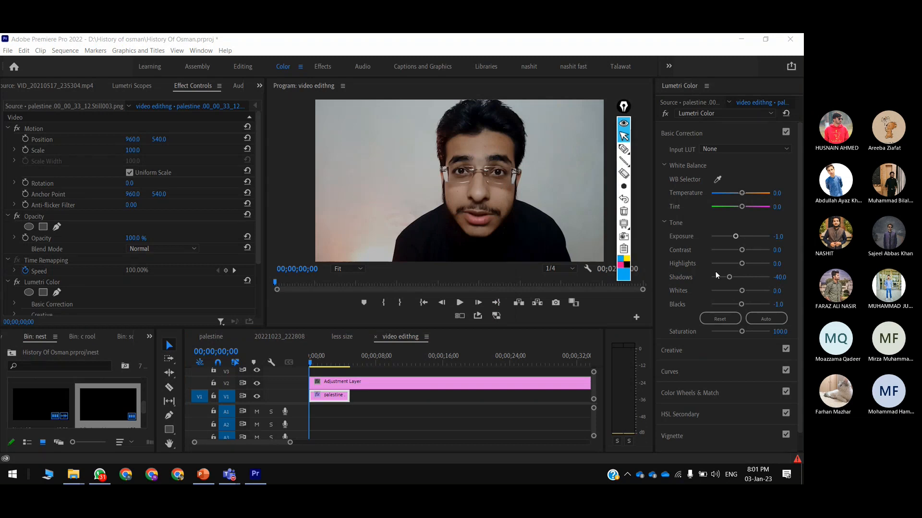
left_click(436, 426)
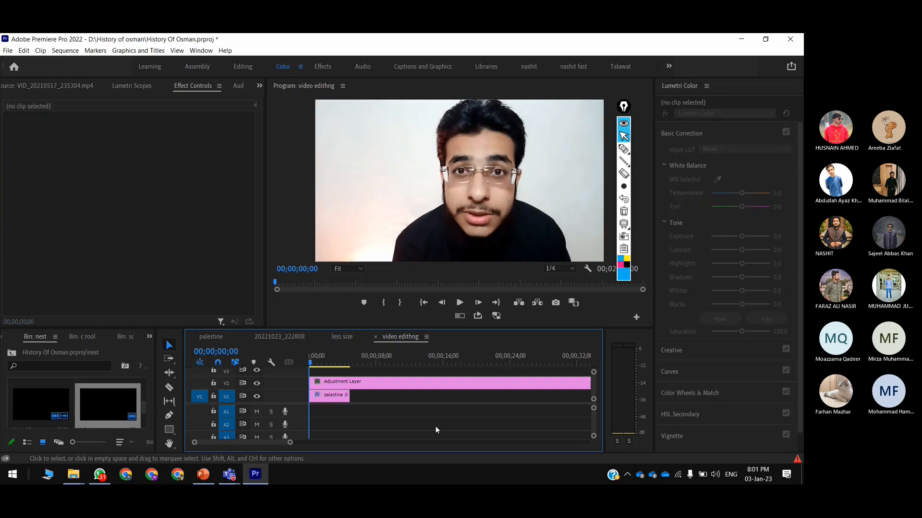
Select the adjustment layer with the playhead at 00;00;03;00 and circle the background areas on both sides of the face with the pen.
left_click(396, 387)
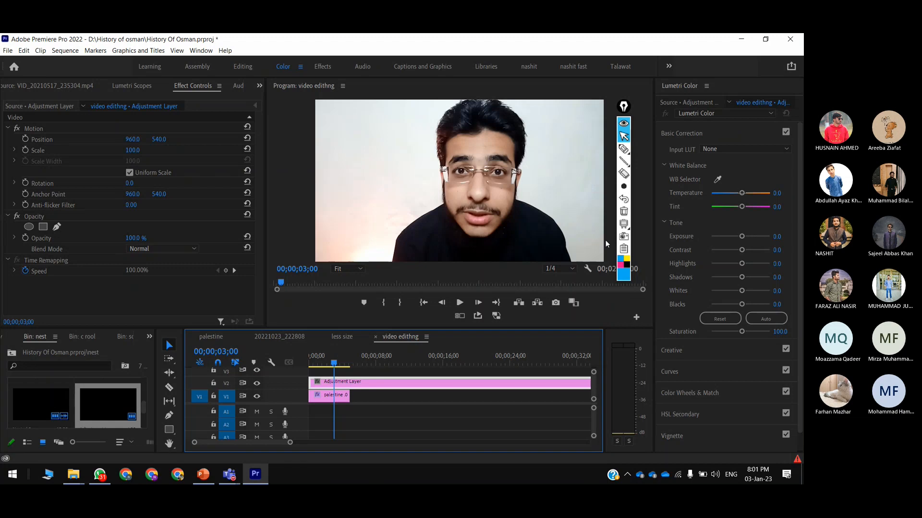
left_click(623, 149)
mouse_move(557, 129)
left_mouse_down()
mouse_move(597, 159)
mouse_move(542, 137)
left_mouse_up()
mouse_move(360, 207)
left_mouse_down()
mouse_move(413, 174)
mouse_move(345, 196)
left_mouse_up()
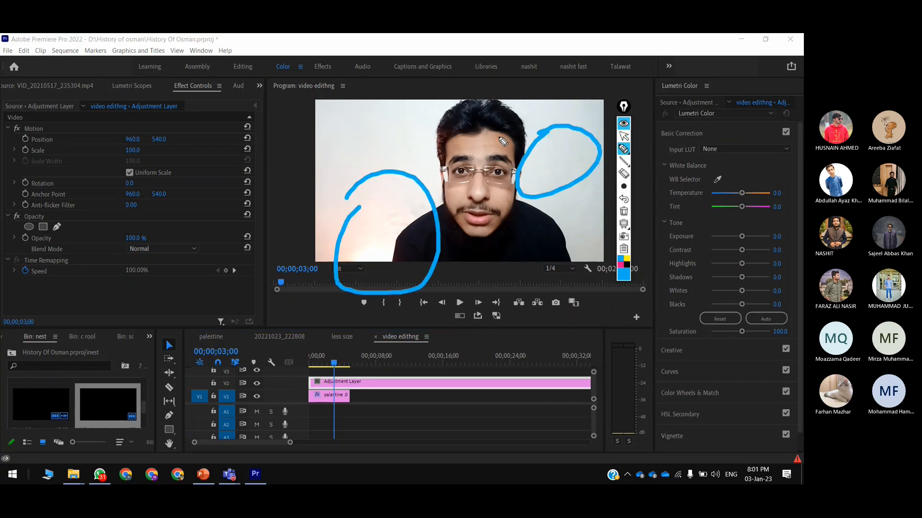
left_click_drag(499, 138, 423, 137)
key("ctrl+z")
key("Escape")
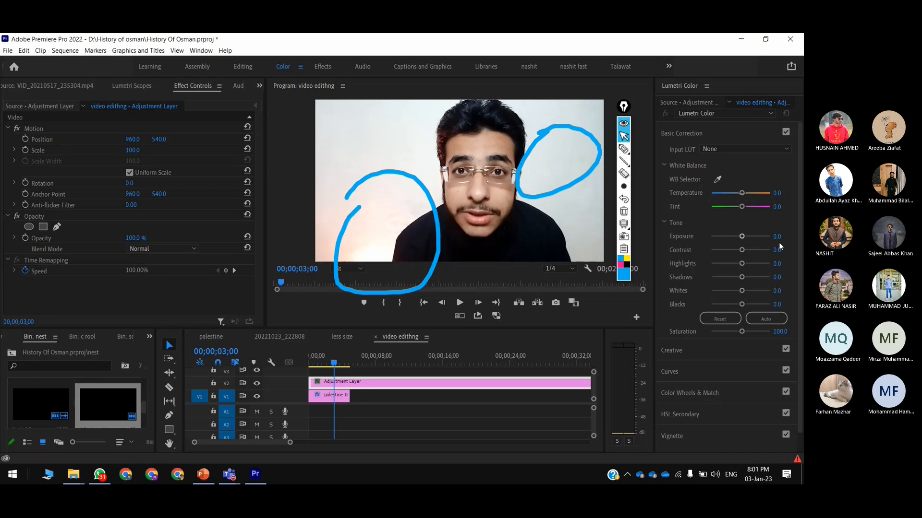
Set the adjustment layer's Exposure to -0.2, Contrast 71.7, Highlights -25.7, Shadows 45.1, Whites -20.4, Blacks 25.7, Temperature -11.5 and Tint 11.5.
left_click_drag(742, 237, 748, 304)
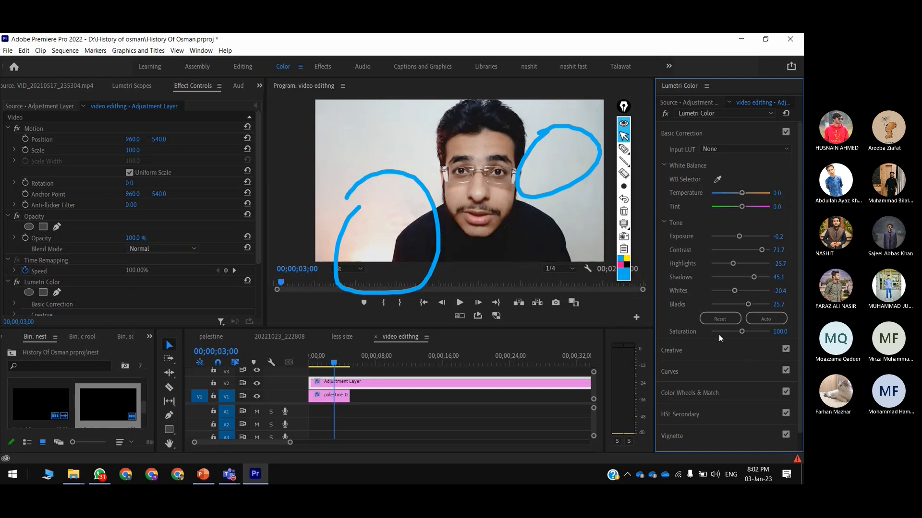
mouse_move(742, 193)
left_mouse_down()
mouse_move(744, 207)
mouse_move(737, 193)
left_mouse_up()
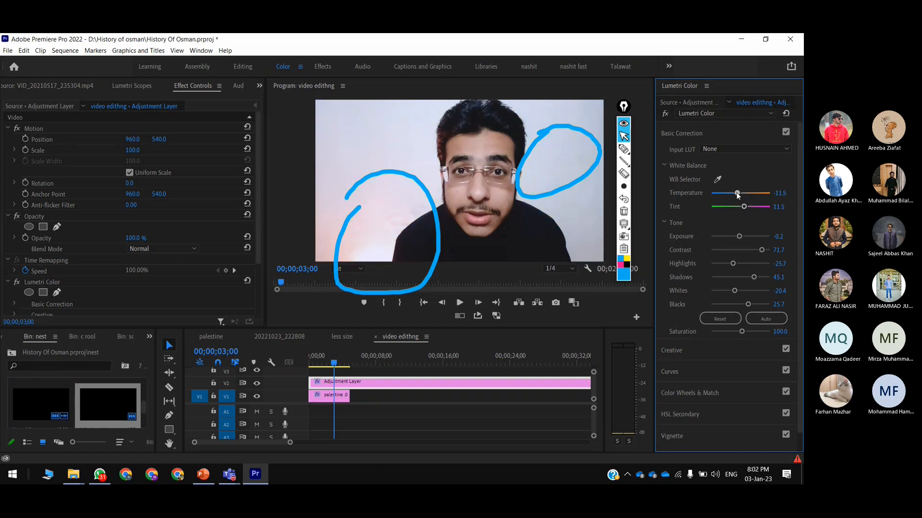
left_click(700, 134)
left_click(701, 134)
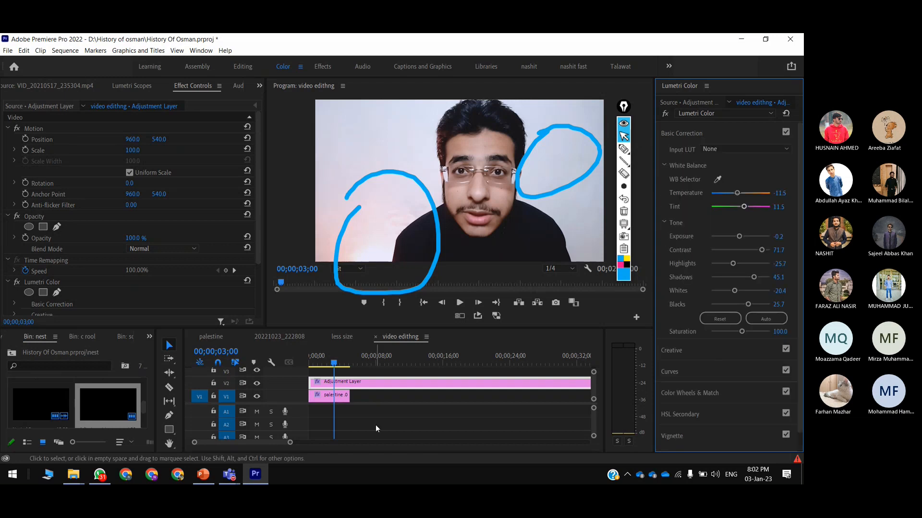
Expand the Creative section of Lumetri Color and handwrite an underlined "Luts" over the timeline with the pen.
left_click(672, 352)
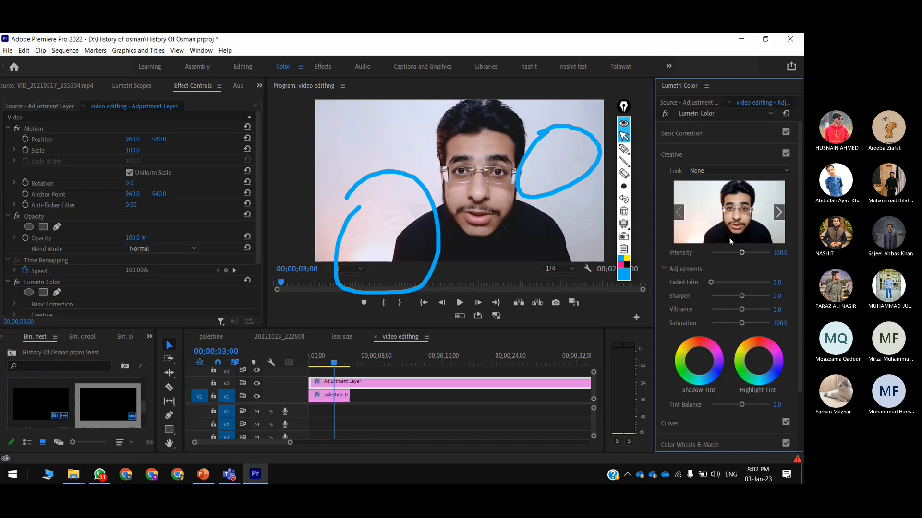
left_click(623, 149)
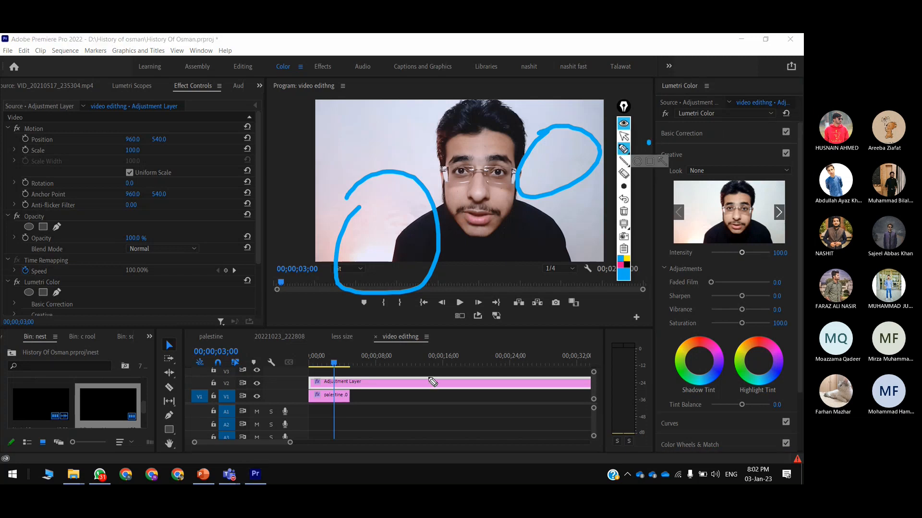
mouse_move(415, 372)
left_mouse_down()
mouse_move(418, 411)
mouse_move(442, 424)
mouse_move(448, 397)
mouse_move(472, 412)
mouse_move(466, 375)
mouse_move(522, 392)
mouse_move(478, 396)
left_mouse_up()
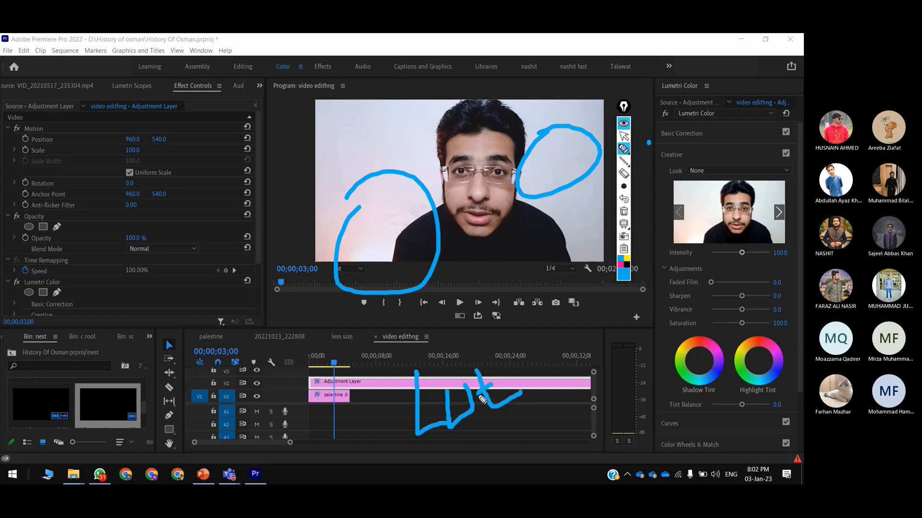
mouse_move(537, 362)
left_mouse_down()
mouse_move(525, 397)
mouse_move(322, 449)
left_mouse_up()
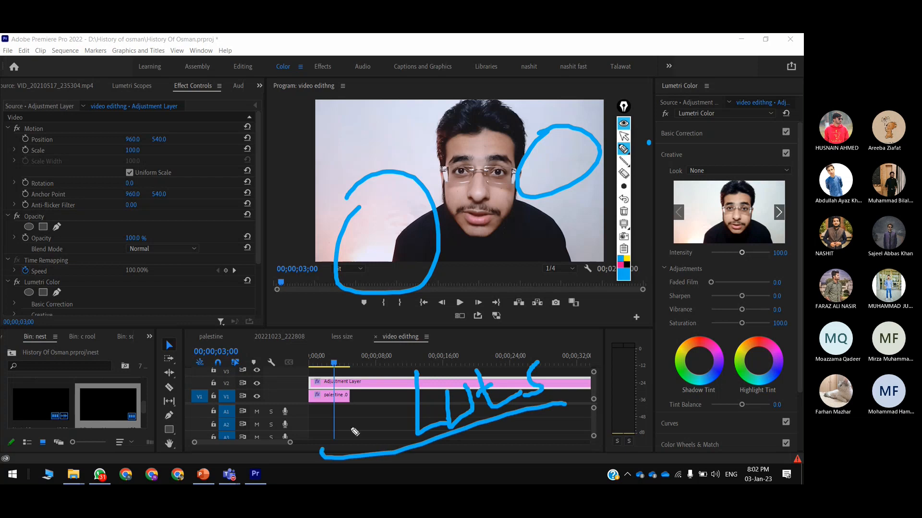
left_click(623, 136)
View the list of available Creative looks without choosing one.
left_click(712, 152)
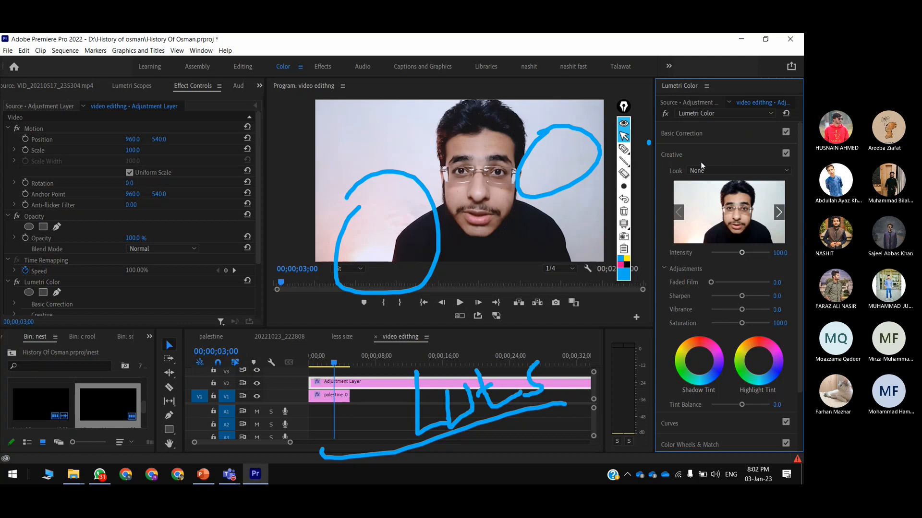
left_click(713, 170)
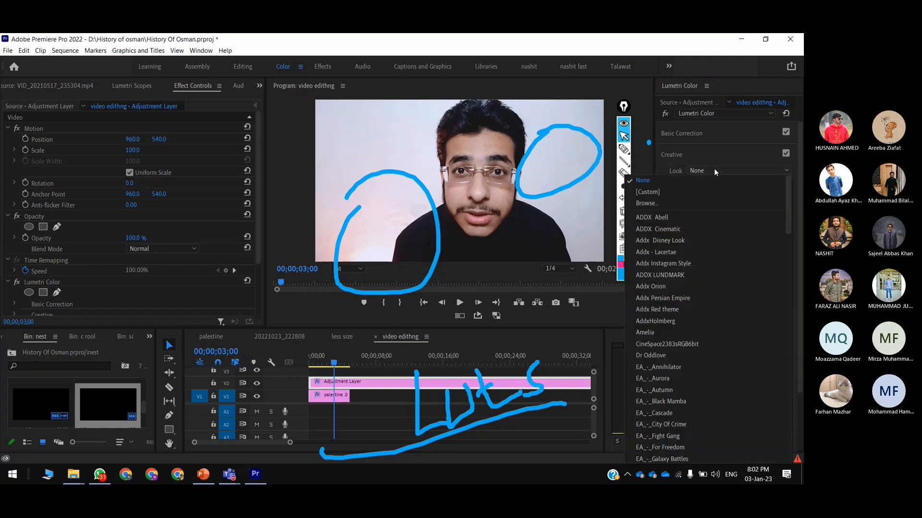
left_click(713, 170)
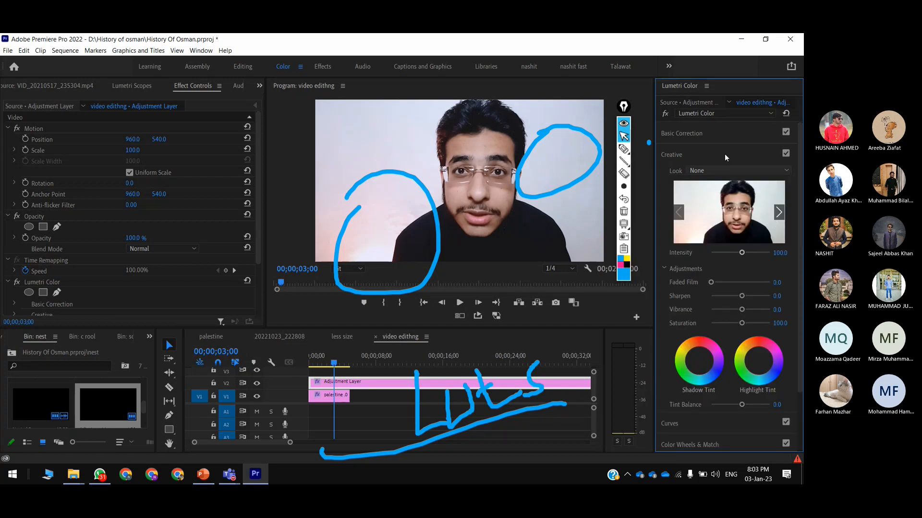
Clear the pen drawings and apply the ADDX Abell look to the adjustment layer in the maximized Lumetri Color view.
key("grave")
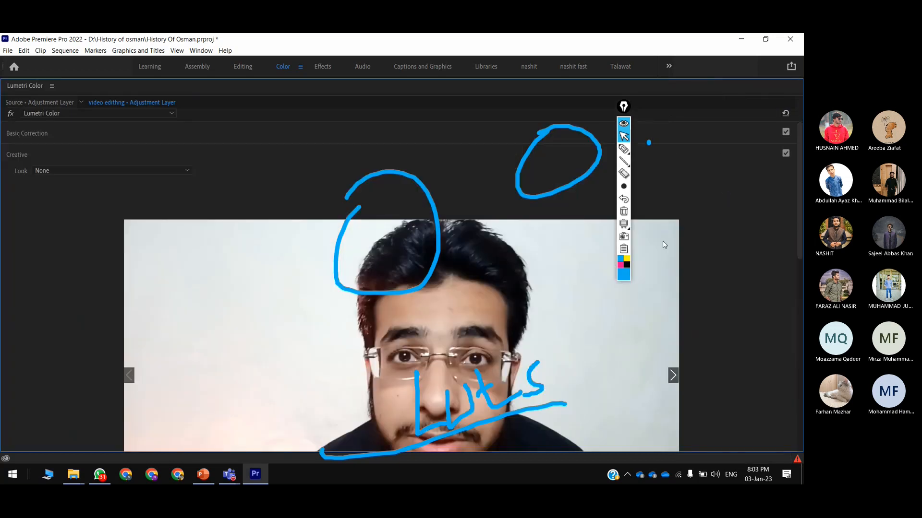
left_click_drag(799, 199, 798, 243)
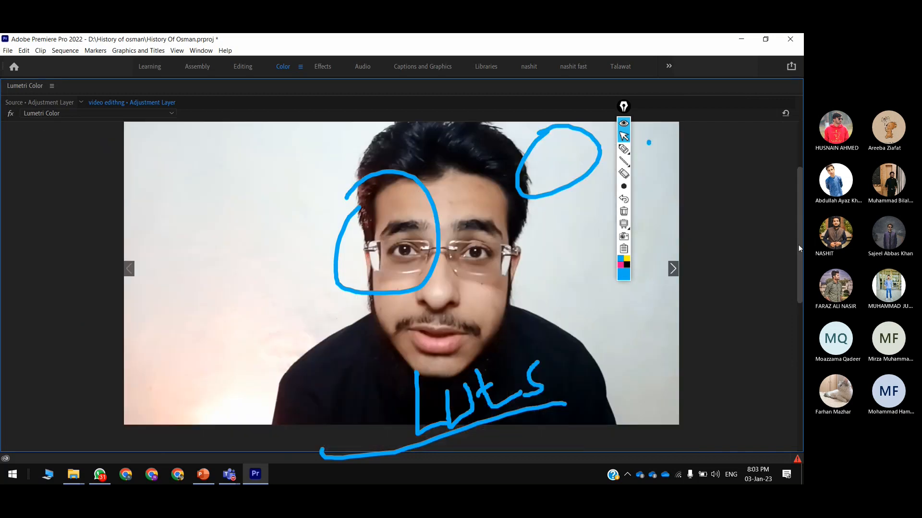
key("ctrl+shift+7")
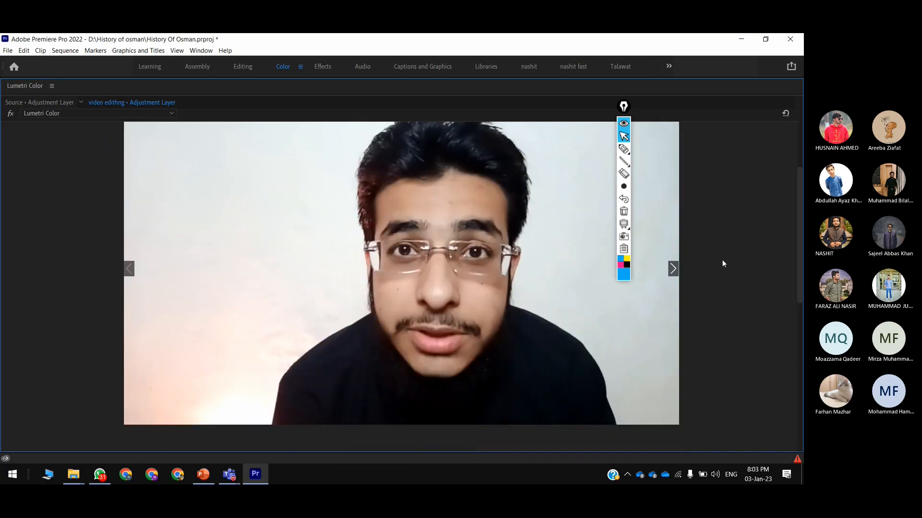
scroll(672, 268, "down", 1)
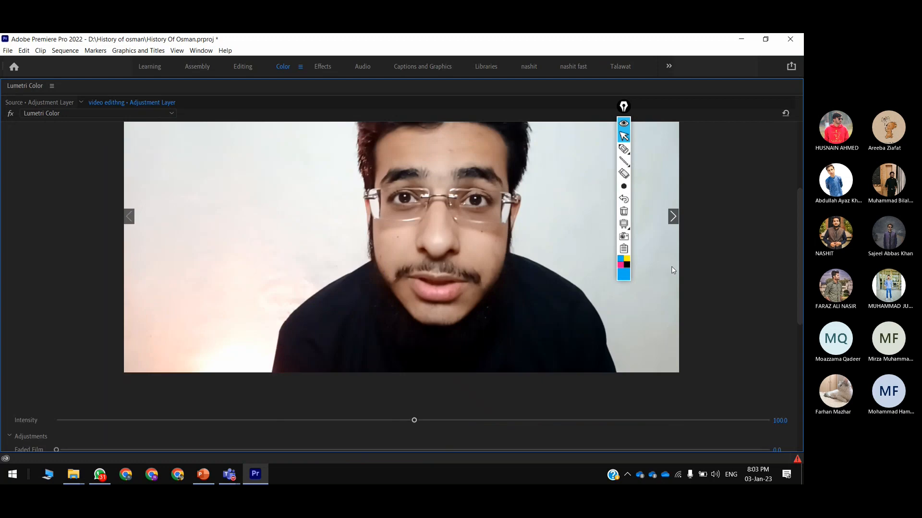
scroll(672, 268, "up", 2)
scroll(672, 269, "up", 3)
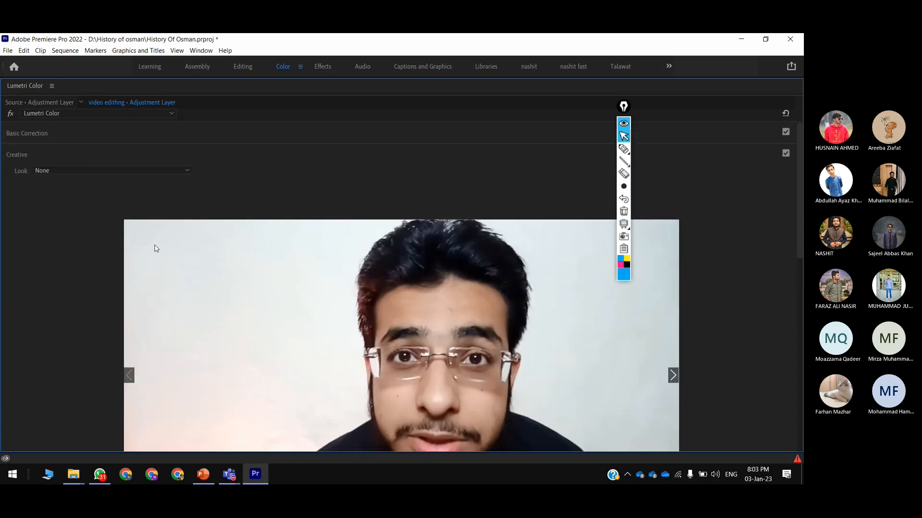
key("super+plus")
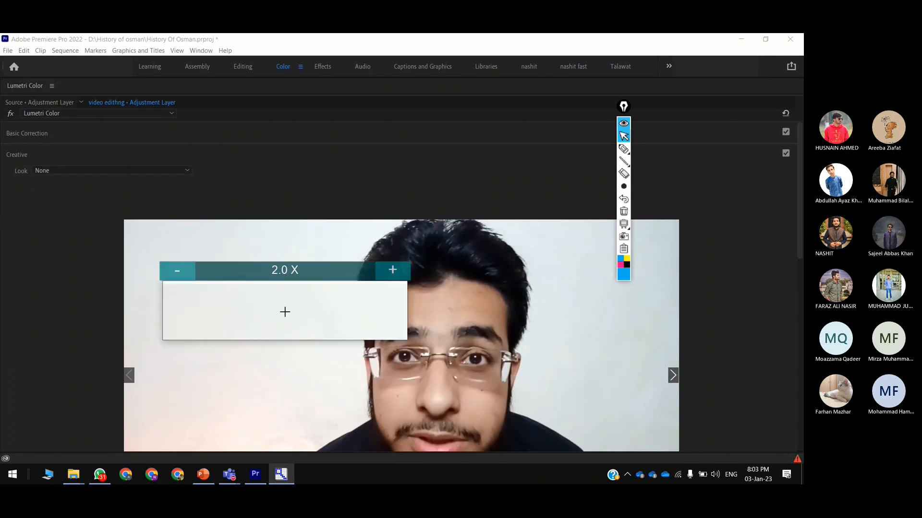
key("super+Escape")
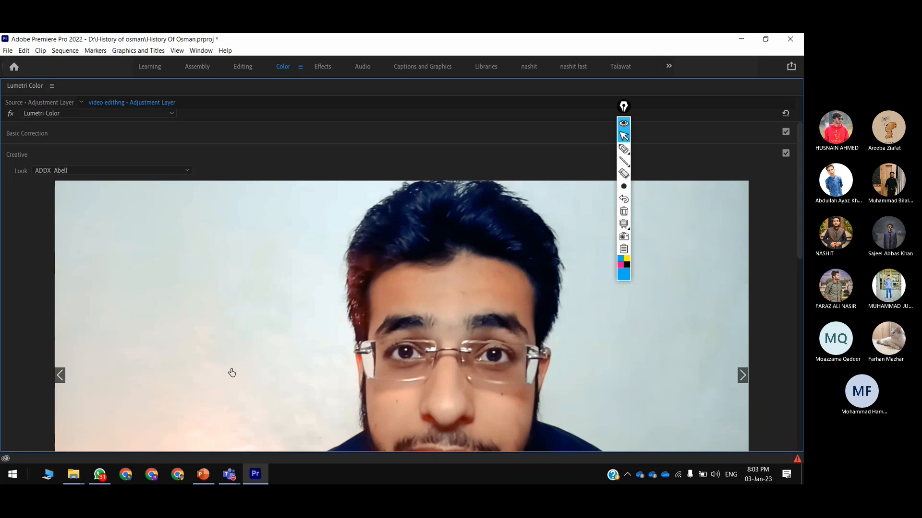
Restore the Lumetri Color view and apply the Addx Orion look to the adjustment layer at an intensity of 65.5.
key("grave")
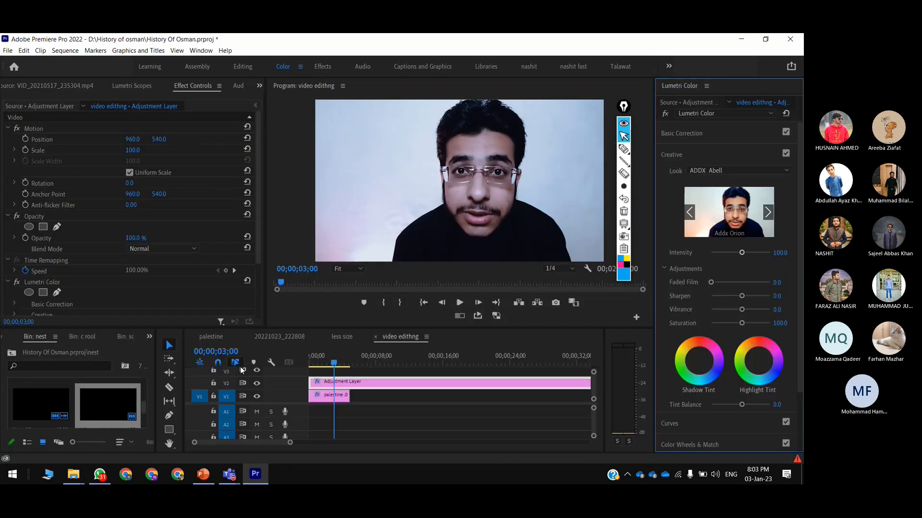
left_click(742, 227)
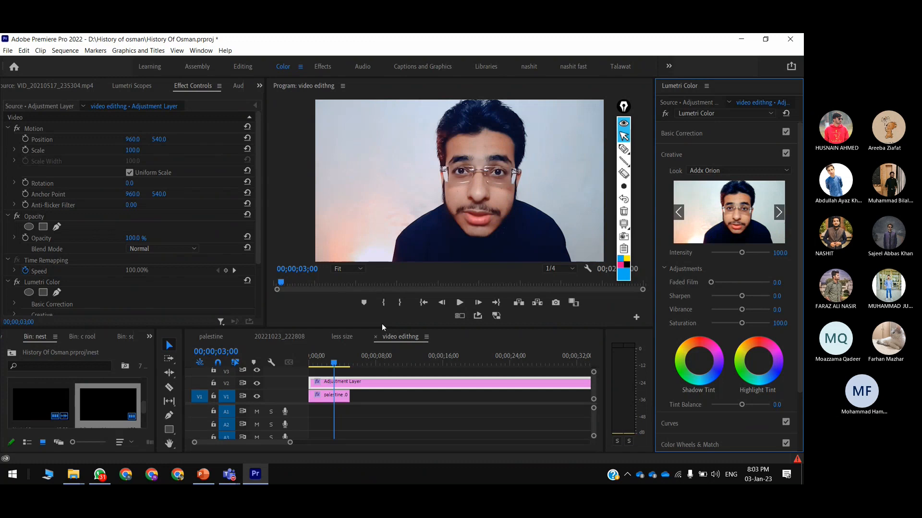
left_click(730, 253)
key("ctrl+s")
Bypass and re-enable the Lumetri Color effect twice to compare the picture with and without the grade.
left_click(666, 113)
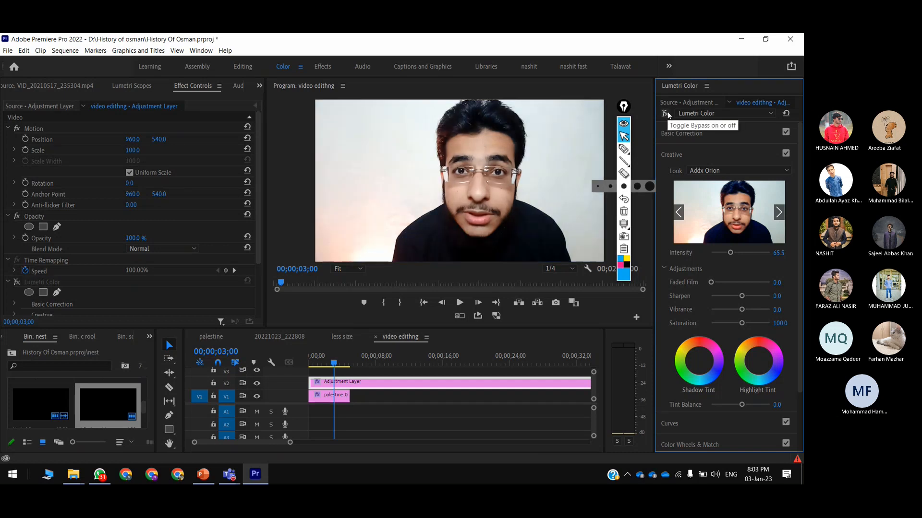
left_click(666, 113)
left_click(667, 112)
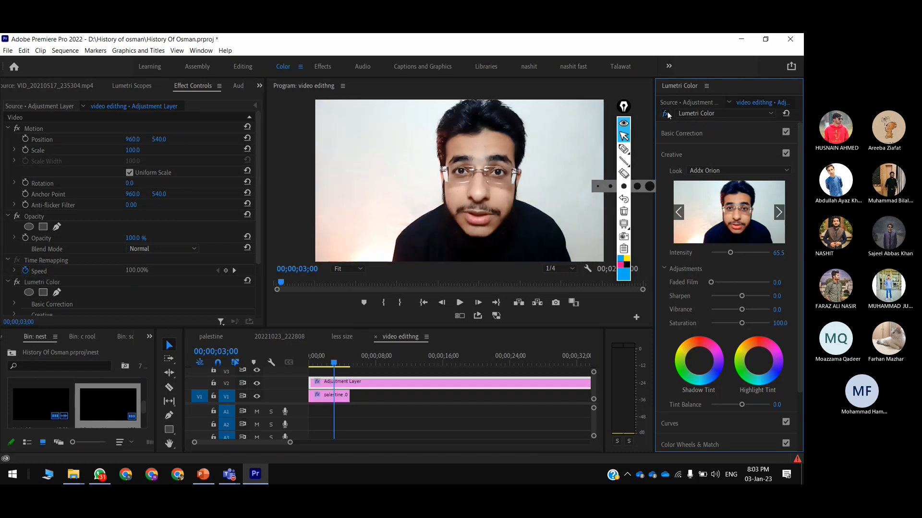
left_click(667, 112)
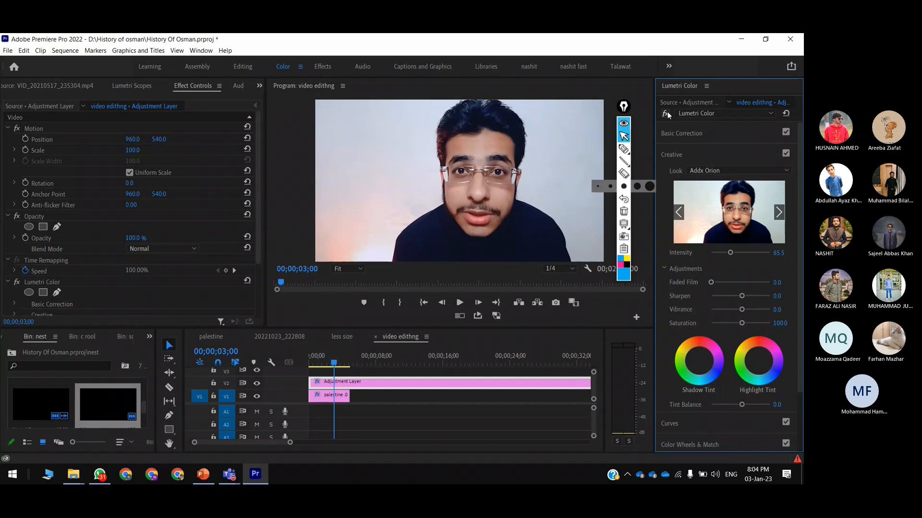
Lower the Addx Orion look's intensity to 38.9, raise it again, and nudge Vibrance slightly upward.
left_click_drag(730, 253, 718, 253)
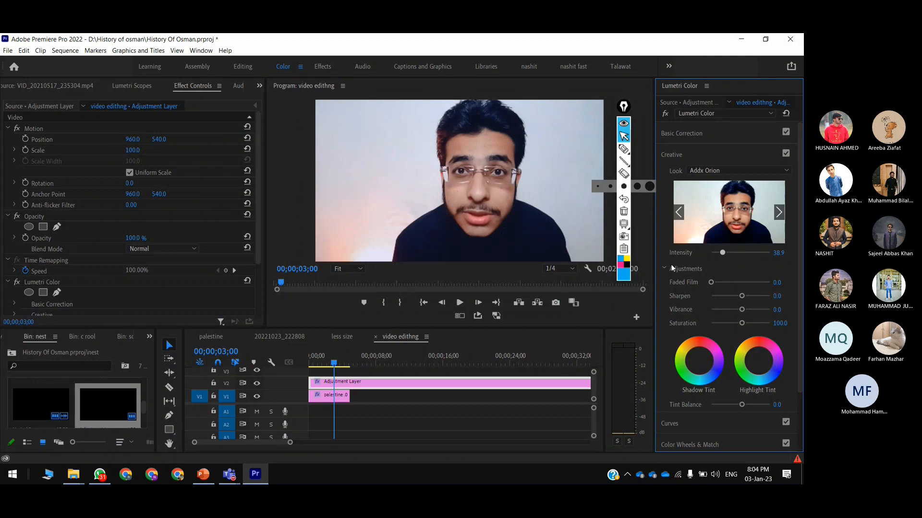
left_click_drag(722, 252, 733, 252)
left_click_drag(741, 309, 743, 310)
Look through the Curves, Color Wheels & Match and HSL Secondary sections of Lumetri Color, collapsing each one again.
left_click(723, 430)
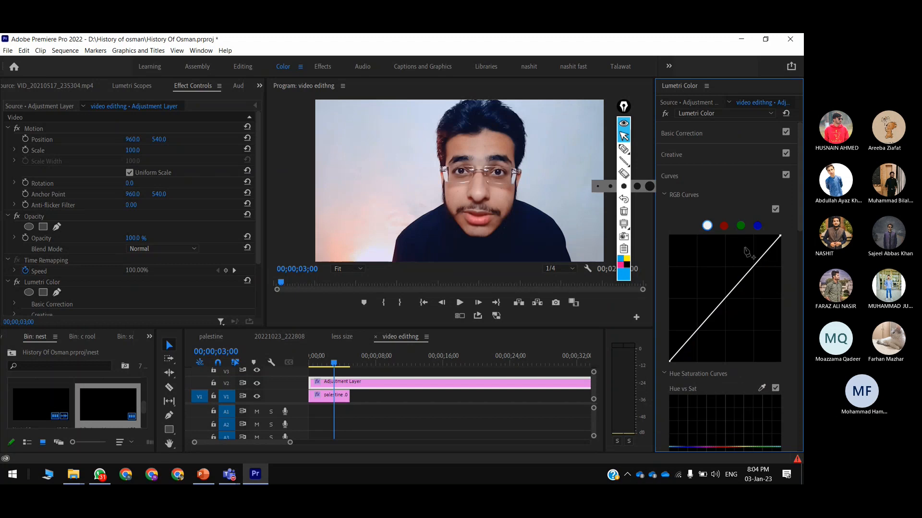
left_click(719, 176)
left_click(710, 198)
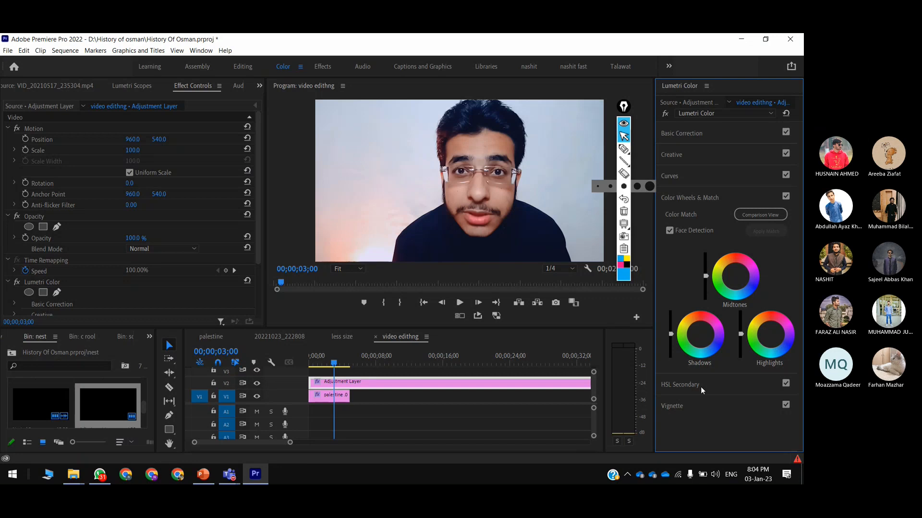
left_click(673, 198)
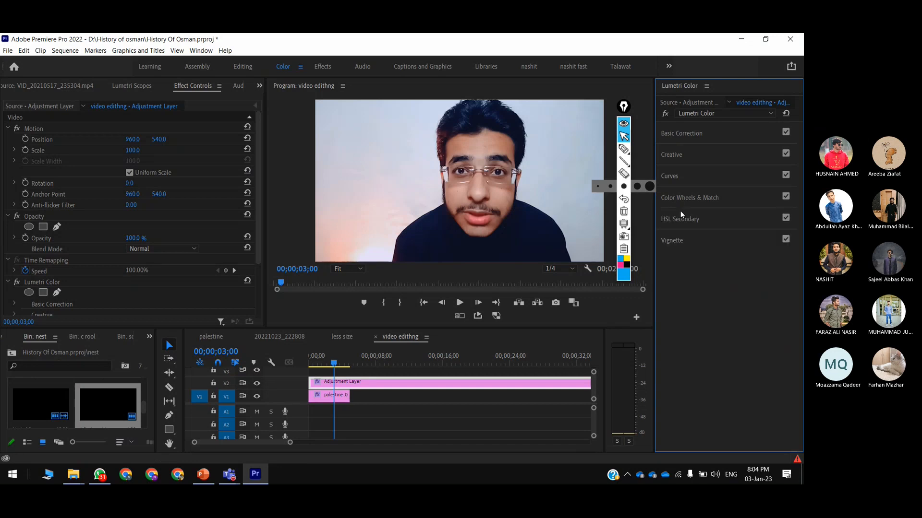
left_click(683, 218)
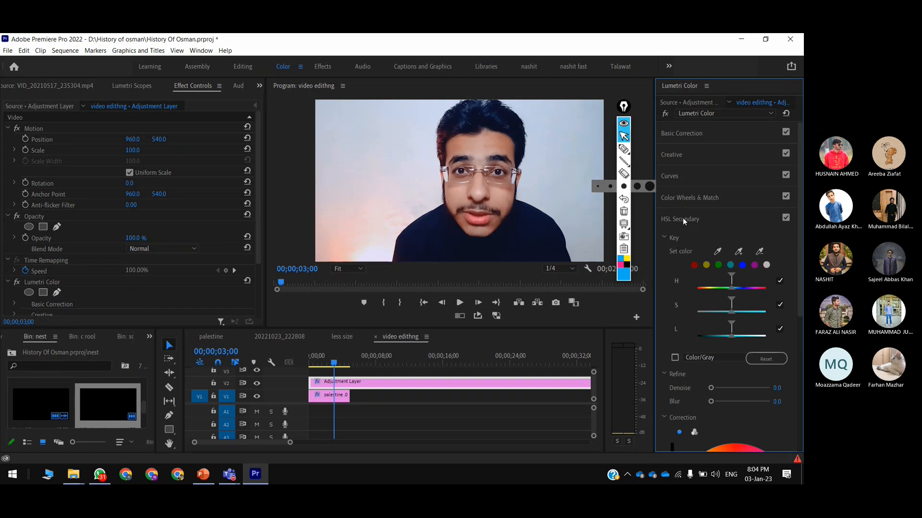
left_click(683, 218)
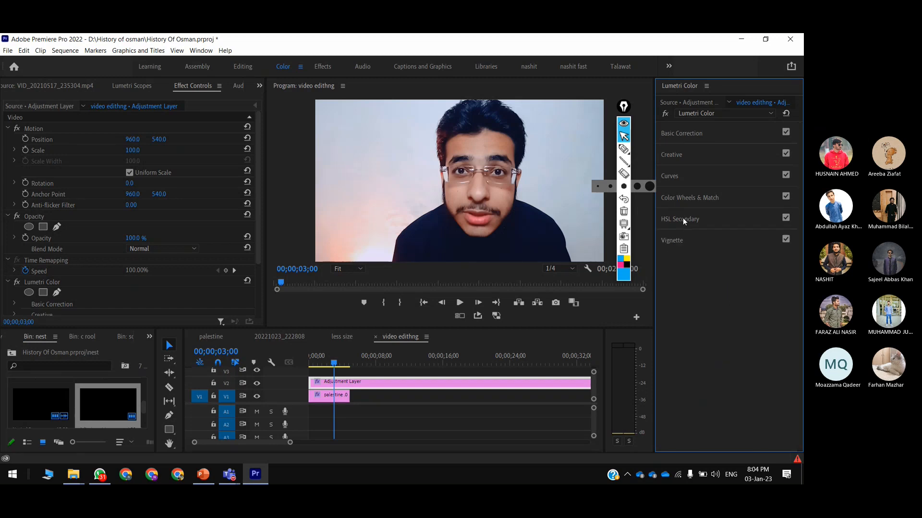
Look over the HSL Secondary settings, collapse that section, and set the Vignette Amount to -1.9.
left_click(691, 220)
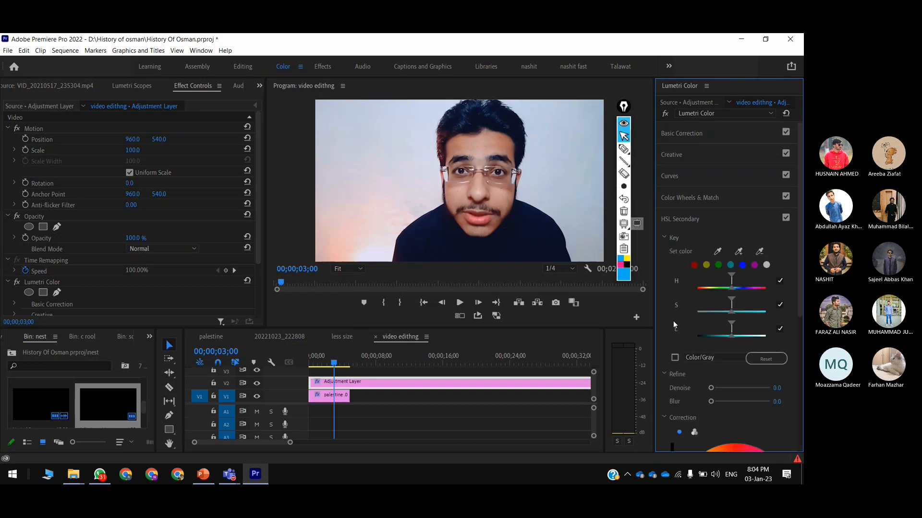
scroll(722, 407, "down", 5)
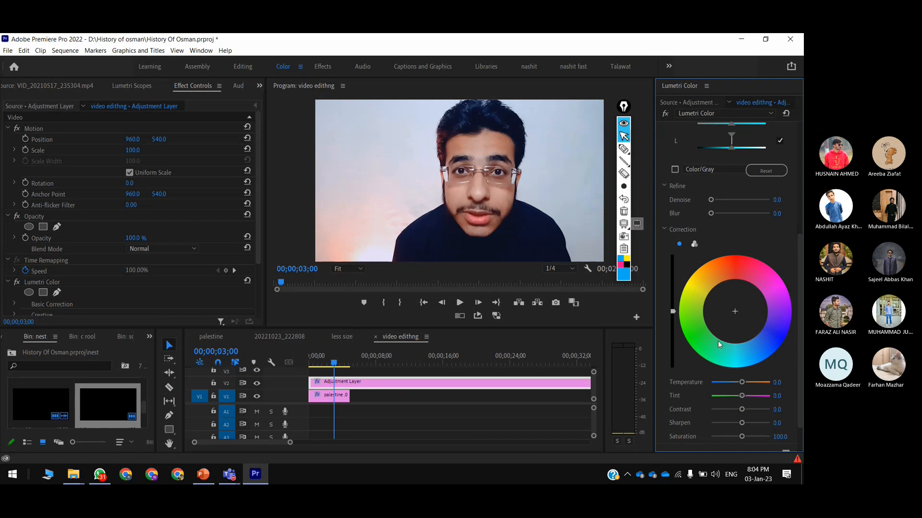
scroll(732, 205, "up", 5)
left_click(730, 227)
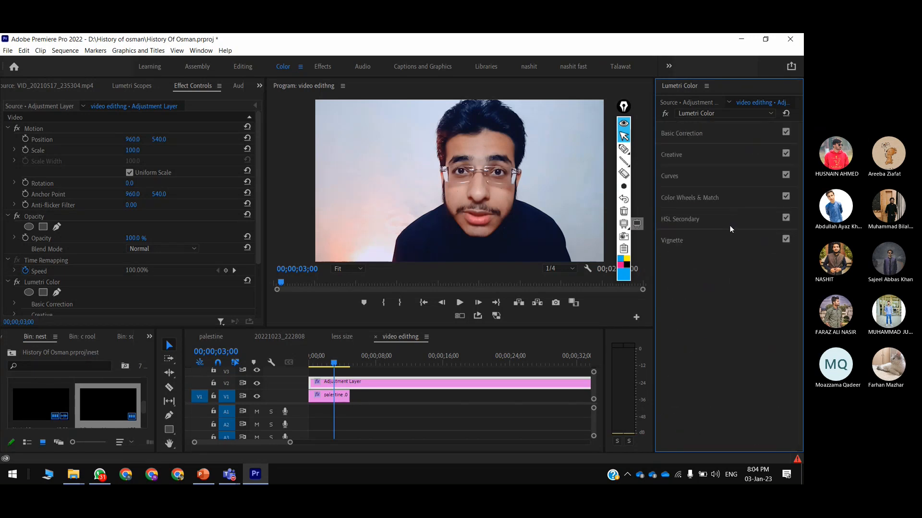
left_click(727, 242)
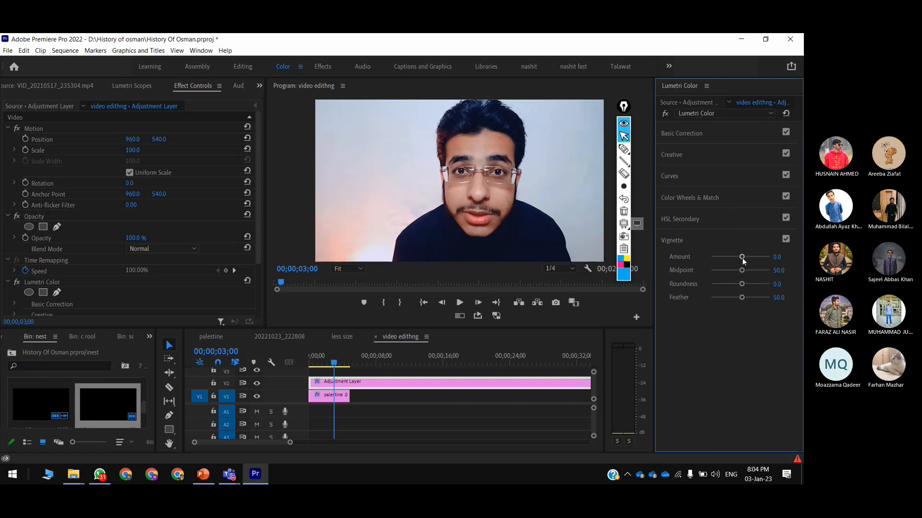
left_click_drag(742, 258, 721, 257)
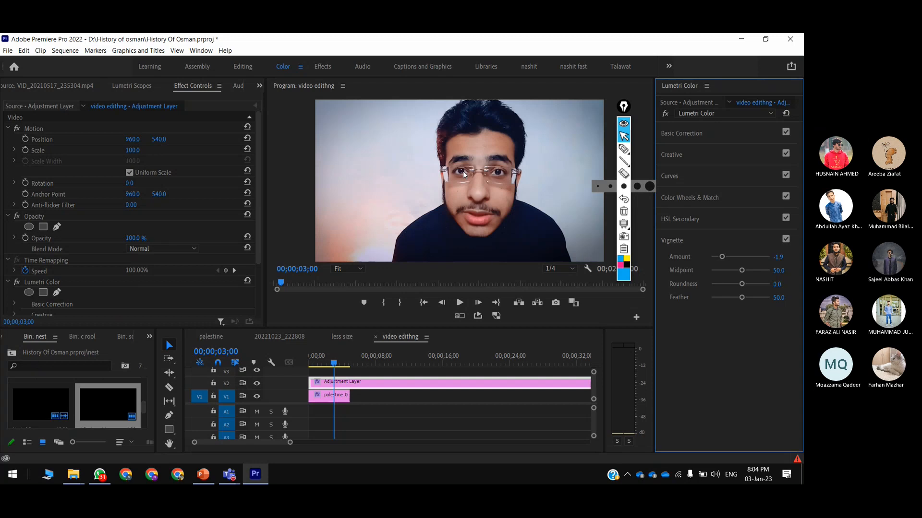
Turn the output of track V2 off and on twice to compare the picture with and without the adjustment layer.
left_click(259, 383)
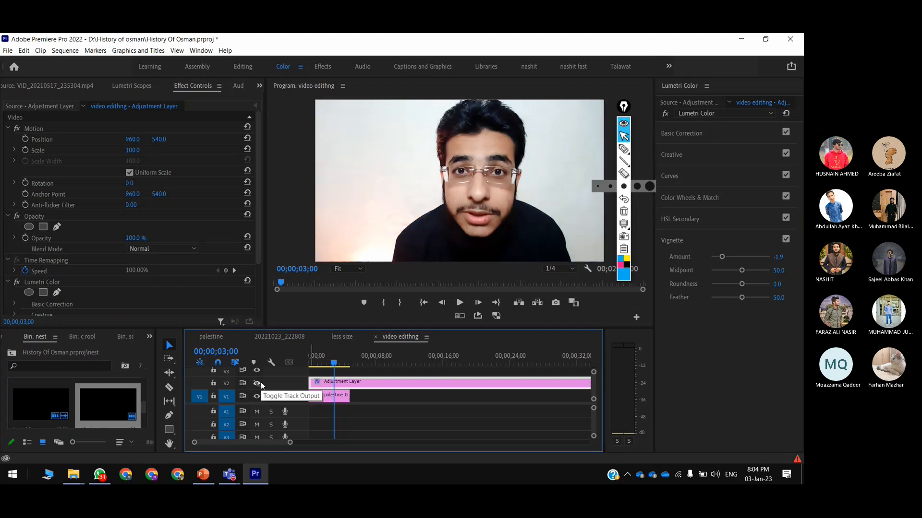
left_click(260, 382)
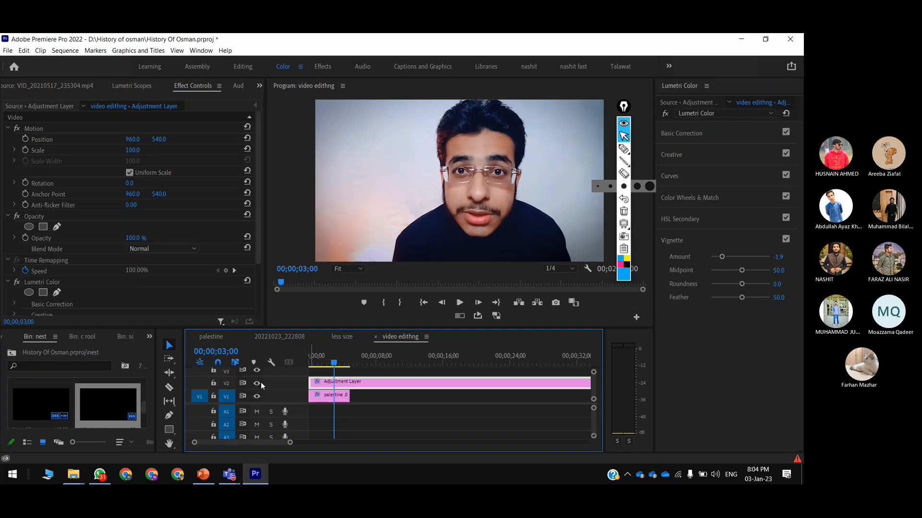
left_click(260, 382)
left_click(261, 382)
Draw freehand pen marks over the lower part of the Program monitor and return to the normal cursor.
left_click(624, 149)
left_click_drag(350, 251, 343, 291)
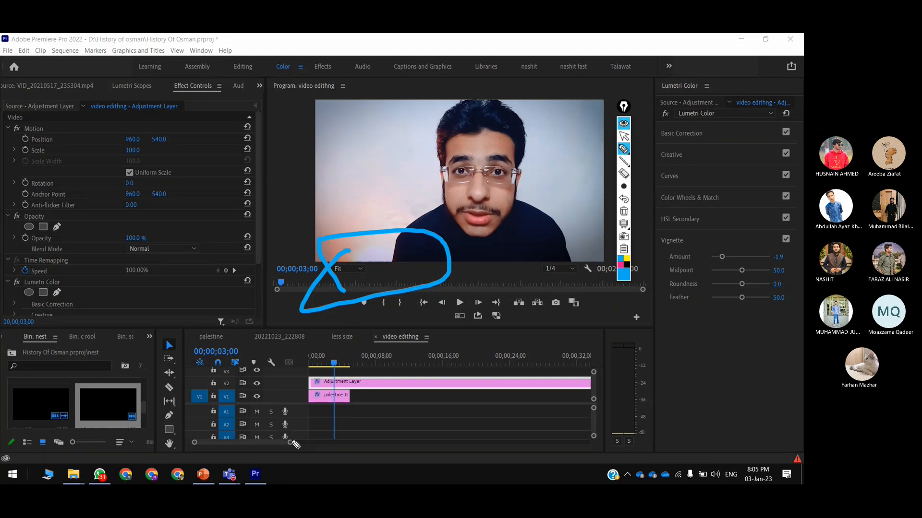
key("ctrl+shift+2")
Switch to PowerPoint, clear the pen marks, and present the color grading slides from slide 80 through Basic Correction to Faded Film.
left_click(202, 478)
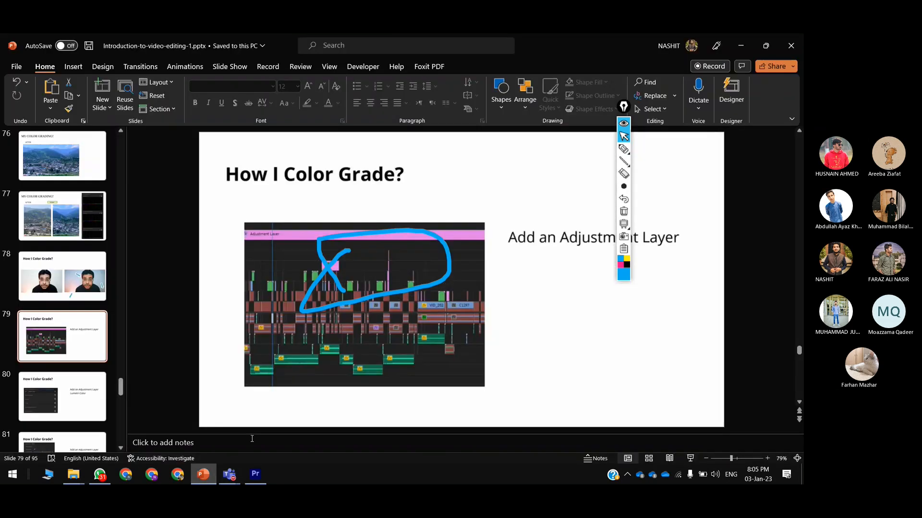
key("ctrl+shift+7")
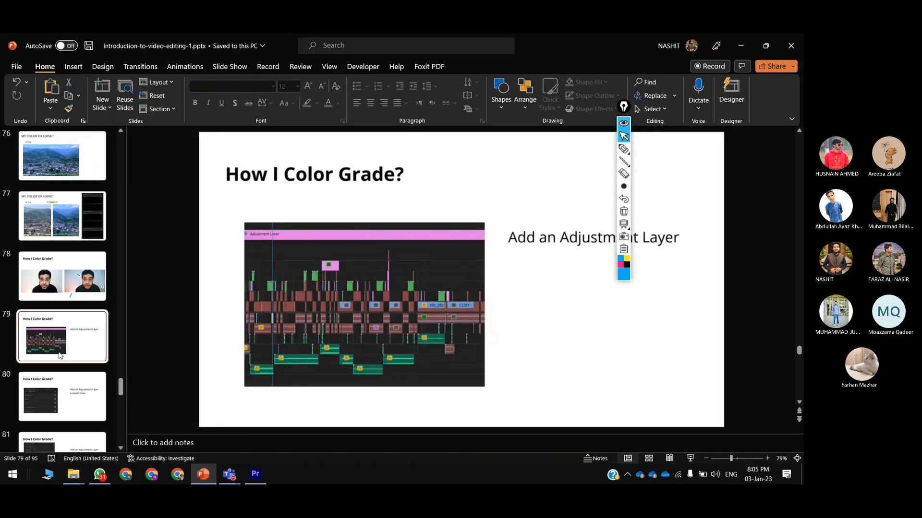
left_click(60, 384)
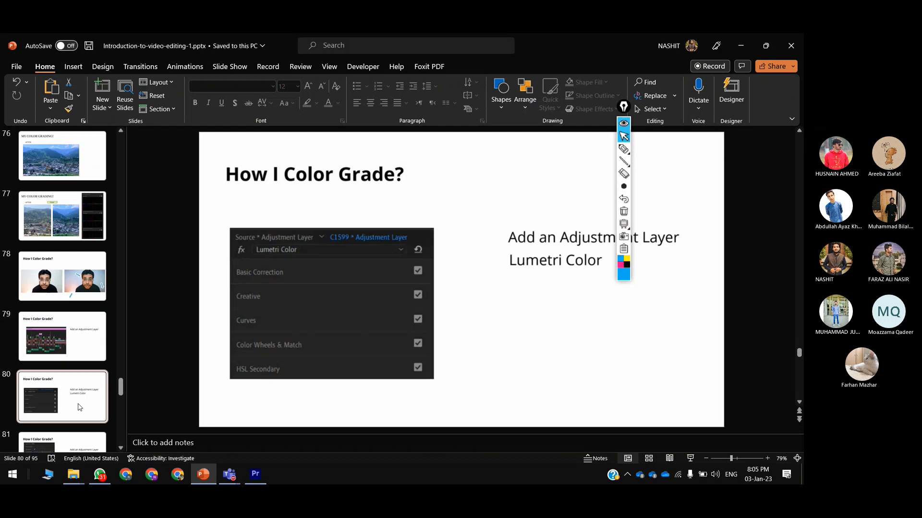
left_click(690, 458)
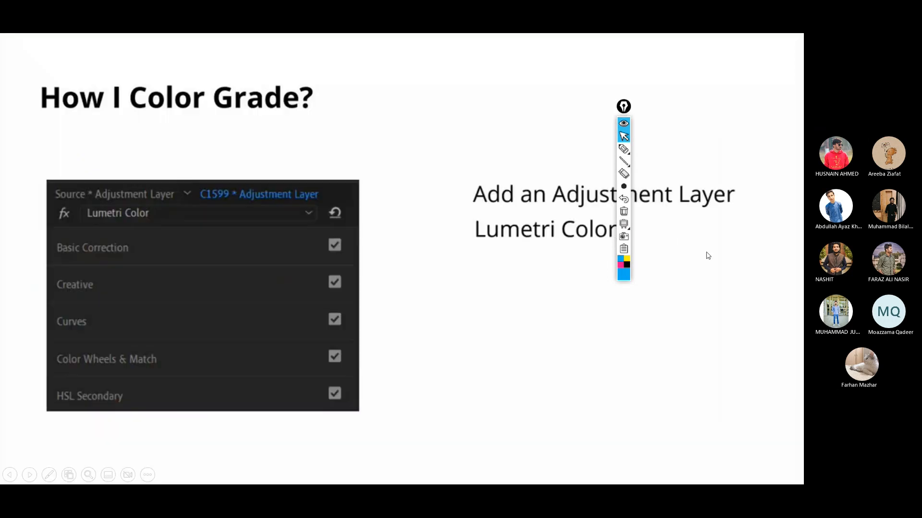
left_click(742, 115)
left_click_drag(629, 108, 794, 108)
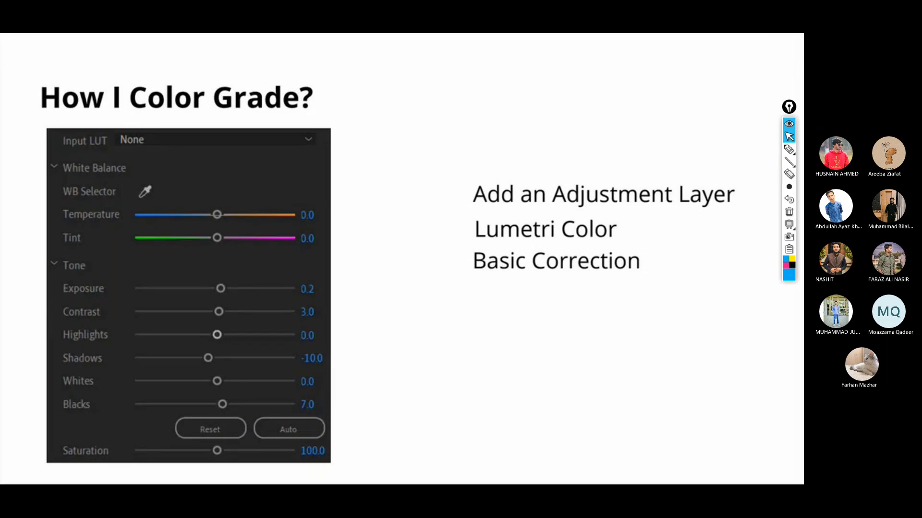
key("Right")
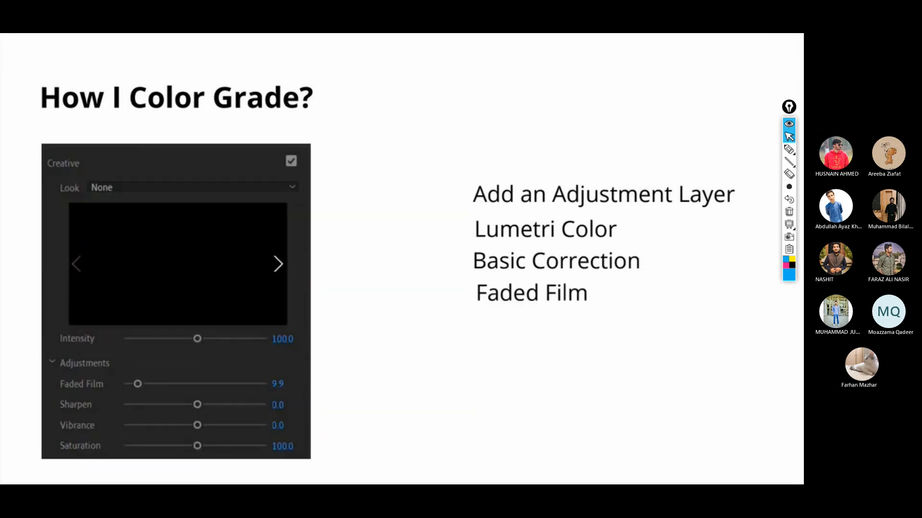
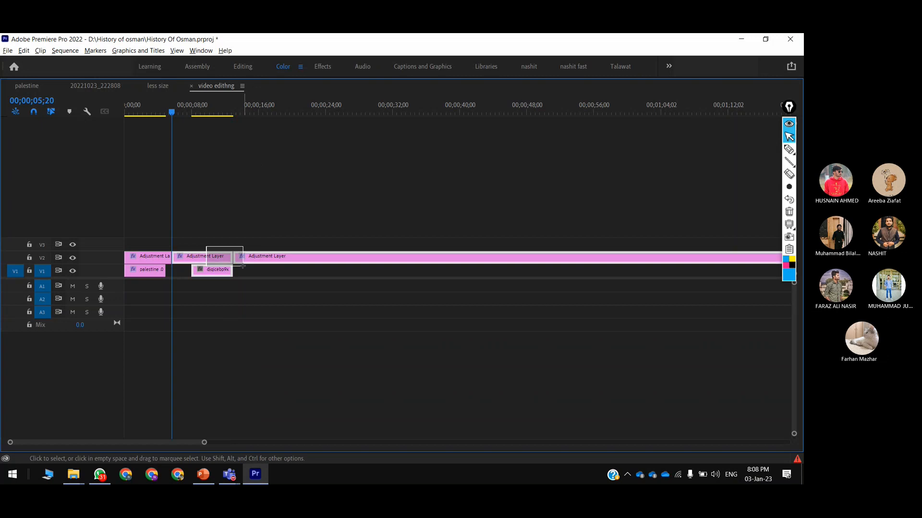
Delete the adjustment layer pieces that follow 00;00;05;20 on track V2.
key("Delete")
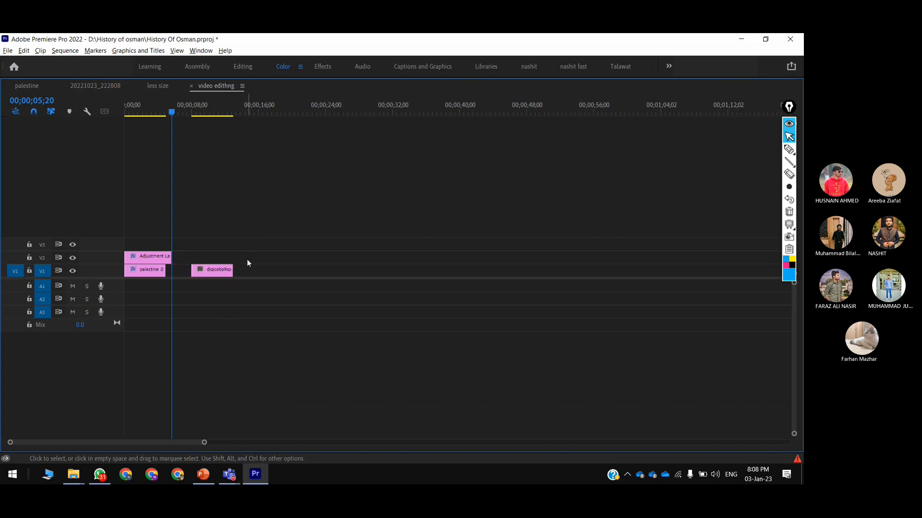
key("alt+Tab")
key("alt+Tab")
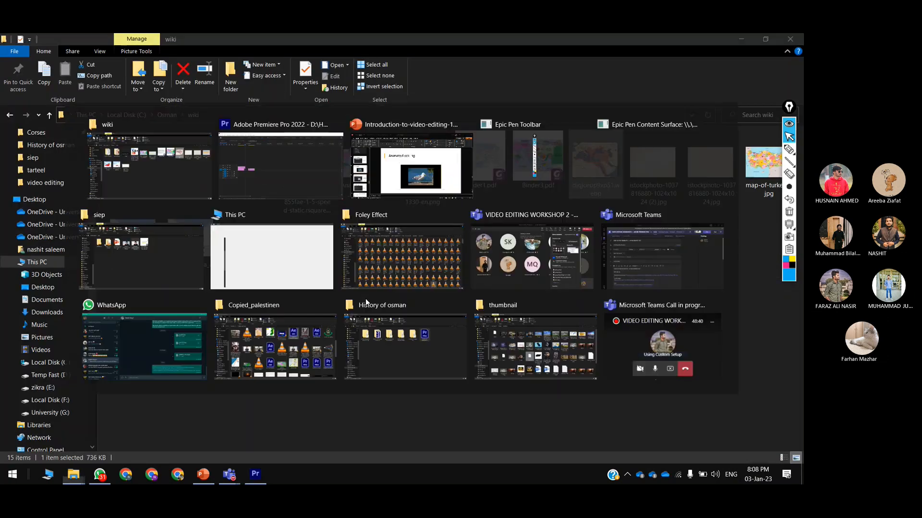
View the map clip at 00;00;10;00 in the enlarged Program monitor and apply Set to Frame Size to it.
left_click(208, 105)
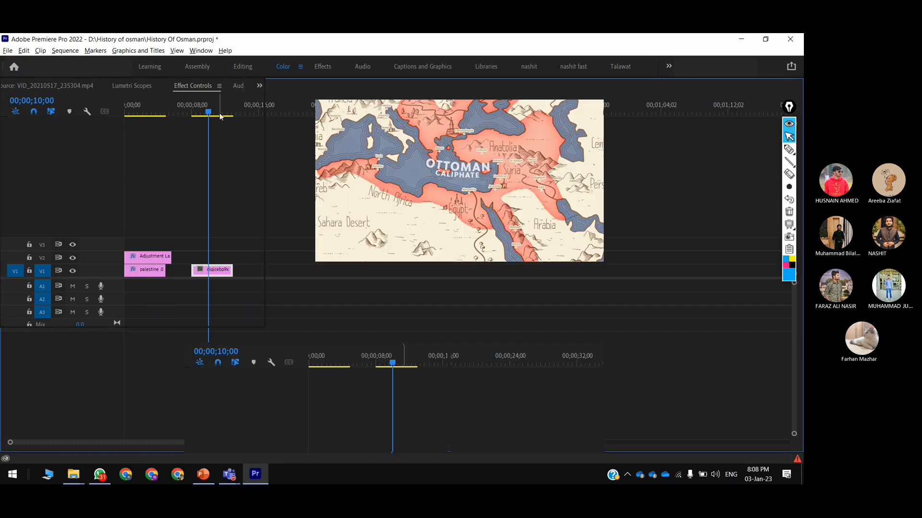
key("grave")
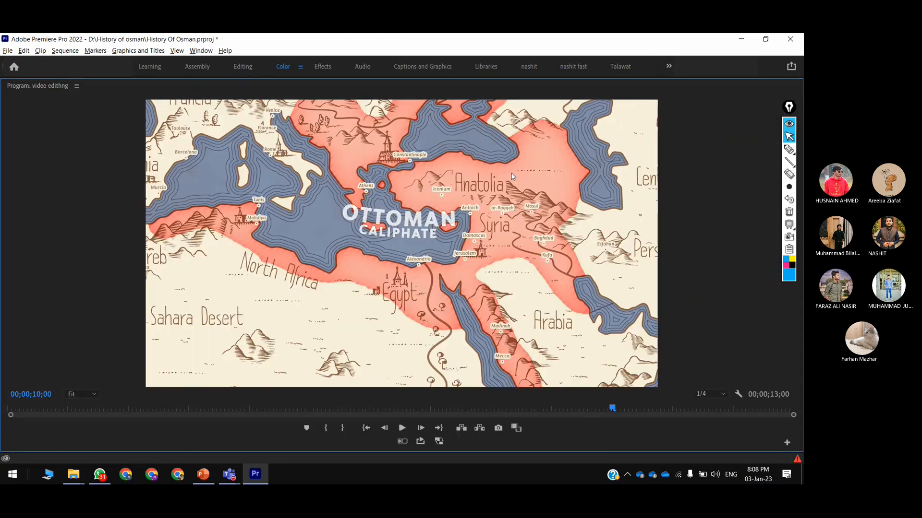
key("grave")
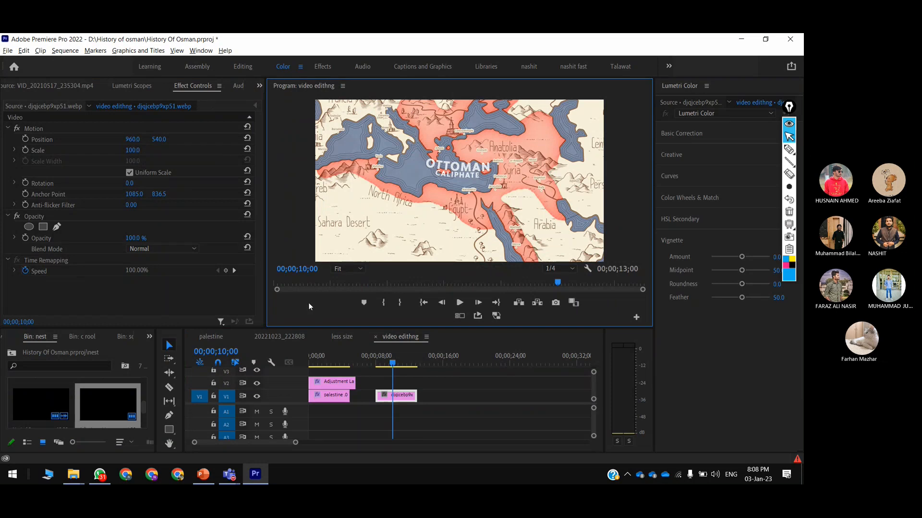
right_click(407, 402)
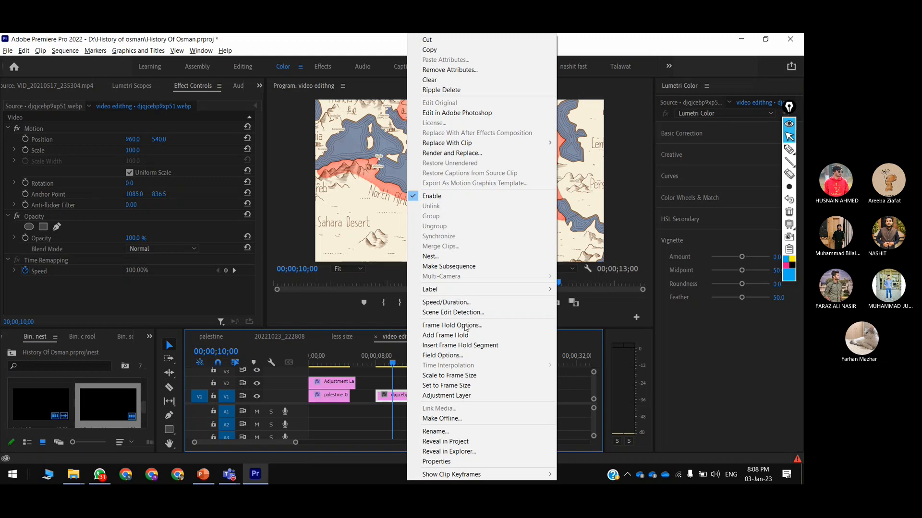
left_click(467, 385)
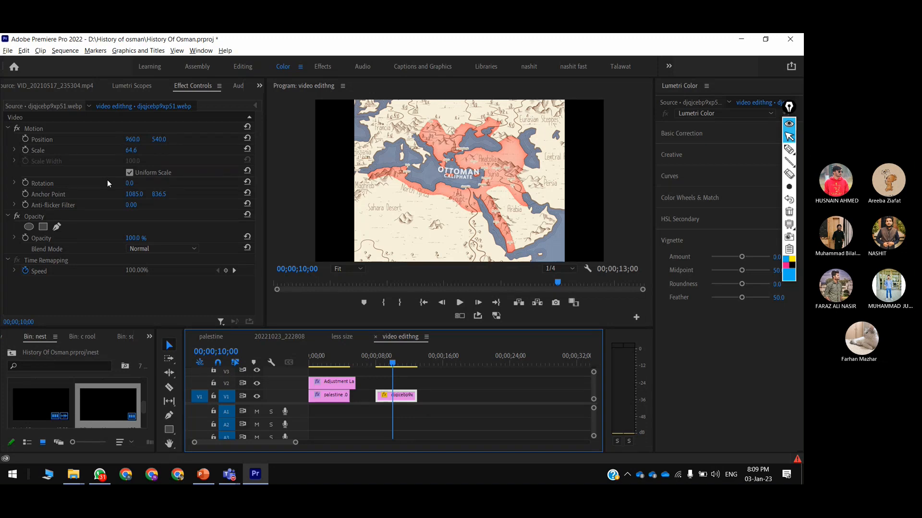
Reset the map clip's scale, try Scale to Frame Size with an enlarged scale, and undo these changes.
left_click(247, 150)
right_click(400, 401)
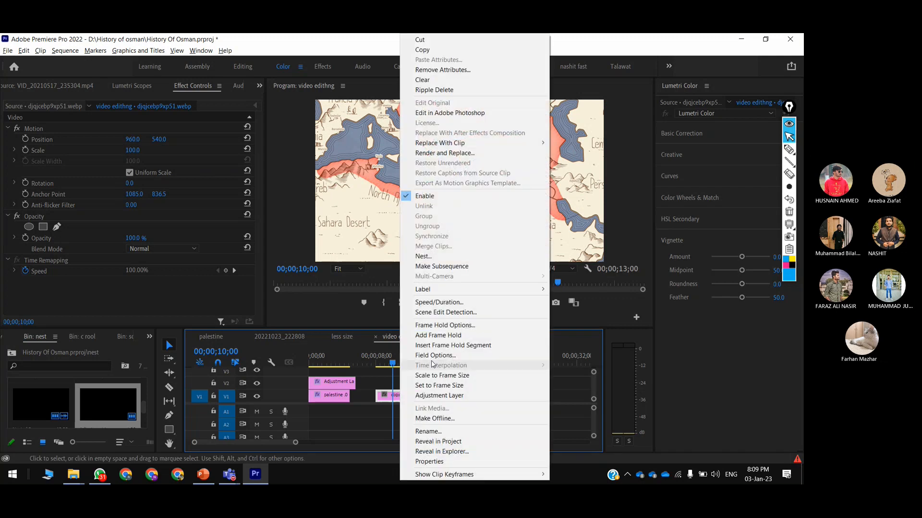
left_click(435, 376)
mouse_move(136, 151)
left_mouse_down()
mouse_move(123, 150)
mouse_move(141, 151)
left_mouse_up()
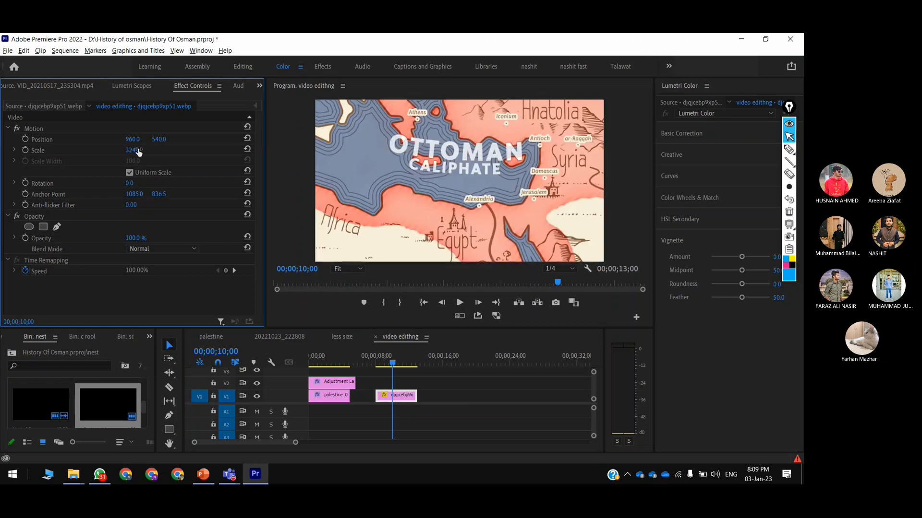
key("ctrl+z")
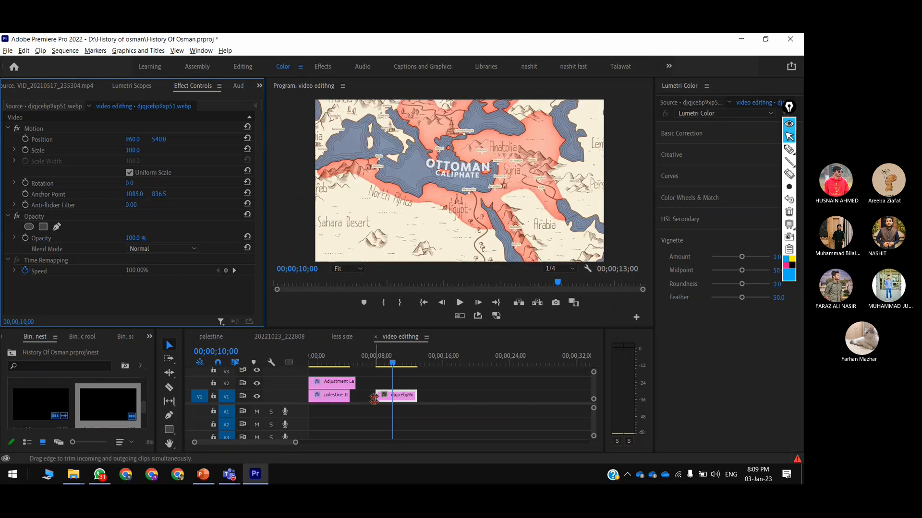
left_click(396, 399)
key("ctrl+z")
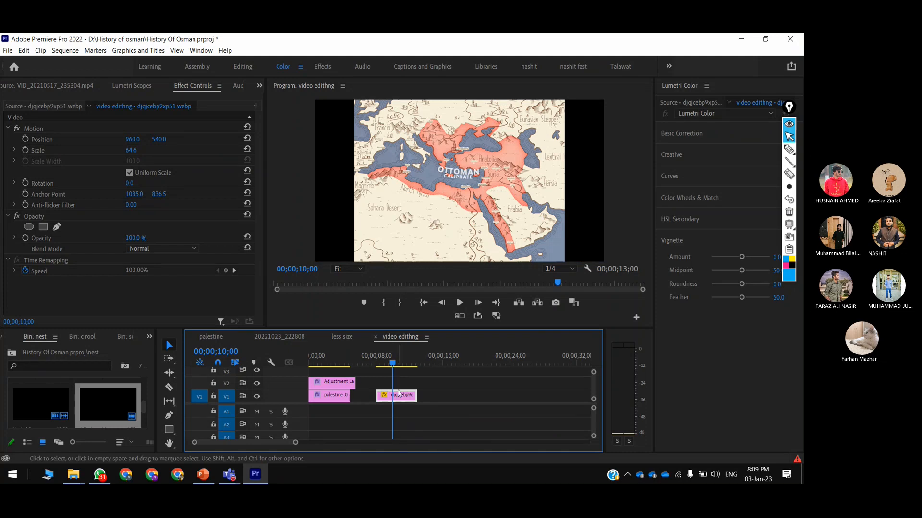
Move the map clip up to track V2, target that track, and play the clip from its start.
left_click_drag(400, 394, 398, 382)
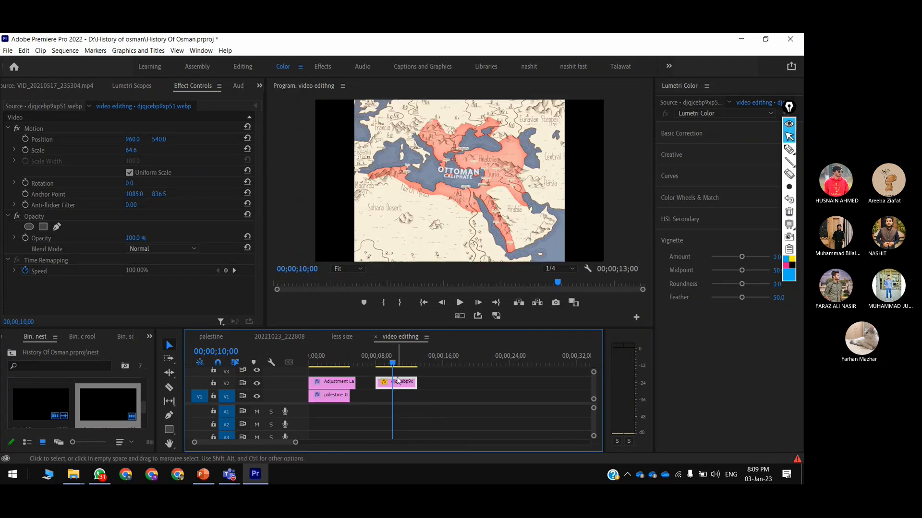
key("Up")
left_click(229, 383)
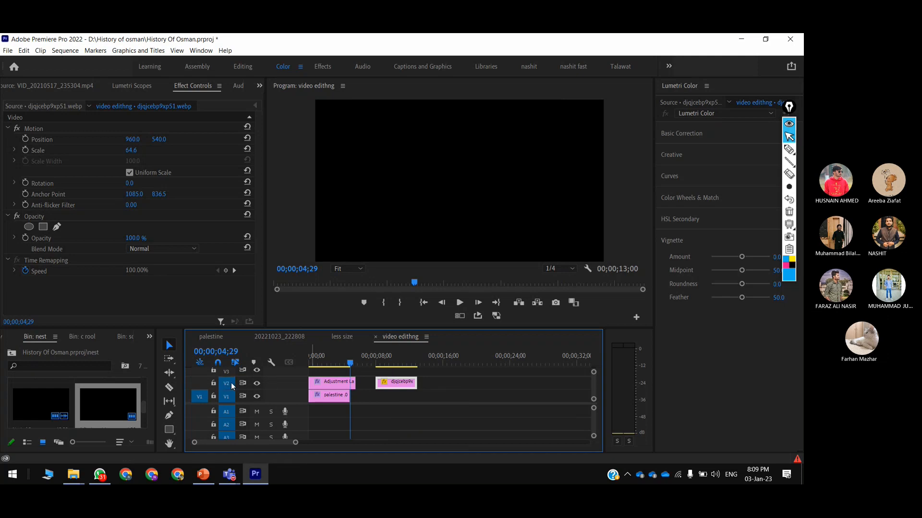
key("Down")
key("space")
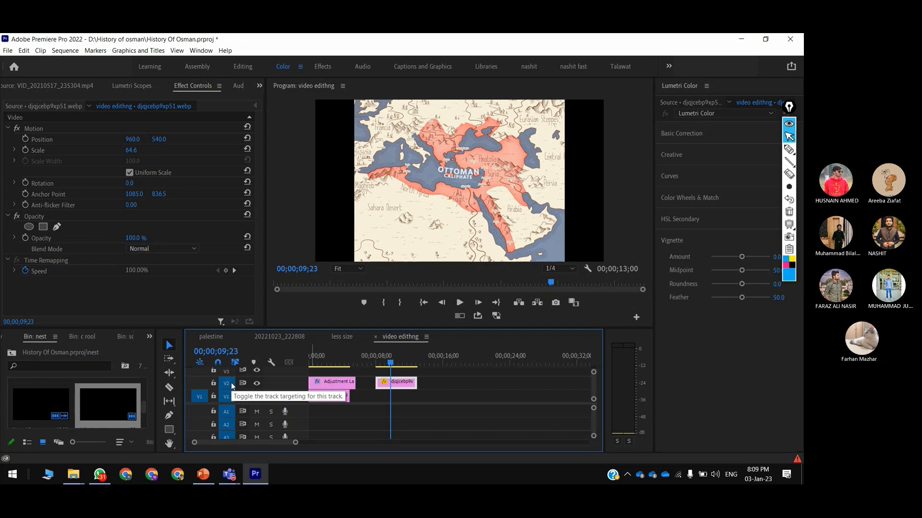
key("space")
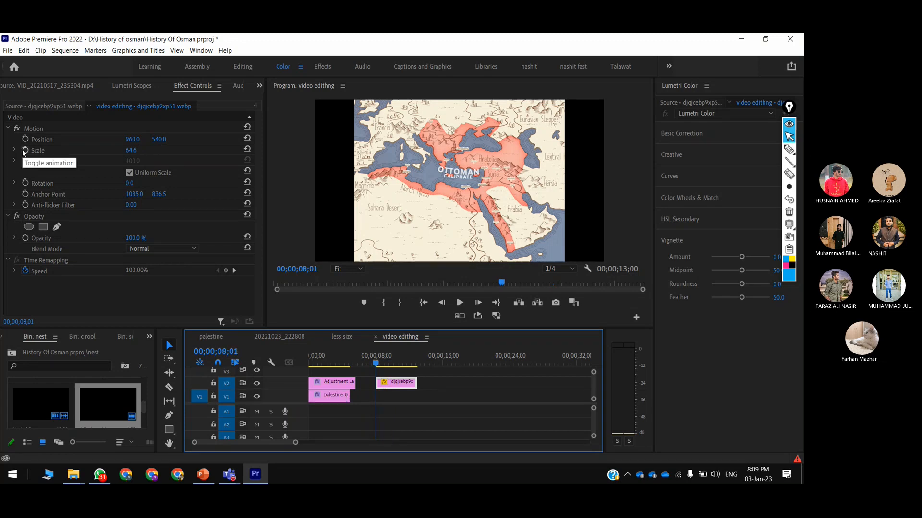
Magnify the map clip's Scale controls briefly, expand the Scale property, and enable its keyframe animation at 00;00;08;01.
key("super+plus")
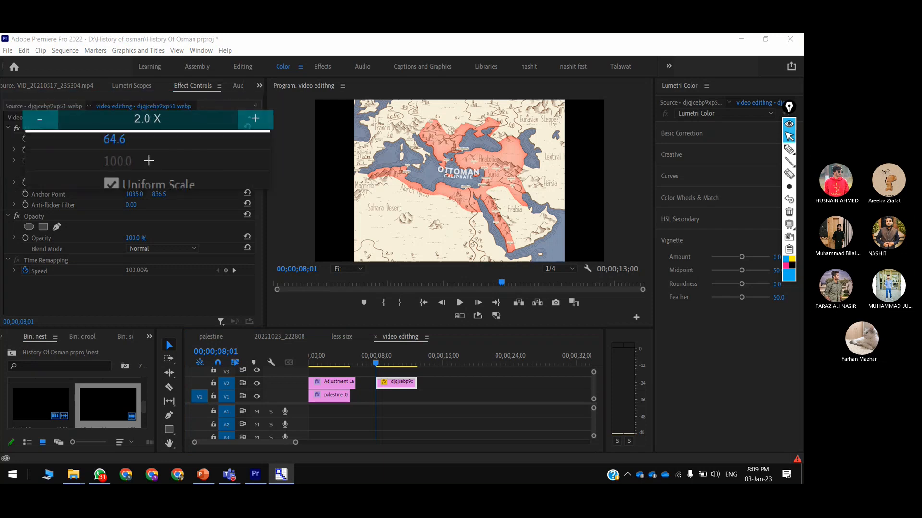
key("super+Escape")
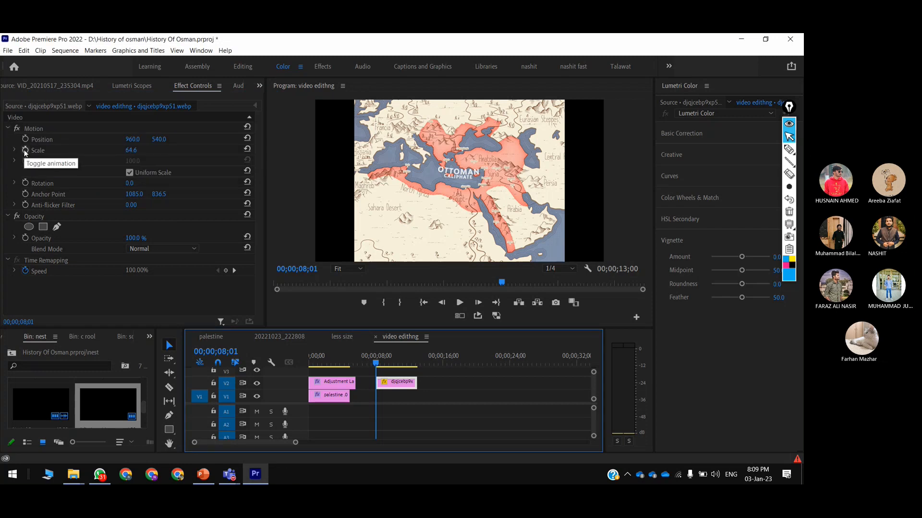
left_click(14, 150)
left_click(33, 152)
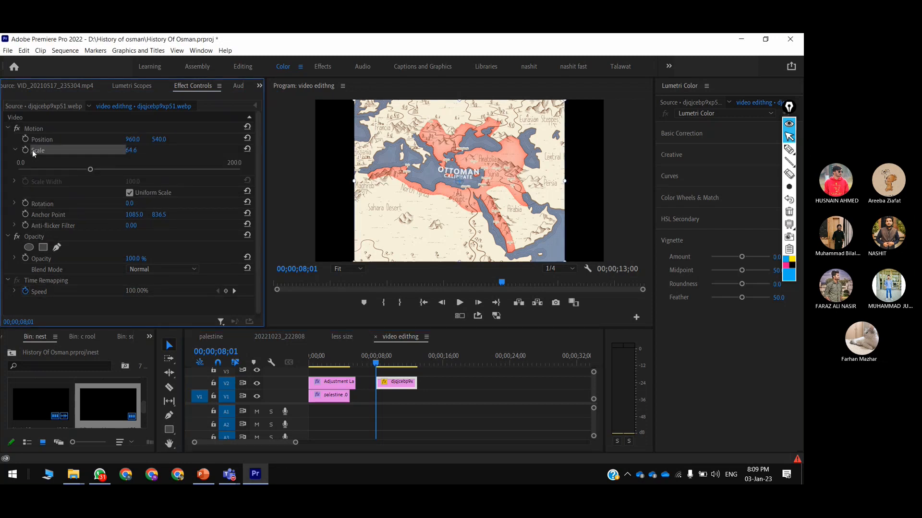
left_click(25, 150)
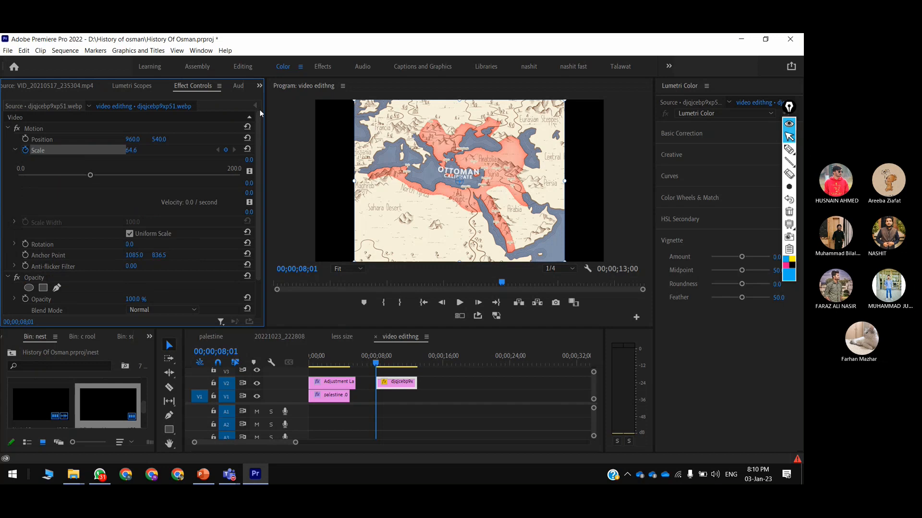
Add a second Scale keyframe of 112.6 at 00;00;12;22 and play the map clip from its start.
left_click_drag(383, 363, 417, 366)
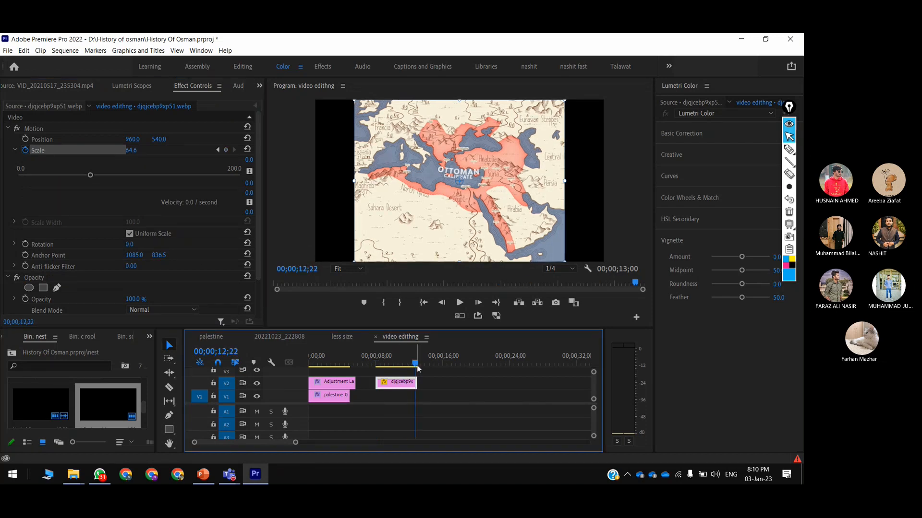
left_click(132, 151)
mouse_move(131, 151)
left_mouse_down()
mouse_move(151, 151)
mouse_move(140, 151)
left_mouse_up()
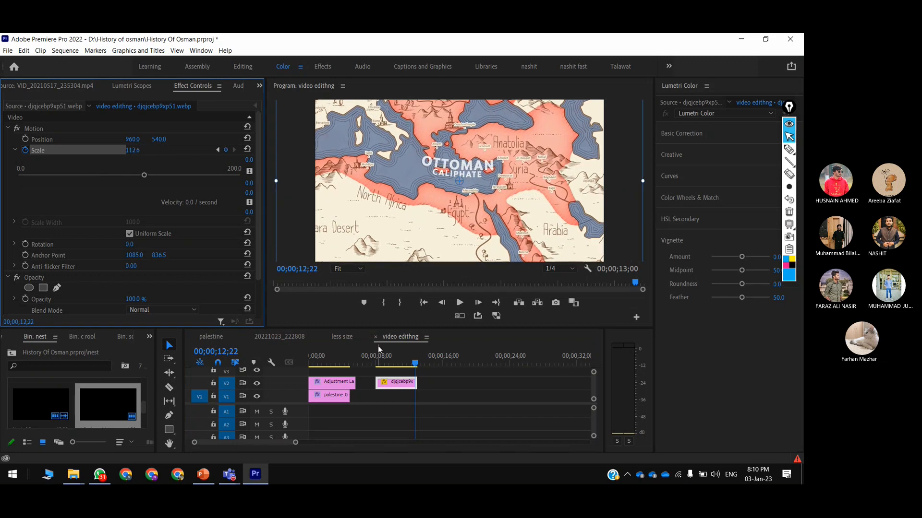
left_click(377, 364)
key("space")
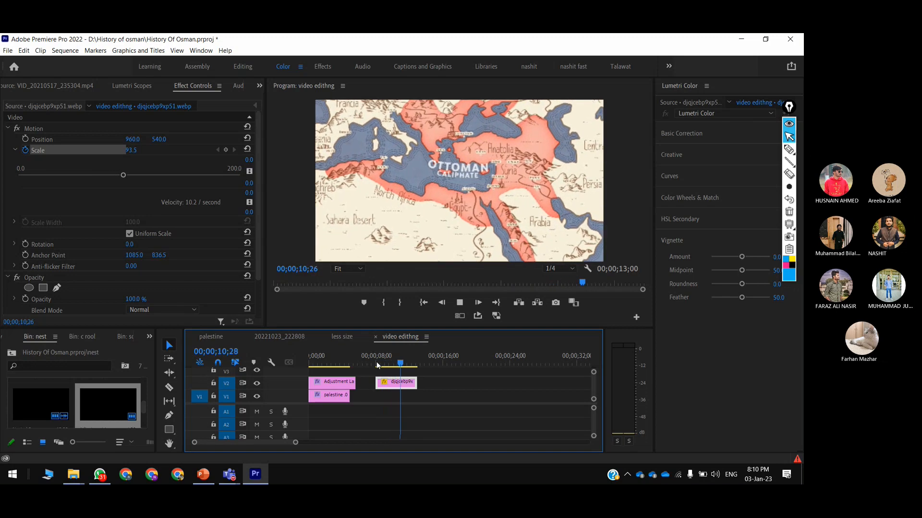
key("space")
left_click_drag(385, 383, 395, 371)
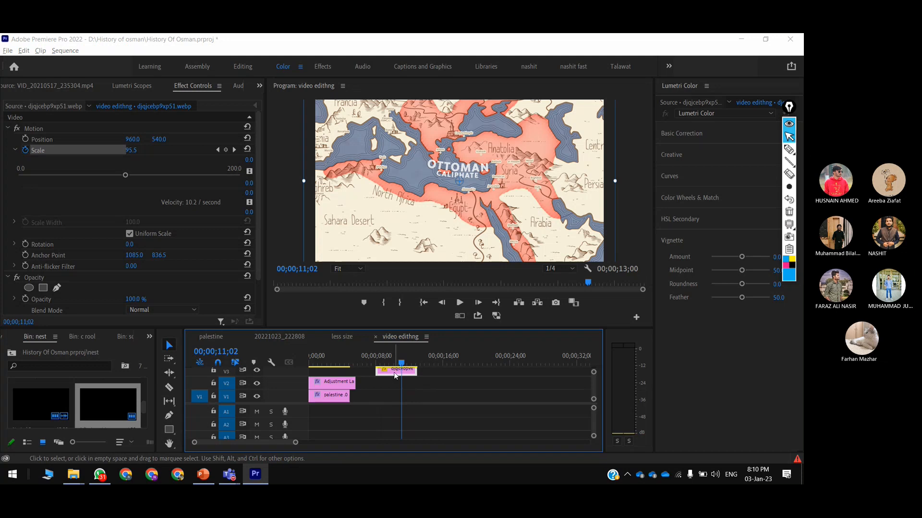
key("alt+Tab")
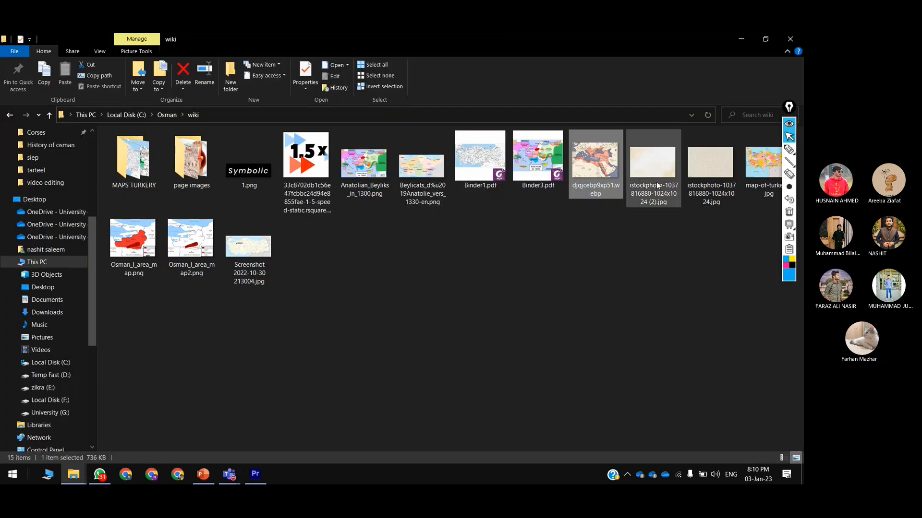
left_click_drag(656, 186, 378, 382)
left_click(375, 356)
key("space")
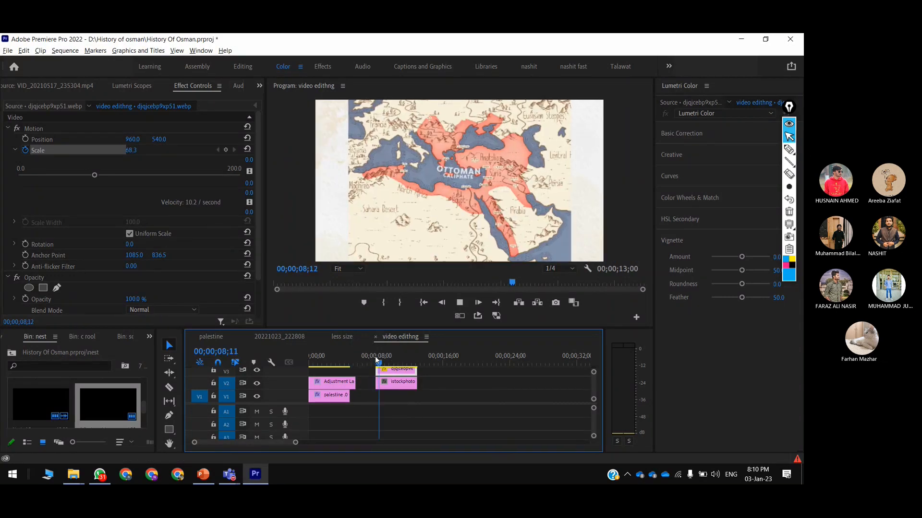
key("space")
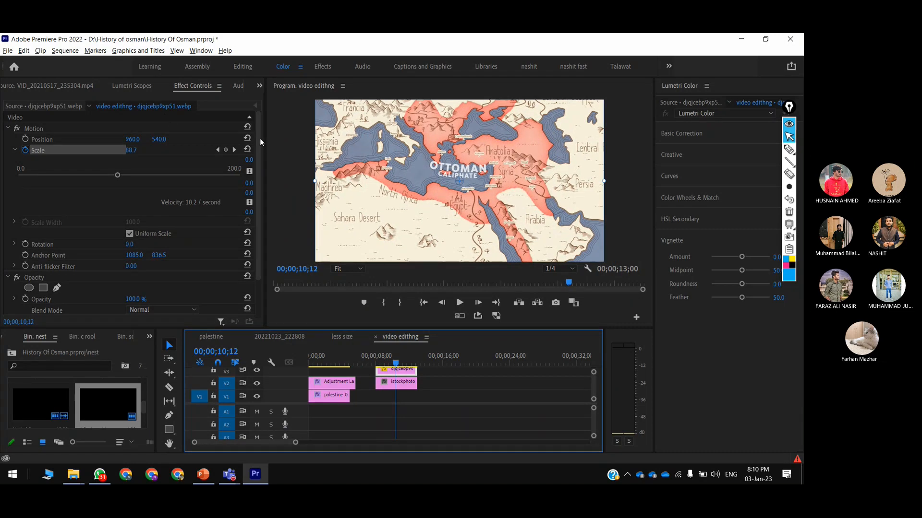
Enlarge the Effect Controls panel and circle the map clip's first and last Scale keyframes with the on-screen pen.
key("grave")
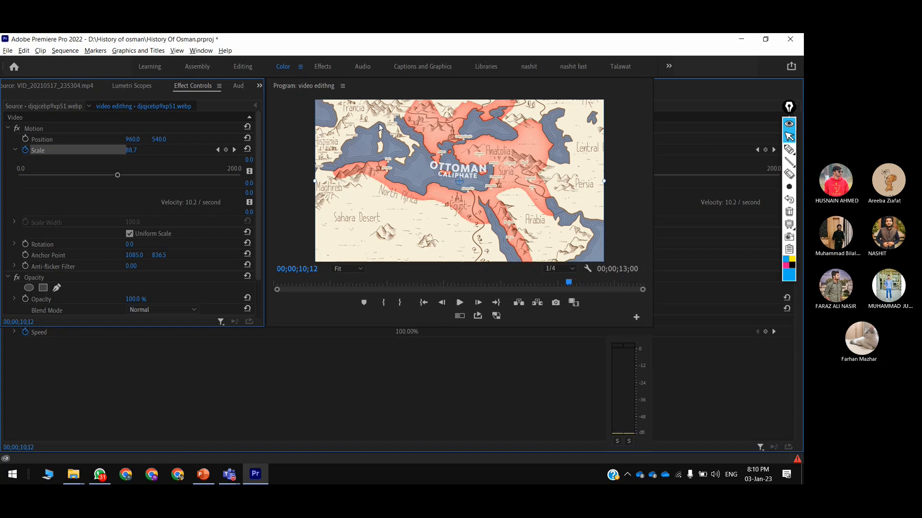
left_click_drag(790, 108, 782, 249)
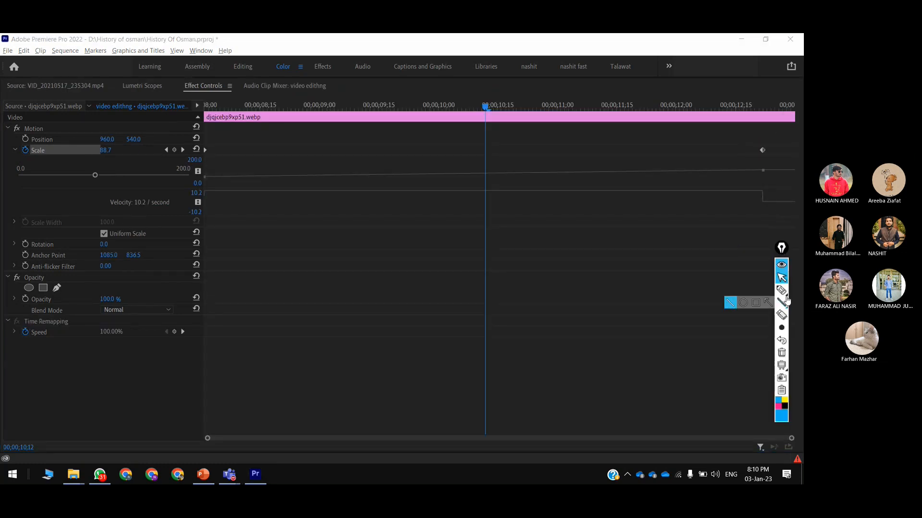
left_click(786, 297)
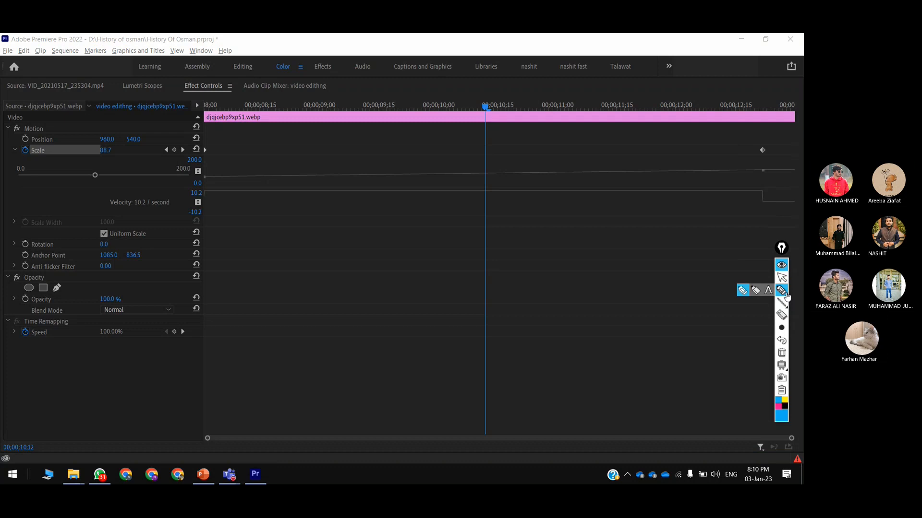
mouse_move(367, 130)
left_mouse_down()
mouse_move(250, 154)
mouse_move(166, 130)
left_mouse_up()
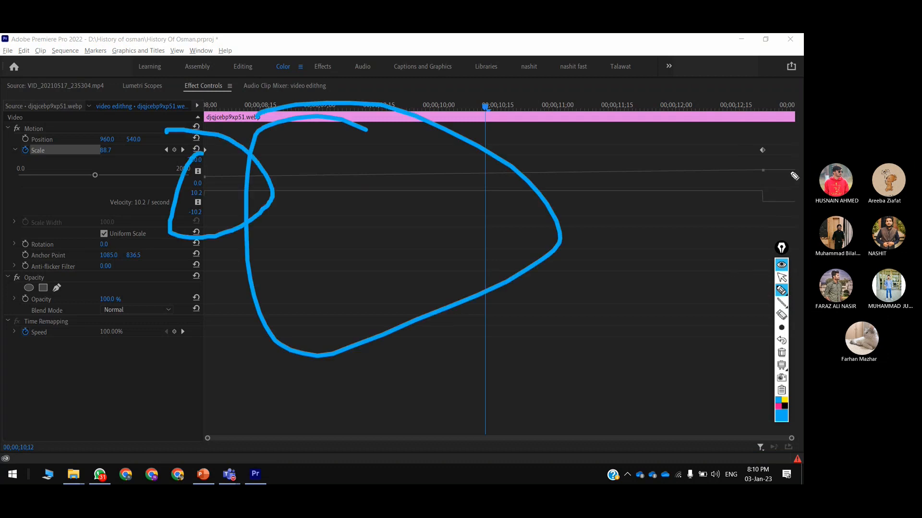
mouse_move(763, 153)
left_mouse_down()
mouse_move(777, 222)
mouse_move(751, 145)
mouse_move(785, 163)
mouse_move(757, 139)
left_mouse_up()
key("ctrl+z")
key("ctrl+z")
key("ctrl+z")
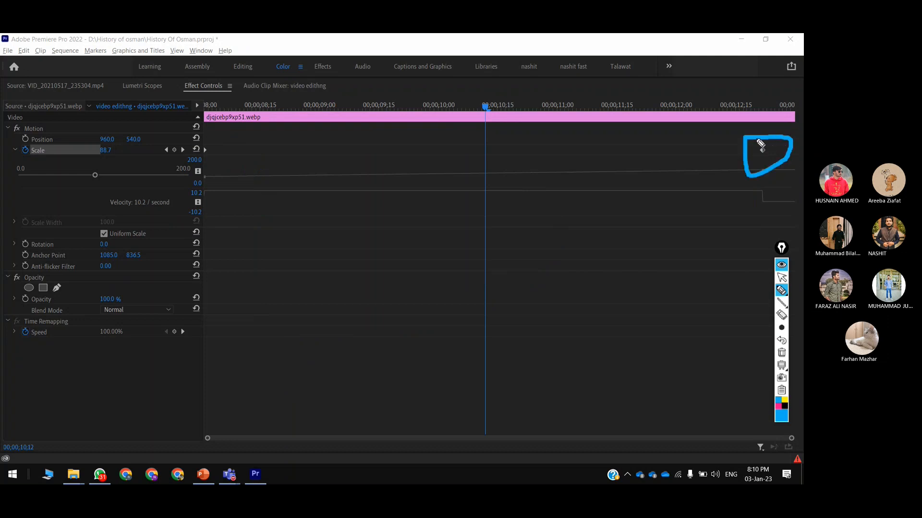
left_click_drag(200, 134, 209, 134)
key("super+equal")
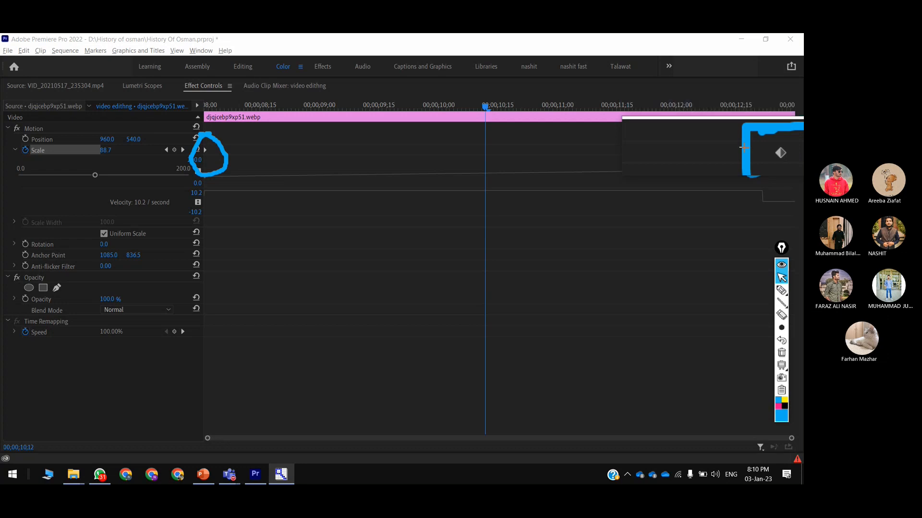
key("super+Escape")
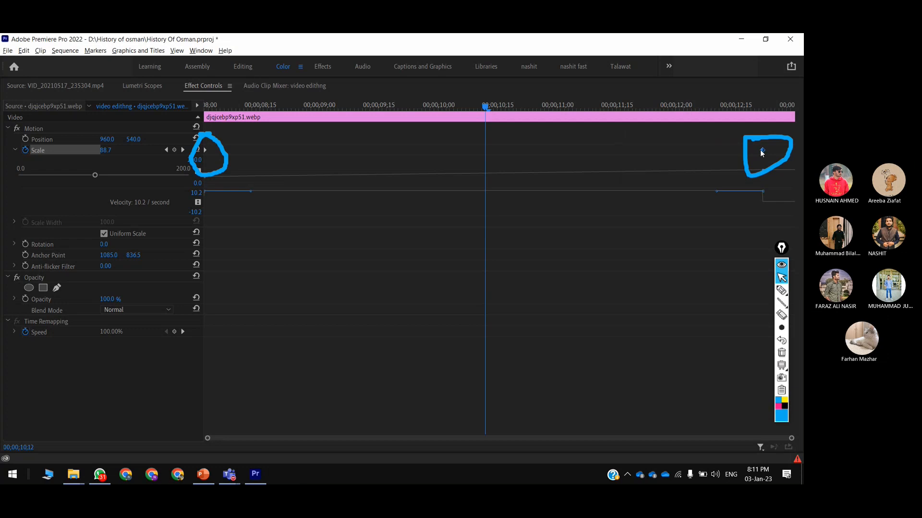
Give the map clip's last Scale keyframe a curved interpolation and extend its handle to bend the scale curve upward.
right_click(759, 150)
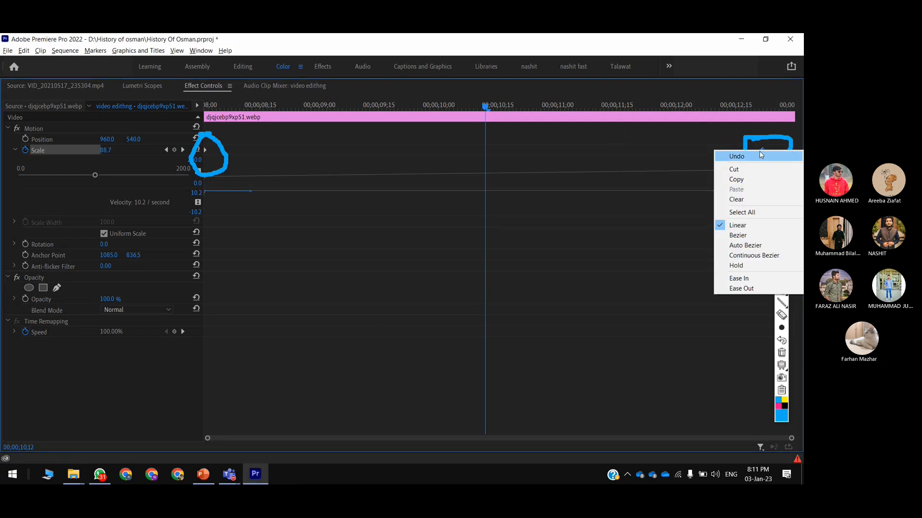
left_click(752, 267)
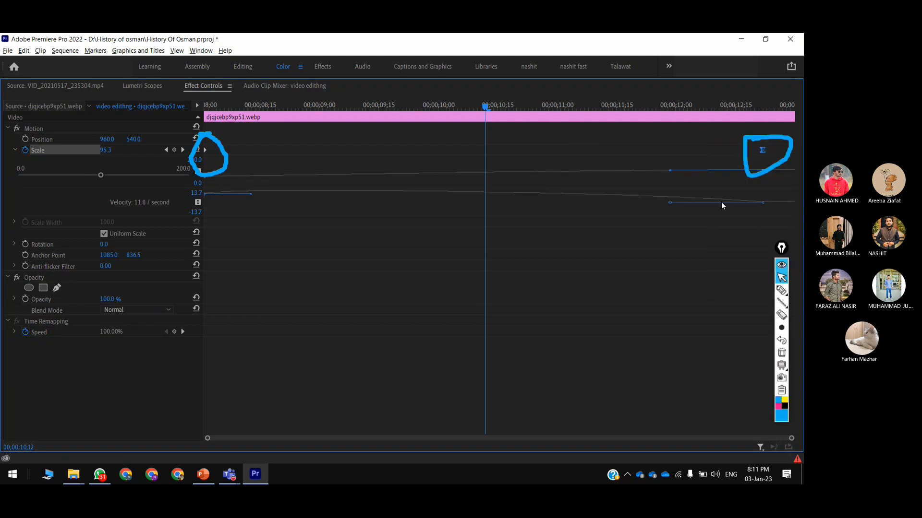
left_click(674, 205)
left_click(762, 150)
left_click(762, 201)
left_click(762, 150)
left_click_drag(671, 173, 631, 159)
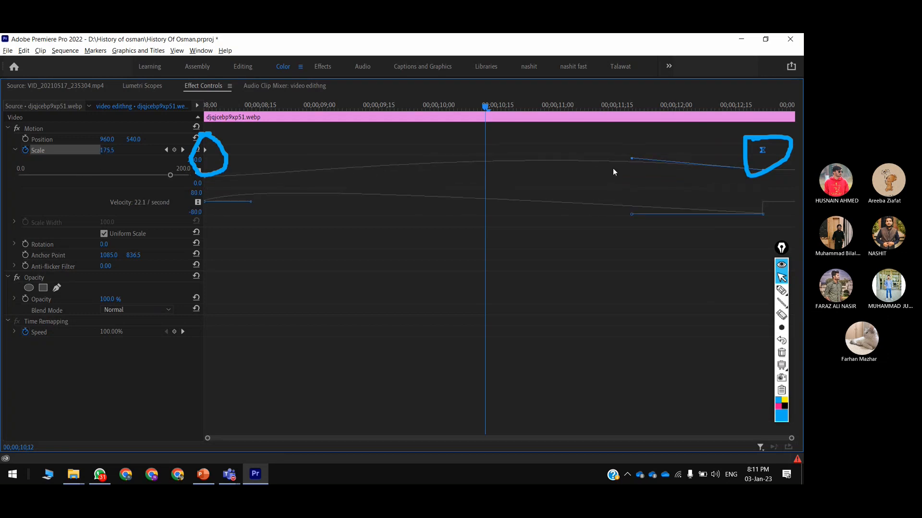
Restore the normal panel layout and play the map clip with its curved scale animation.
key("grave")
key("space")
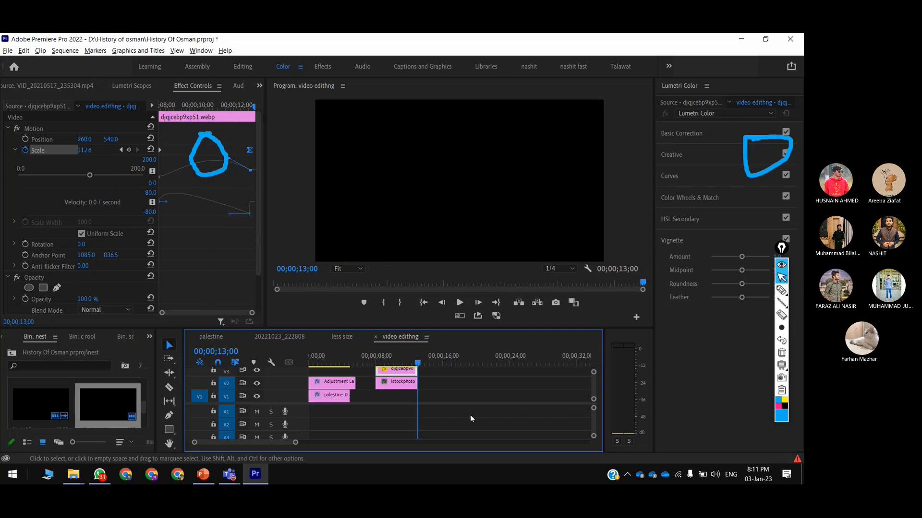
key("space")
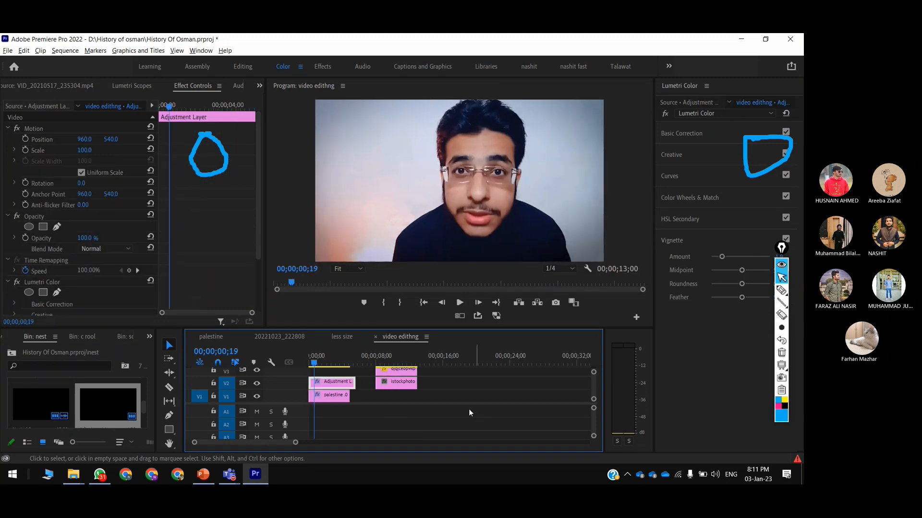
Close the video edithng sequence, switch to the less size sequence, and clear the pen marks from the screen.
left_click(375, 337)
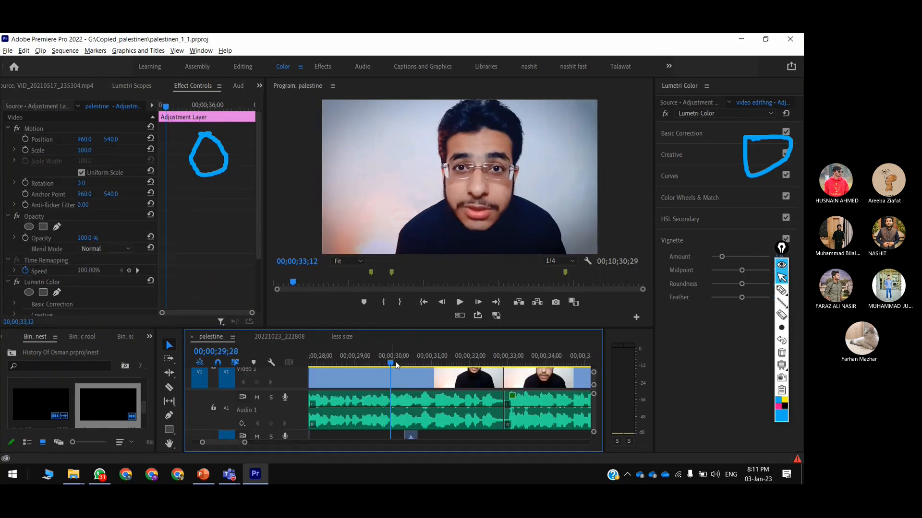
left_click(341, 338)
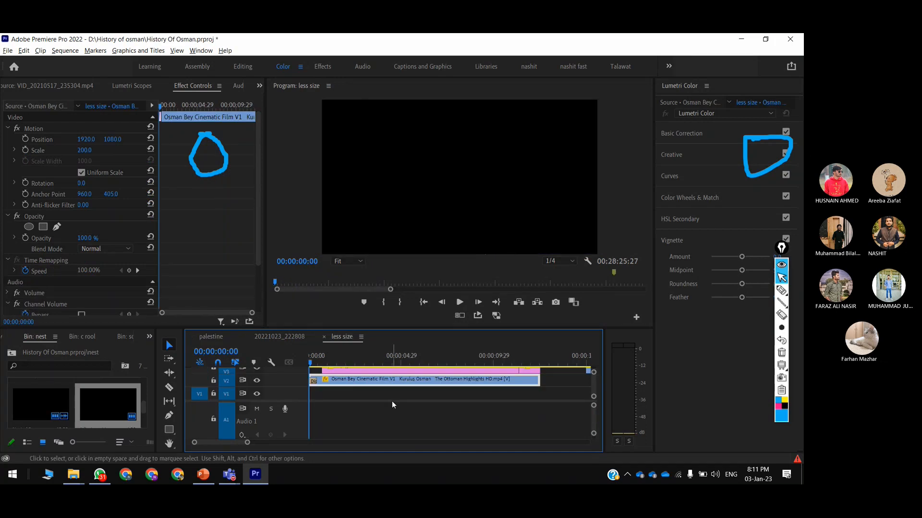
key("ctrl+shift+7")
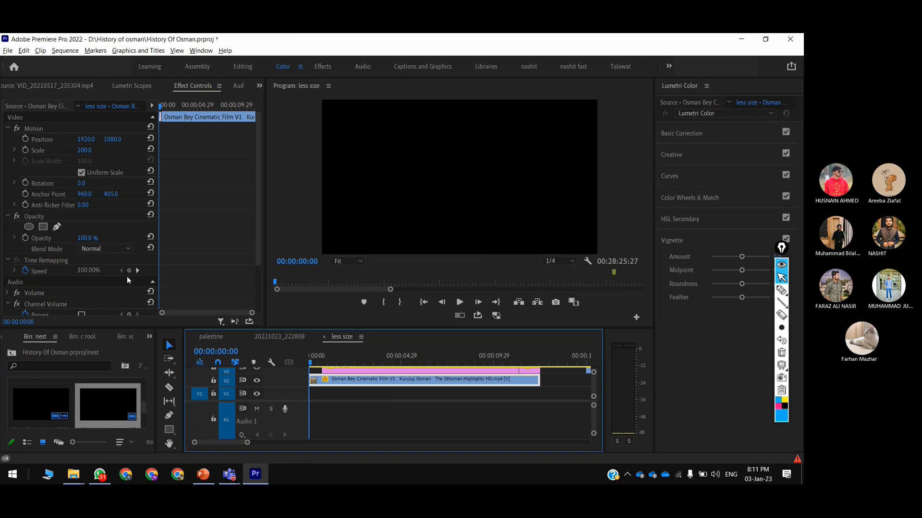
Enlarge the Effect Controls panel for the Osman Bey clip and magnify its Scale property.
key("grave")
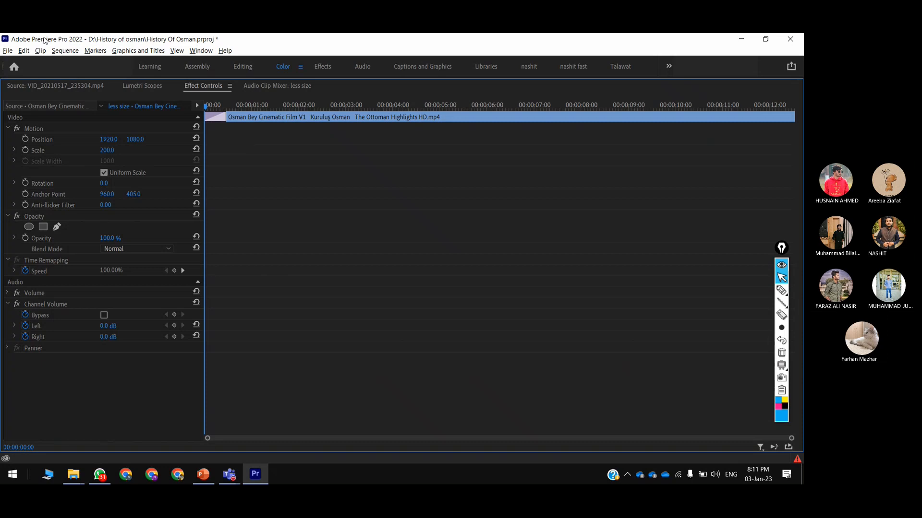
key("super+equal")
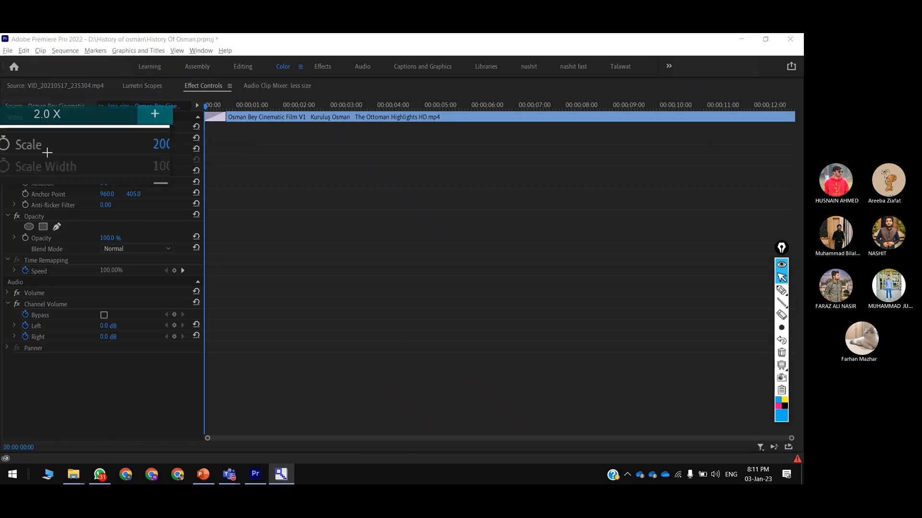
key("super+Escape")
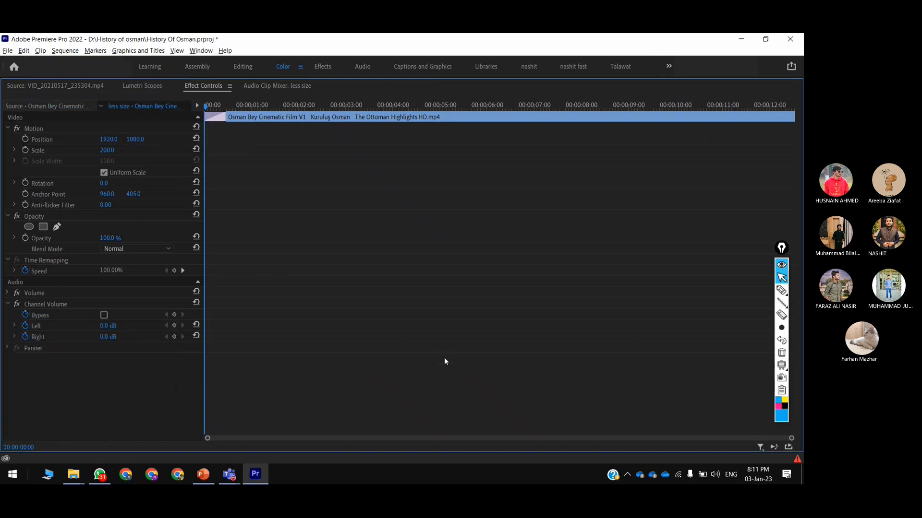
Switch to the Introduction-to-video-editing-1.pptx presentation in PowerPoint, show the "Using keyframes" slide full screen, and exit the show.
key("alt+Tab")
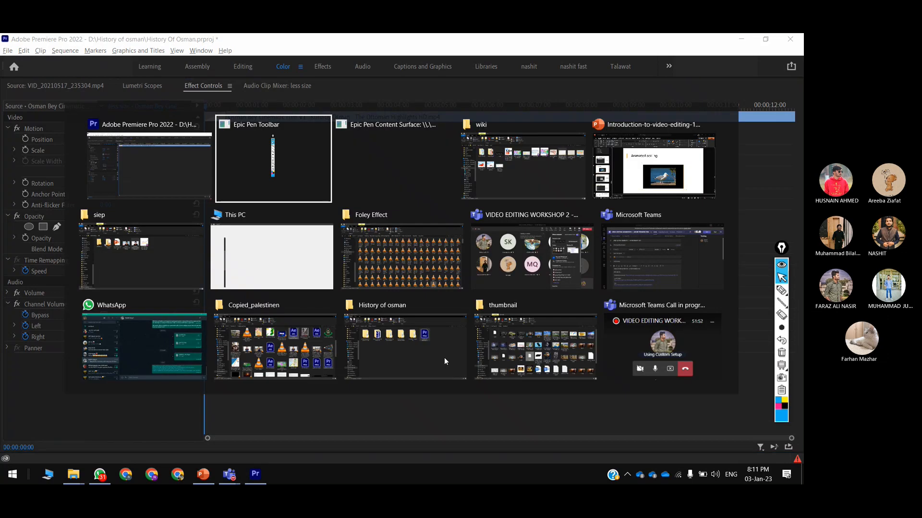
key("Tab")
key("Tab")
key("Tab")
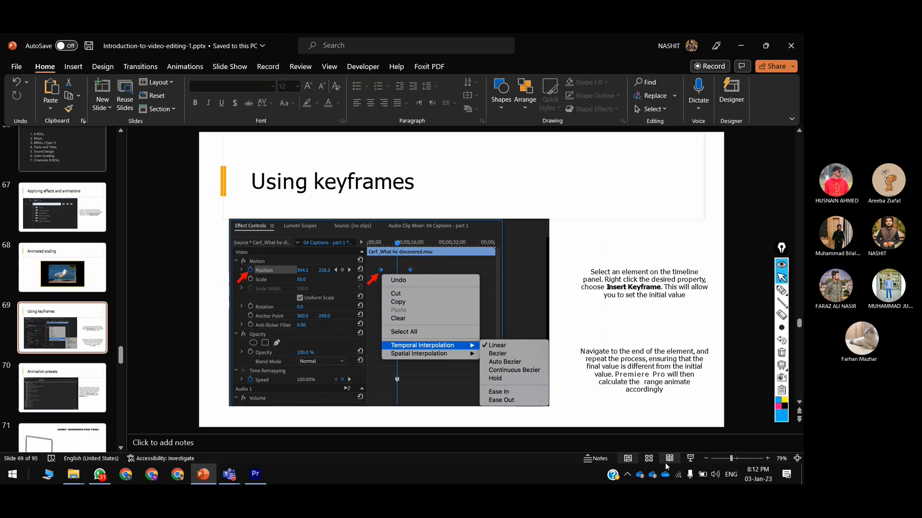
left_click(692, 460)
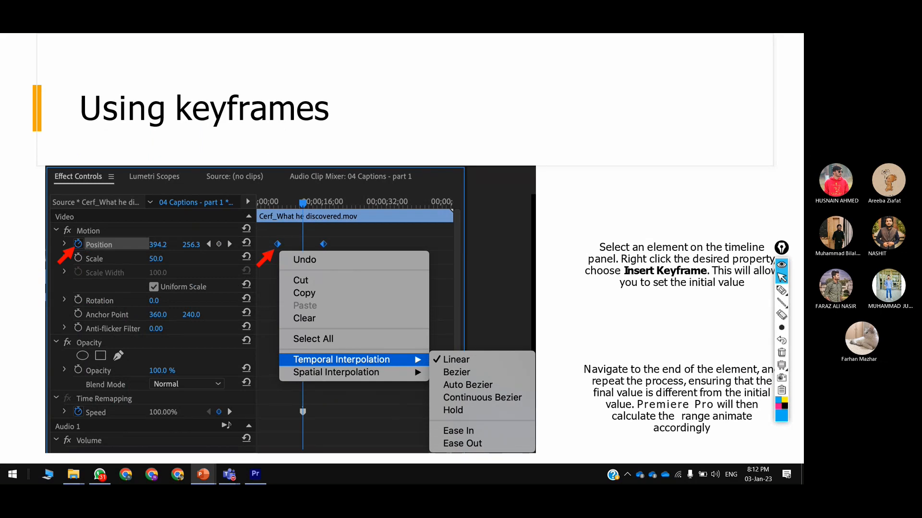
key("Escape")
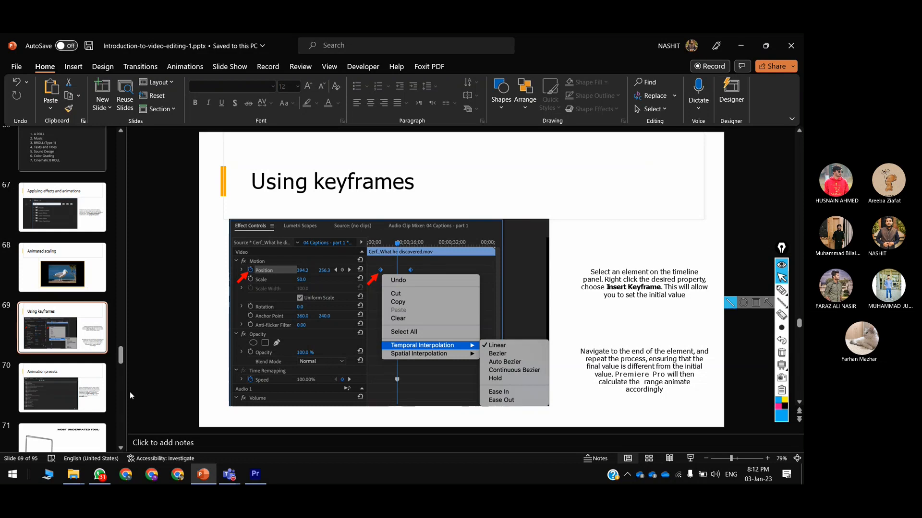
Select slide 70, "Animation presets", and start the slide show from it.
left_click(32, 392)
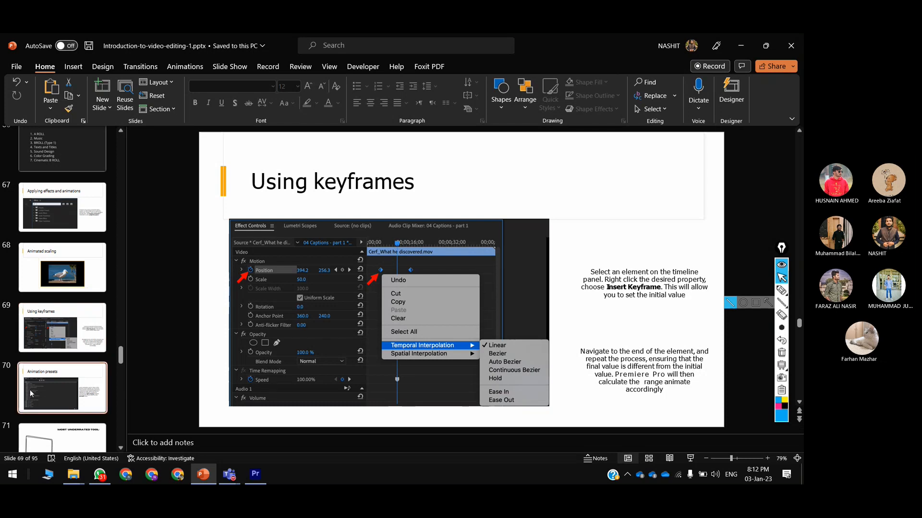
left_click(690, 458)
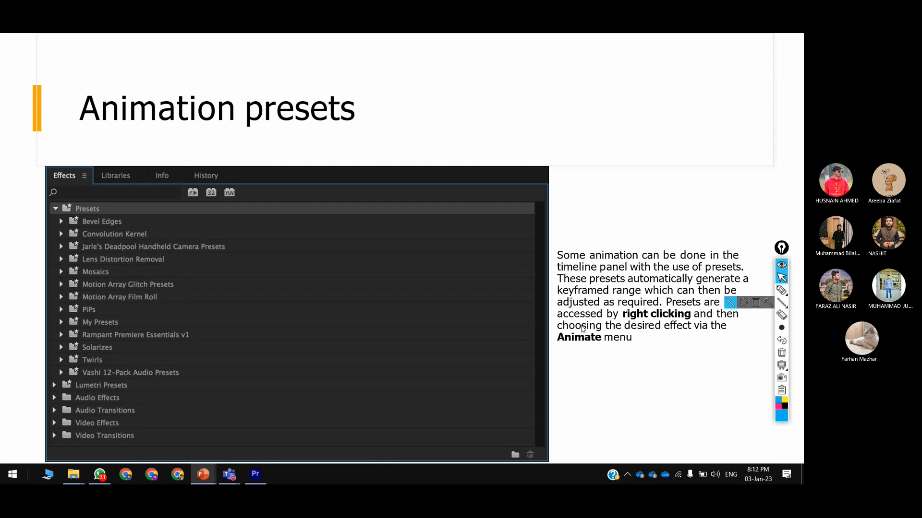
Exit the slide show, switch to Premiere Pro, and open the video edithng sequence from the nest bin.
key("Escape")
left_click(255, 474)
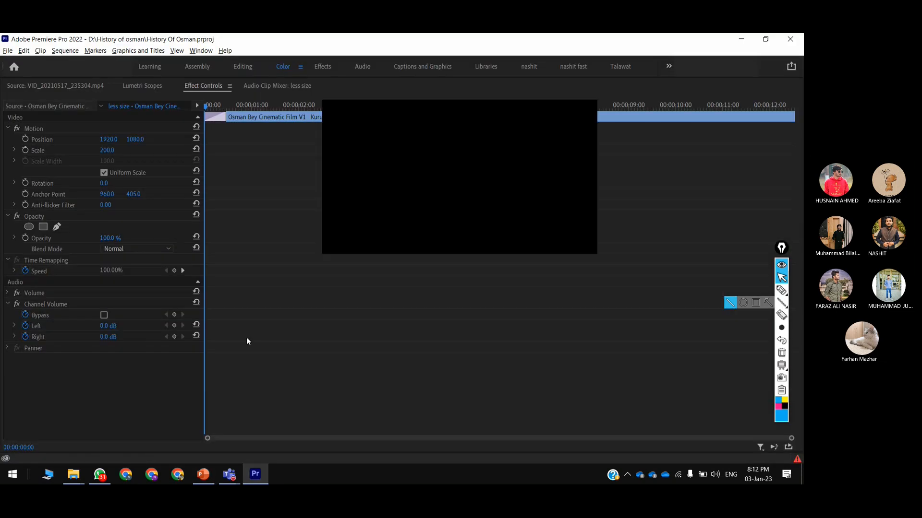
left_click(421, 389)
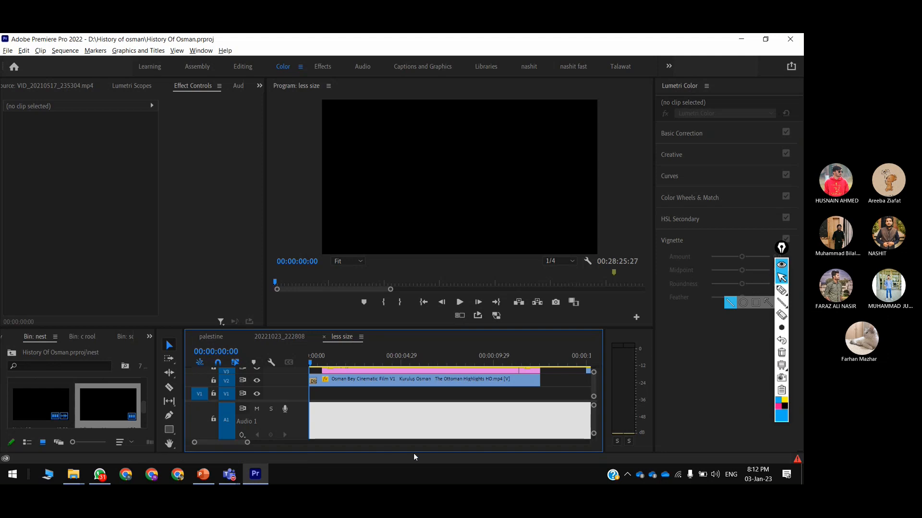
key("End")
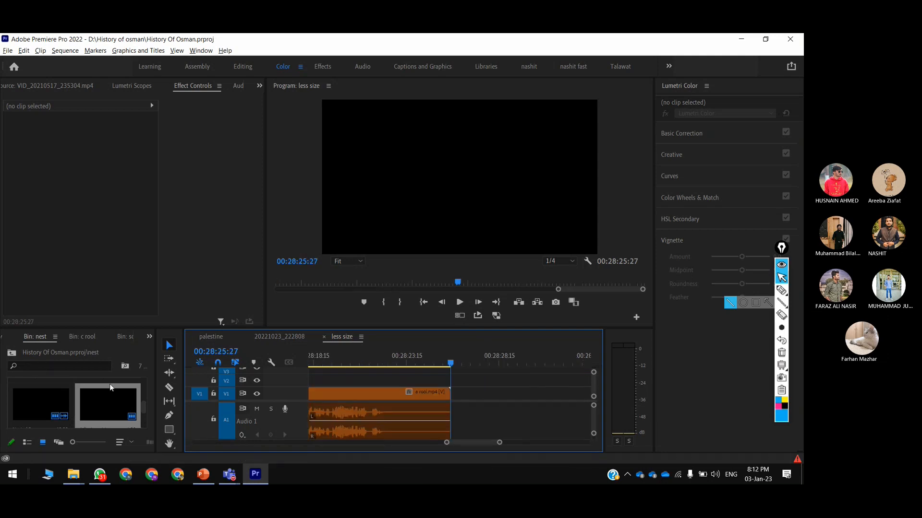
key("grave")
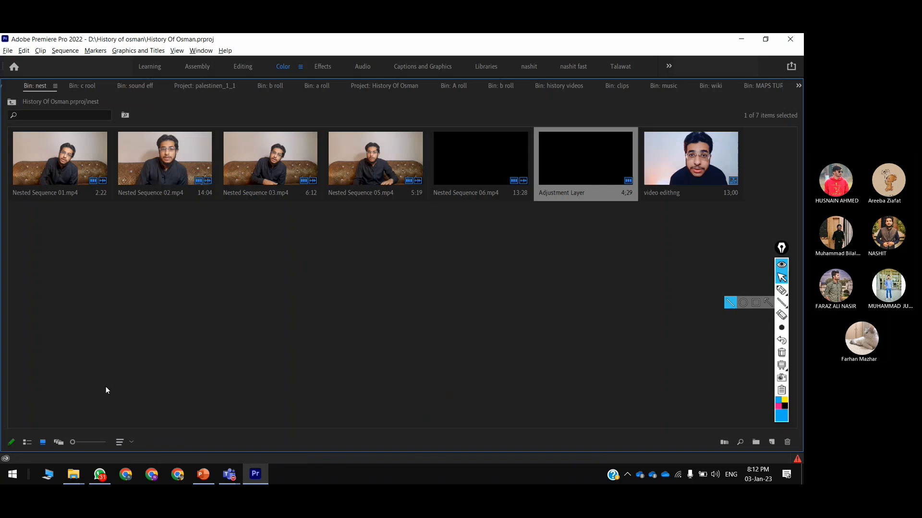
double_click(690, 159)
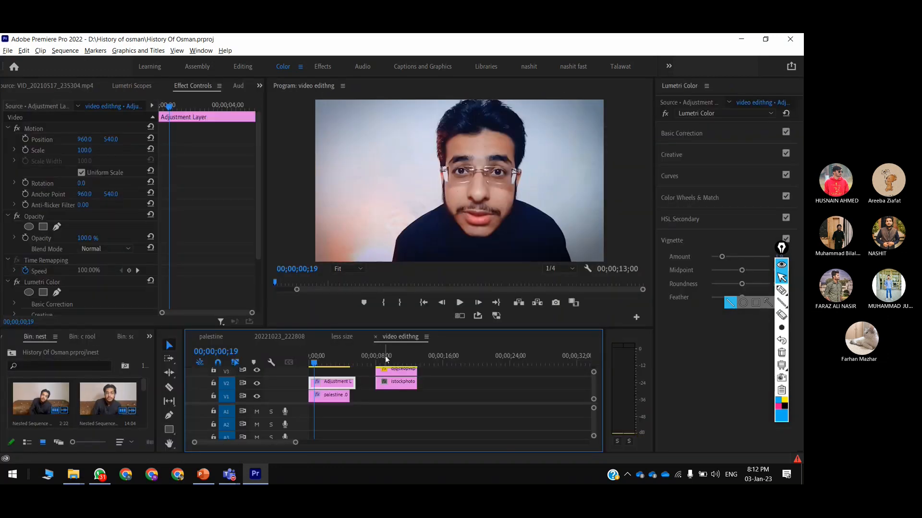
Move the playhead to 00;00;09;00, select the istockphoto map clip on V2, and inspect its Scale property in the enlarged Effect Controls.
left_click(385, 359)
left_click(398, 387)
key("grave")
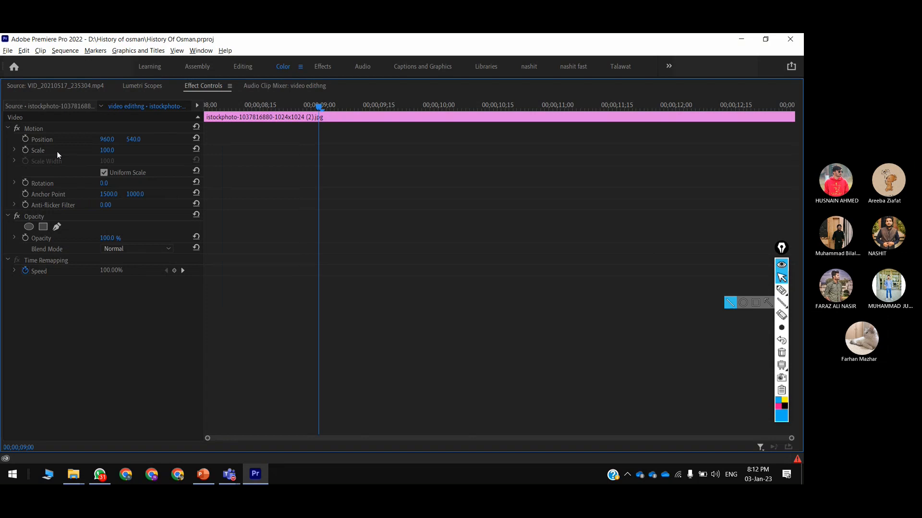
left_click(33, 151)
key("grave")
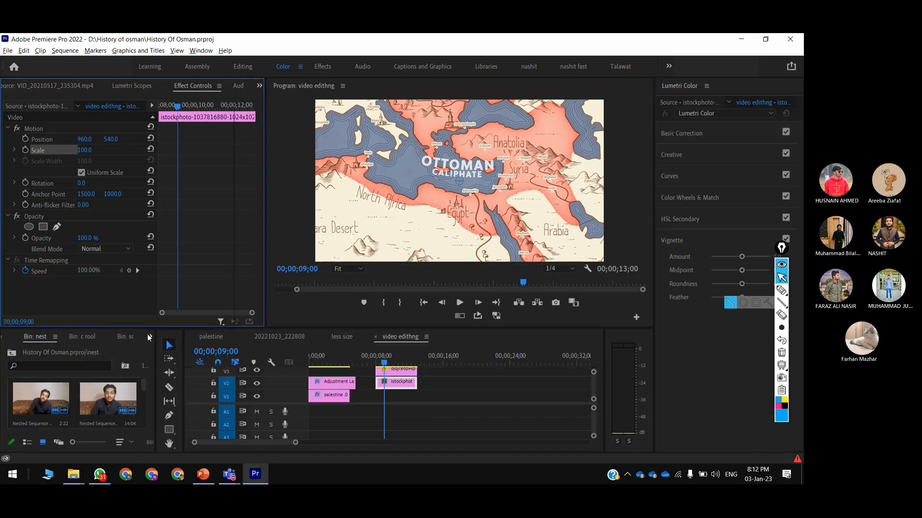
Show the Effects panel enlarged, expand the Presets folder, and select the osman preset.
left_click(149, 335)
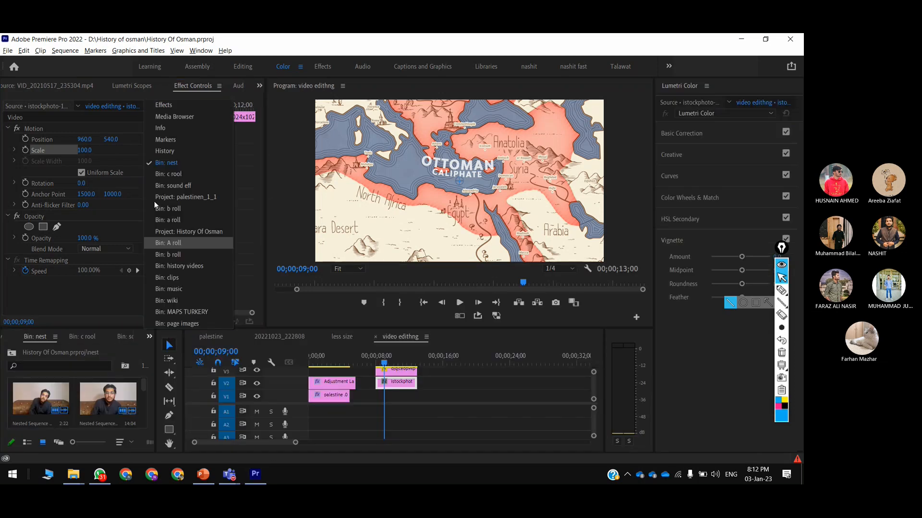
left_click(185, 108)
key("grave")
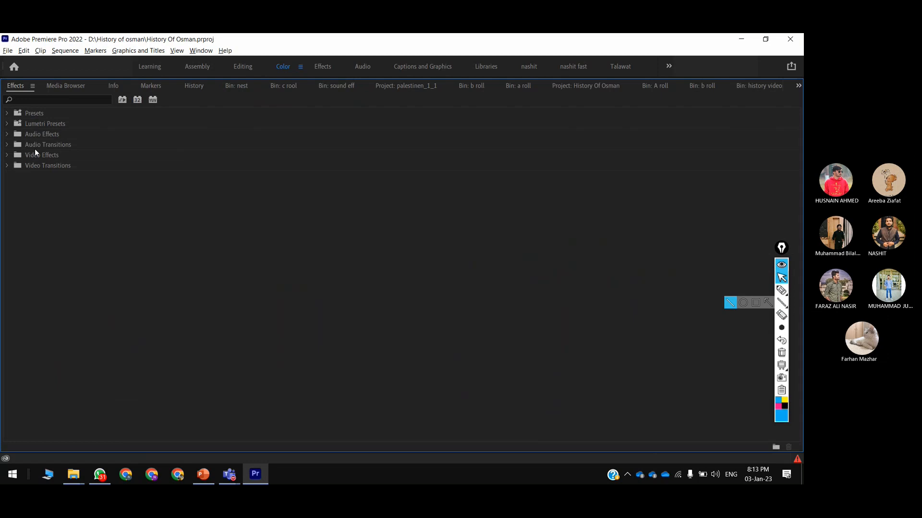
left_click(7, 113)
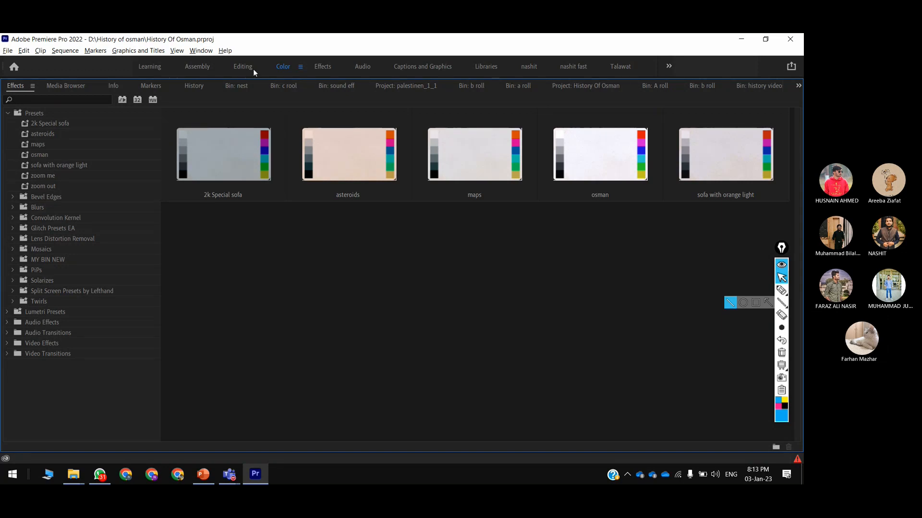
left_click(41, 153)
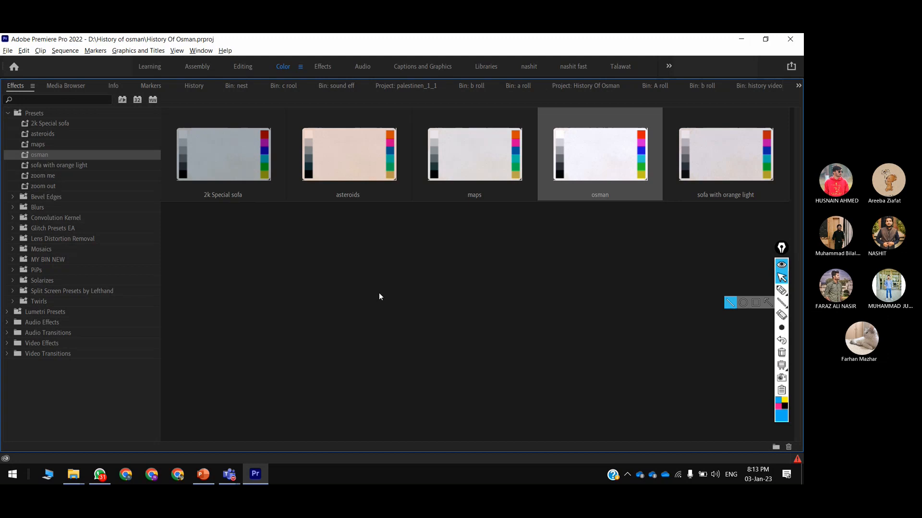
Restore the panel layout and show the Save Preset option of Lumetri Color without choosing it.
key("grave")
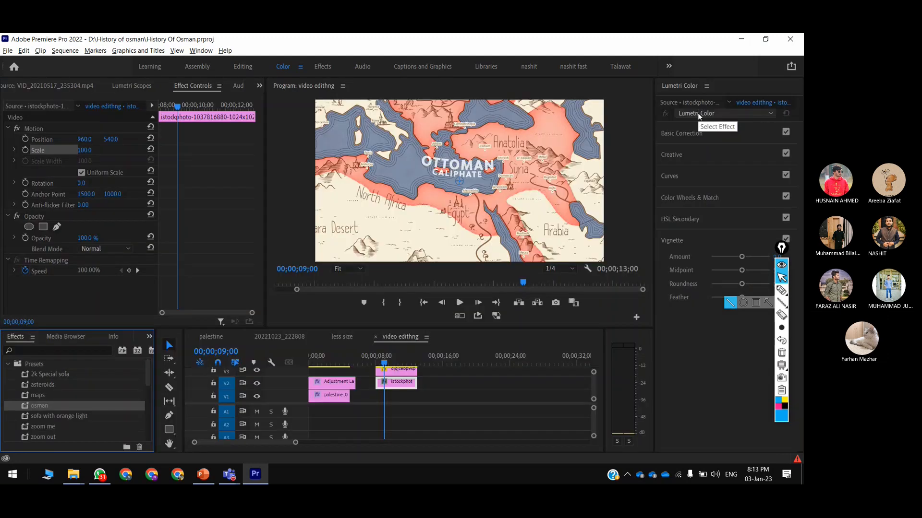
left_click(706, 86)
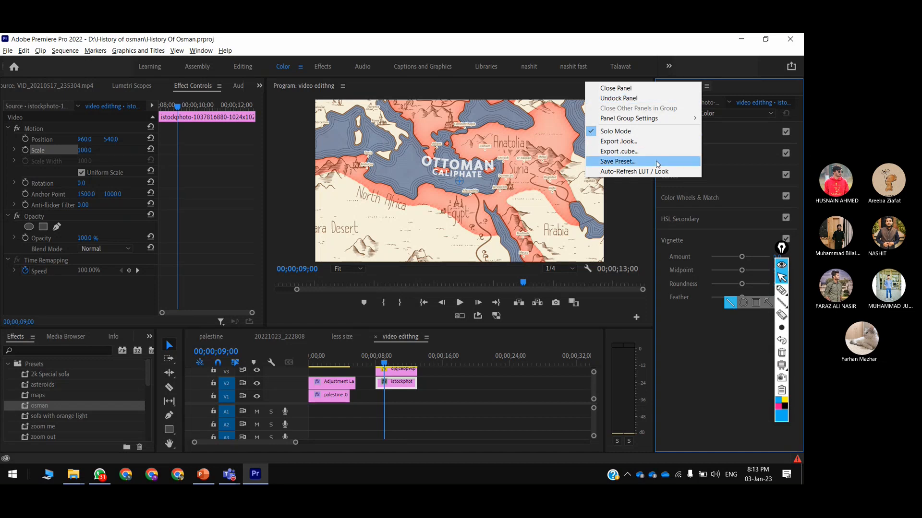
left_click(425, 410)
Enlarge the Effects panel and look through the IN-OUT presets inside the Glitch Presets EA folder.
key("grave")
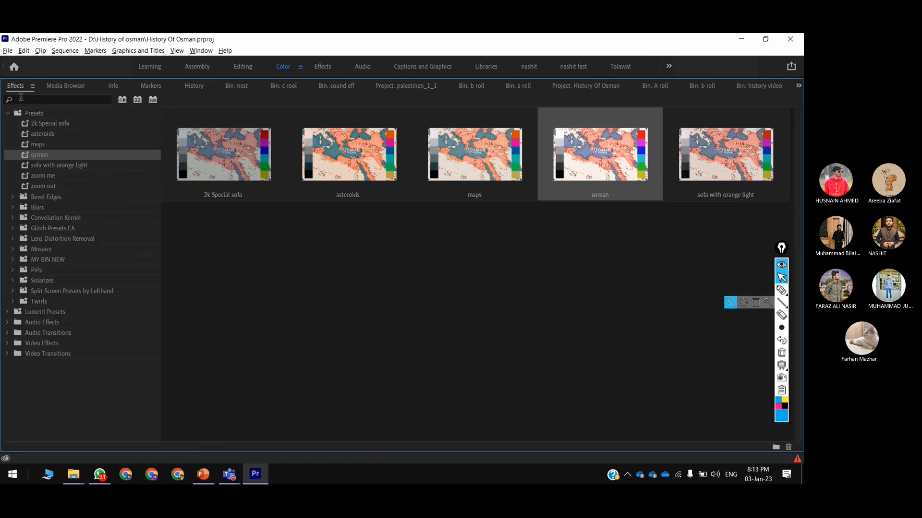
left_click(9, 114)
left_click(10, 115)
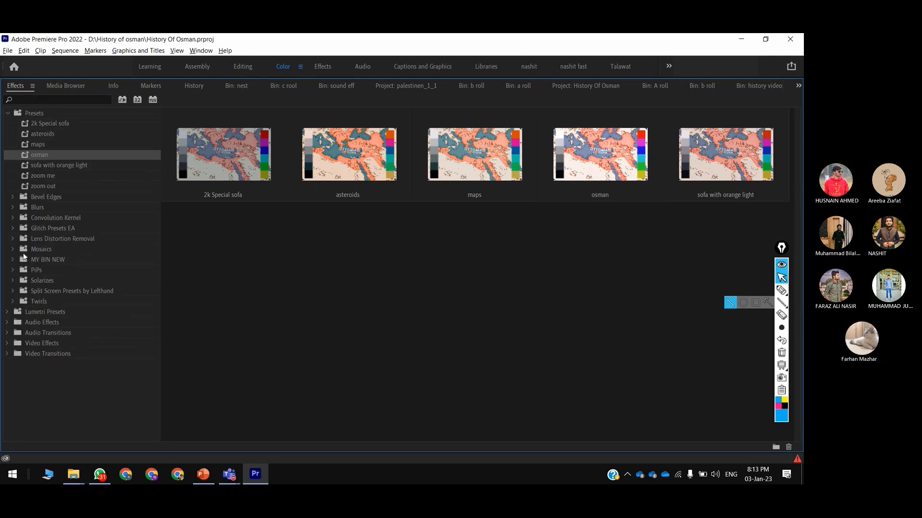
left_click(13, 228)
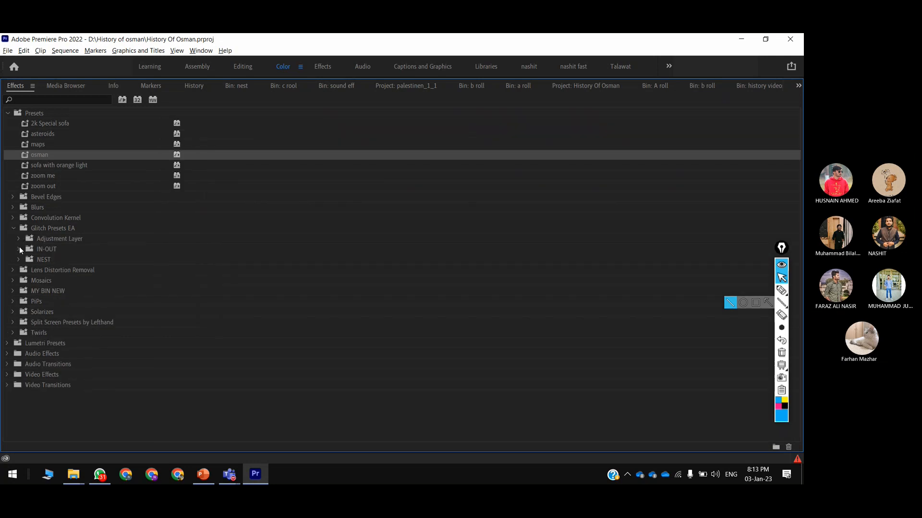
left_click(19, 247)
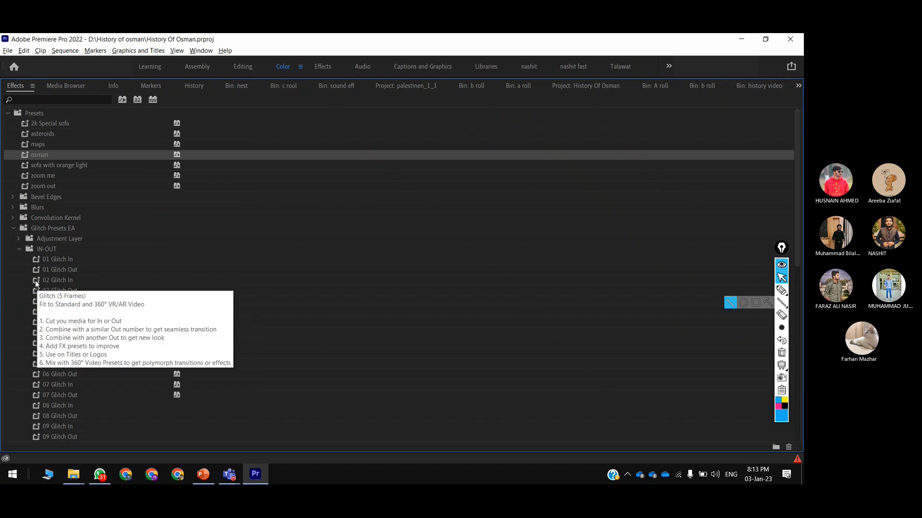
left_click(24, 249)
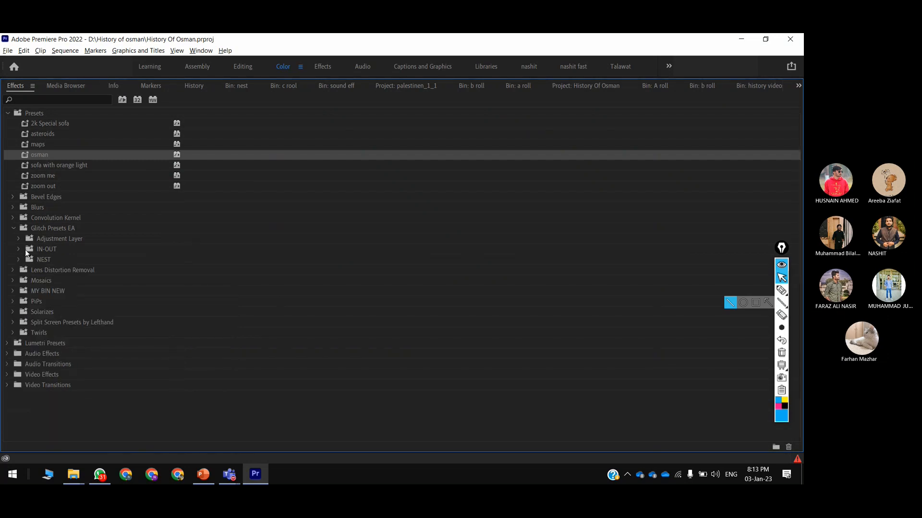
Expand the PiPs, 25% PiPs, and Mosaics preset folders to examine their contents.
left_click(22, 299)
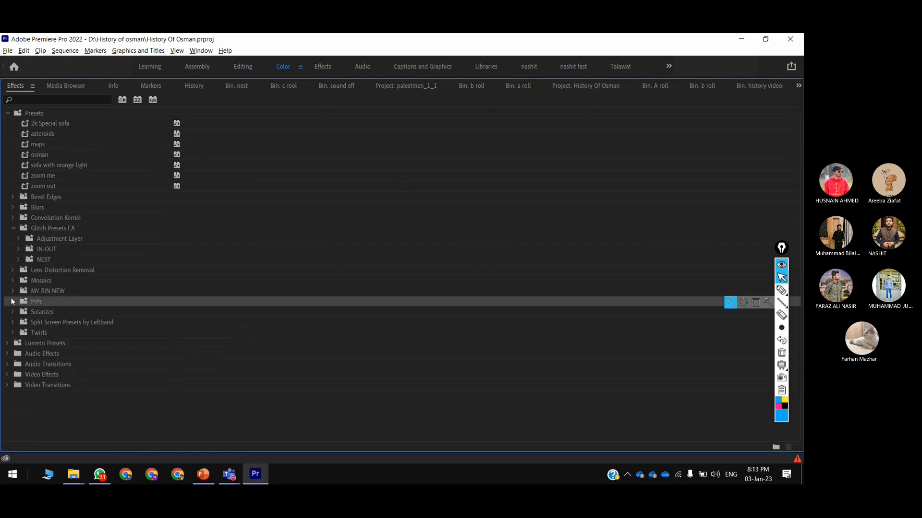
left_click(14, 301)
left_click(20, 312)
left_click(19, 311)
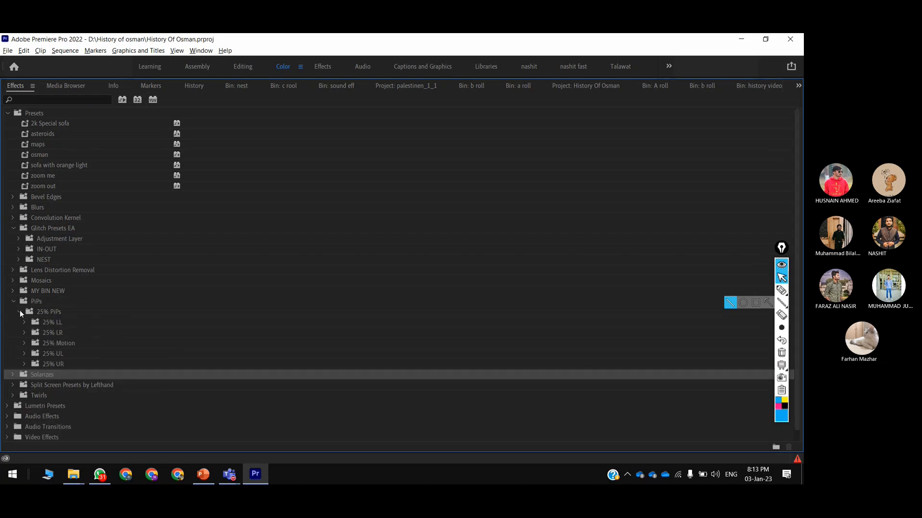
left_click(13, 280)
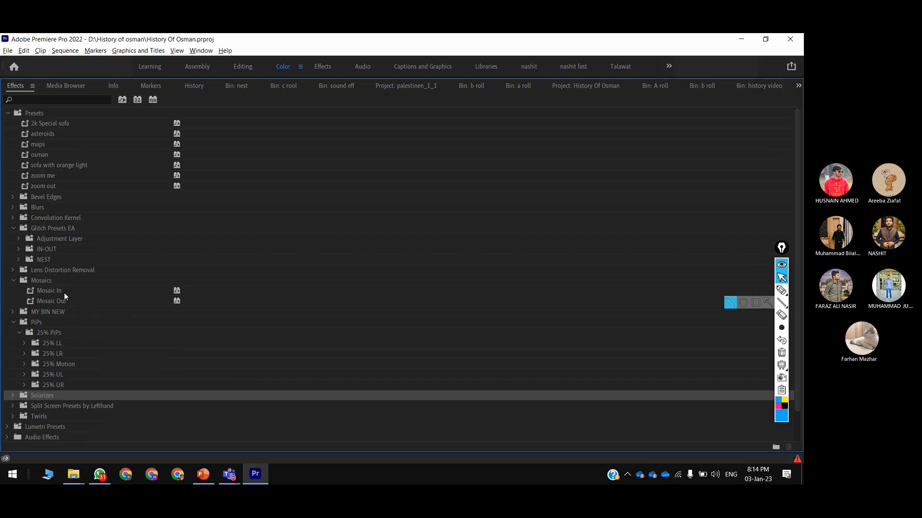
Expand the Bevel Edges and Convolution Kernel preset folders and select the Convolution Kernel Blur More preset.
scroll(64, 292, "down", 1)
scroll(64, 293, "up", 1)
left_click(13, 197)
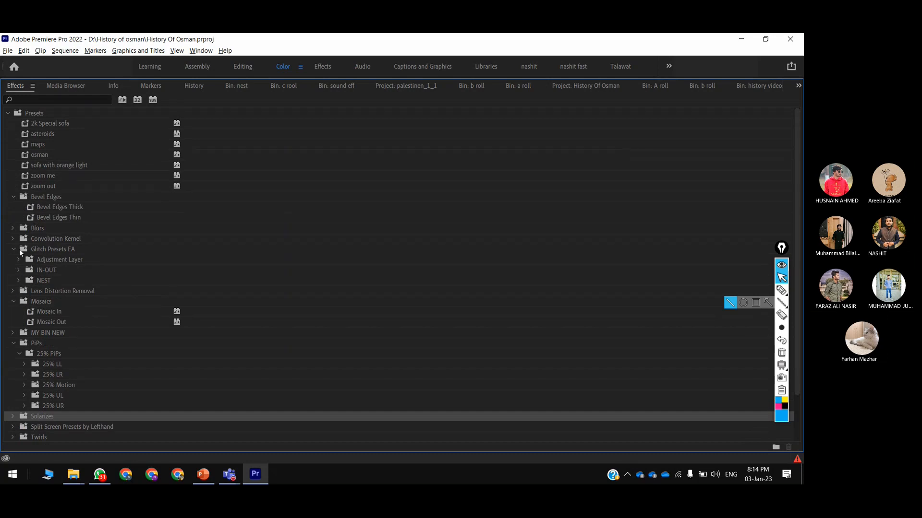
left_click(12, 238)
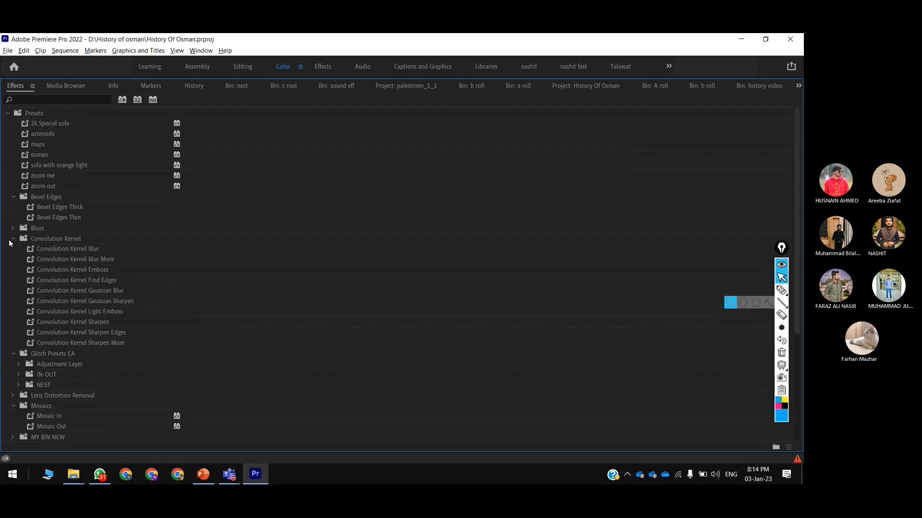
left_click(90, 260)
Apply the Convolution Kernel Blur preset to the map clip on V2 and play the sequence to preview it.
key("grave")
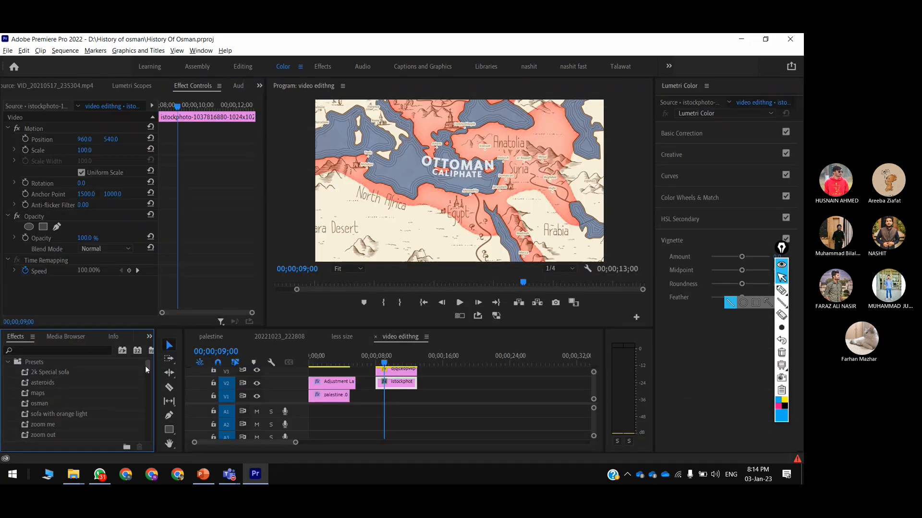
left_click_drag(145, 365, 143, 384)
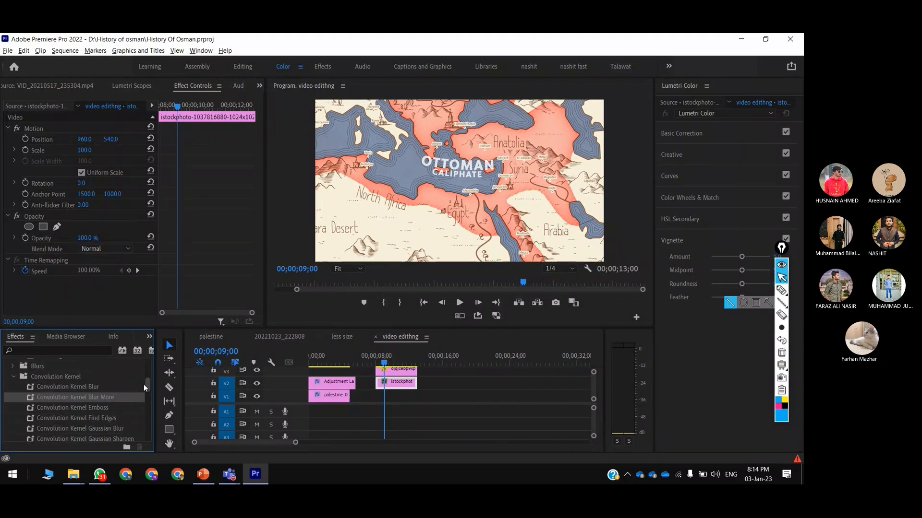
left_click_drag(85, 390, 391, 388)
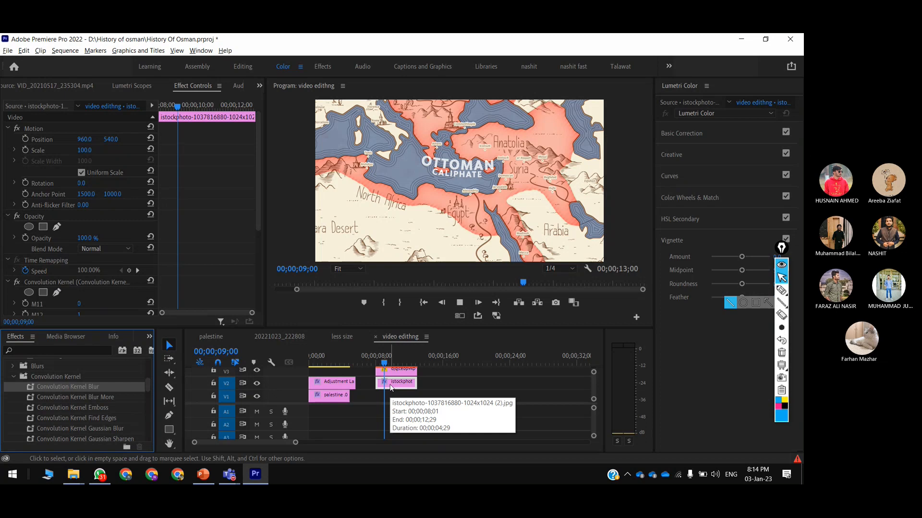
key("space")
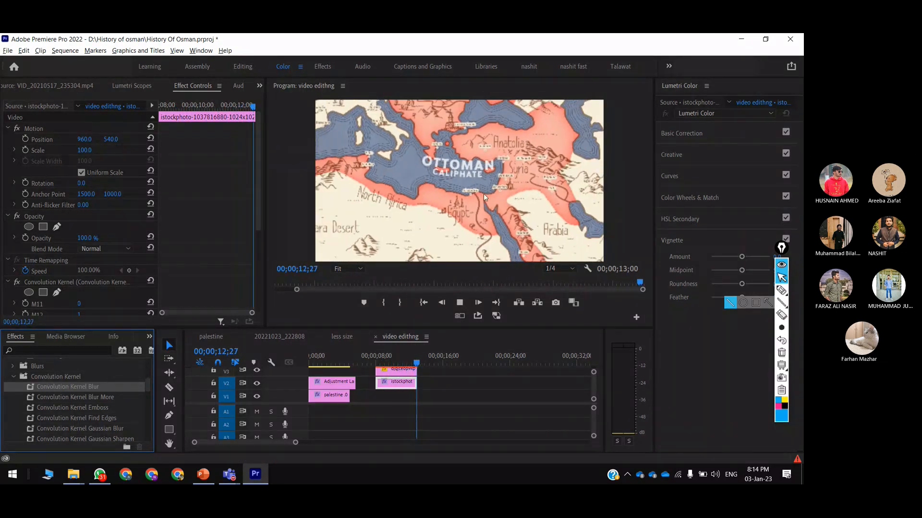
key("space")
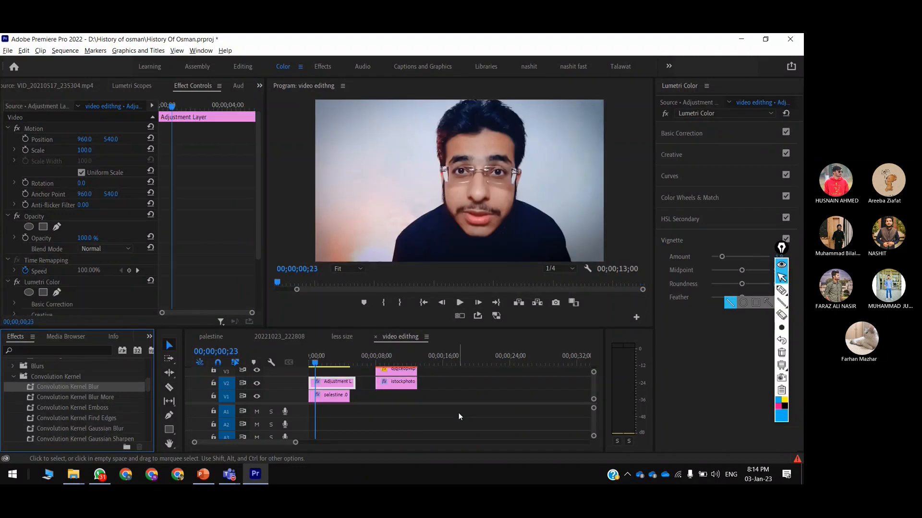
Apply the Convolution Kernel Gaussian Blur preset to the map clip, move the playhead to 00;00;10;15, and enlarge the Effects panel.
left_click_drag(101, 428, 396, 383)
left_click(397, 358)
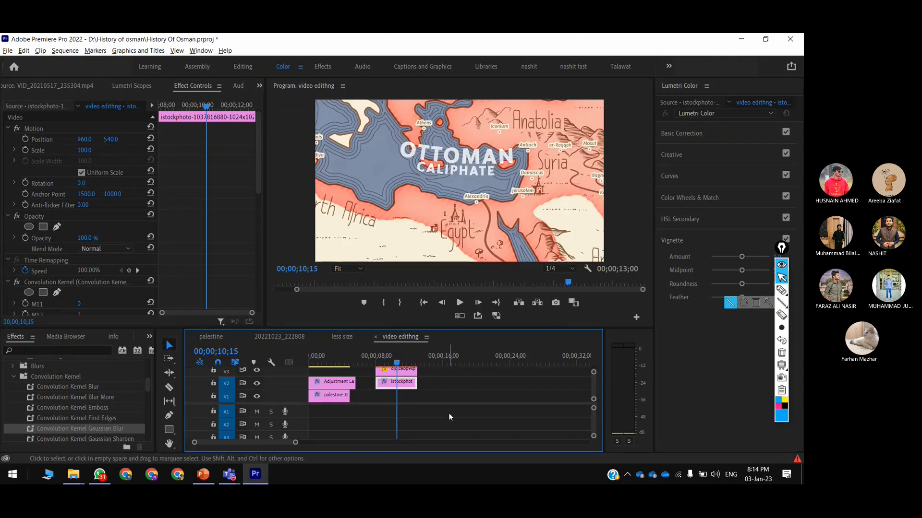
key("grave")
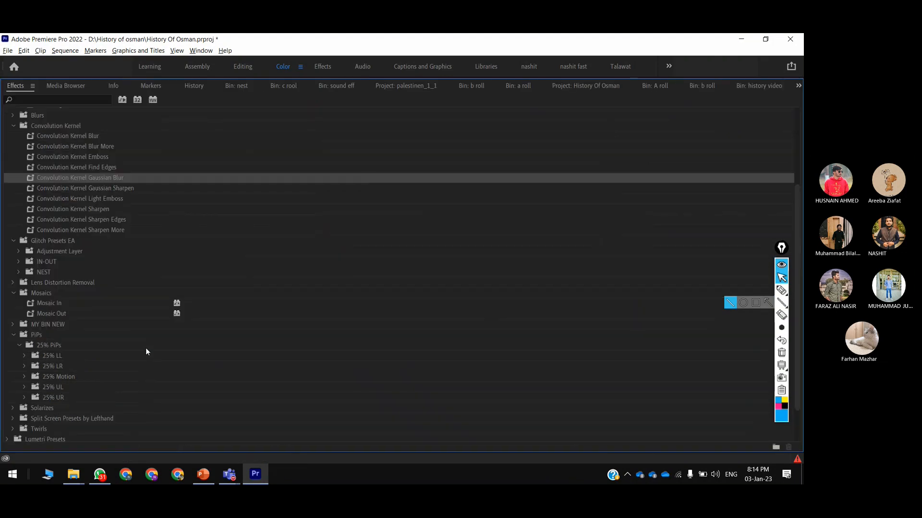
scroll(145, 347, "down", 1)
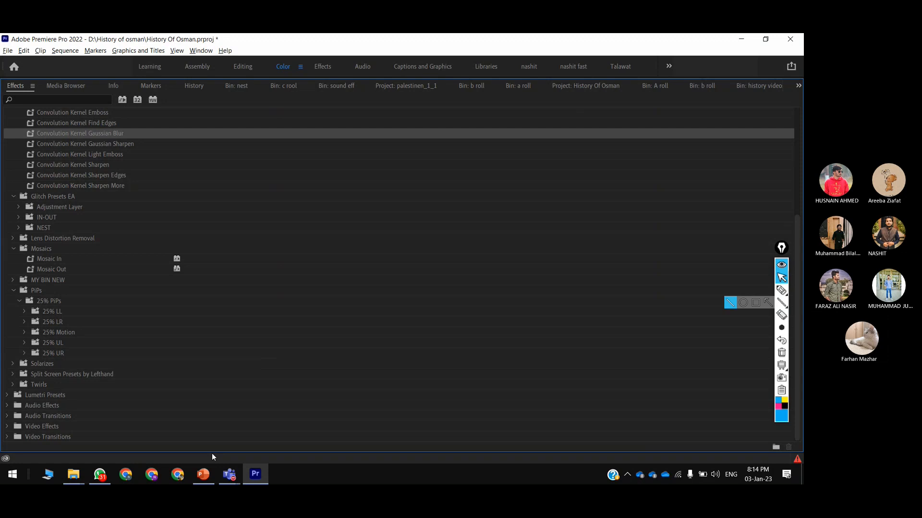
Switch to PowerPoint, start the slide show from the "Animation presets" slide, and advance to the "Color Grading" slide.
mouse_move(210, 471)
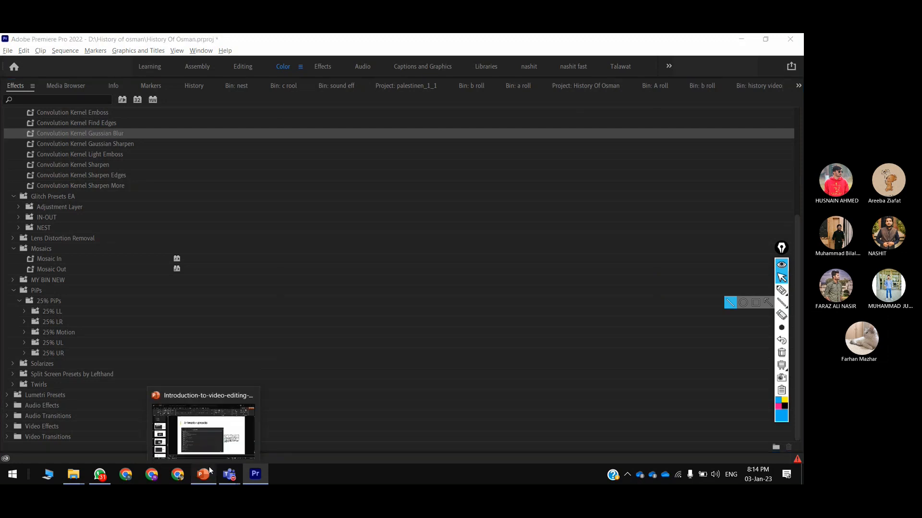
left_click(209, 472)
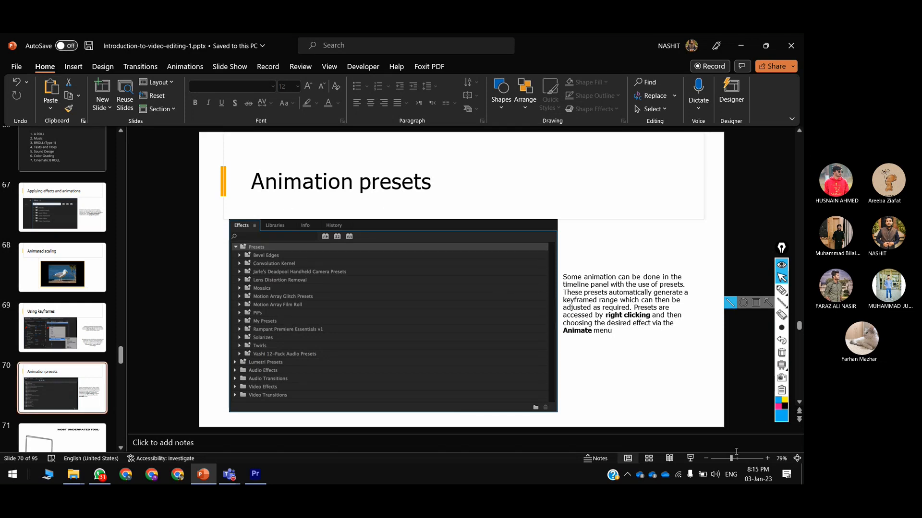
left_click(687, 463)
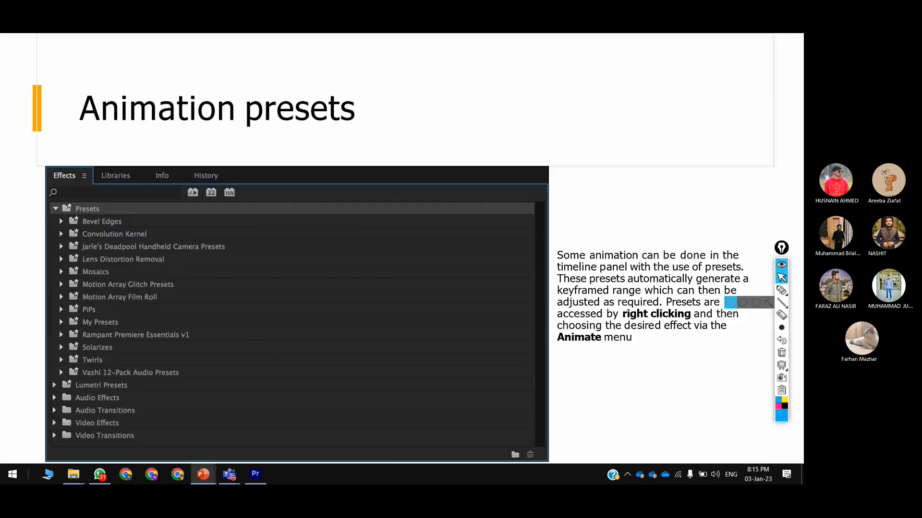
key("Right")
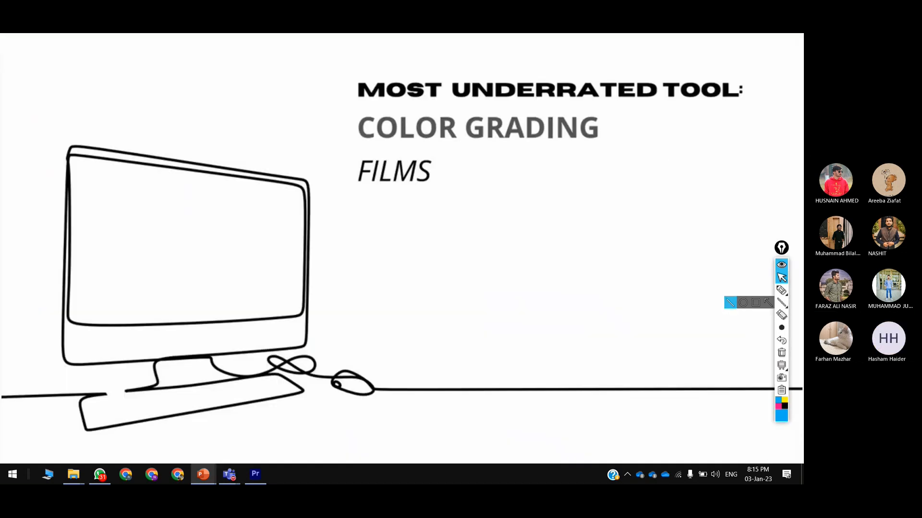
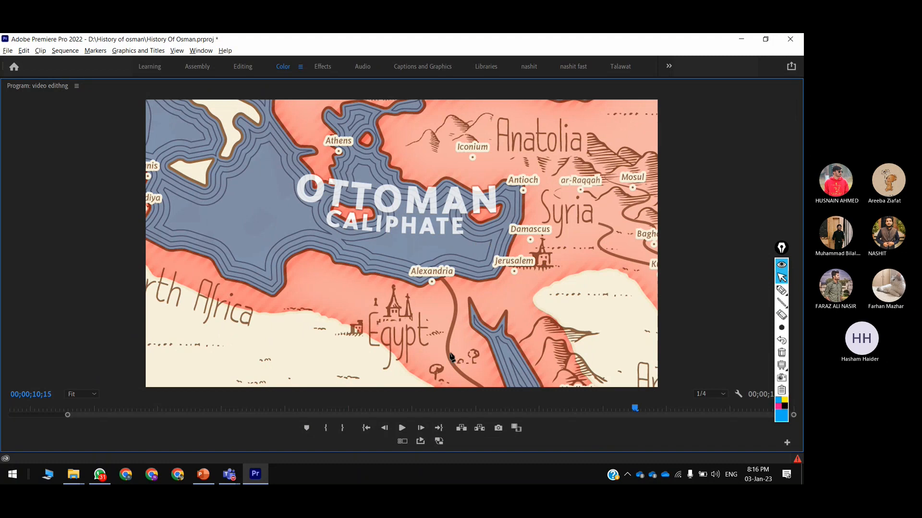
Draw a closed freeform opacity mask around the Egypt area of the map on the istockphoto clip.
left_click(453, 311)
mouse_move(422, 285)
left_mouse_down()
mouse_move(352, 307)
mouse_move(341, 358)
mouse_move(364, 380)
left_mouse_up()
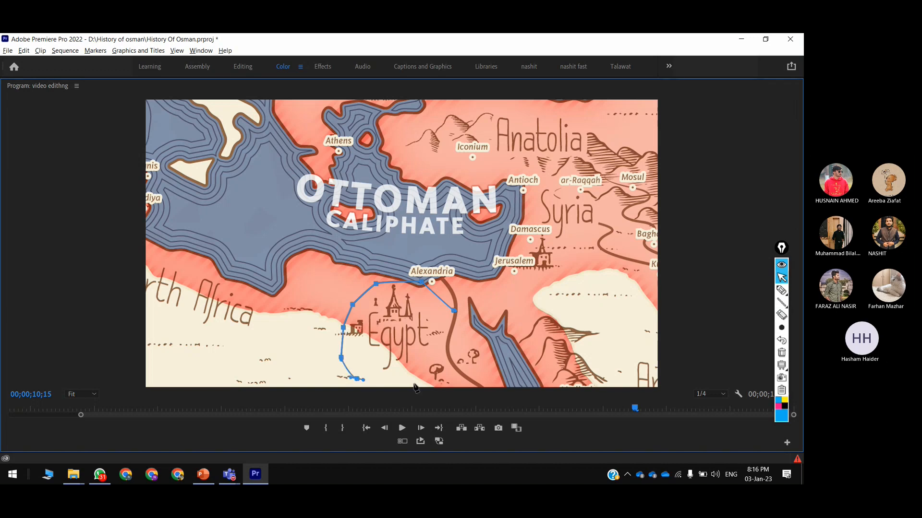
left_click(417, 373)
left_click(455, 311)
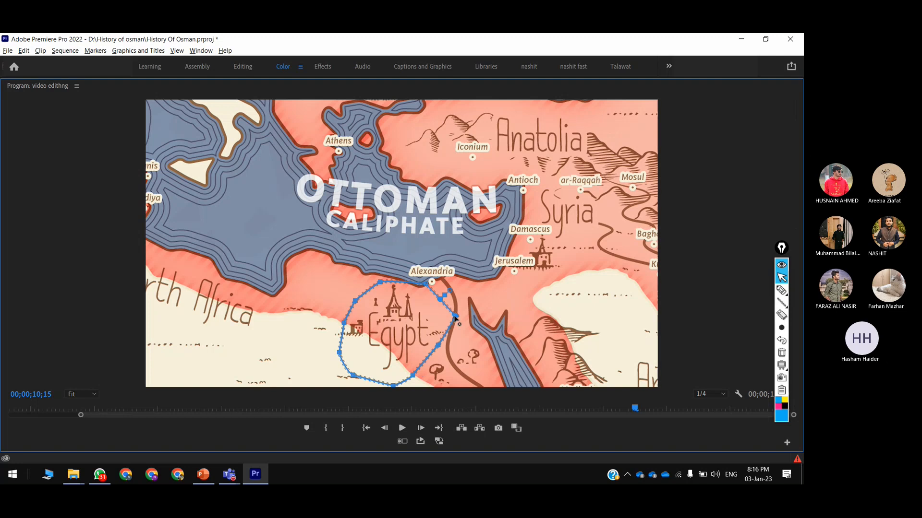
key("grave")
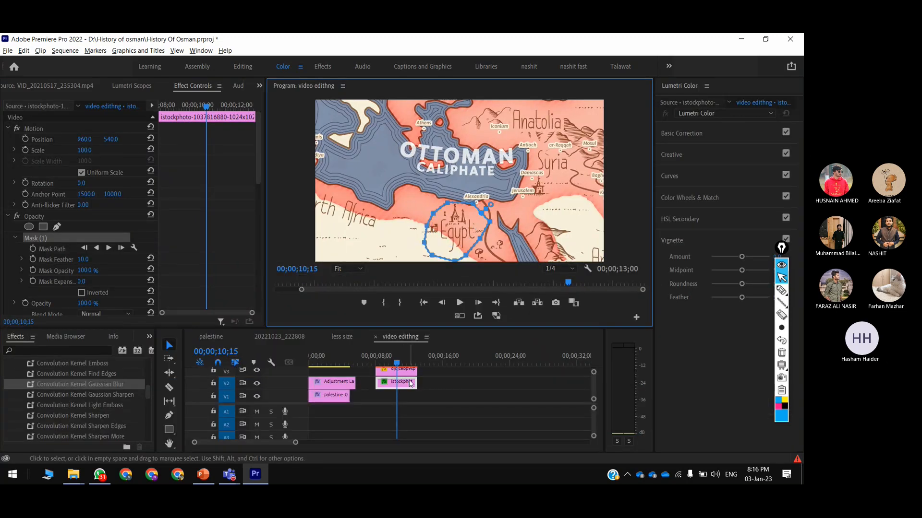
Move the masked istockphoto clip from V2 to V4, above the map clip on V3.
left_click_drag(410, 377, 410, 375)
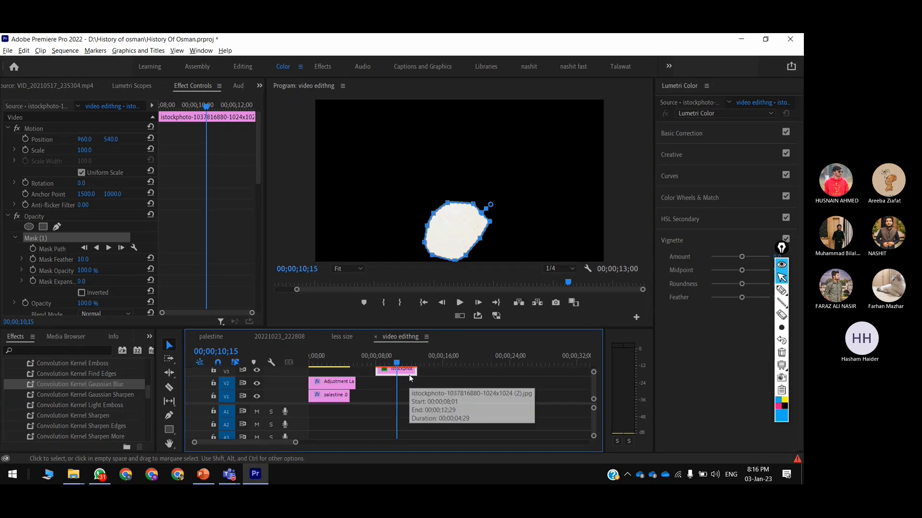
key("ctrl+z")
key("grave")
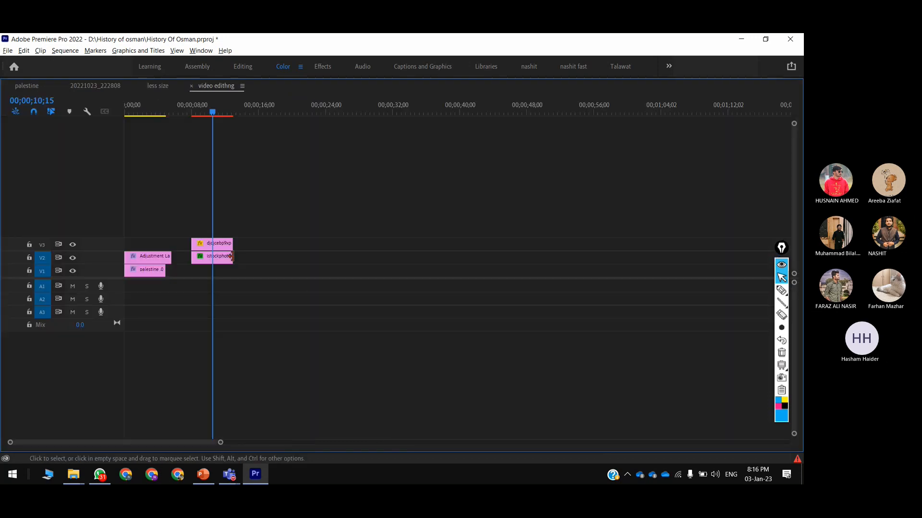
left_click_drag(225, 257, 222, 234)
key("grave")
key("grave")
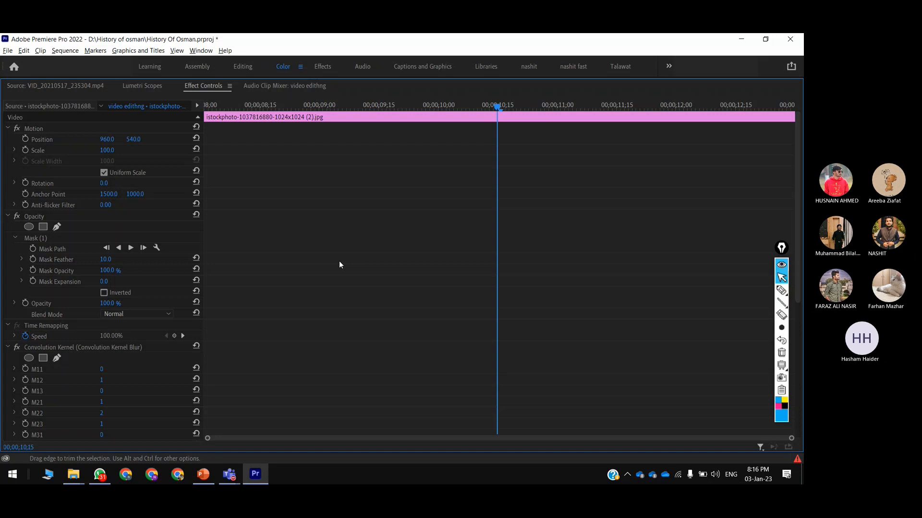
key("grave")
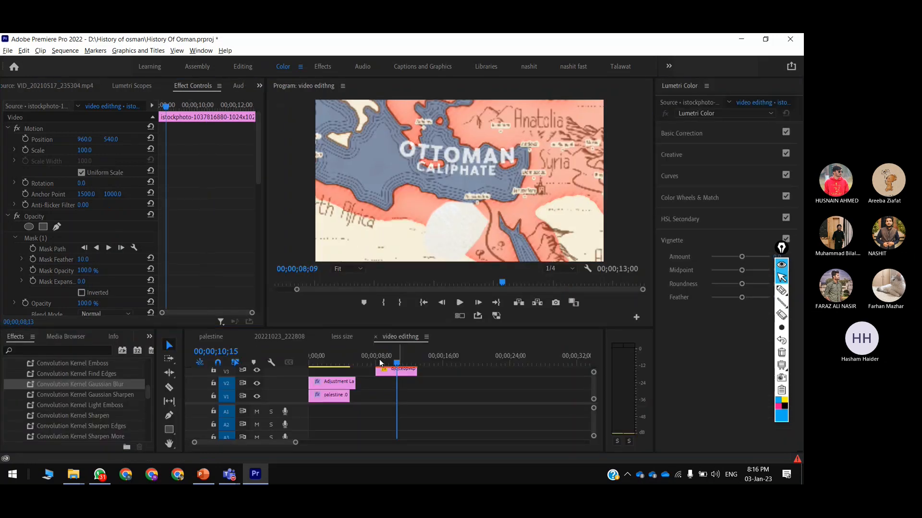
Scrub the playhead to 00;00;10;24 to preview the masked clip over the map.
left_click_drag(379, 363, 399, 363)
key("grave")
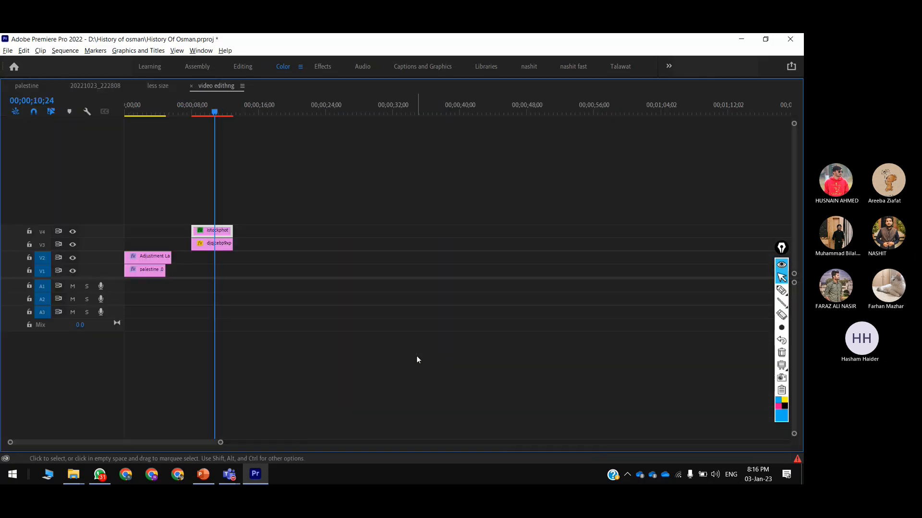
key("grave")
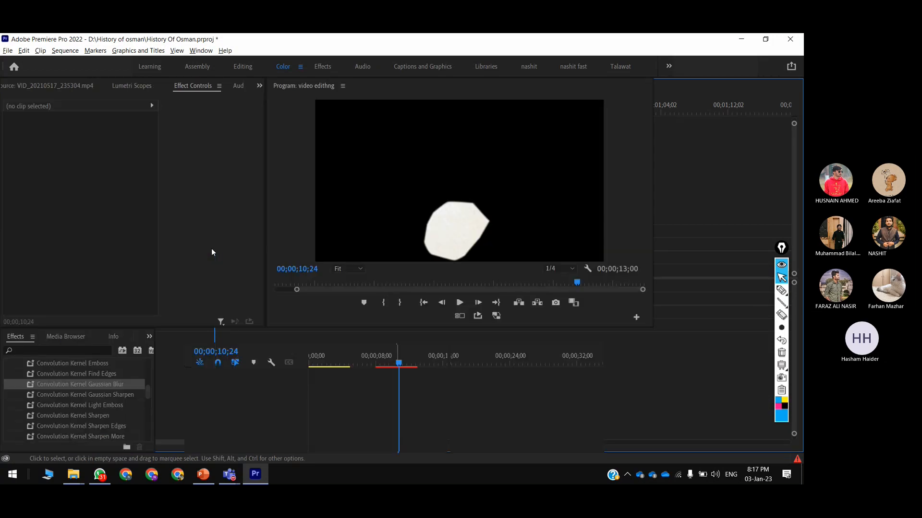
Try deleting the map clip on V3 and undo the deletion.
key("Delete")
key("grave")
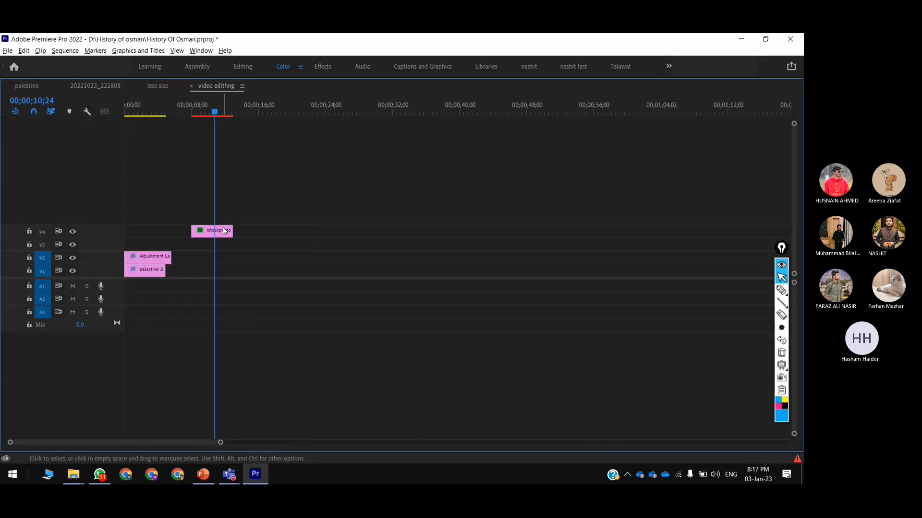
key("ctrl+z")
Try overwriting the map clip on V3 with the istockphoto clip, compare both versions, and revert the overwrite.
left_click(225, 231)
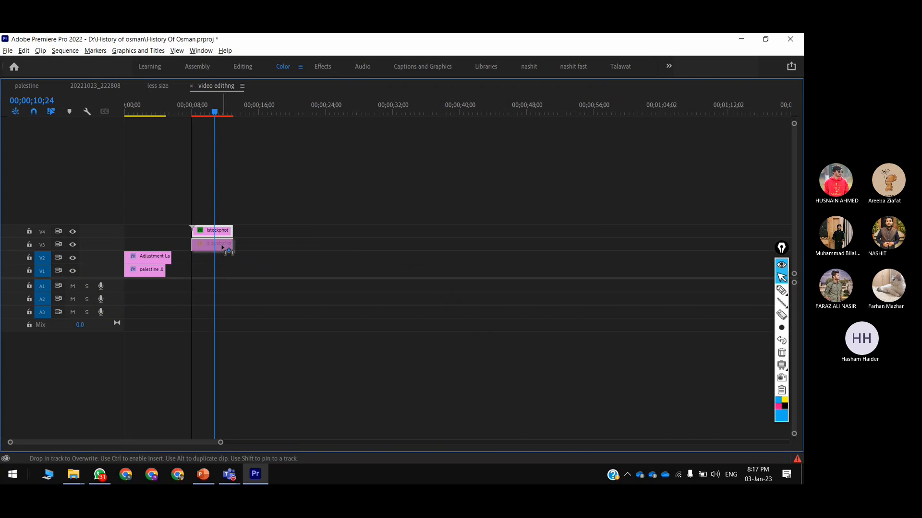
left_click_drag(225, 231, 213, 243)
key("grave")
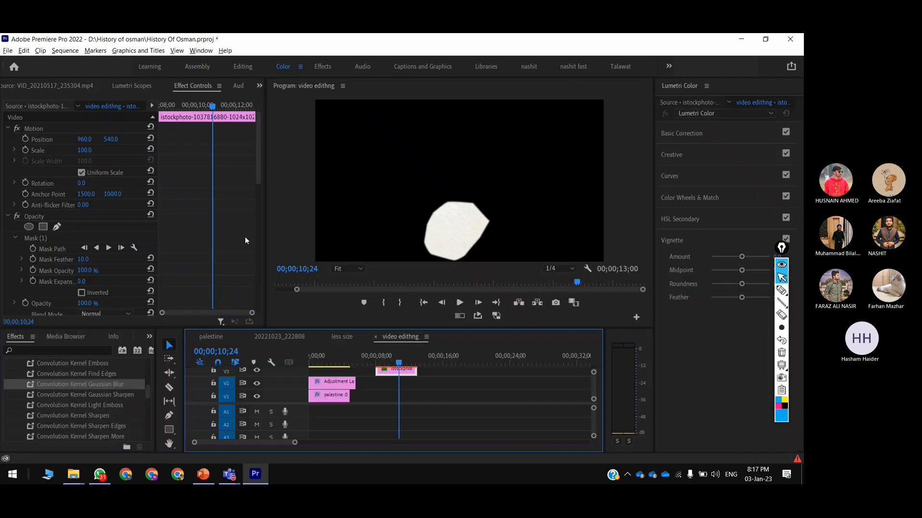
key("ctrl+z")
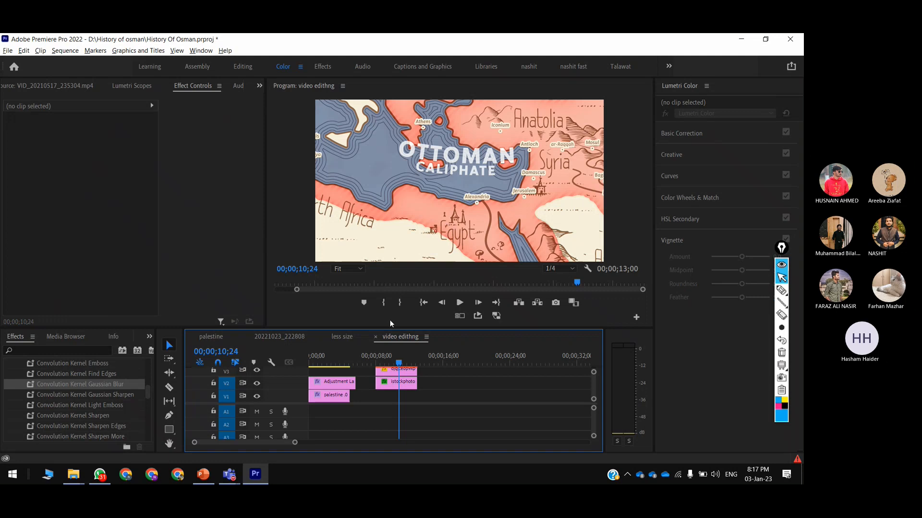
key("ctrl+shift+z")
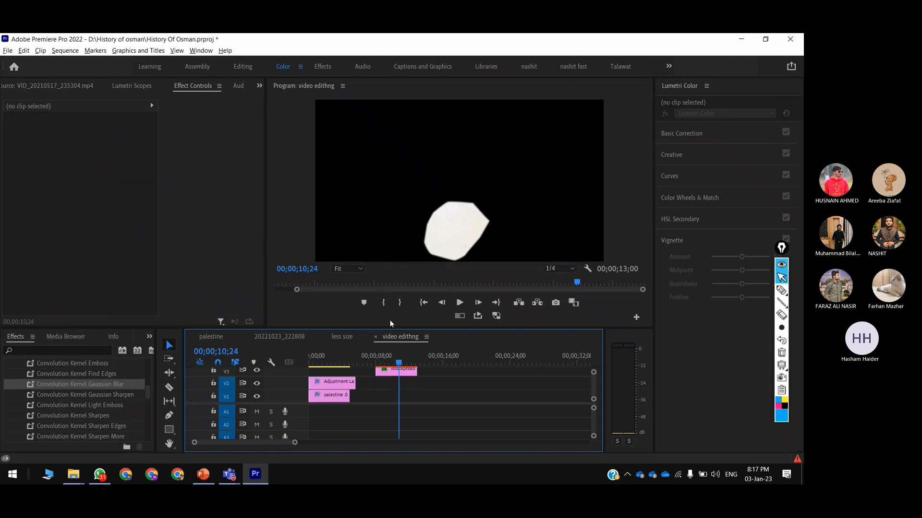
key("ctrl+z")
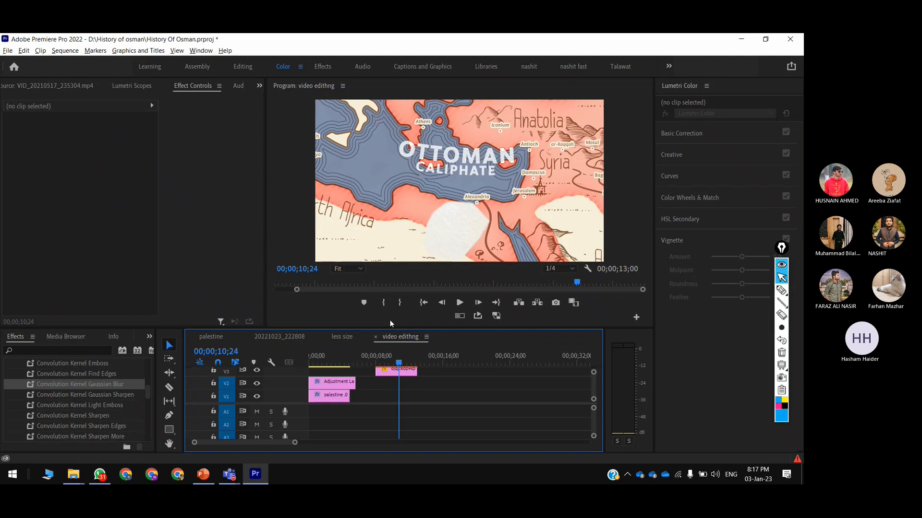
Move the istockphoto clip from V4 back to V2, beneath the map clip.
key("grave")
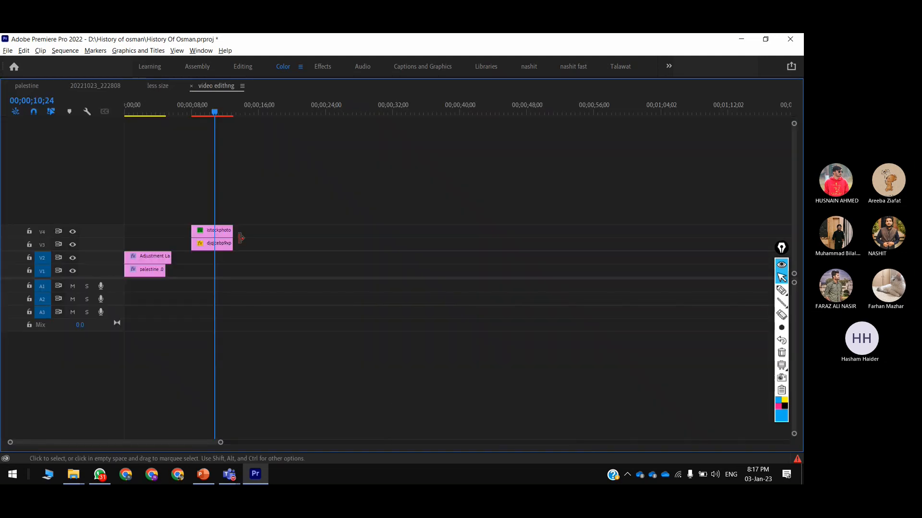
left_click(220, 239)
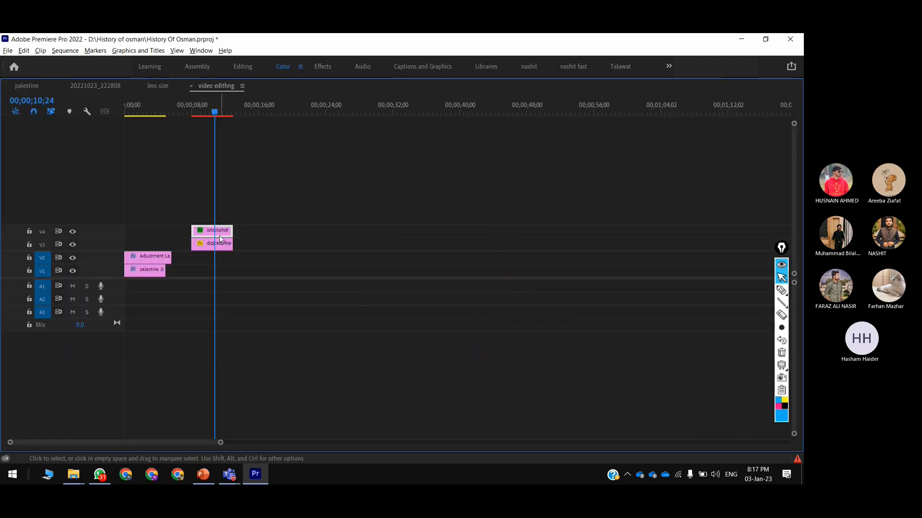
left_click_drag(220, 235, 221, 257)
key("grave")
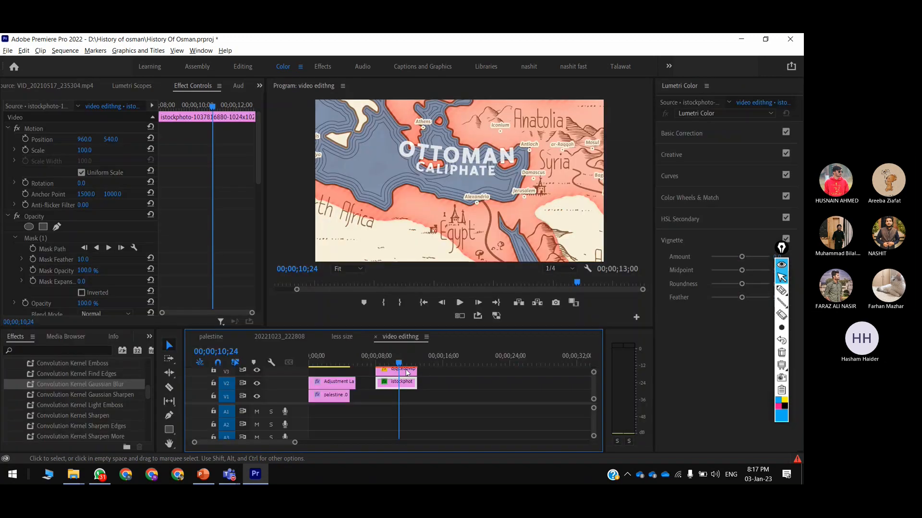
Try removing the istockphoto clip from V2, select the map clip on V3, and undo the removal.
key("grave")
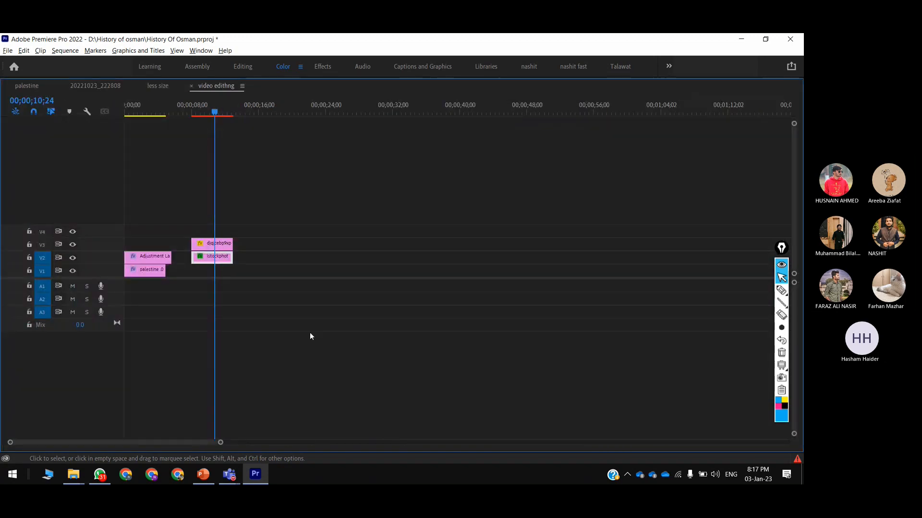
left_click(225, 243)
left_click(224, 257)
key("grave")
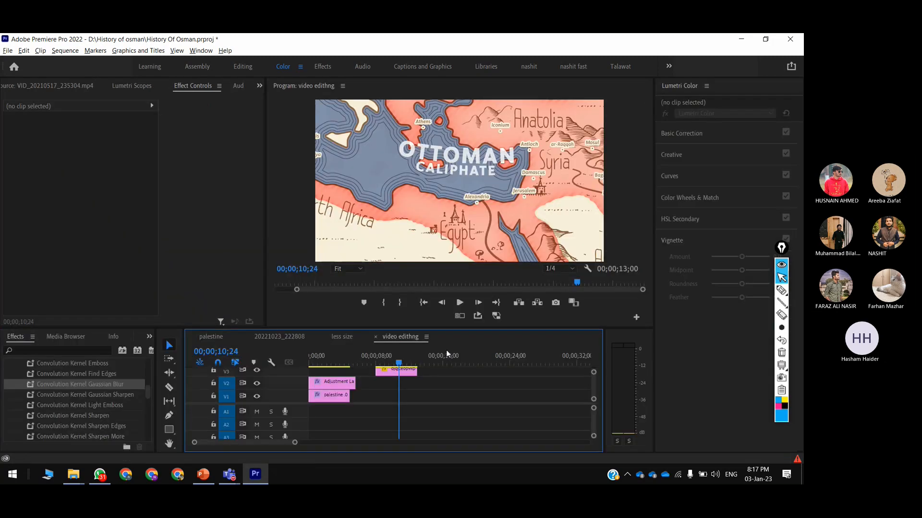
left_click(405, 373)
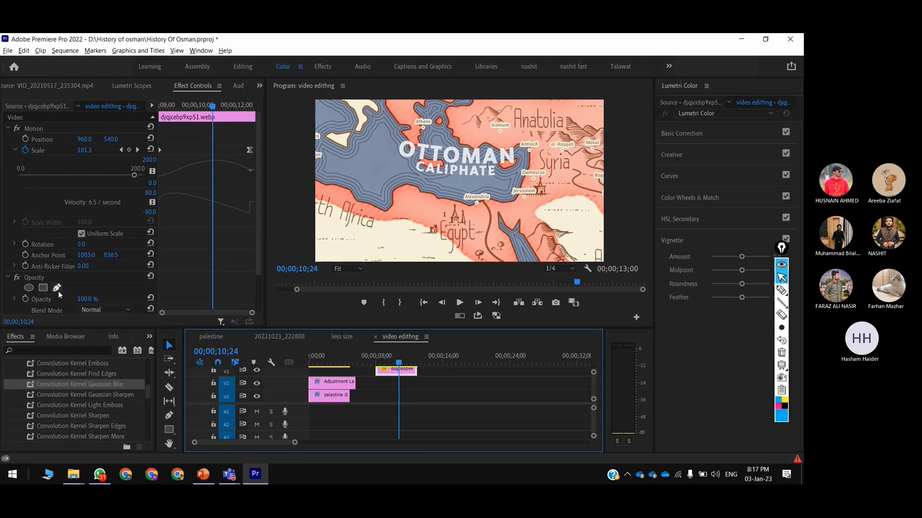
key("ctrl+z")
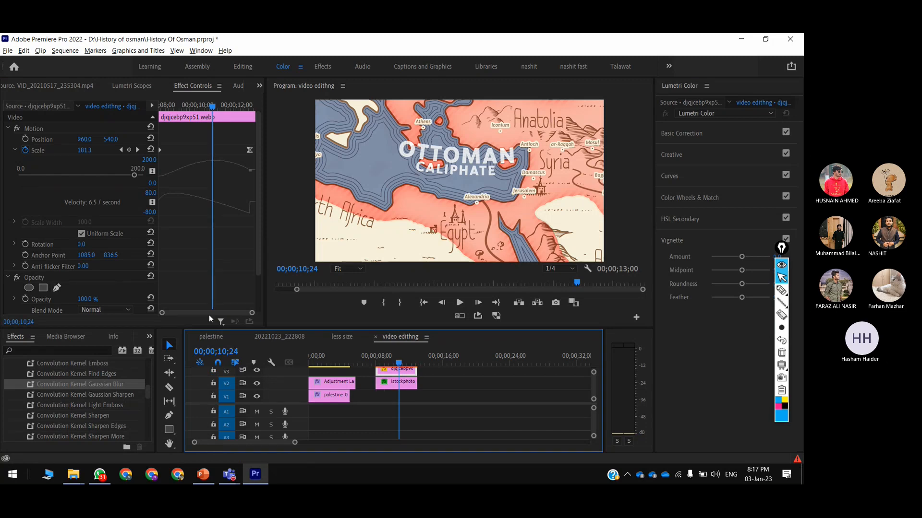
Delete the istockphoto clip from V2 and move the map clip from V3 down to V2.
left_click(403, 382)
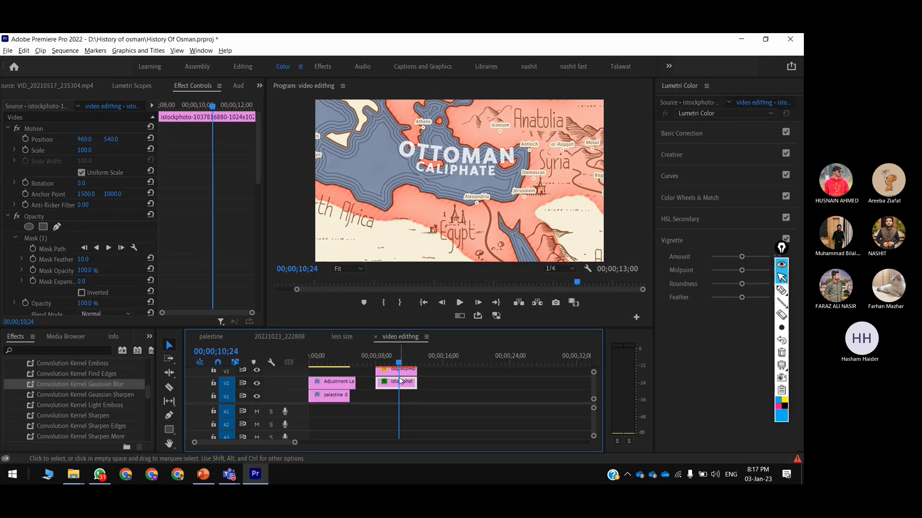
key("Delete")
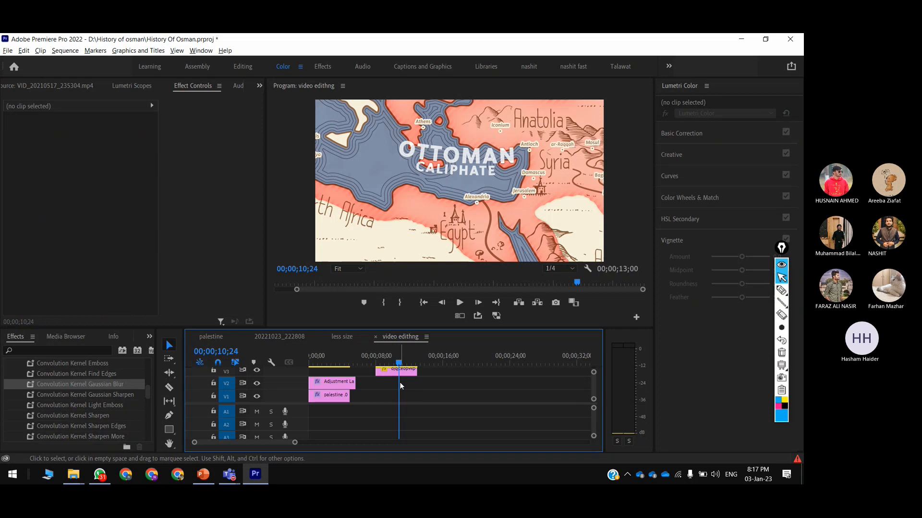
left_click_drag(401, 372, 402, 385)
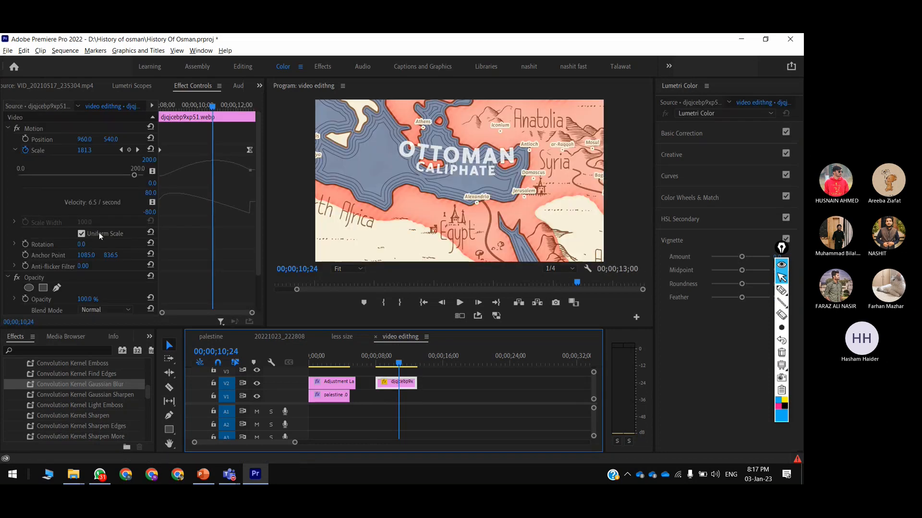
Draw a closed freeform opacity mask around the Egypt area on the Ottoman Caliphate map clip.
left_click(56, 288)
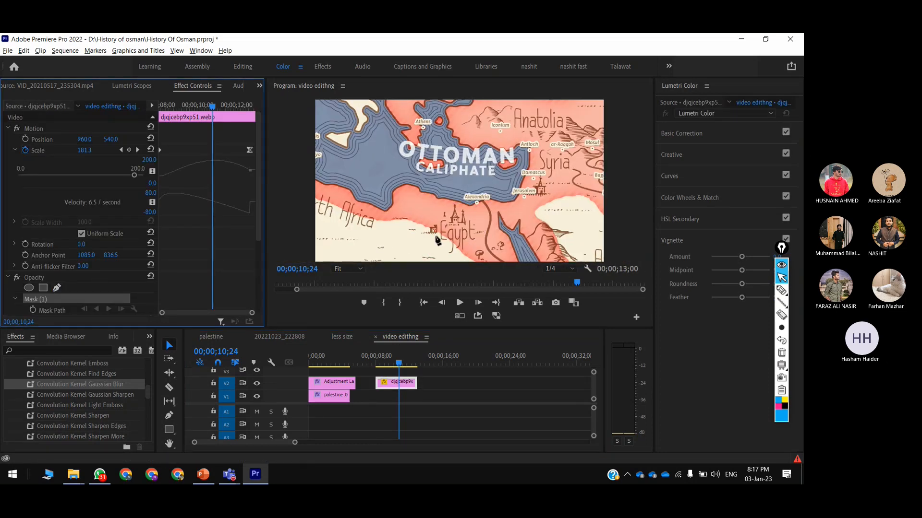
key("grave")
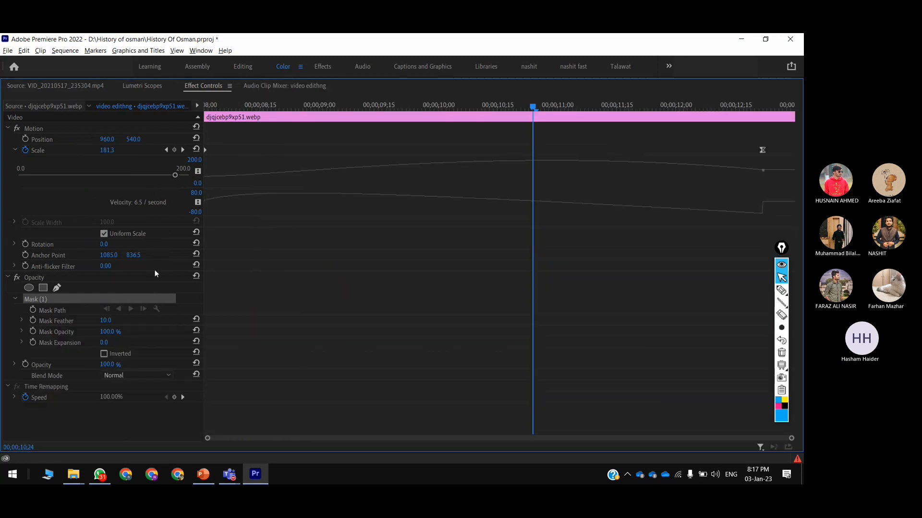
key("grave")
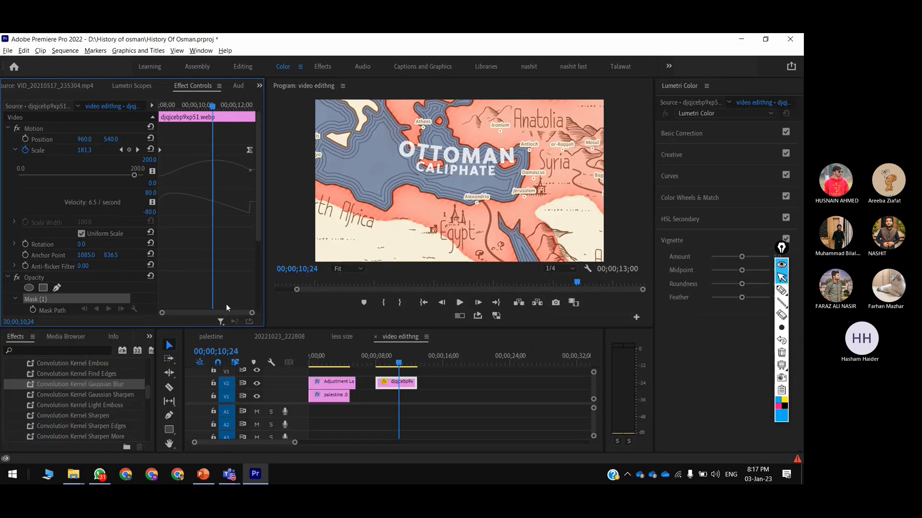
left_click(464, 257)
left_click(475, 251)
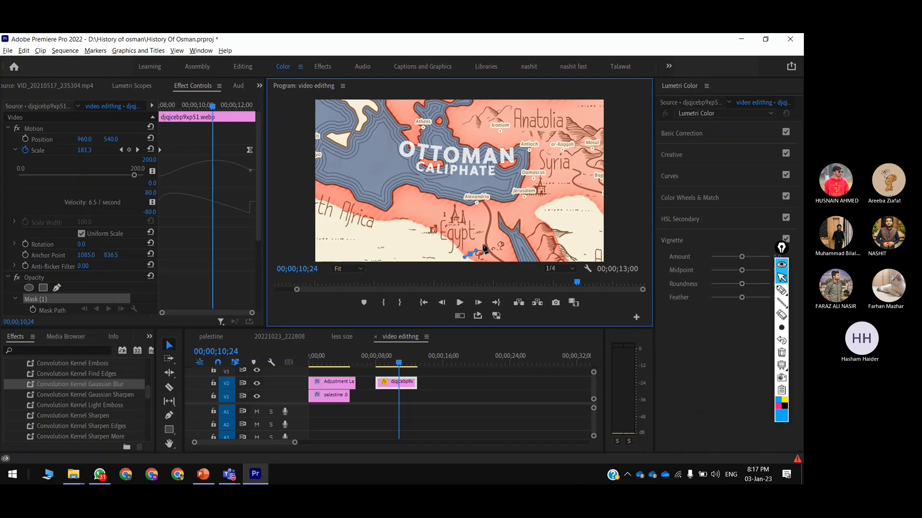
left_click(483, 245)
left_click(489, 228)
left_click(479, 205)
left_click(464, 209)
left_click(435, 202)
left_click(430, 231)
left_click(423, 249)
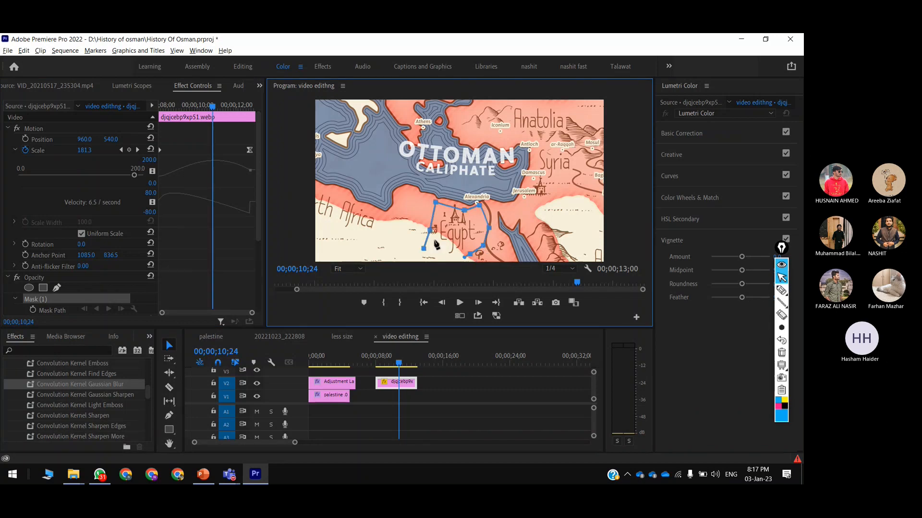
left_click(433, 256)
left_click(463, 257)
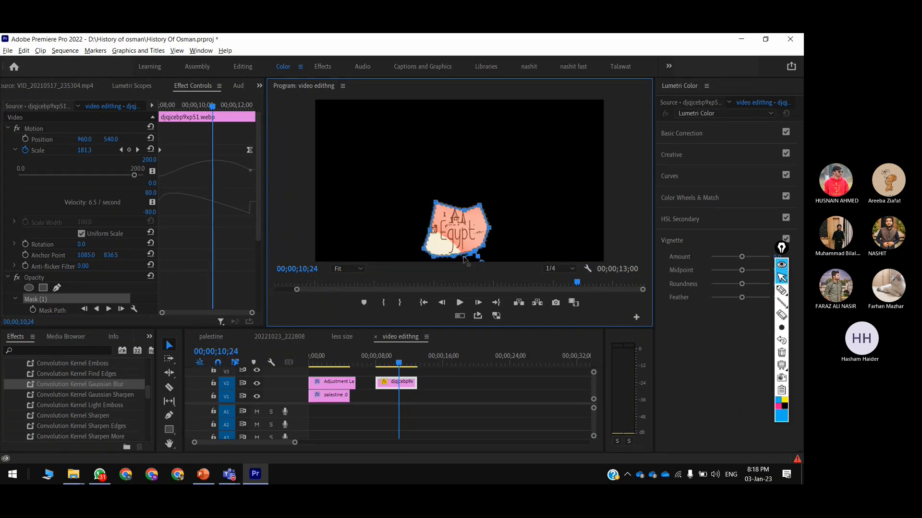
left_click(472, 374)
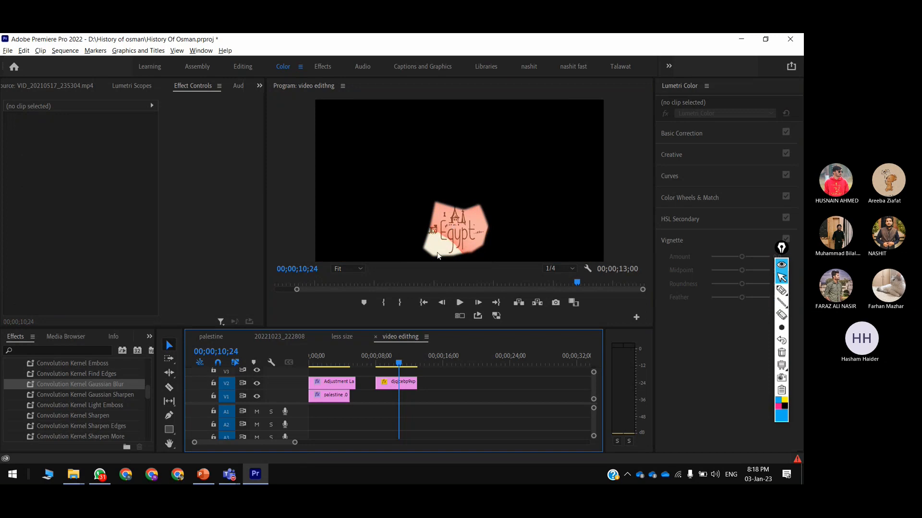
Select the masked map clip and set its mask feather to 146.
left_click(396, 383)
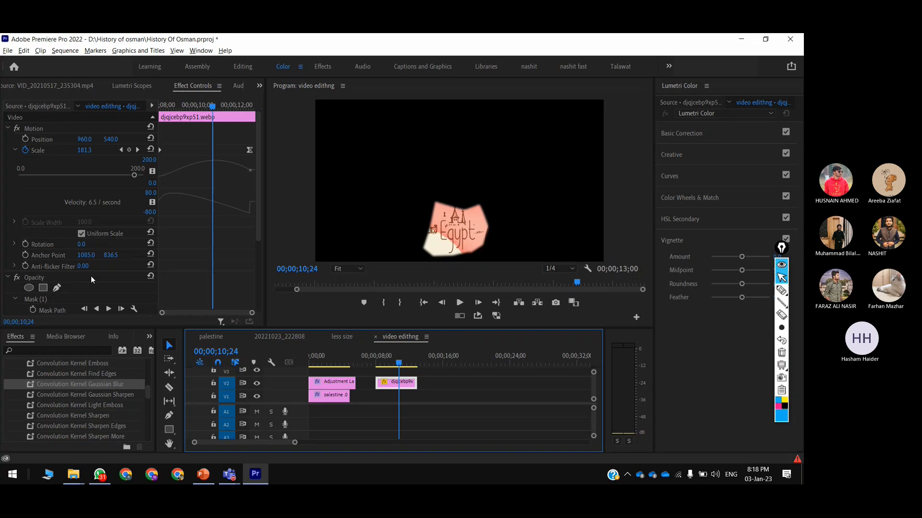
scroll(85, 280, "down", 3)
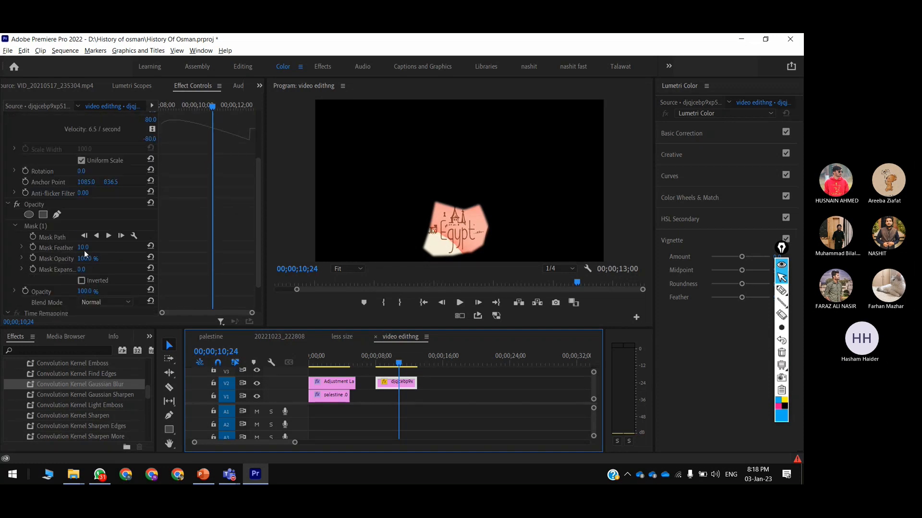
left_click_drag(90, 260, 148, 248)
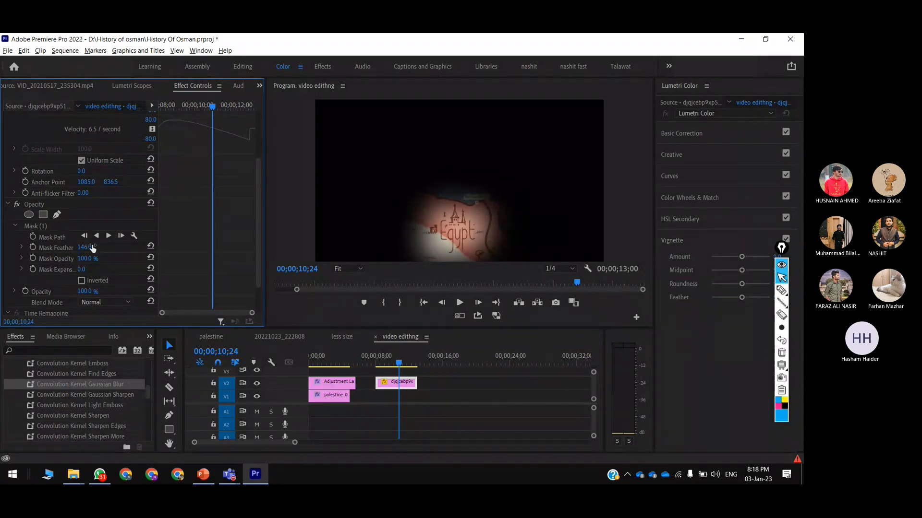
scroll(114, 283, "down", 2)
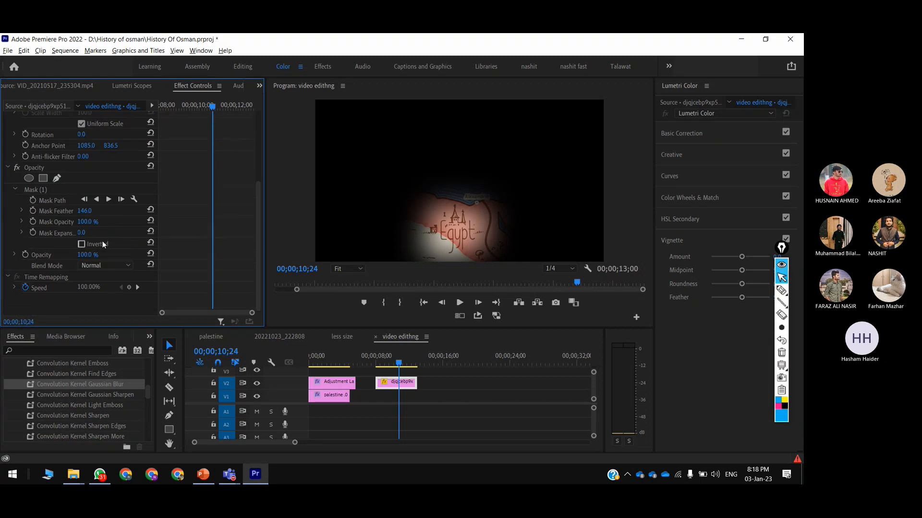
Save the project and invert the map clip's opacity mask.
key("ctrl+s")
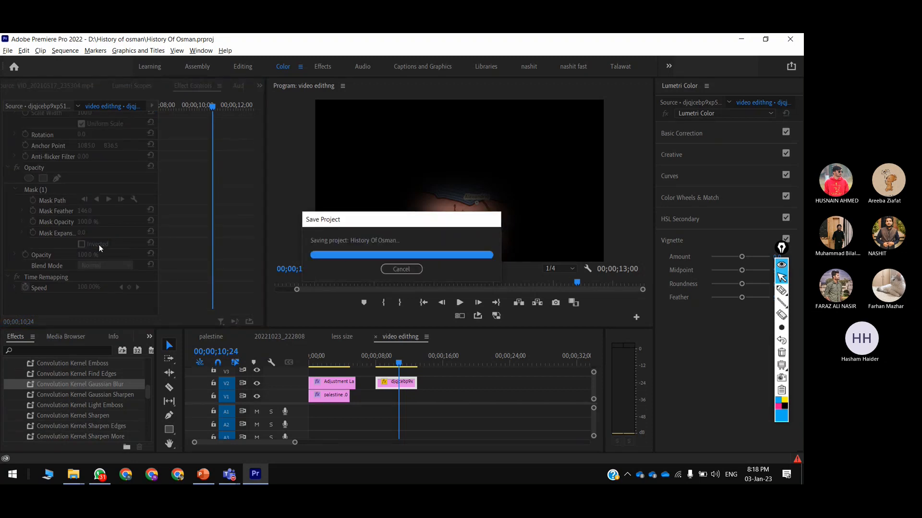
left_click(88, 245)
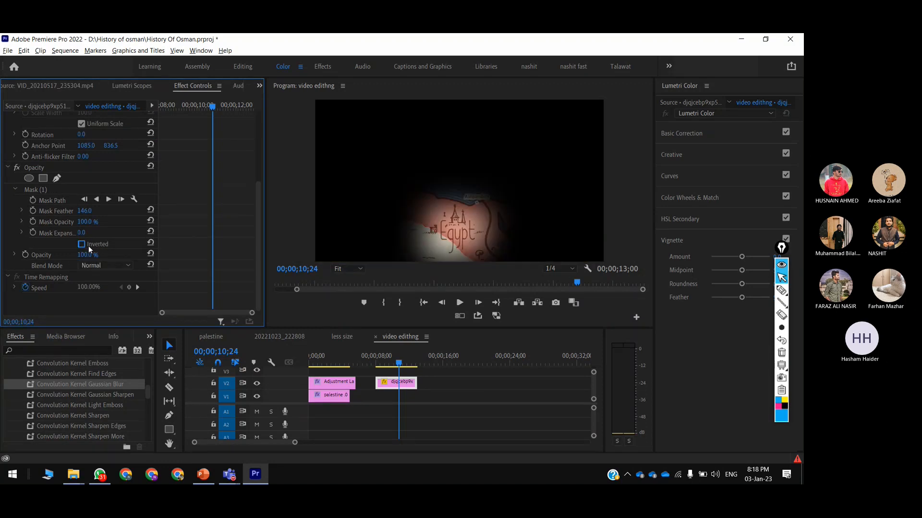
left_click(88, 246)
Try a mask opacity of 37%, undo it and reset the mask feather to its default.
left_click(87, 222)
type("37")
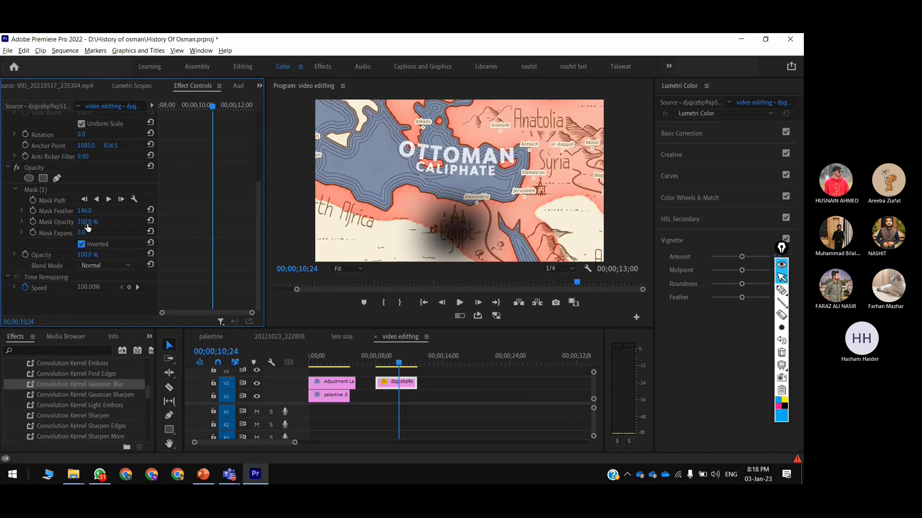
key("Return")
key("ctrl+z")
left_click(150, 210)
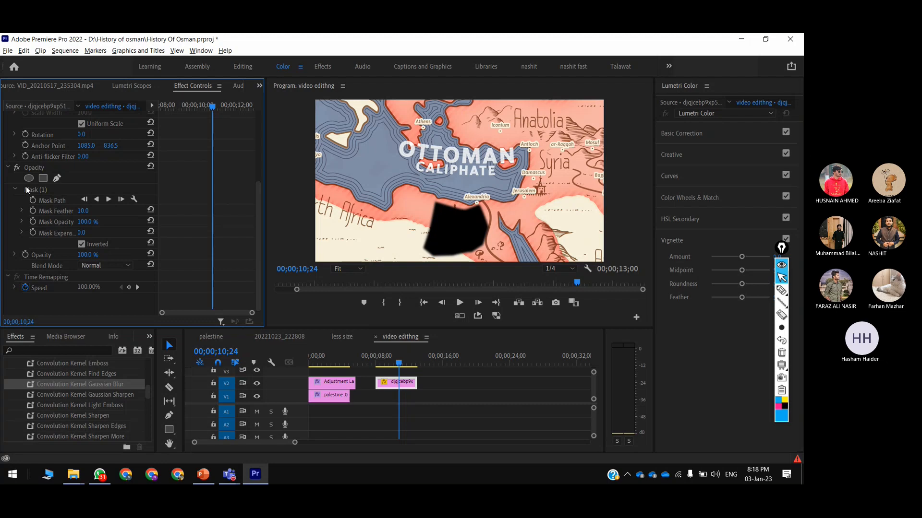
key("super+plus")
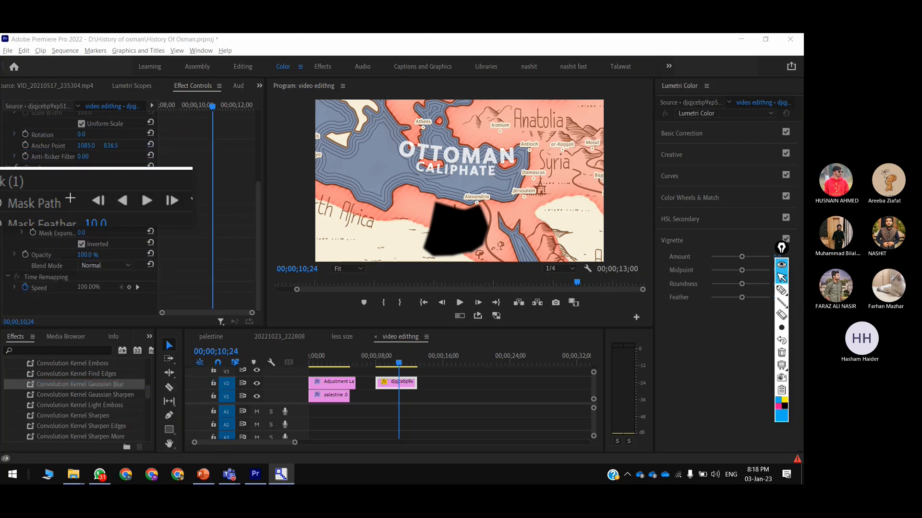
key("super+Escape")
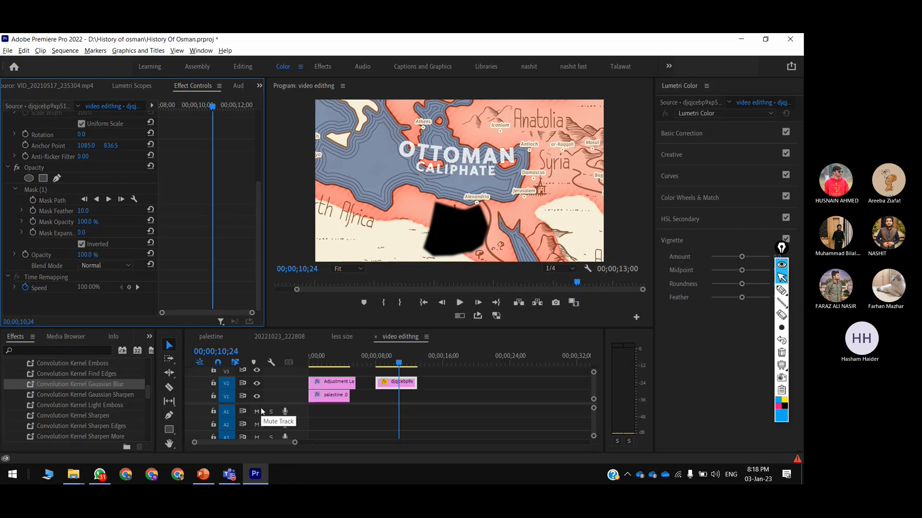
left_click(260, 86)
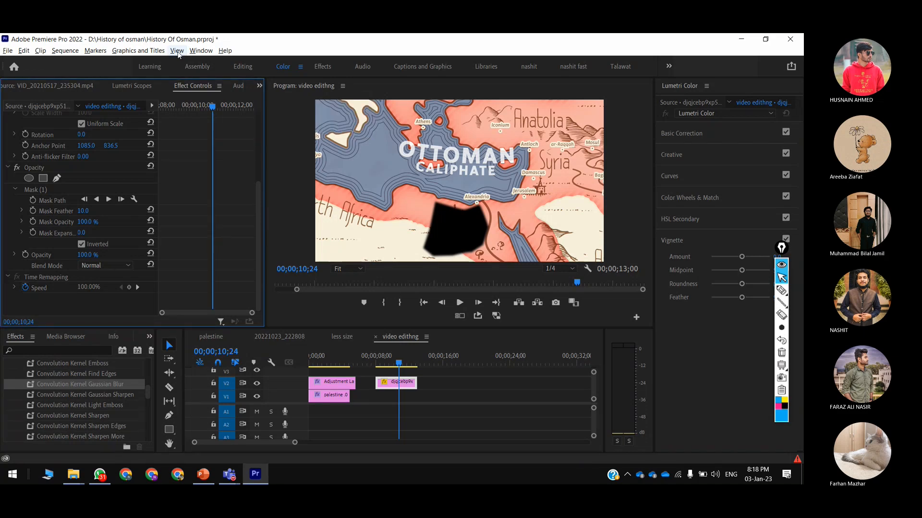
left_click(200, 50)
mouse_move(236, 72)
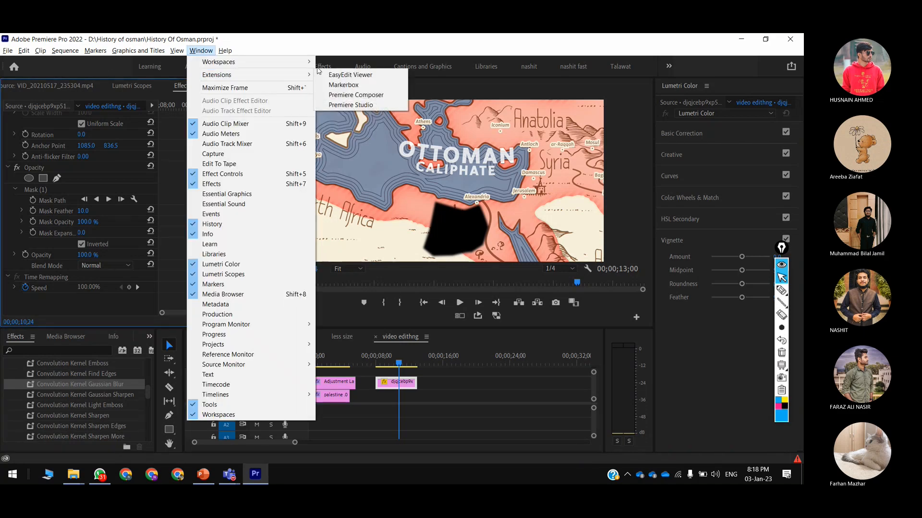
key("super")
key("super")
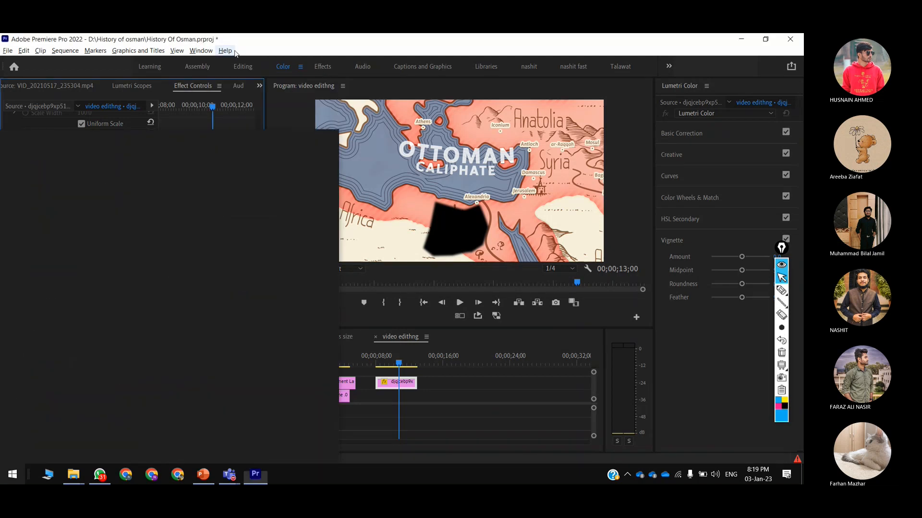
left_click(201, 50)
key("Escape")
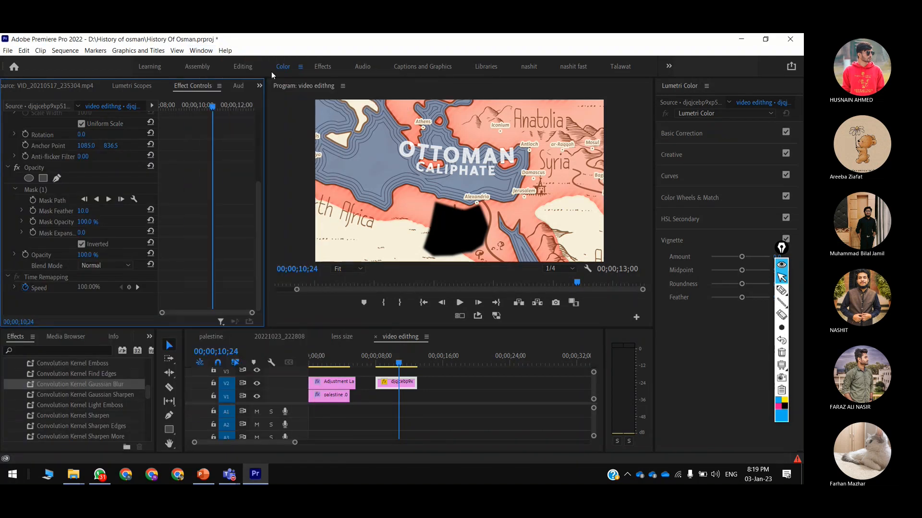
Open the Premiere Composer extension and dock it, maximized, alongside Effect Controls.
left_click(202, 51)
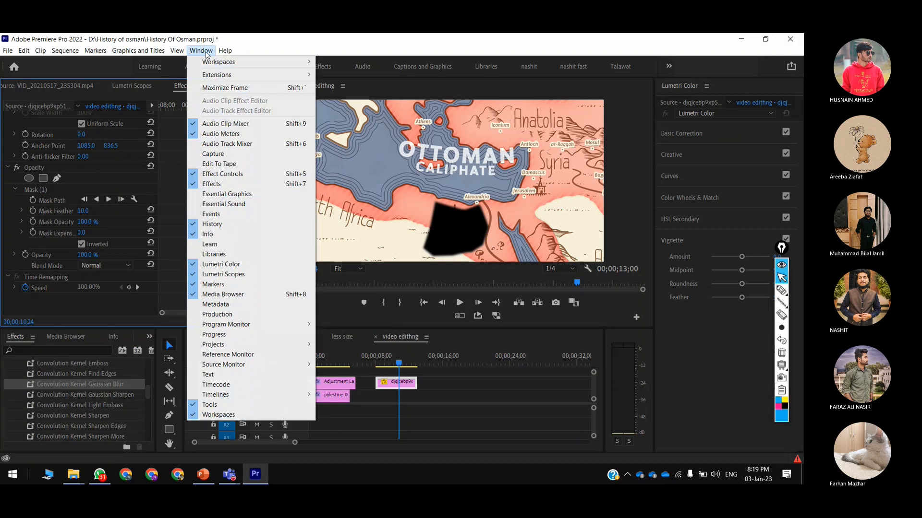
mouse_move(218, 75)
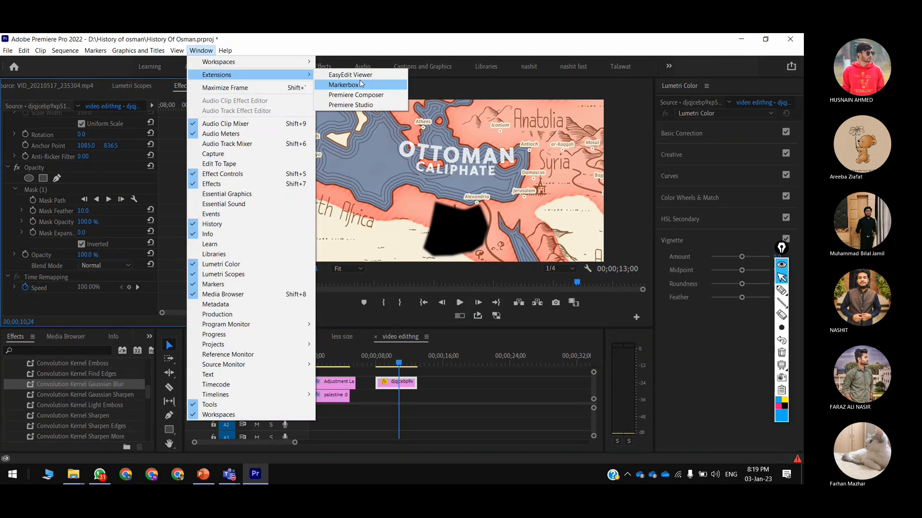
left_click(403, 98)
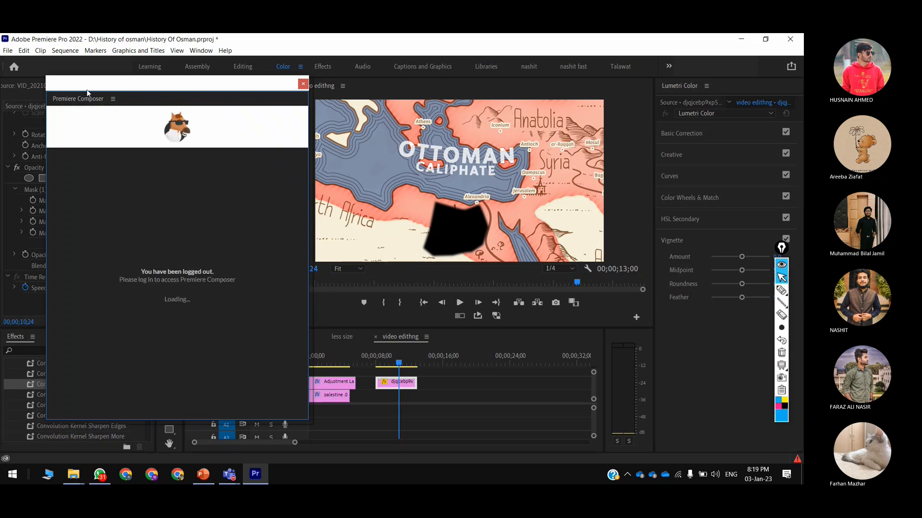
left_click(109, 171)
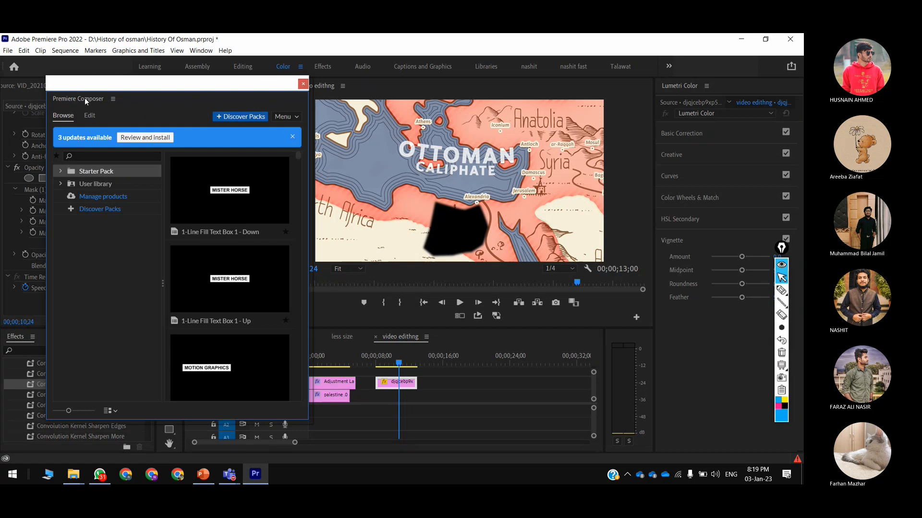
left_click_drag(85, 98, 165, 89)
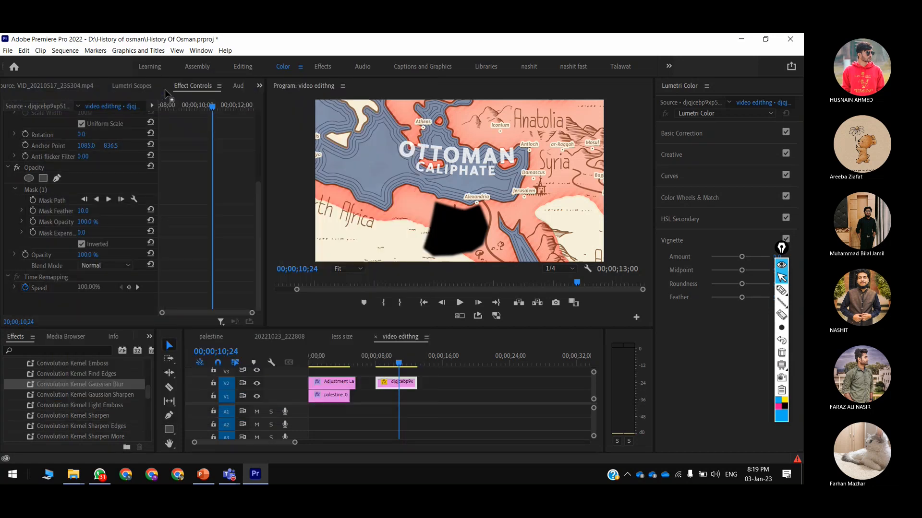
key("grave")
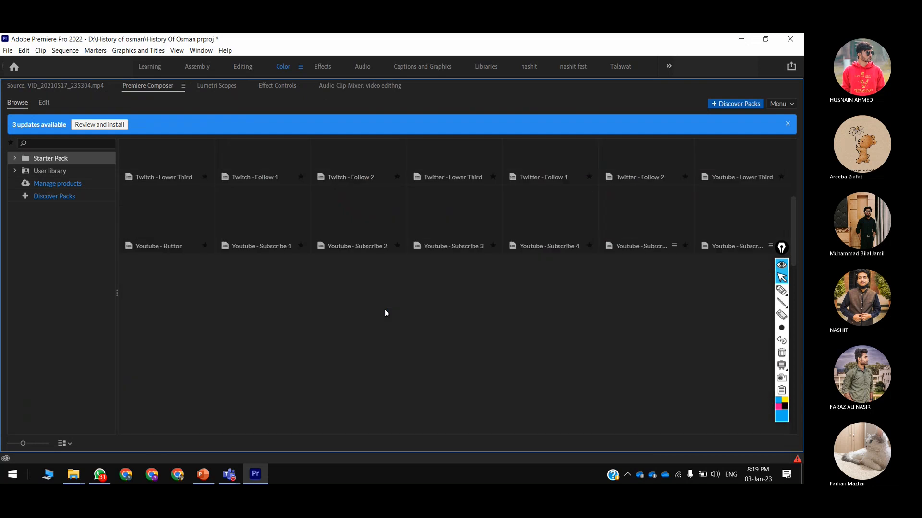
Browse the Starter Pack's text presets, text boxes, transitions and sounds in Premiere Composer.
left_click(15, 158)
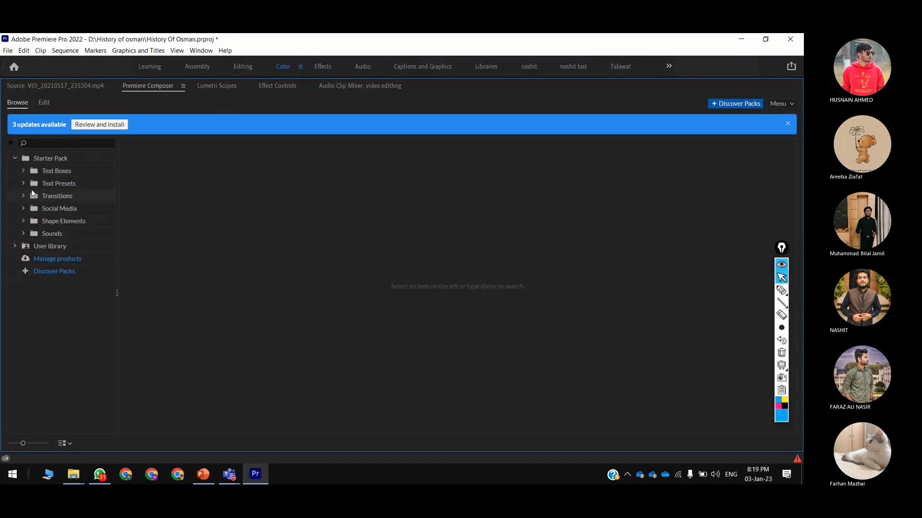
left_click(43, 196)
left_click(65, 184)
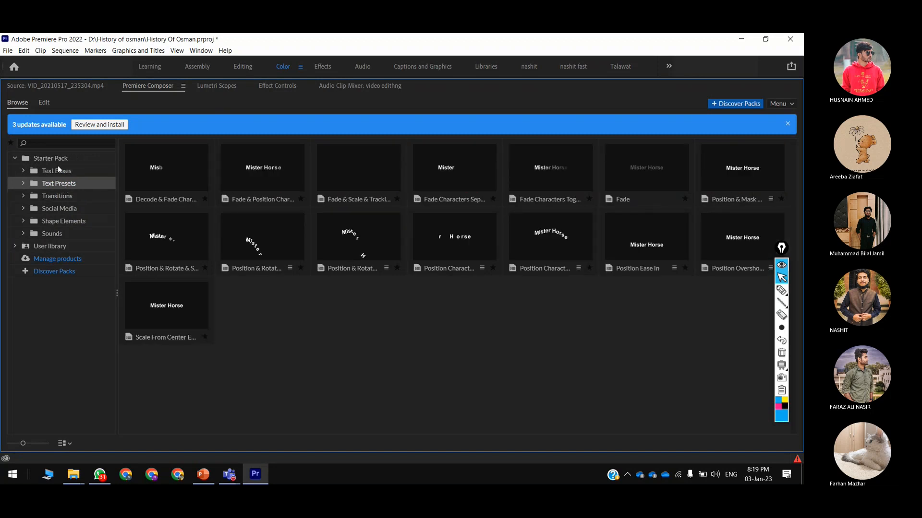
left_click(53, 169)
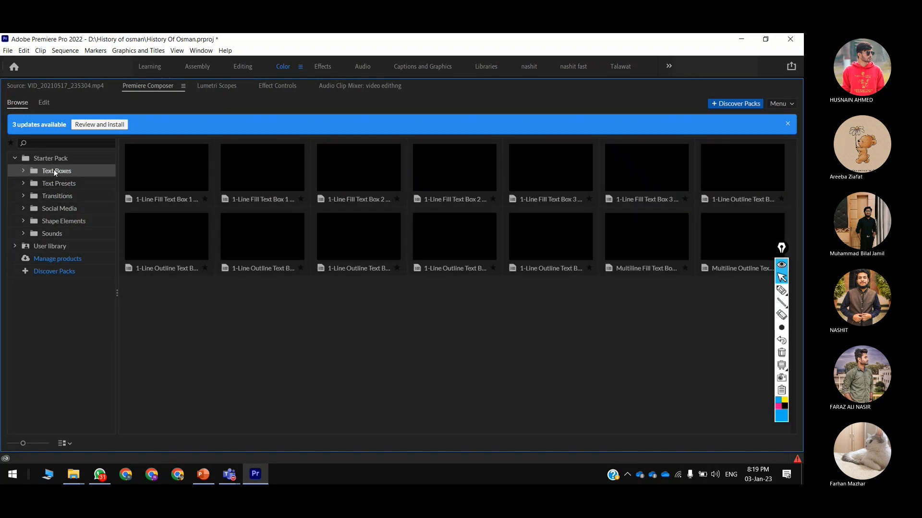
left_click(62, 196)
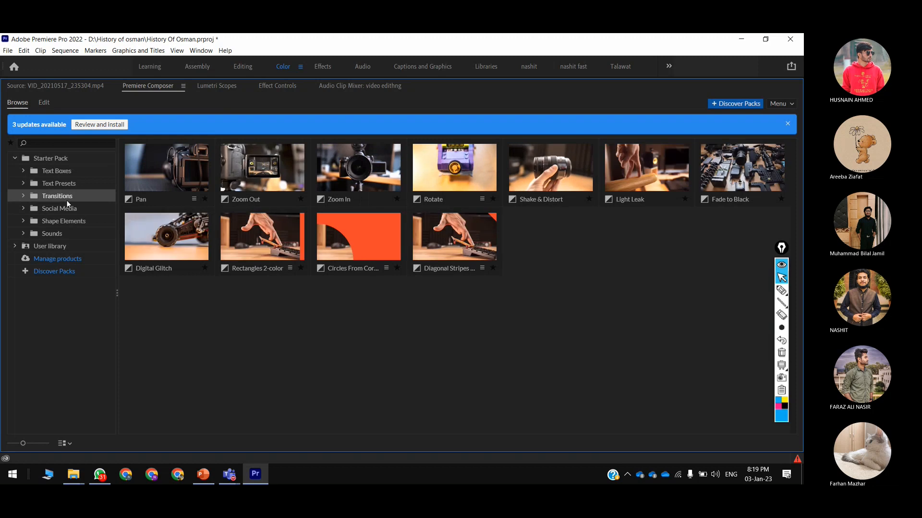
left_click(71, 235)
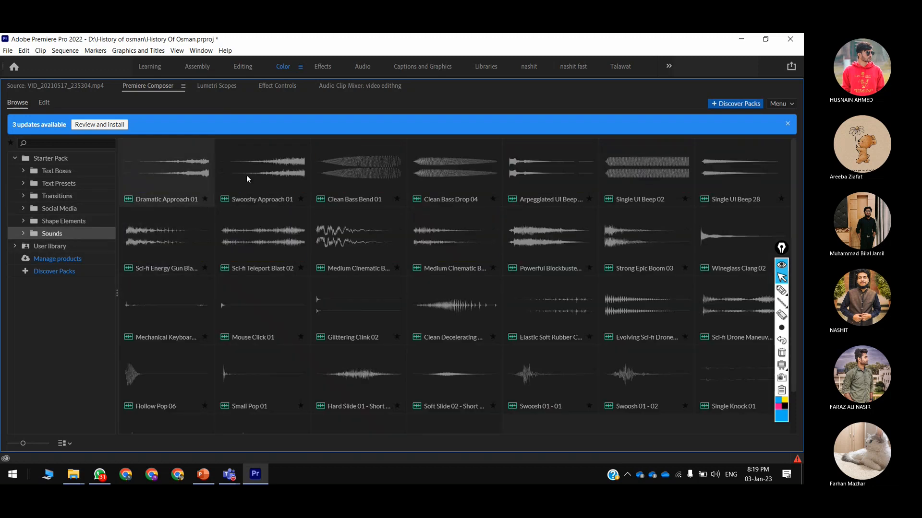
Preview the Swoosh 01 - 01, Soft Slide 02, Hard Slide 01 and Small Pop 01 sounds.
scroll(507, 367, "down", 1)
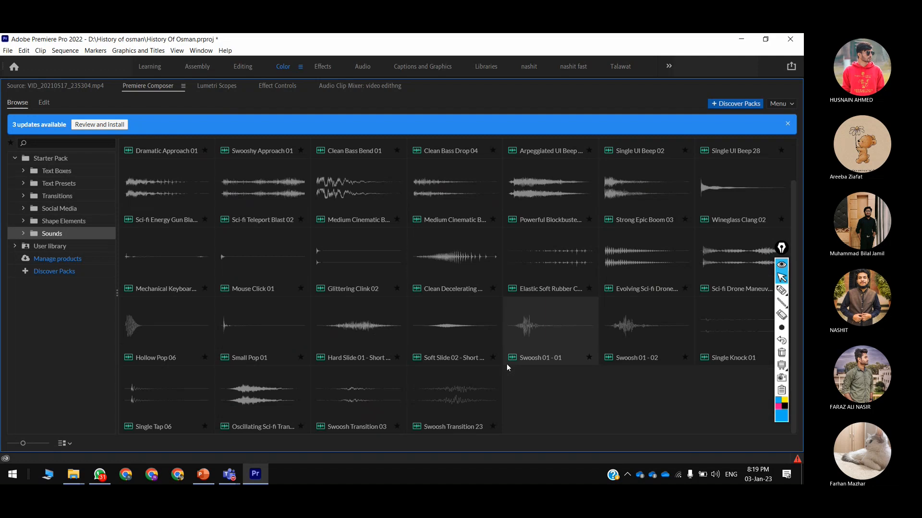
left_click(534, 350)
left_click(442, 312)
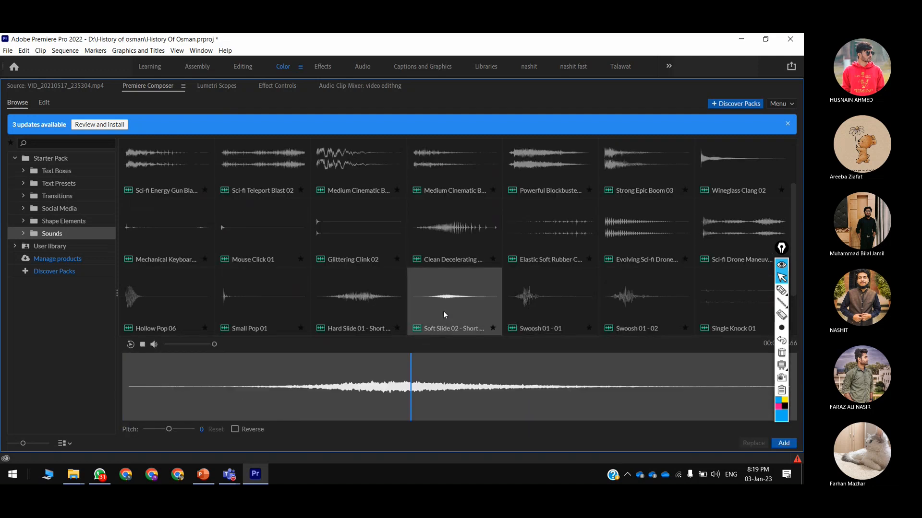
left_click(328, 304)
left_click(260, 299)
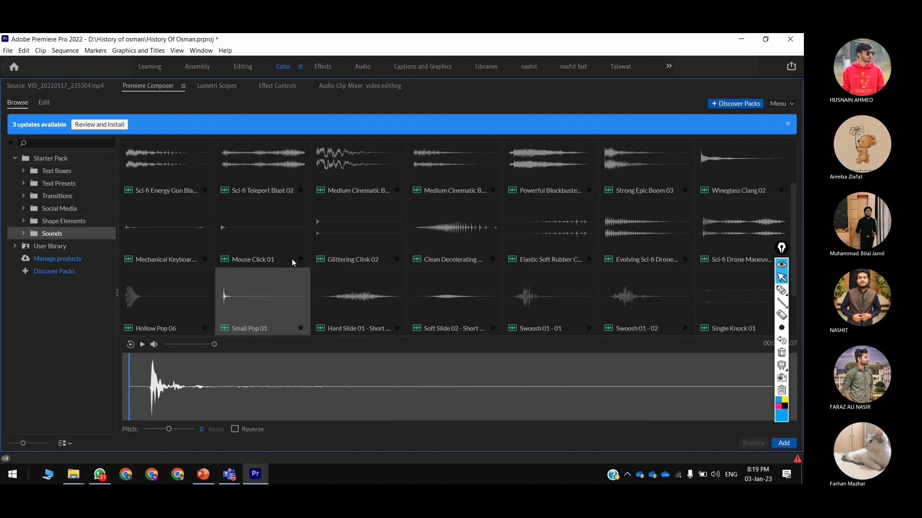
Preview the Glittering Clink 02 and Mouse Click 01 sounds, and restore the maximized Premiere Composer panel to its docked size.
left_click(341, 234)
left_click(280, 236)
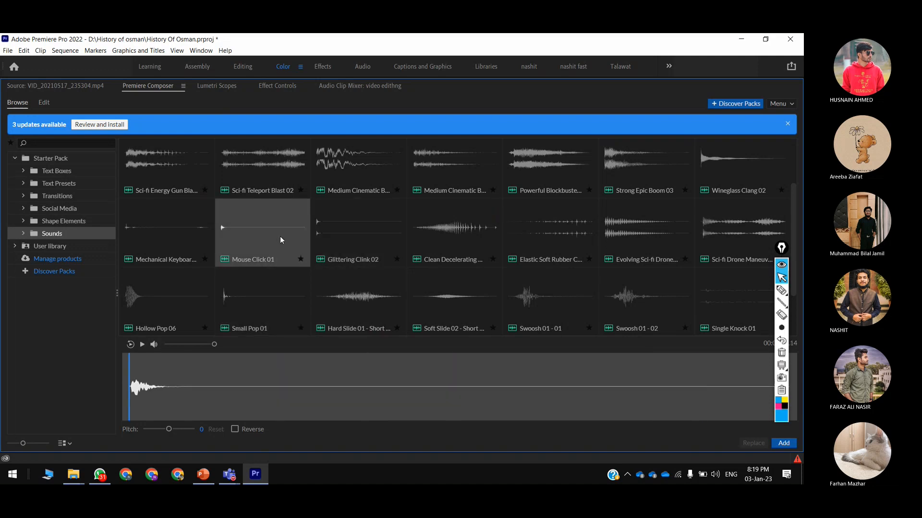
left_click(281, 237)
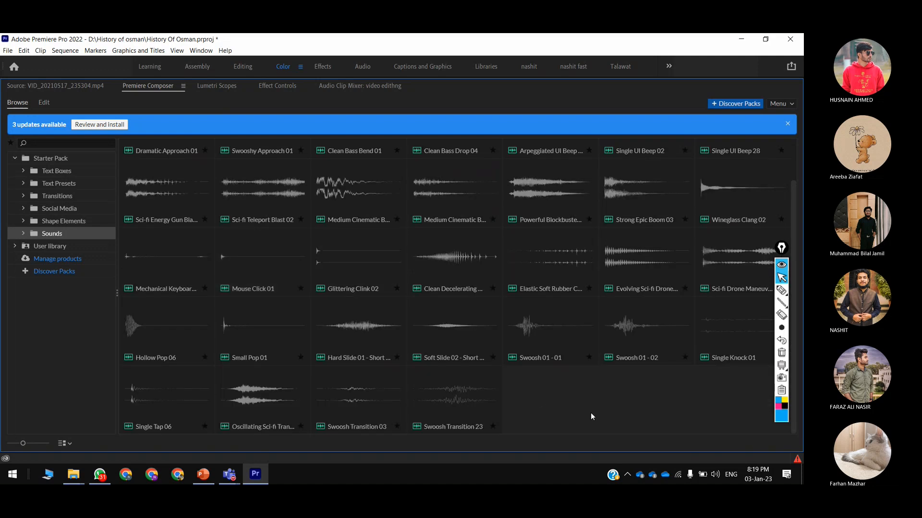
key("grave")
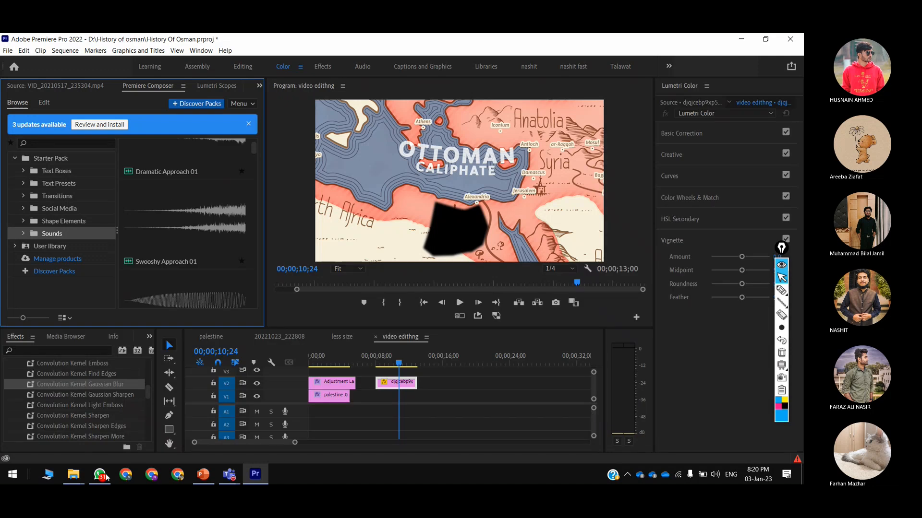
Look through the Foley Effect sound folder in File Explorer, and return to Premiere Pro to preview the Dramatic Approach 01 sound.
mouse_move(73, 474)
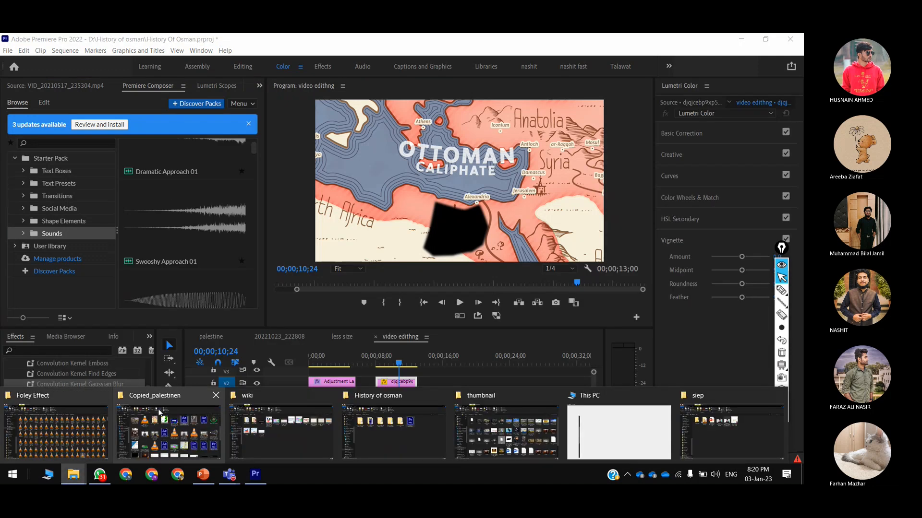
left_click(80, 419)
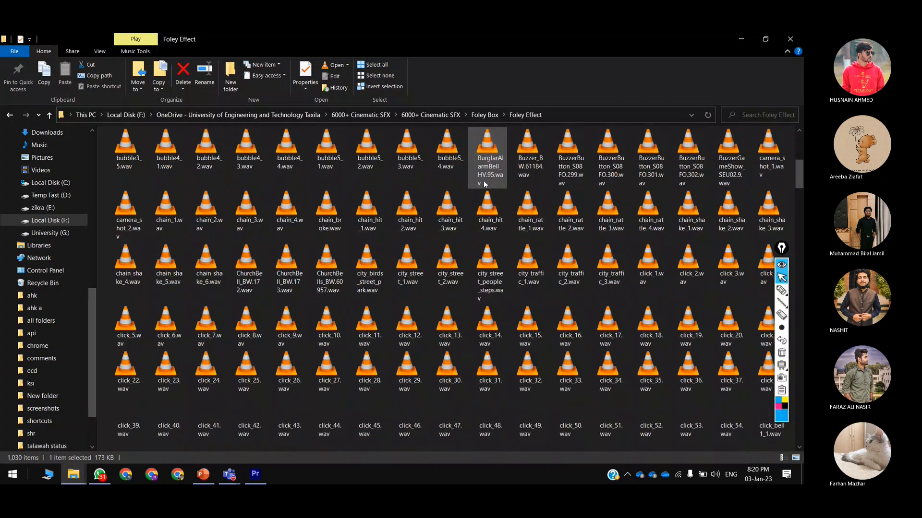
scroll(484, 184, "up", 6)
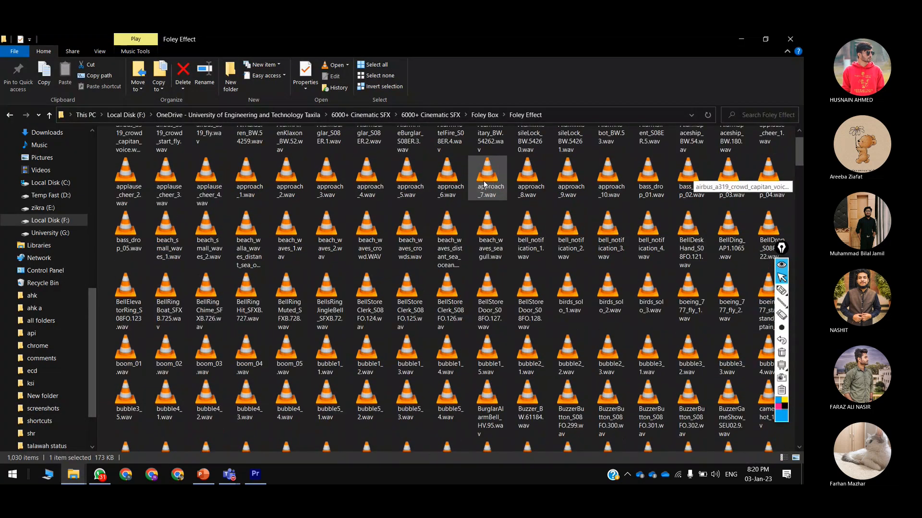
key("alt+Tab")
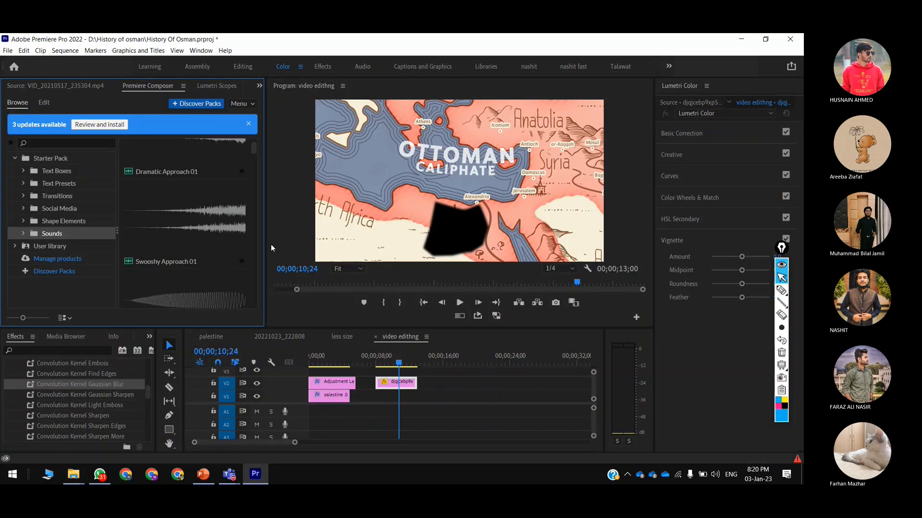
left_click(186, 189)
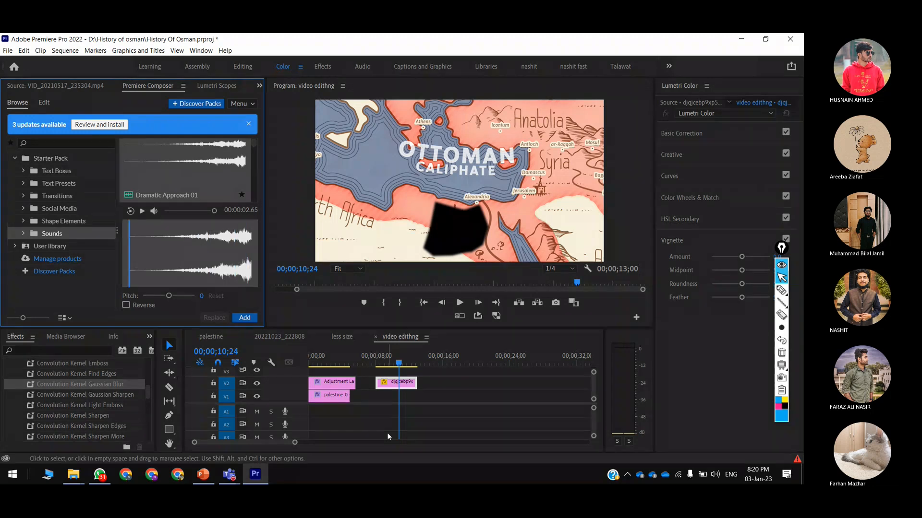
Switch to PowerPoint and present the Applying transitions slide and the Exporting your video slide.
mouse_move(227, 482)
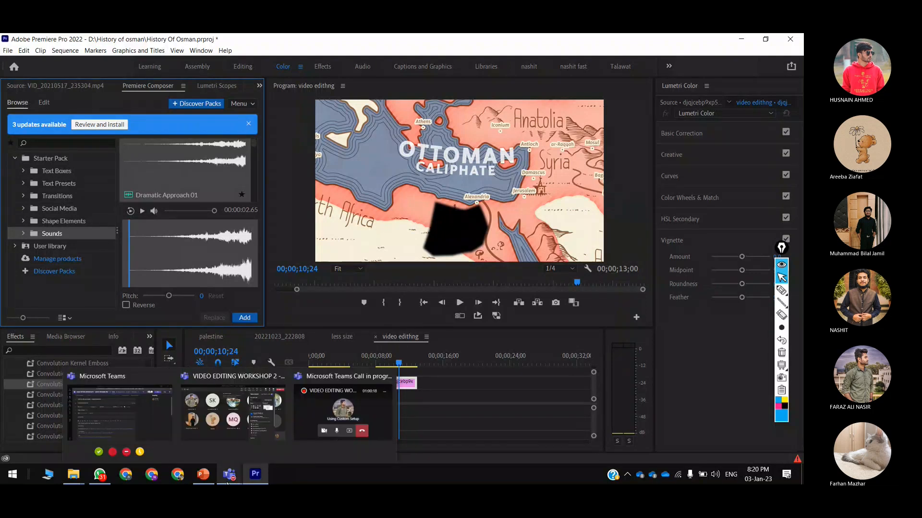
left_click(203, 474)
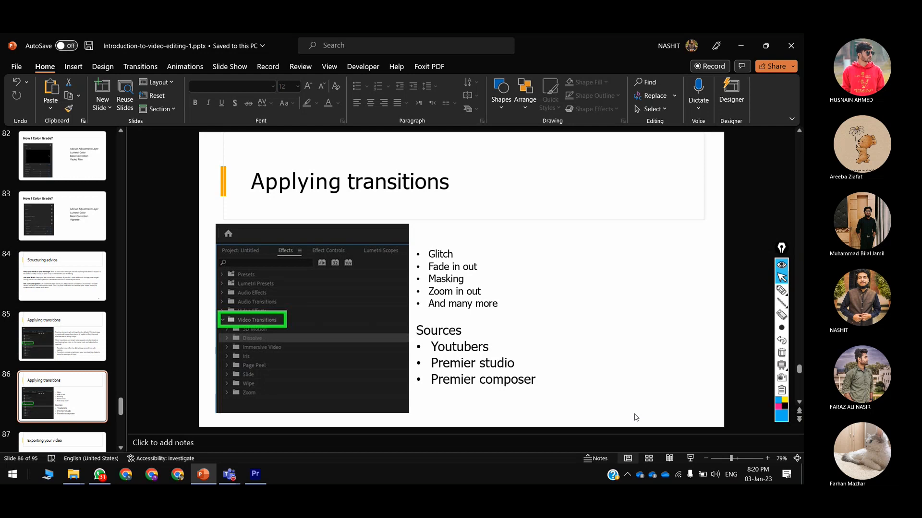
key("shift+F5")
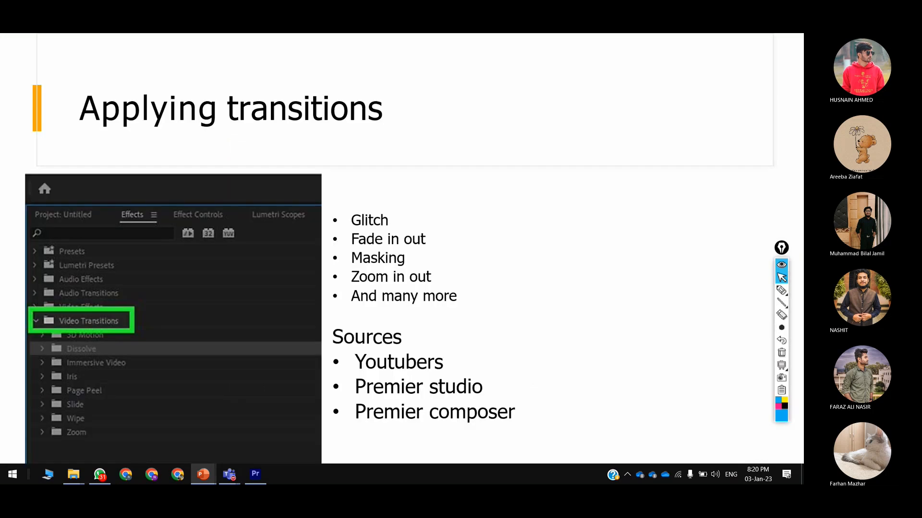
key("Escape")
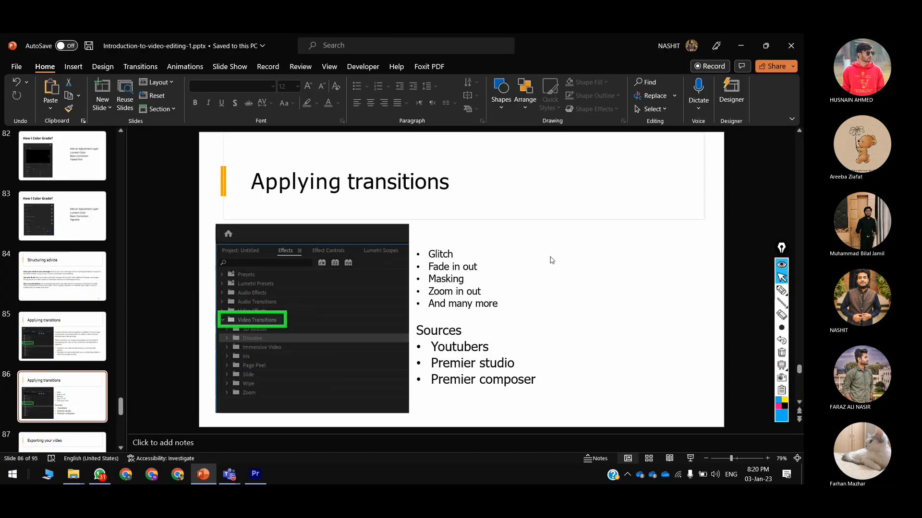
left_click(690, 458)
key("Right")
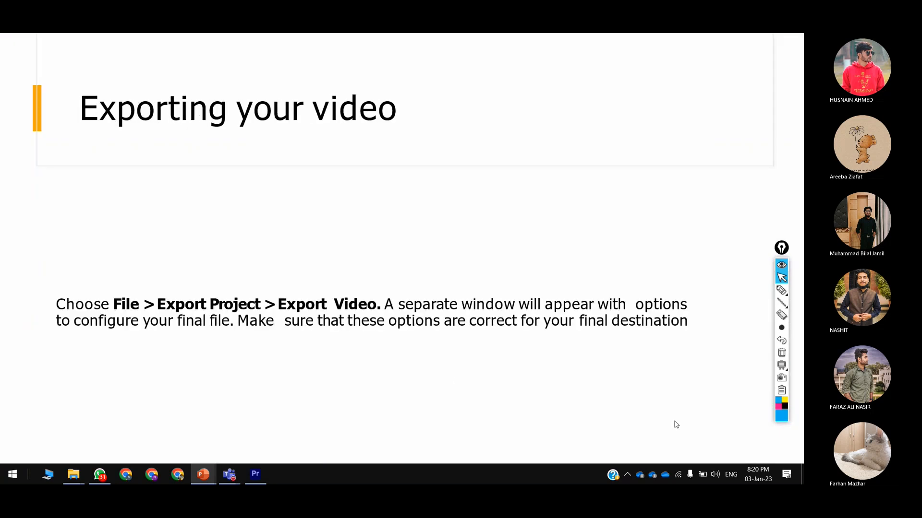
key("Escape")
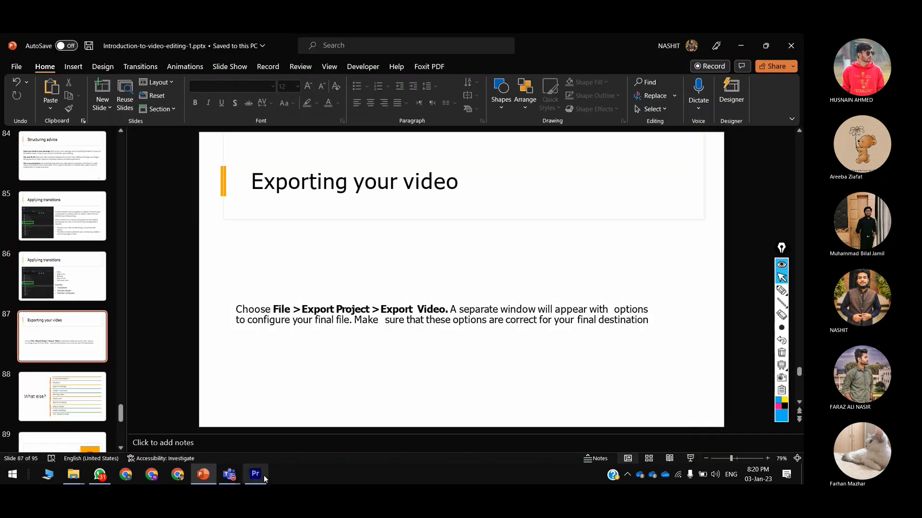
Resume the slideshow to show the What else? slide, go back to Exporting your video and end the show.
left_click(263, 475)
left_click(203, 477)
left_click(691, 457)
key("Right")
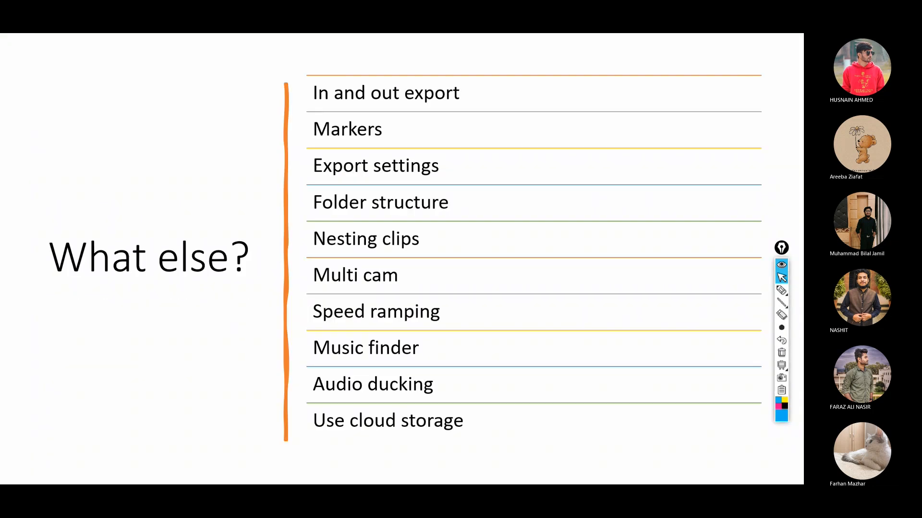
key("Left")
key("Left")
key("Right")
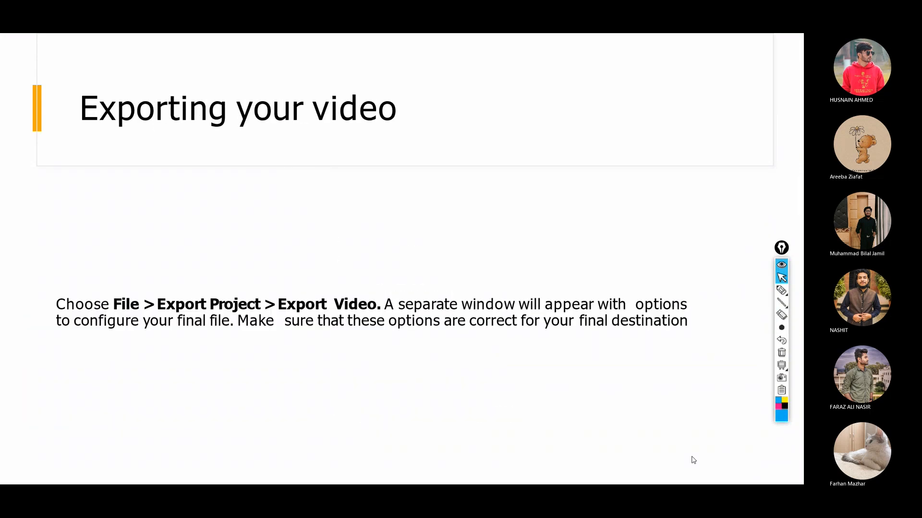
key("Escape")
Switch to Premiere Pro, return the video edithng playhead to 00;00;00;00 and open the palestine sequence.
key("alt+Tab")
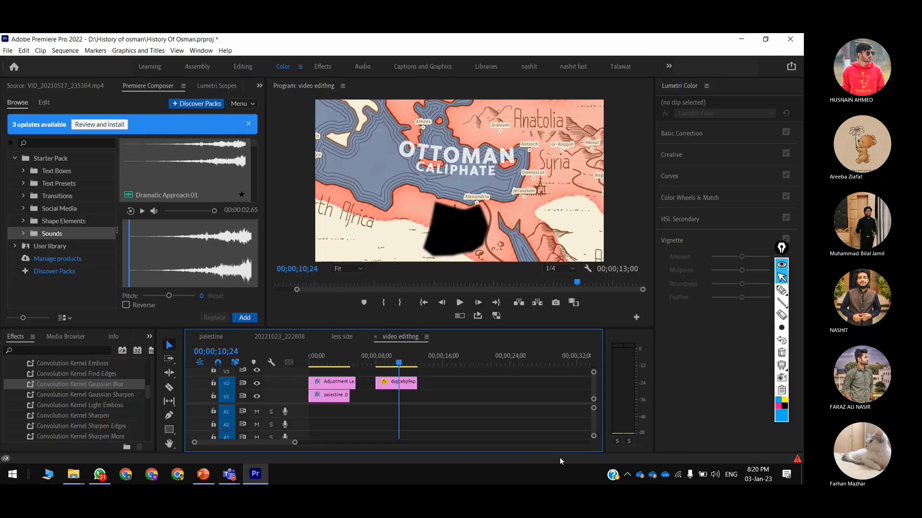
left_click_drag(404, 365, 220, 377)
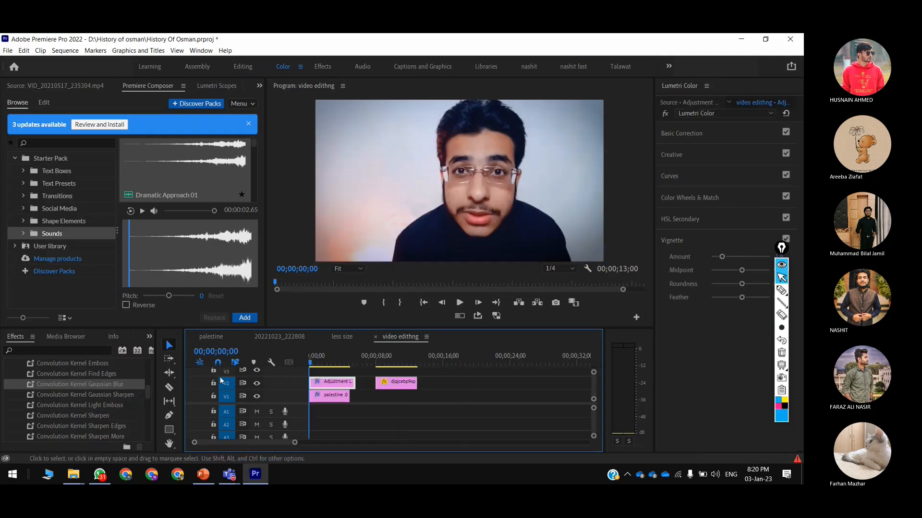
left_click(234, 337)
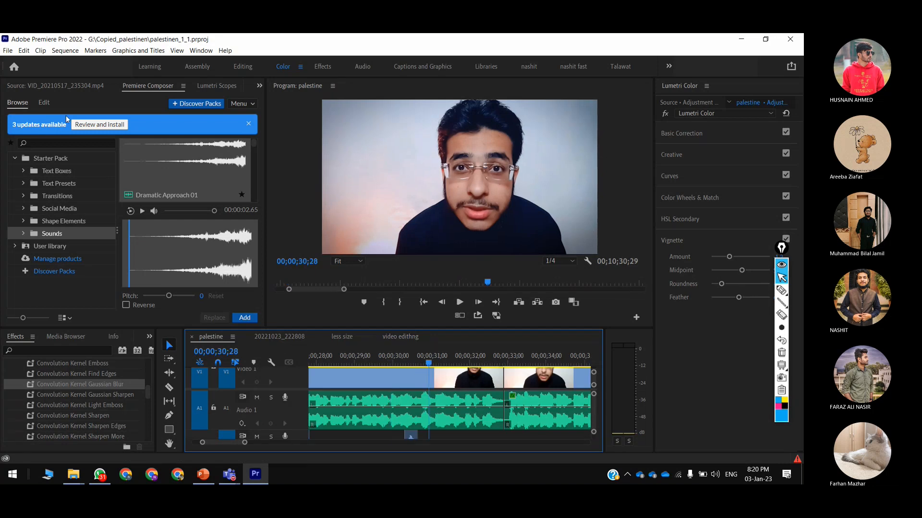
Open the media export settings for the palestine sequence, accepting that offline material is encoded with the Offline Media graphic.
left_click(2, 55)
left_click(3, 55)
left_click(3, 54)
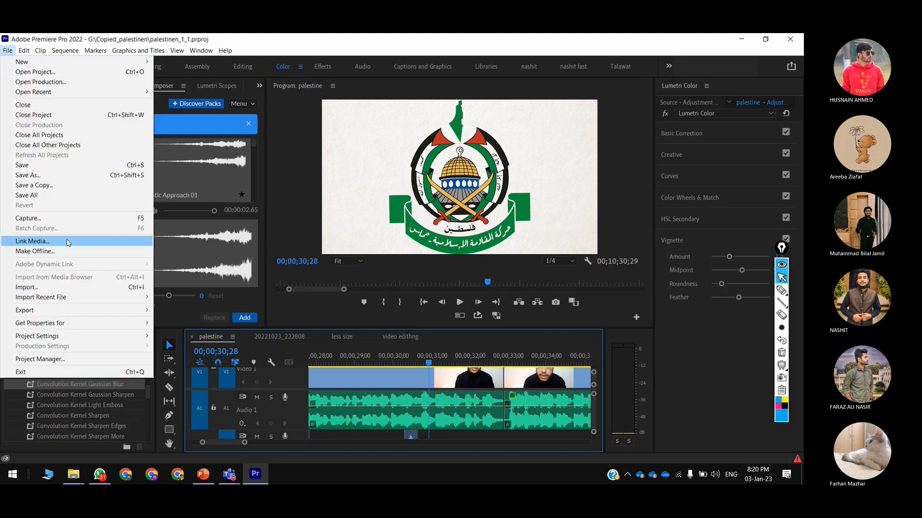
mouse_move(95, 312)
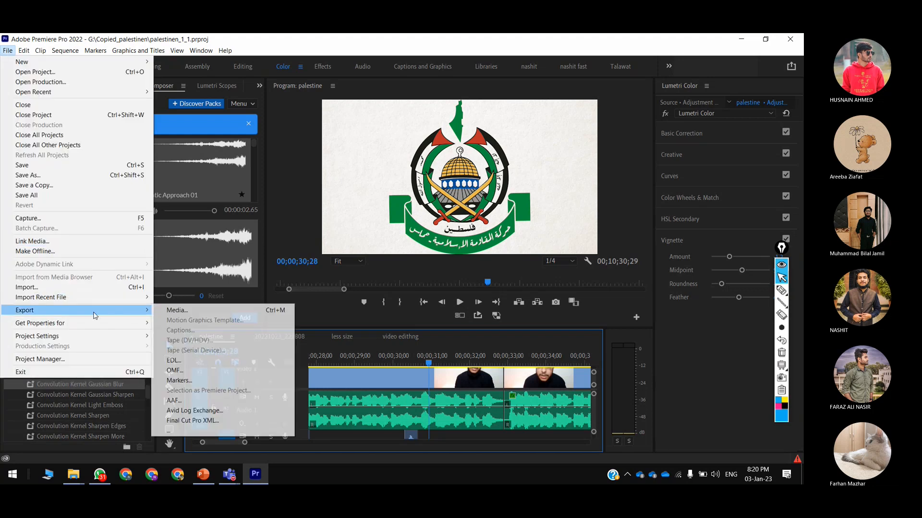
left_click(182, 309)
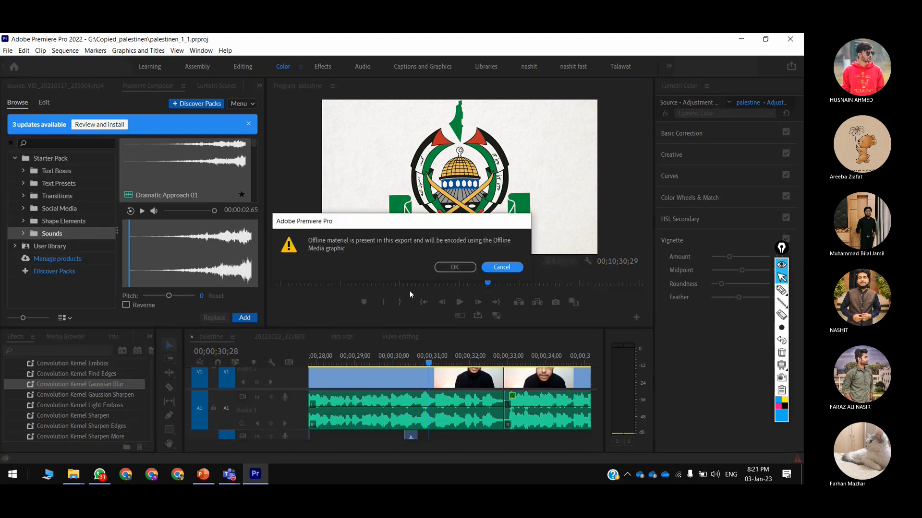
left_click(454, 268)
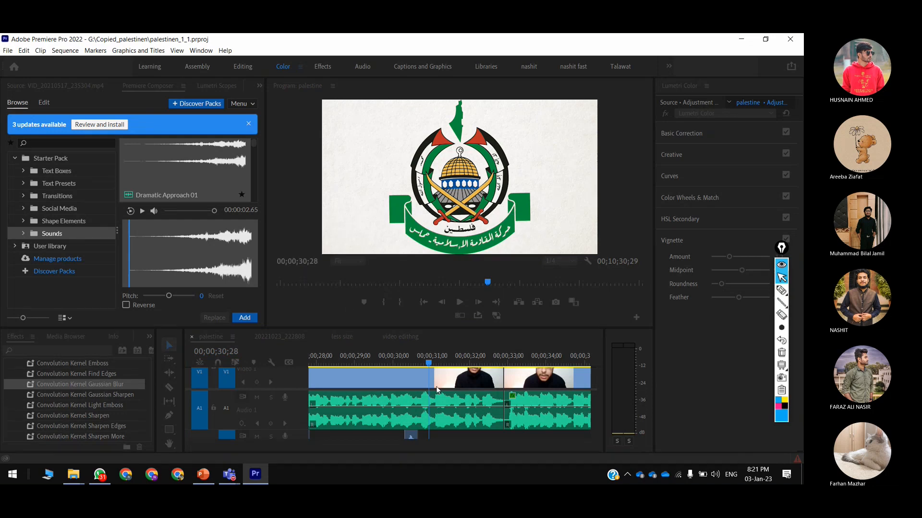
key("ctrl+m")
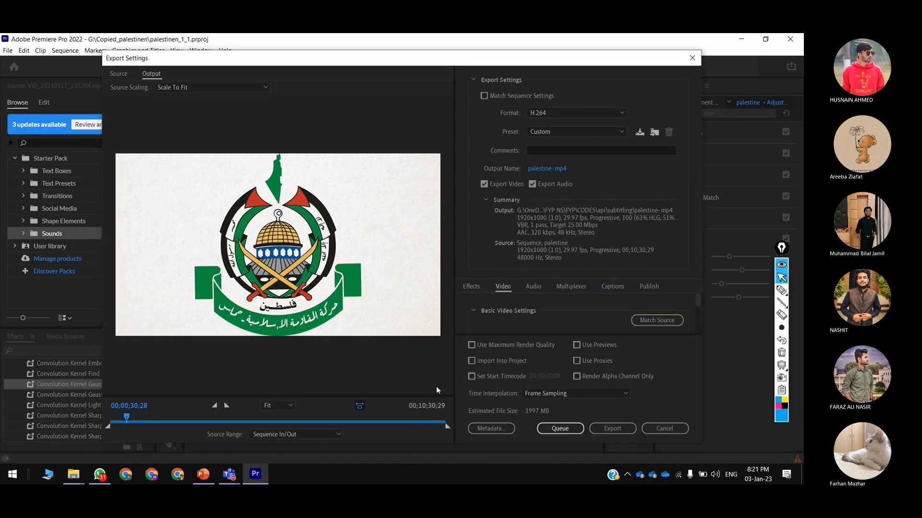
Check the export preview at 00;07;10;01 and 00;09;56;21, return it to the start, and magnify the output summary.
left_click(338, 422)
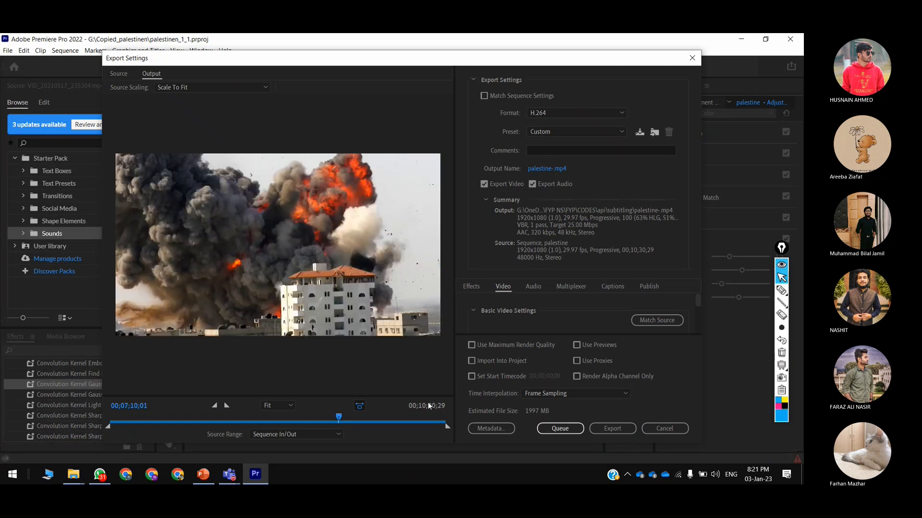
left_click(427, 418)
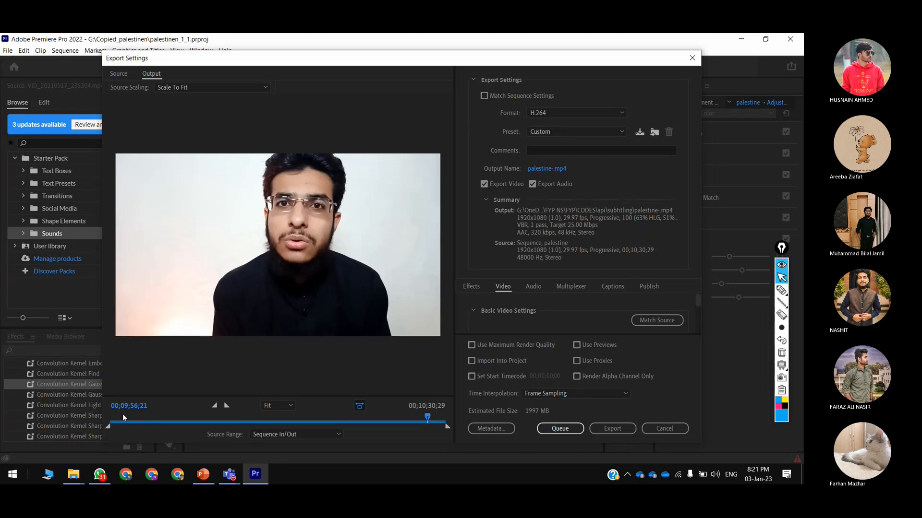
left_click_drag(128, 420, 67, 428)
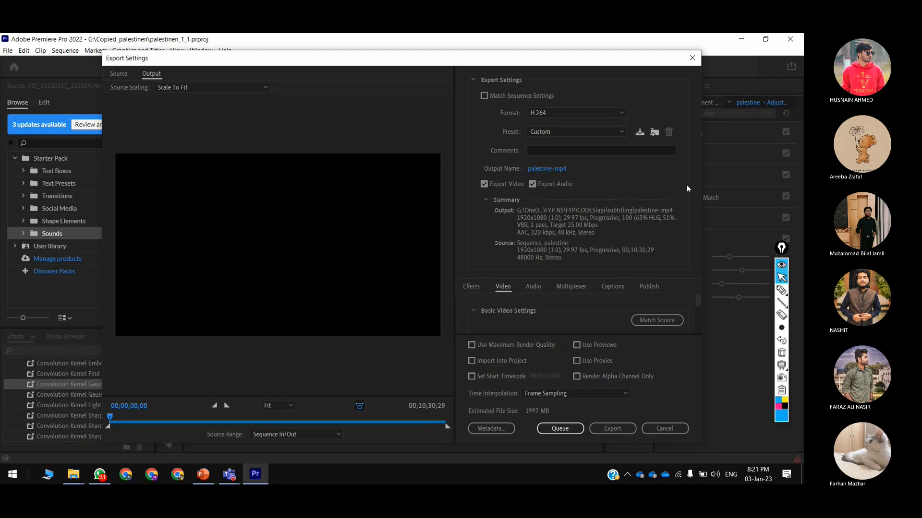
key("super+plus")
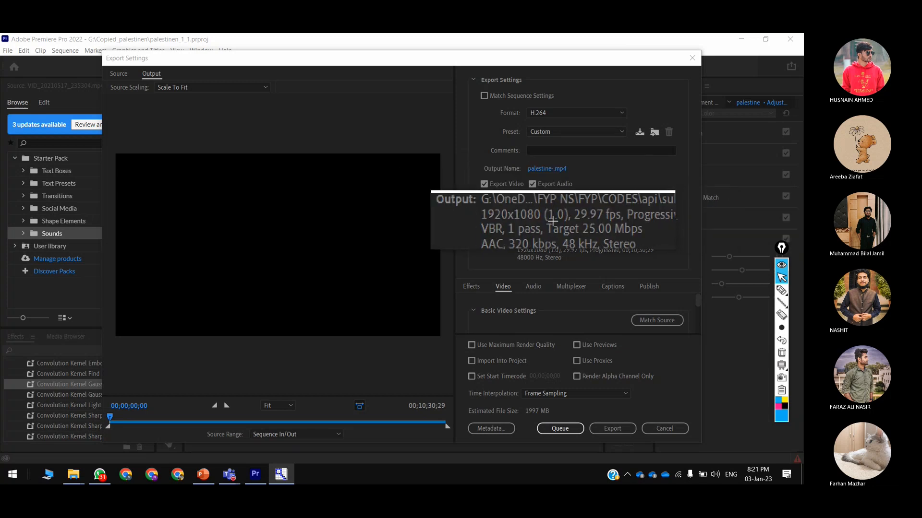
key("super+Escape")
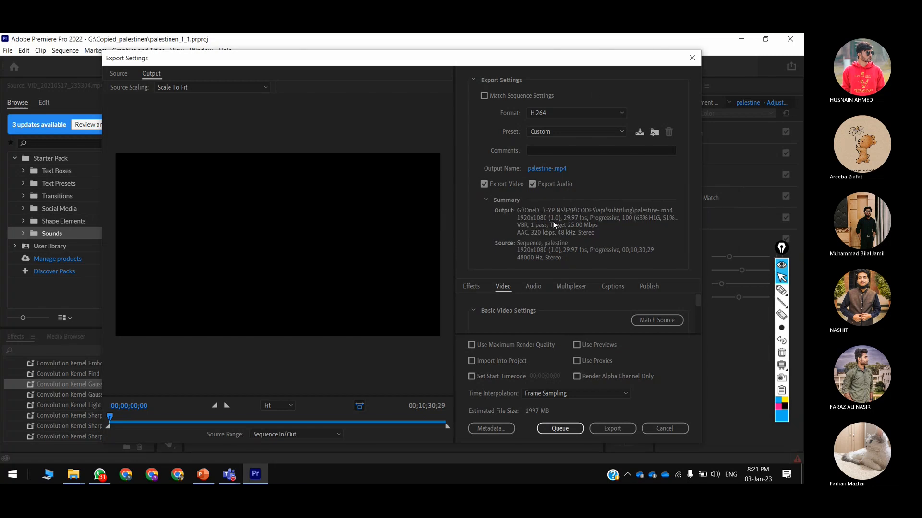
Try matching the export to the sequence settings, and turn that option off again.
left_click(587, 112)
left_click(587, 113)
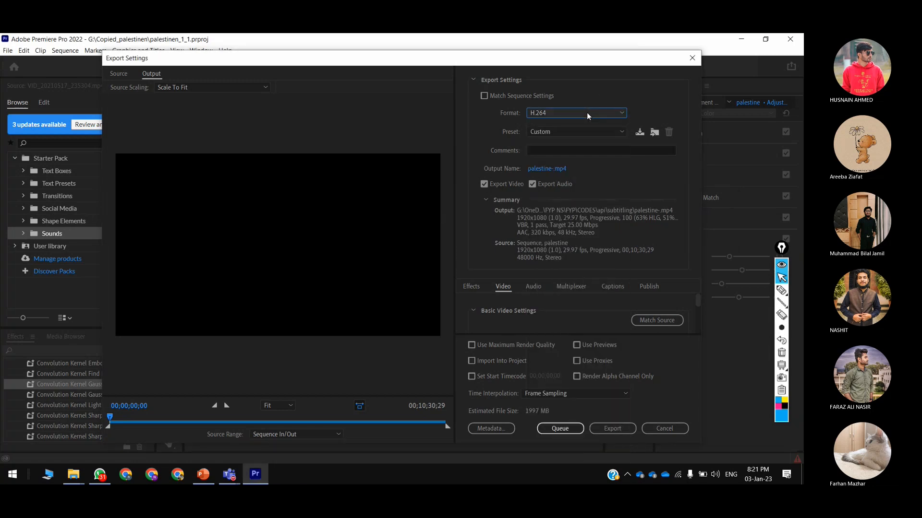
left_click(511, 96)
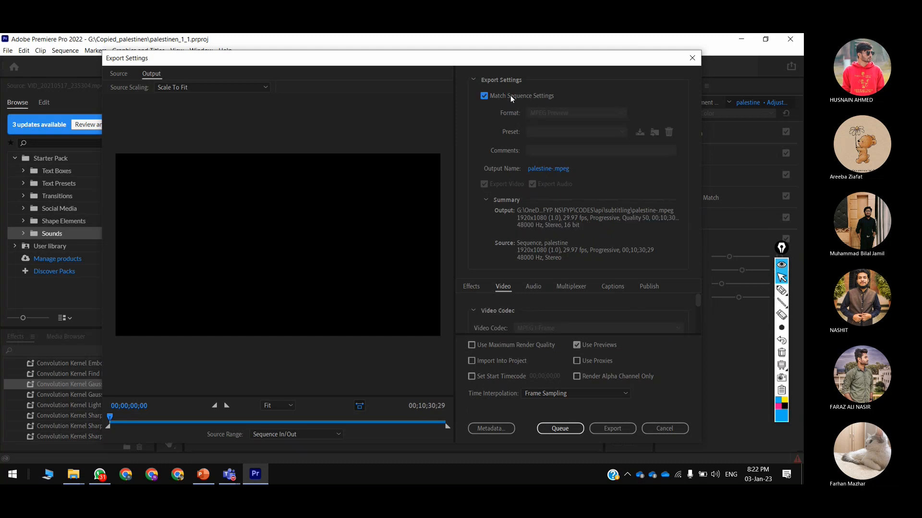
left_click(510, 96)
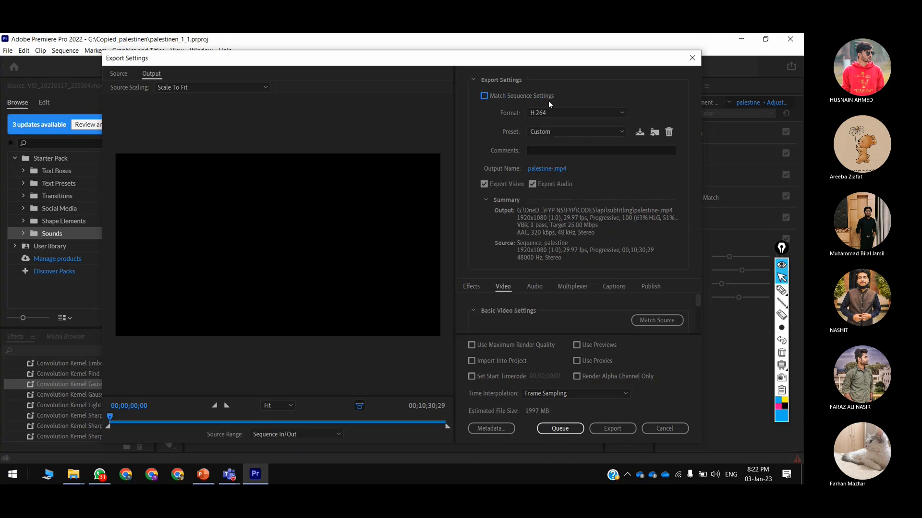
Magnify the list of export formats and choose H.264.
left_click(579, 116)
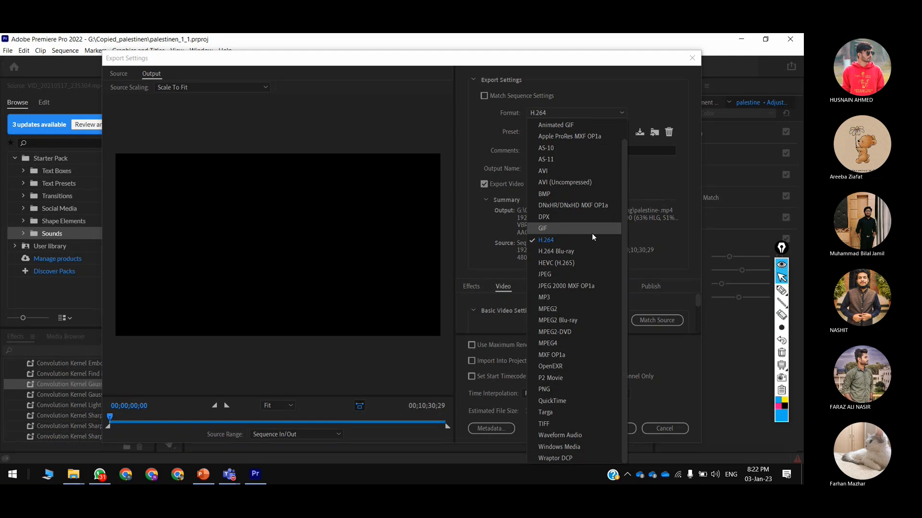
key("super+plus")
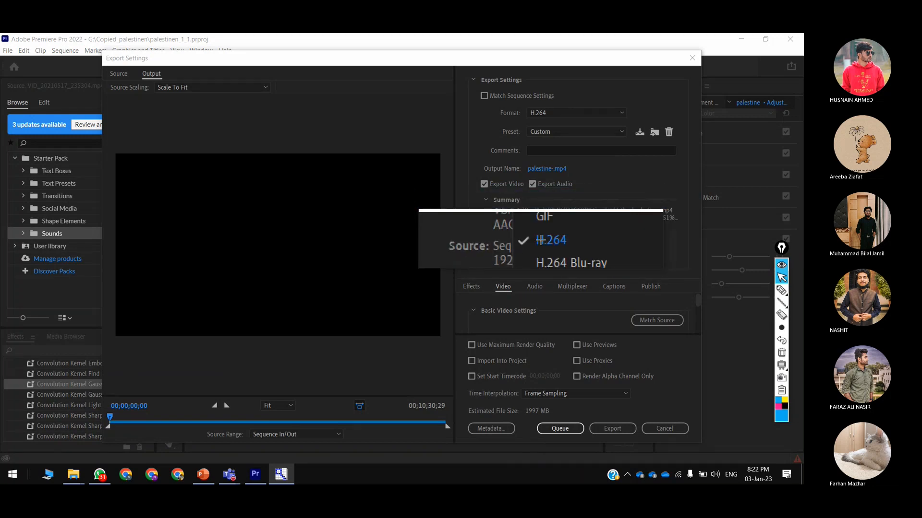
left_click(566, 243)
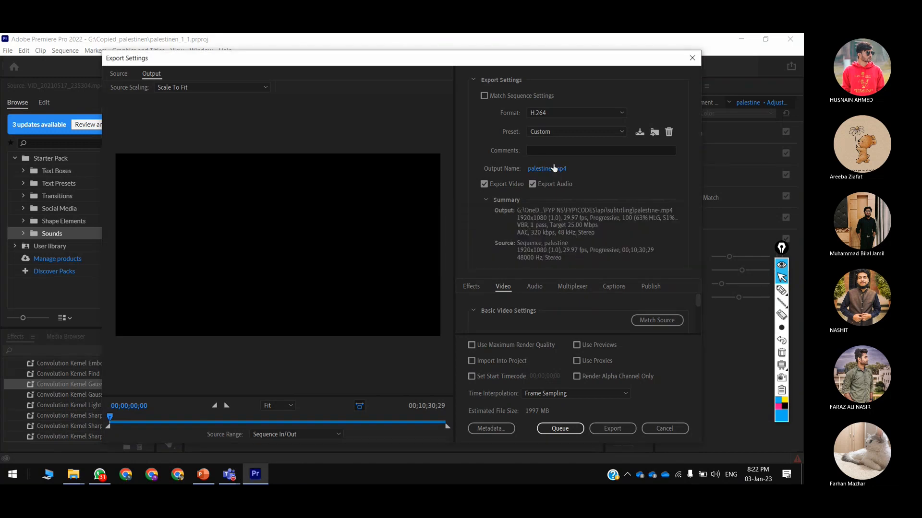
Keep the H.264 format and try the Match Source - High bitrate and Match Source - Adaptive High Bitrate presets.
left_click(580, 109)
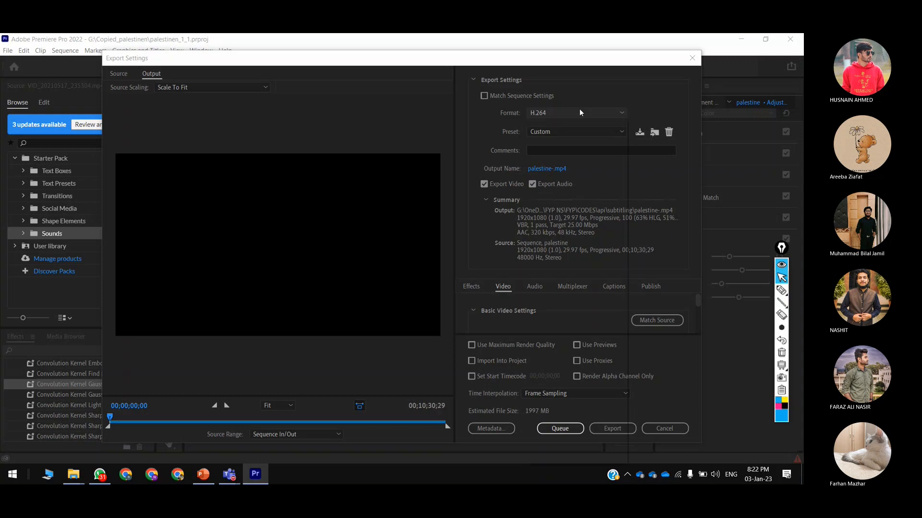
left_click(554, 241)
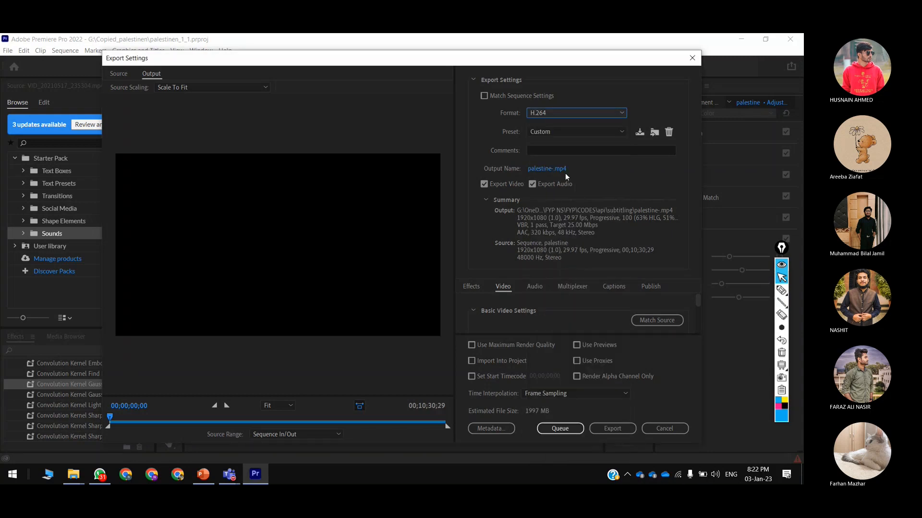
left_click(554, 133)
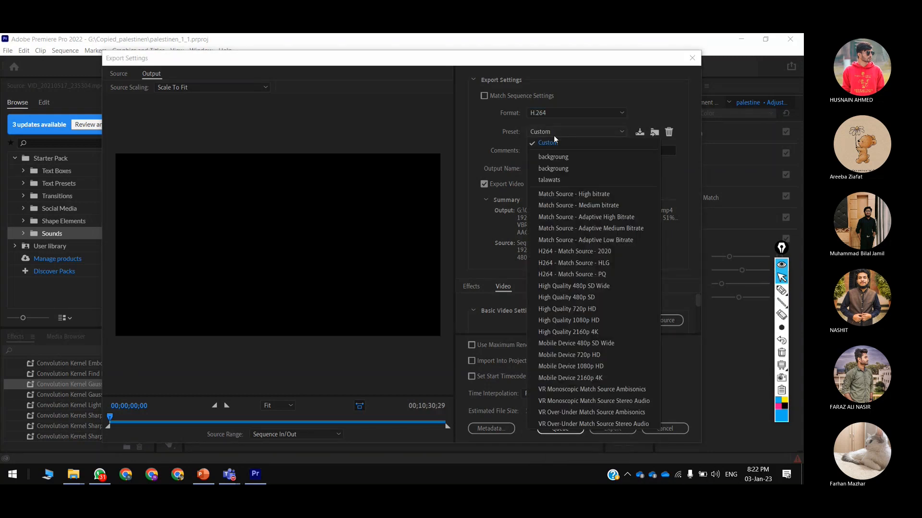
left_click(584, 192)
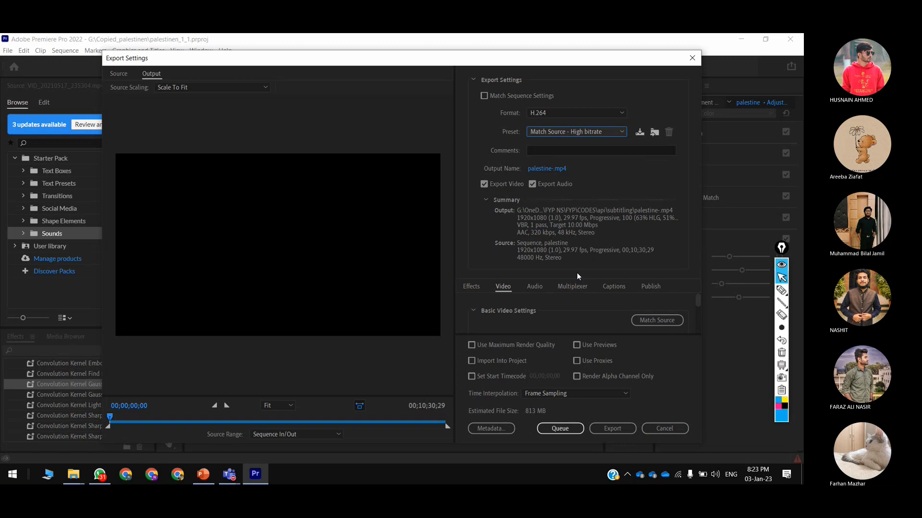
left_click(584, 133)
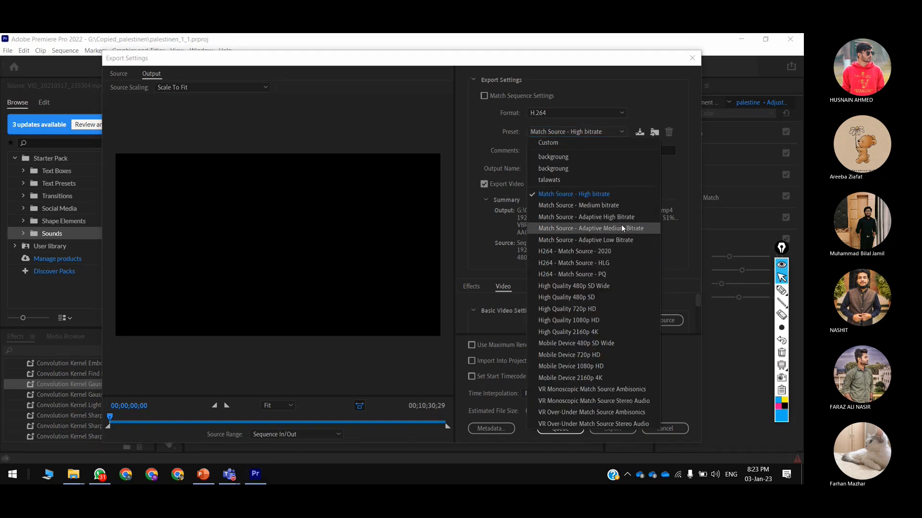
left_click(633, 221)
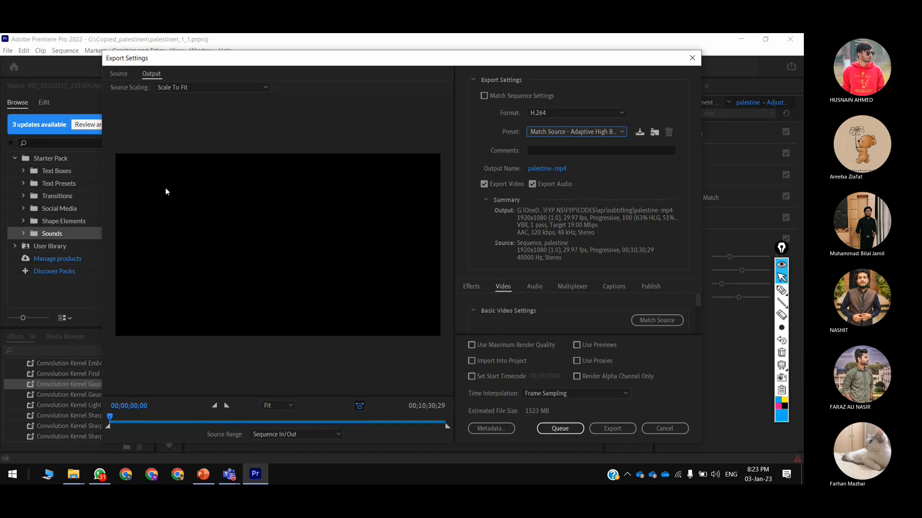
Write the on-screen annotation "HD 15-20" over the export preview with the annotation text tool.
left_click(784, 292)
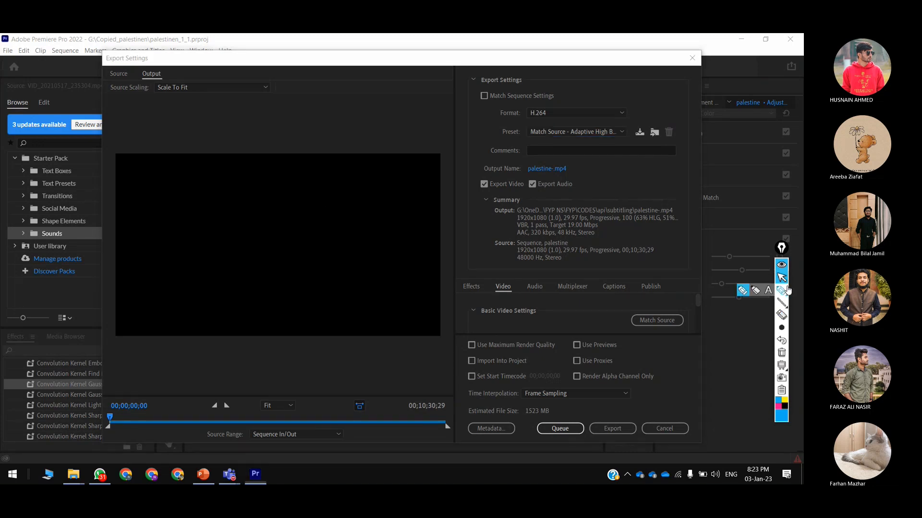
left_click(769, 291)
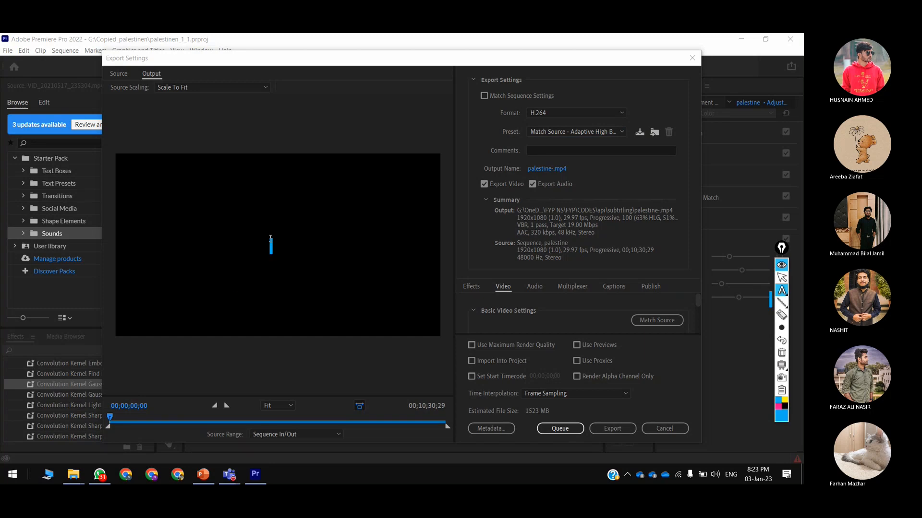
left_click(270, 239)
type("HB")
key("BackSpace")
type("D")
type("2")
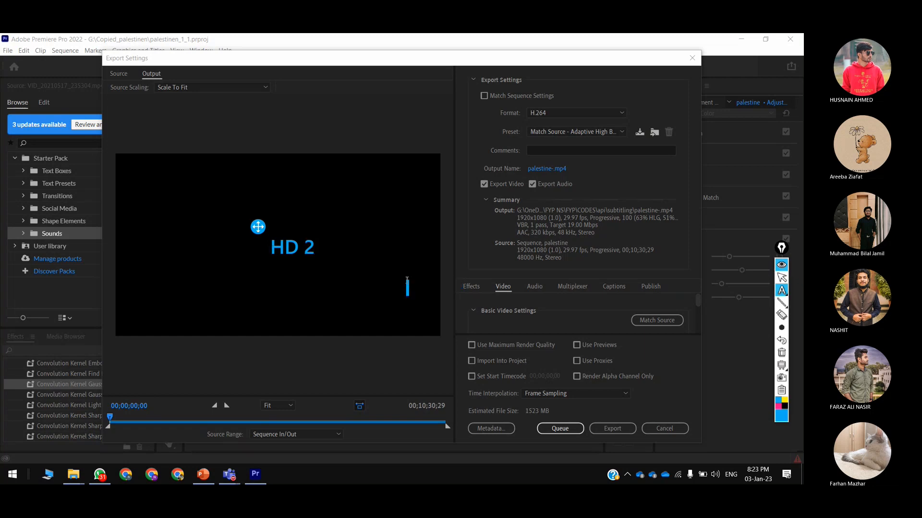
type("0")
key("BackSpace")
key("BackSpace")
type("30")
key("BackSpace")
key("BackSpace")
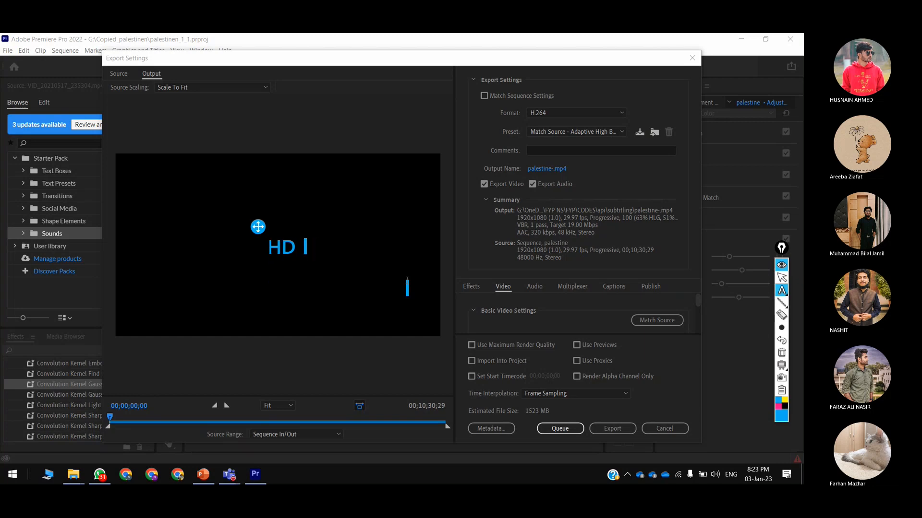
type("15-")
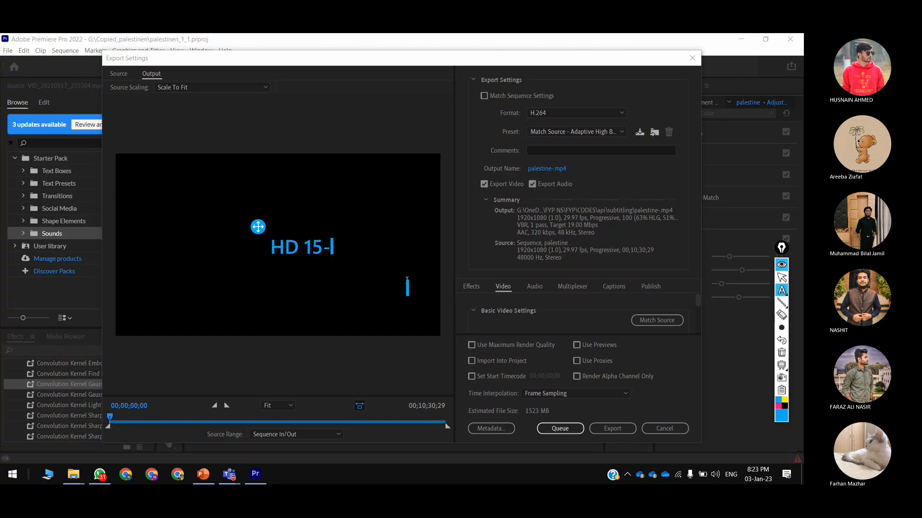
type("20")
Add a second annotation line reading "4K 40-35" and finish the text.
key("Return")
type("4K")
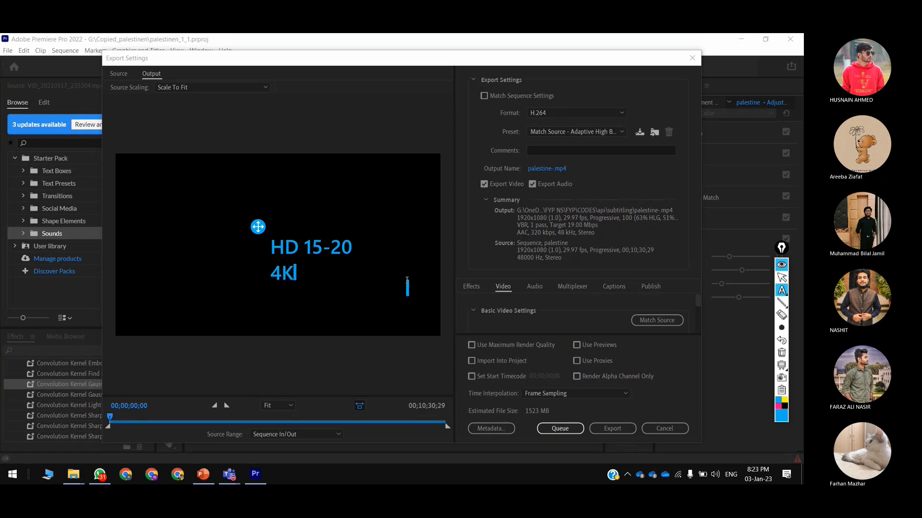
type(" 40-35")
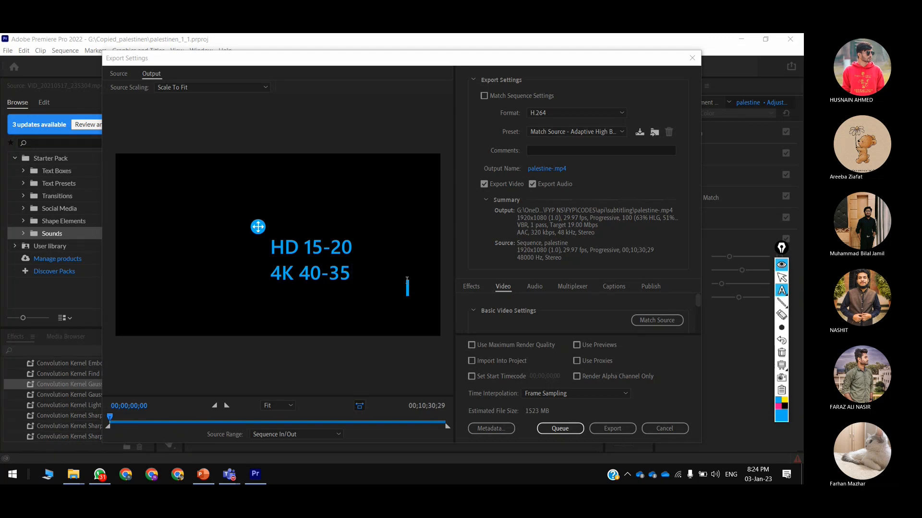
key("Escape")
Try the Mobile Device 2160p 4K export preset, and switch back to Match Source - High bitrate.
left_click(577, 134)
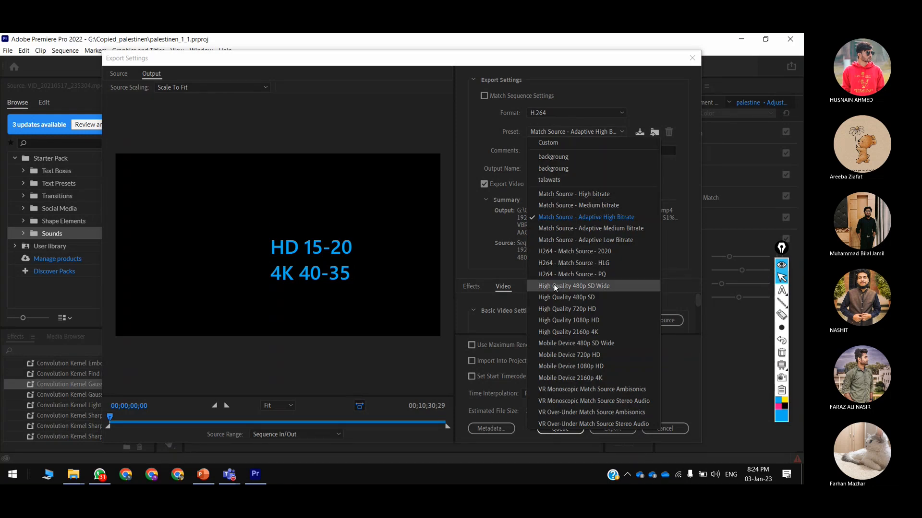
left_click(615, 379)
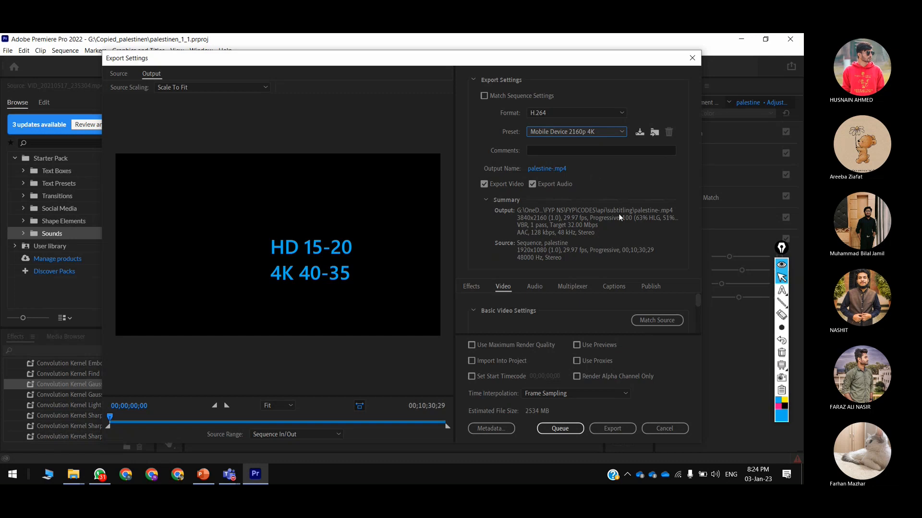
left_click(584, 131)
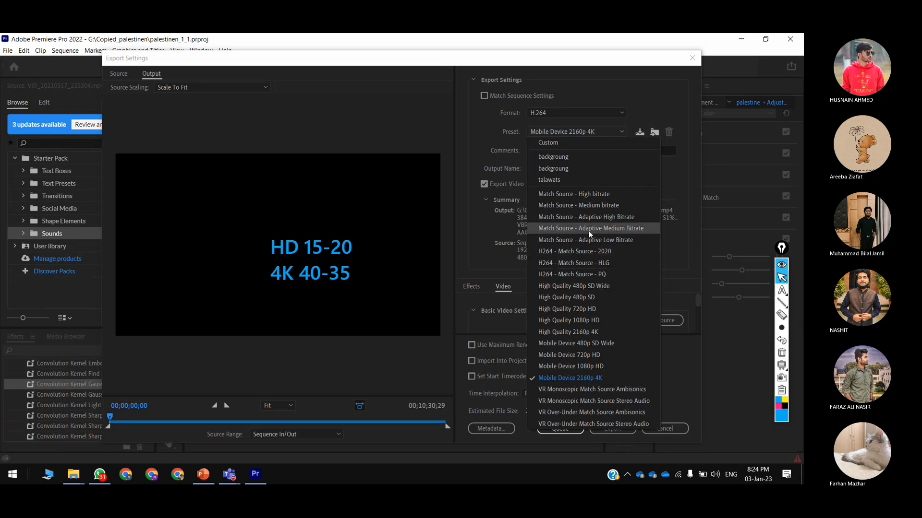
left_click(588, 194)
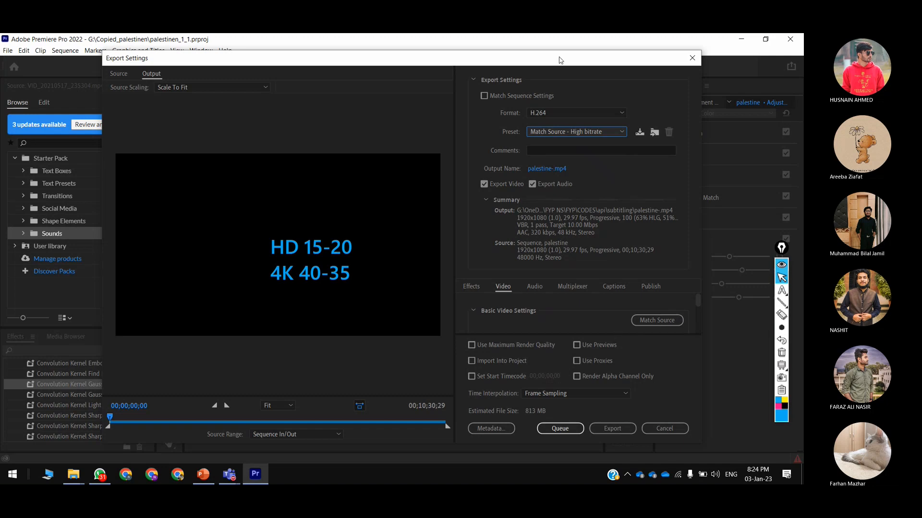
Examine the video bitrate settings of the export and close the export settings.
left_click_drag(555, 50, 555, 34)
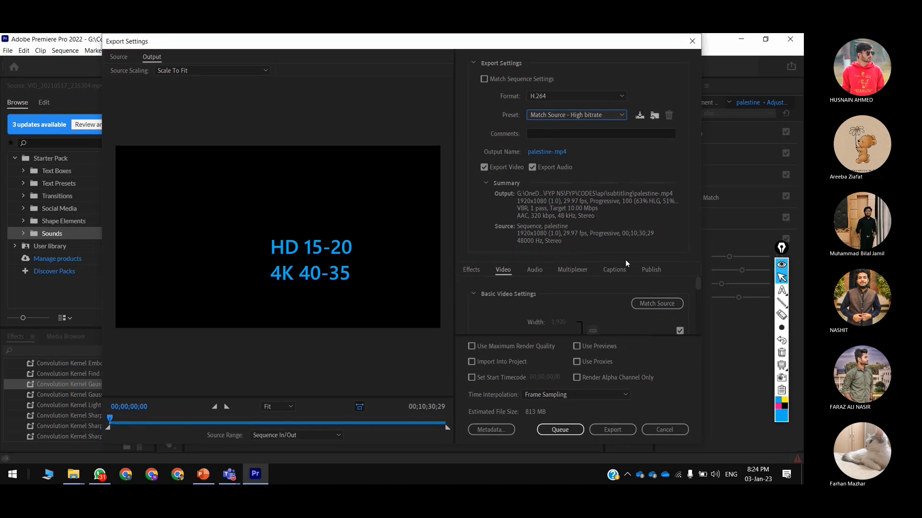
scroll(697, 289, "down", 5)
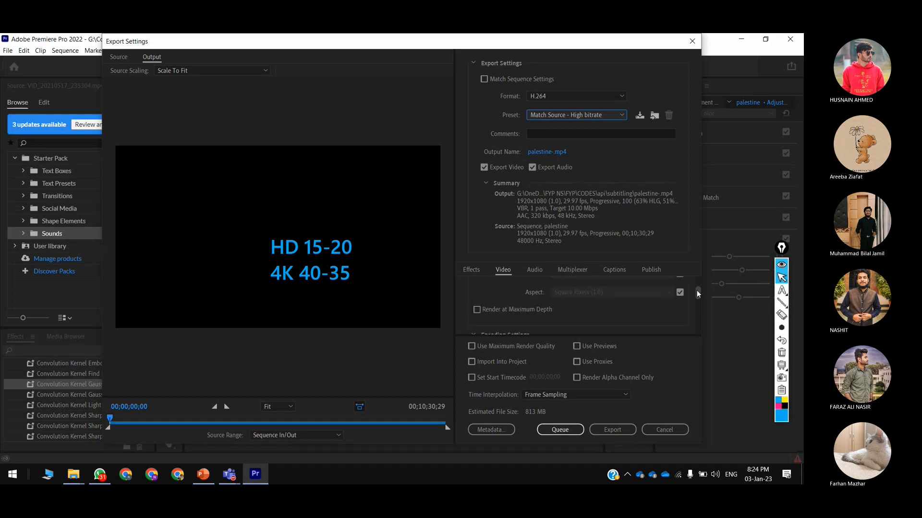
left_click_drag(696, 294, 695, 318)
scroll(695, 318, "down", 2)
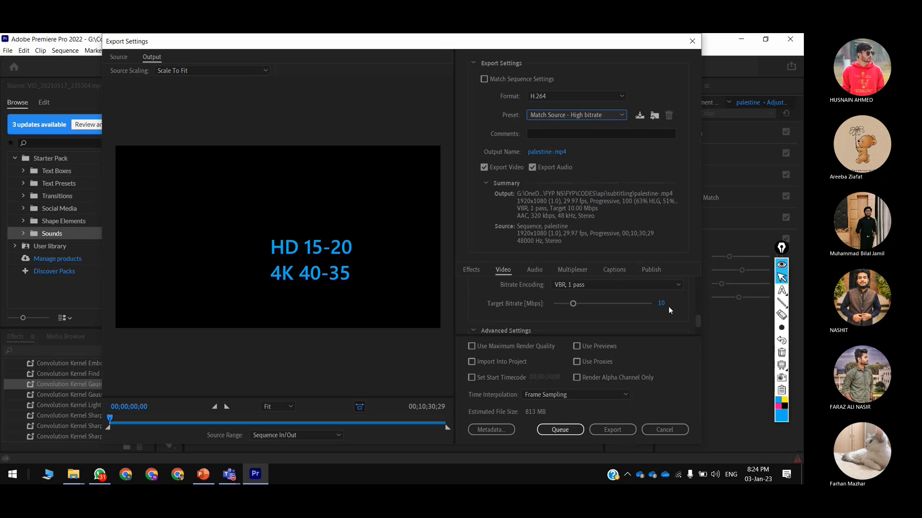
key("Escape")
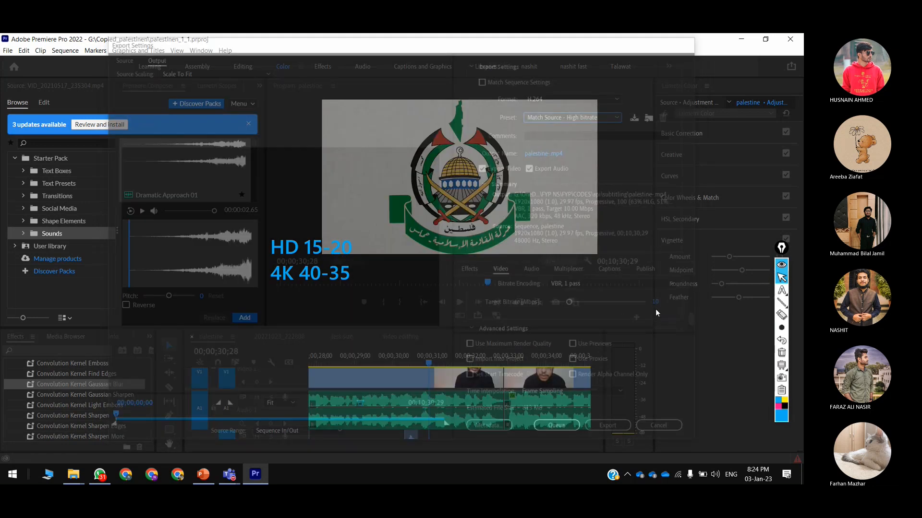
Reopen the export settings, accepting the offline material, and choose the Match Source - High bitrate preset.
key("ctrl+s")
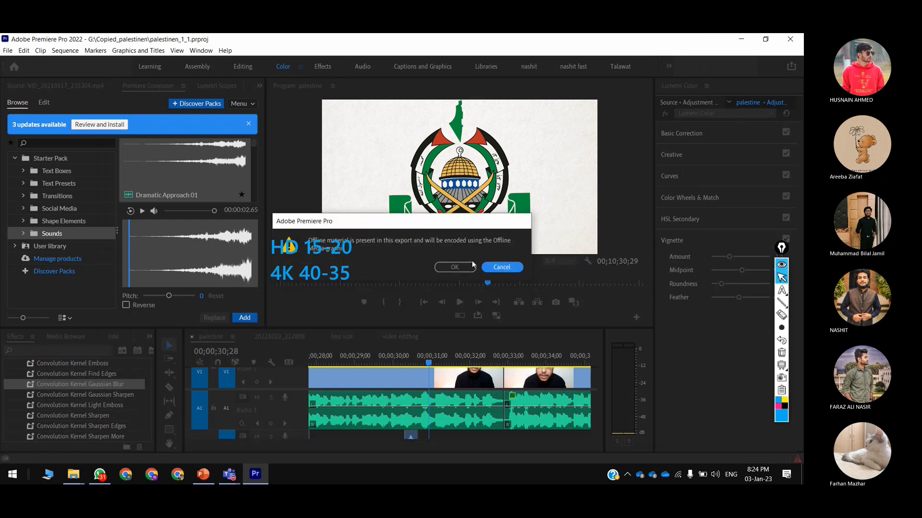
left_click(454, 264)
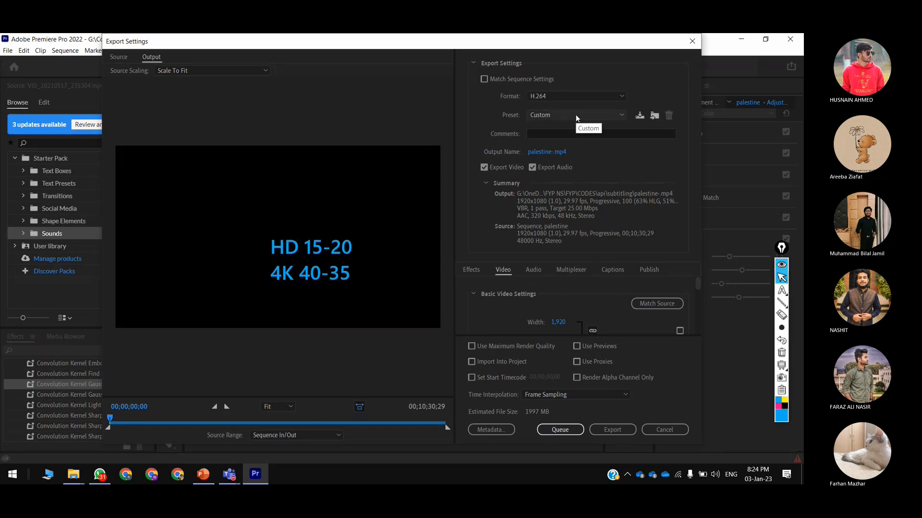
left_click(575, 114)
left_click(686, 174)
left_click(609, 114)
left_click(618, 177)
Magnify the bitrate encoding options for the export and leave VBR, 1 pass selected.
left_click_drag(697, 286, 698, 322)
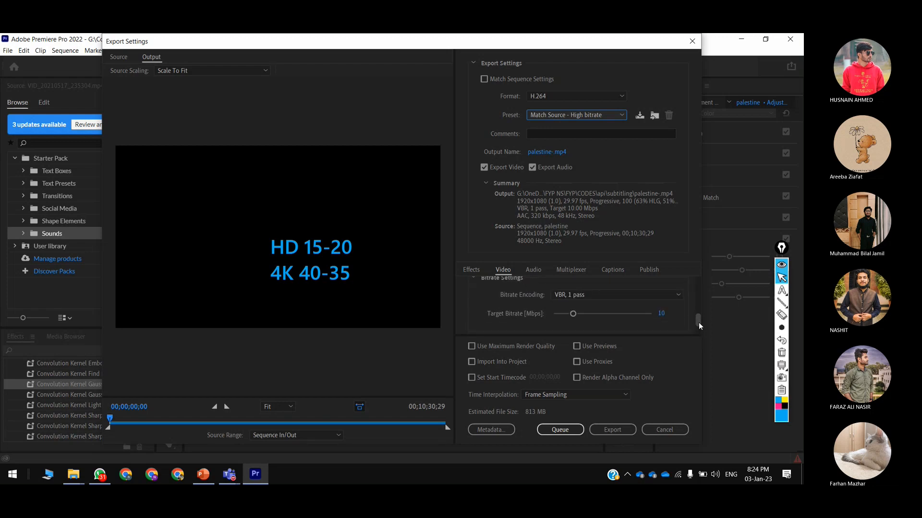
left_click(585, 294)
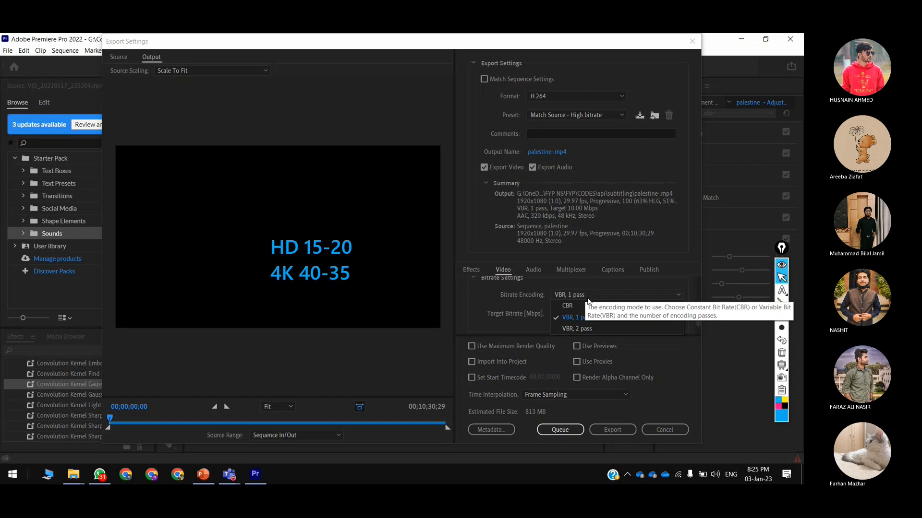
key("super+plus")
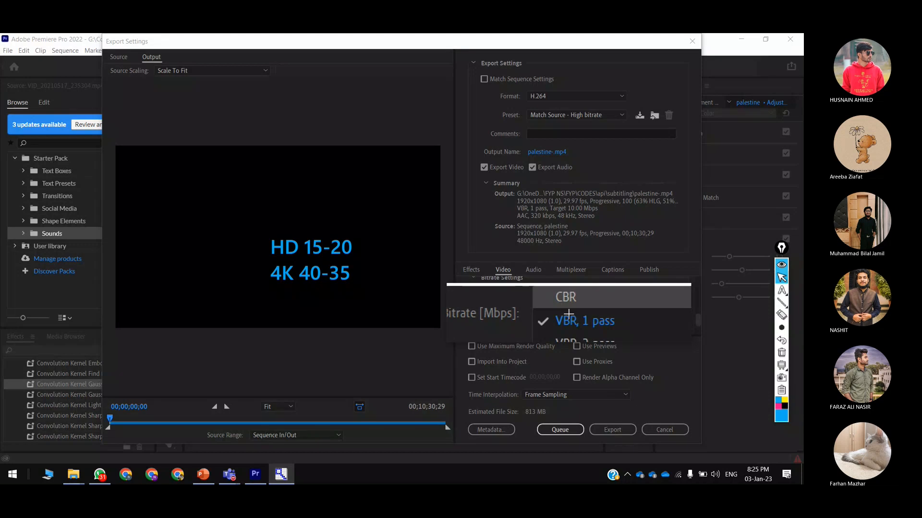
left_click(584, 304)
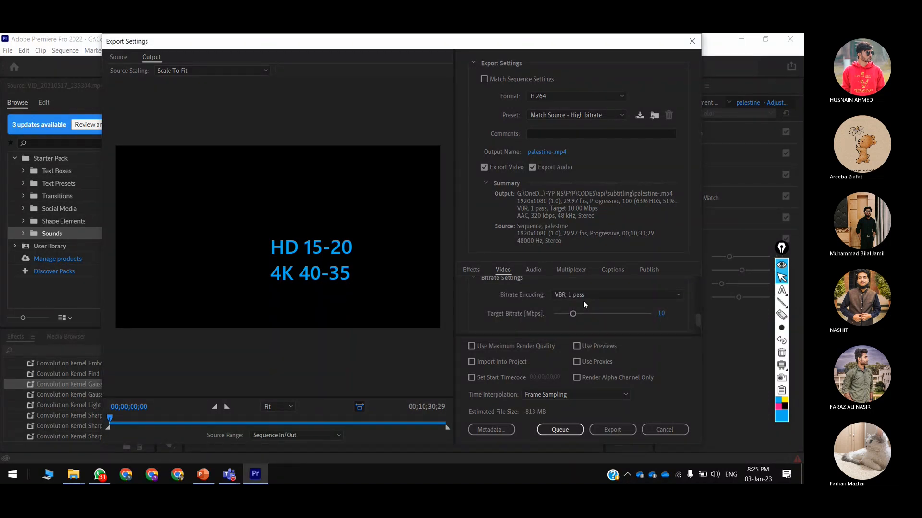
Set the export's target bitrate to 15 Mbps, and raise it to 20 Mbps.
left_click(662, 314)
type("15")
key("Return")
left_click(662, 312)
type("20")
key("Return")
Show where the export's file name and location are chosen, and cancel the export.
left_click(543, 152)
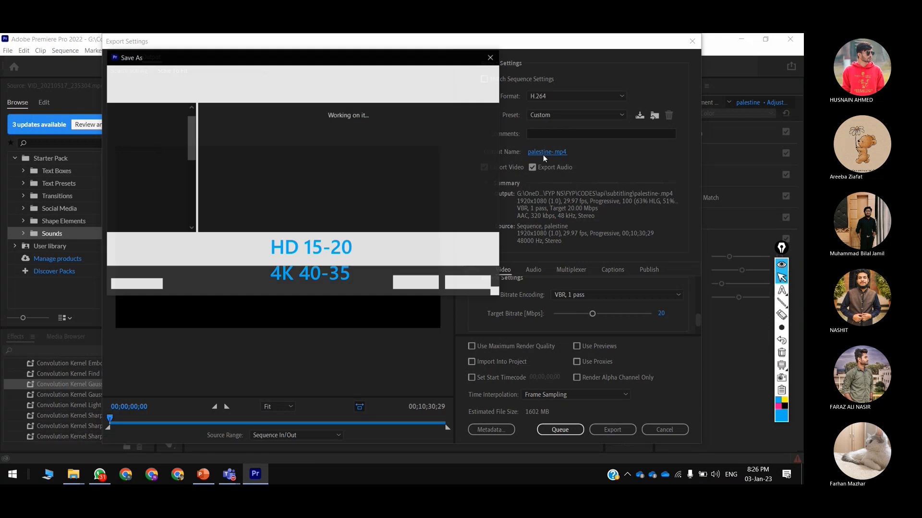
left_click(447, 285)
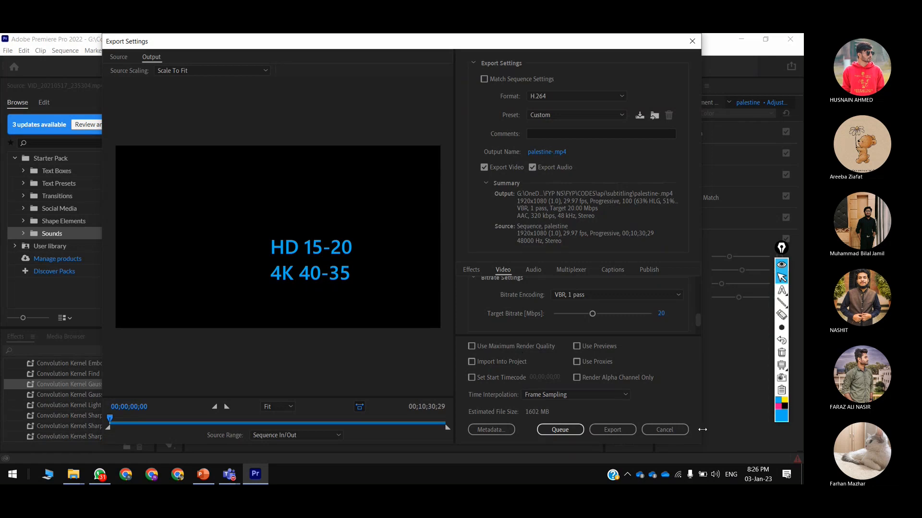
left_click(671, 434)
Show the less size sequence in an enlarged timeline from its start, with several minutes in view.
key("grave")
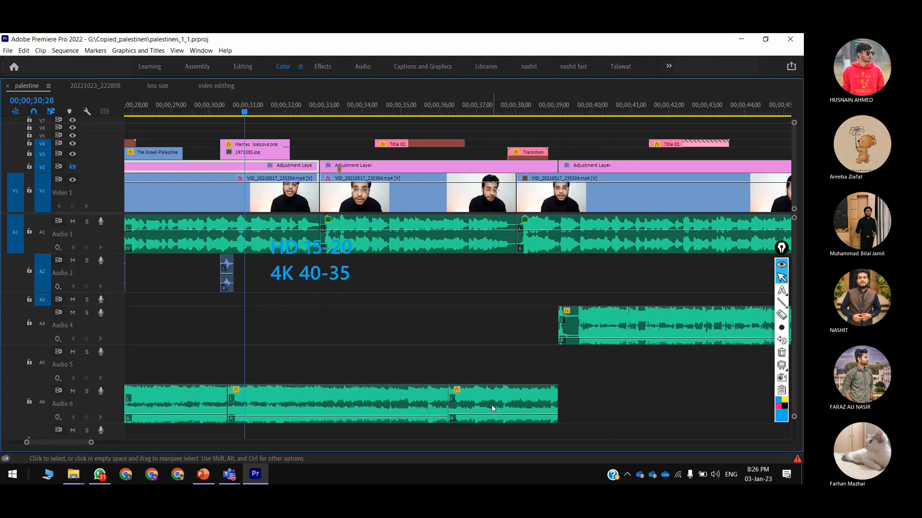
left_click(158, 86)
scroll(228, 150, "up", 5)
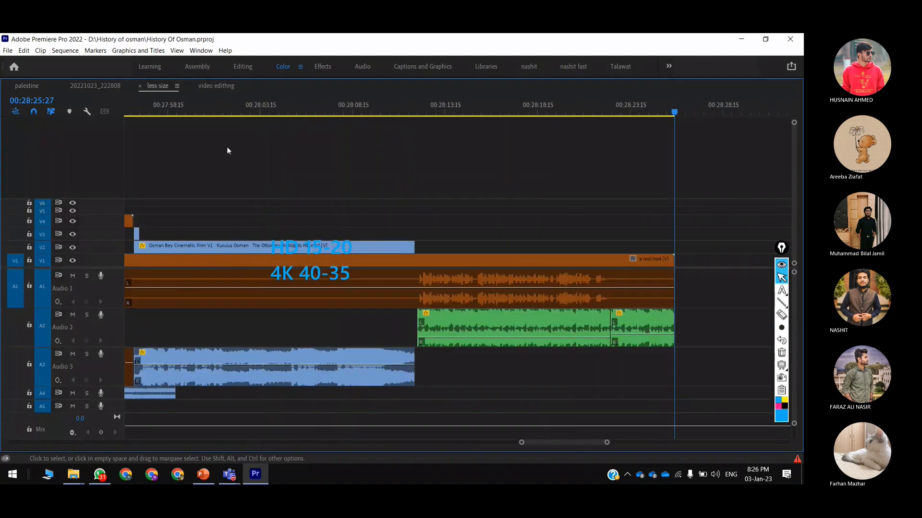
key("Home")
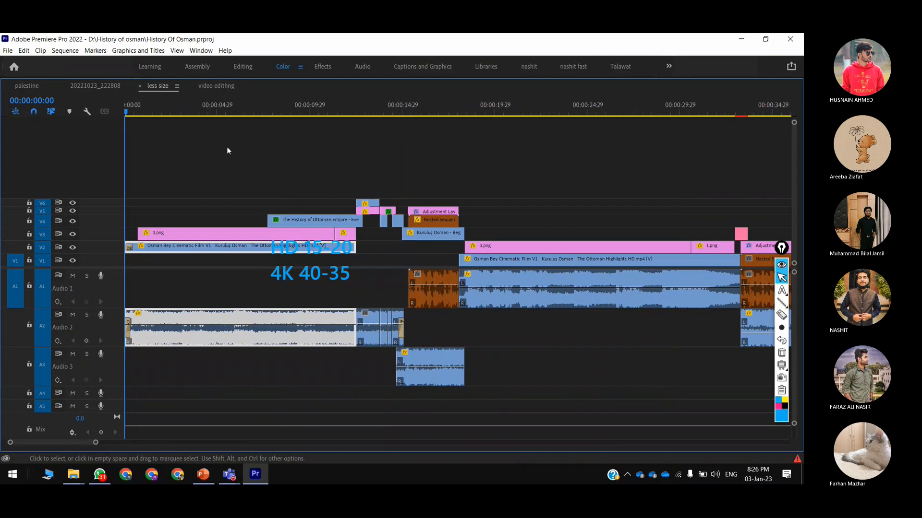
key("minus")
key("minus")
key("minus")
key("minus")
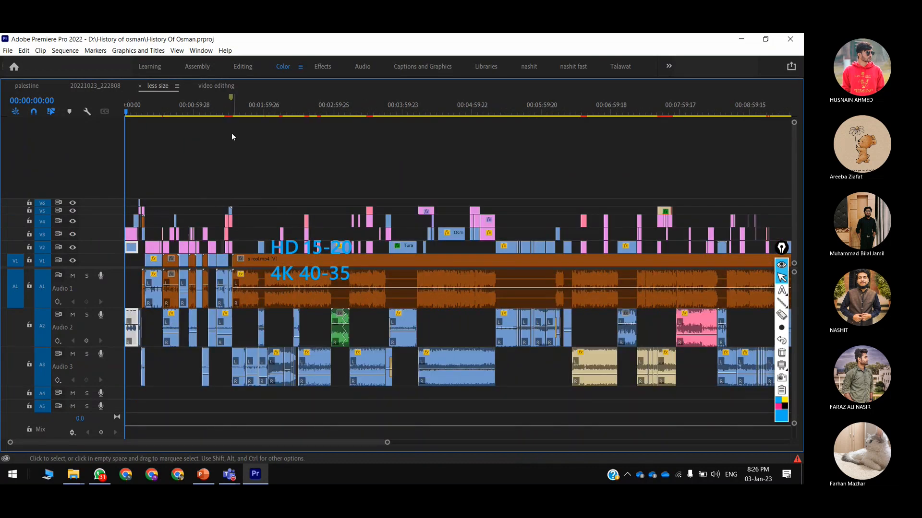
Show the less size sequence's frame at 00:01:29:13 in detail and restore the normal panel layout.
left_click(229, 114)
key("equal")
key("equal")
key("equal")
key("equal")
key("equal")
key("equal")
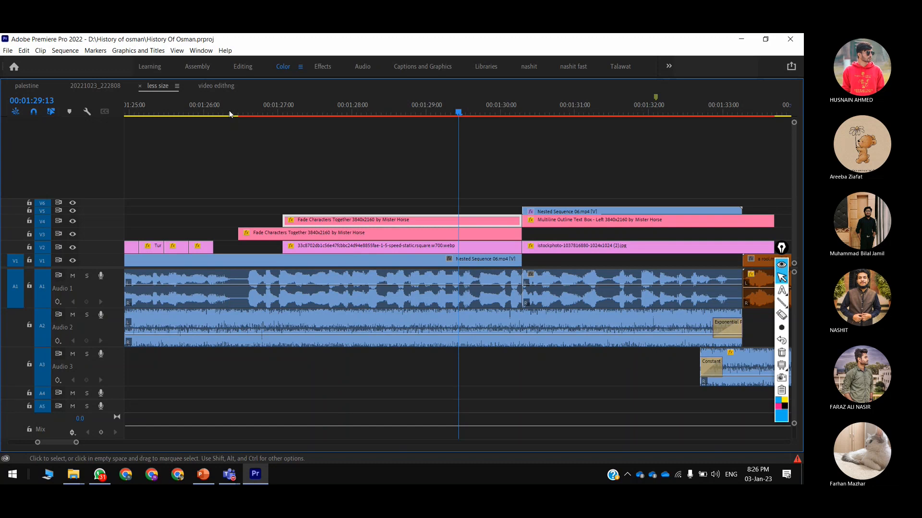
key("grave")
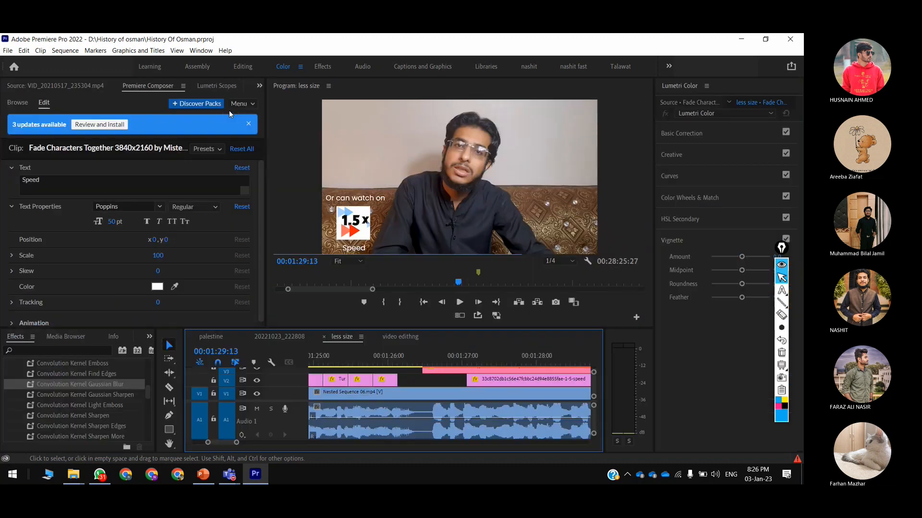
Enlarge the less size timeline, switch to PowerPoint and show the "What else?" slide of the presentation.
key("grave")
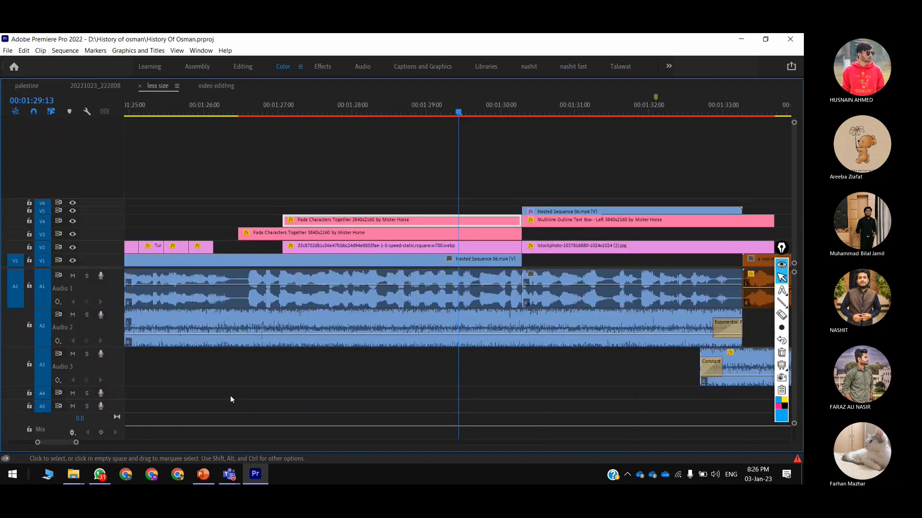
left_click(375, 379)
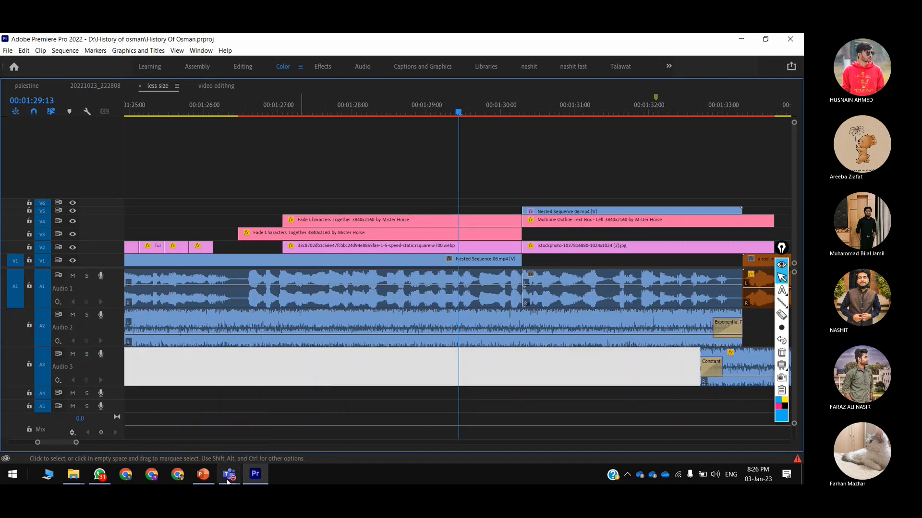
left_click(197, 479)
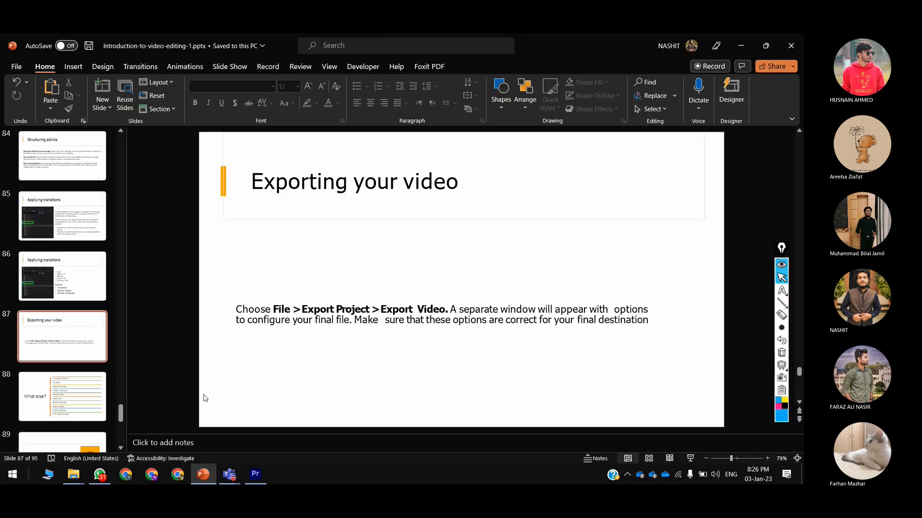
key("Down")
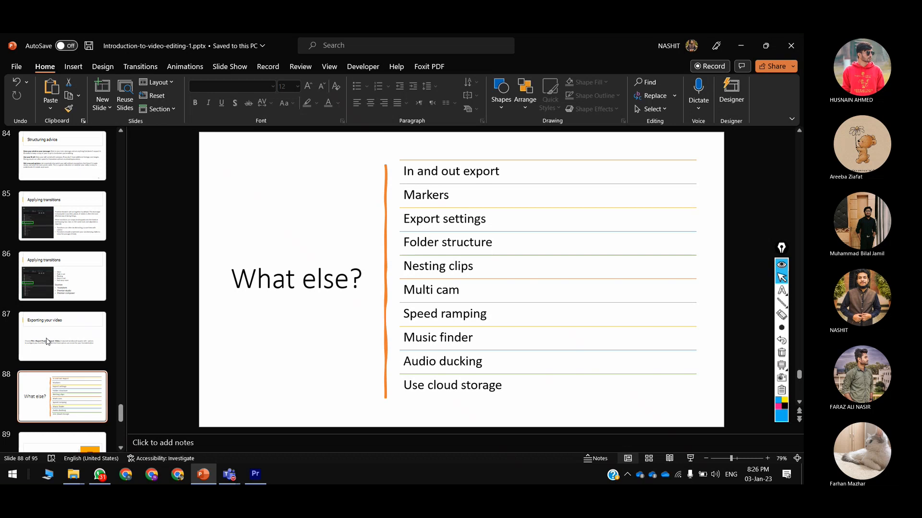
key("Down")
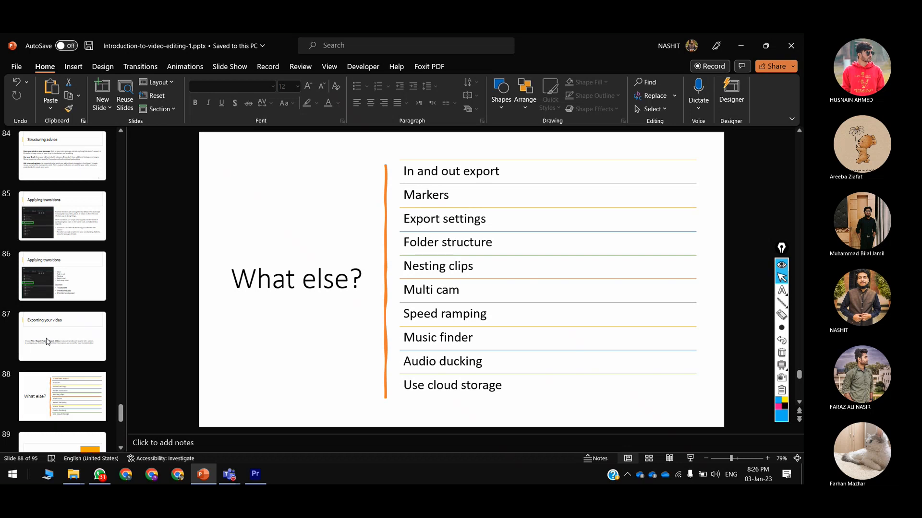
Switch back to Premiere Pro and show the first several minutes of the less size sequence in the timeline.
key("alt+Tab")
key("=")
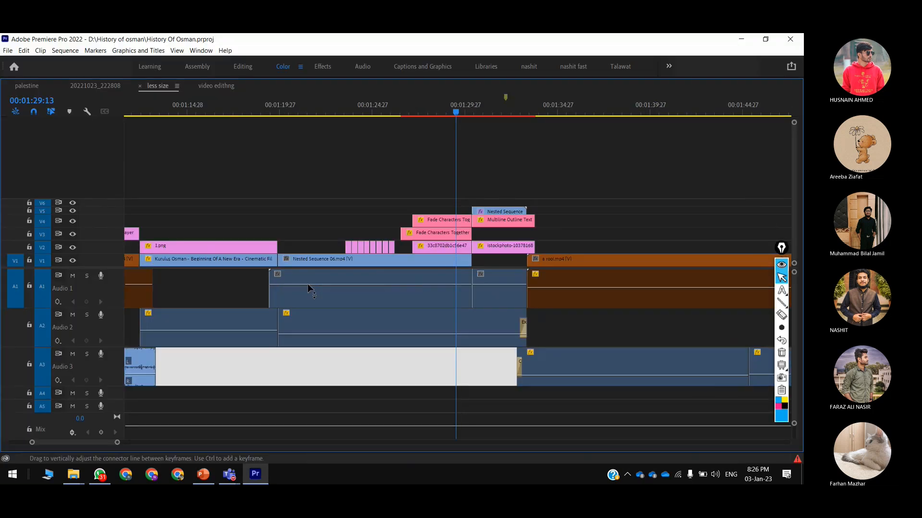
key("minus")
key("minus")
key("minus")
key("minus")
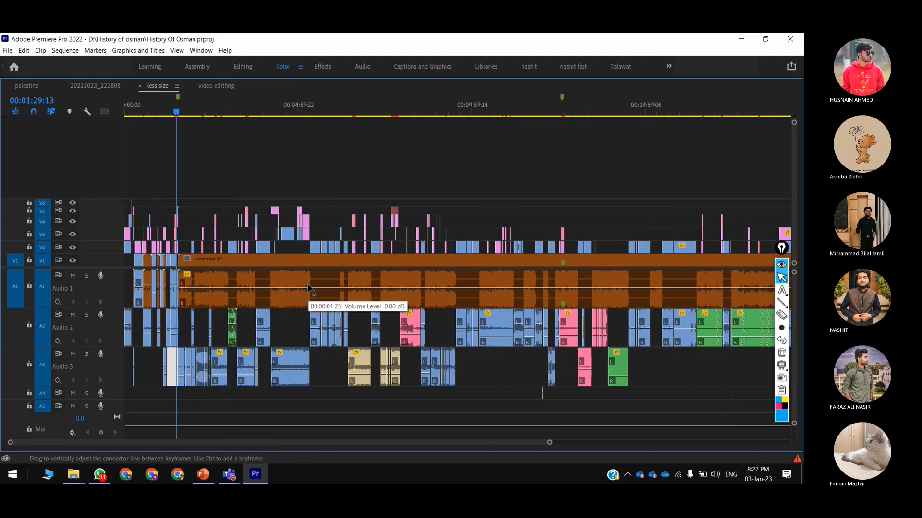
key("=")
Mark an In point at 00:01:31:00 and an Out point at 00:02:58:19 in the less size sequence.
left_click(358, 111)
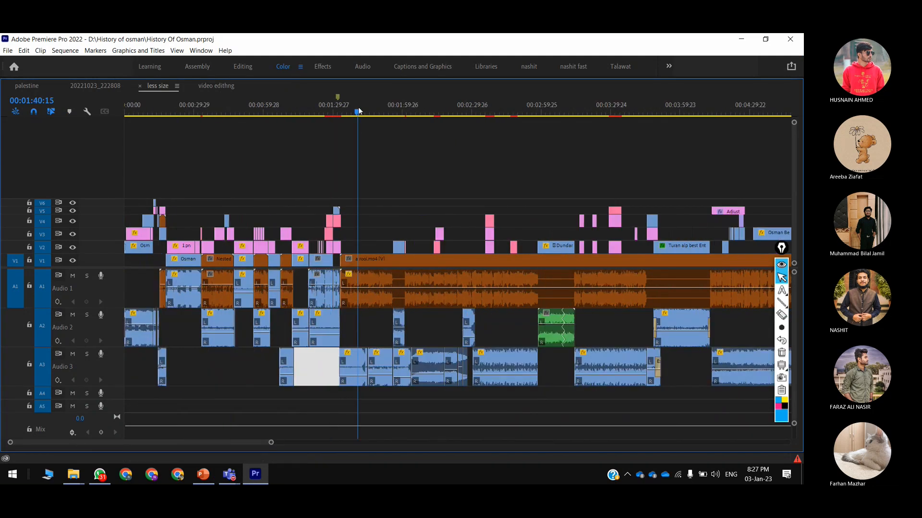
key("d")
left_click(558, 113)
key("d")
left_click(371, 107)
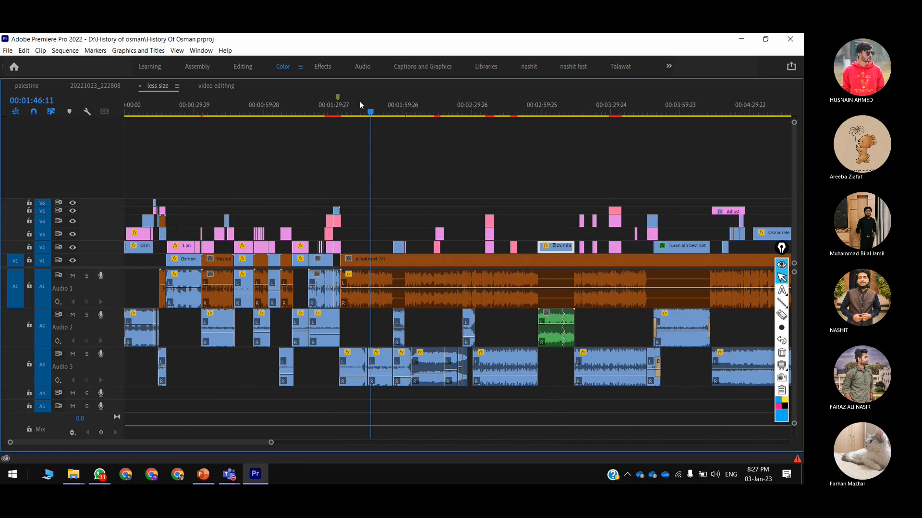
left_click(336, 111)
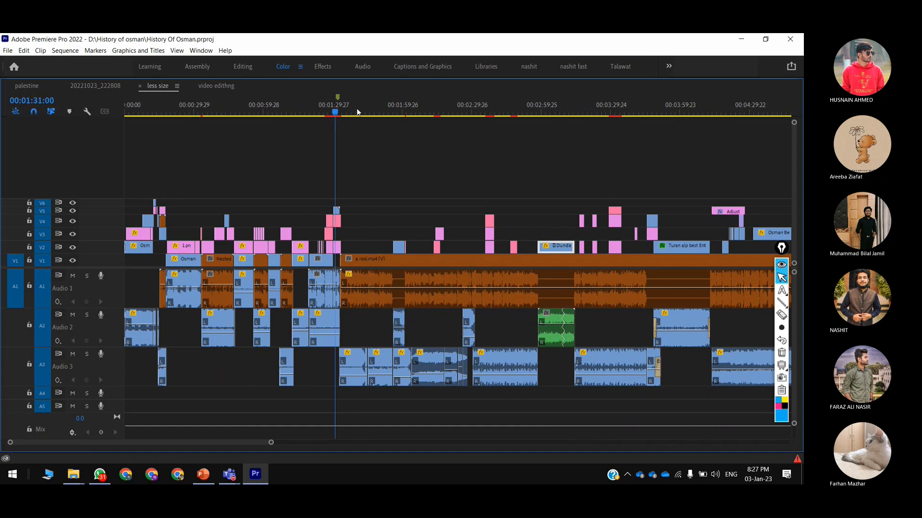
key("i")
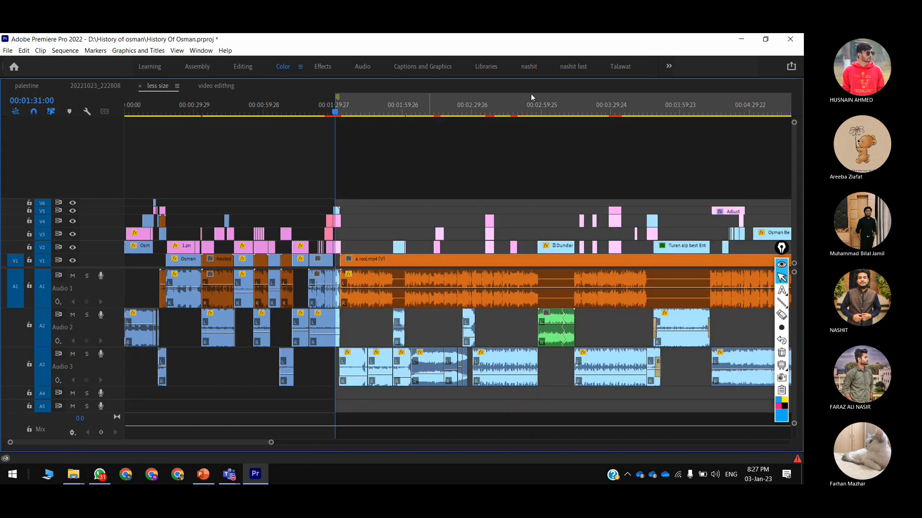
left_click(551, 107)
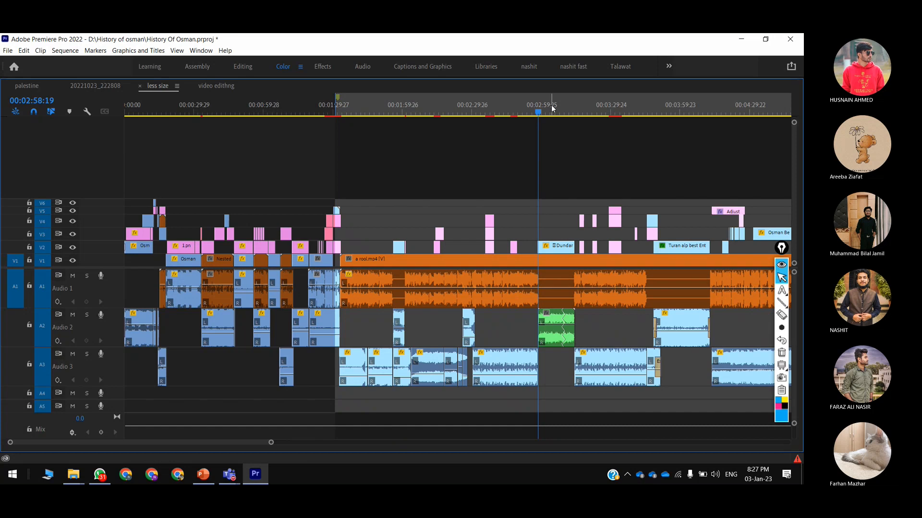
key("o")
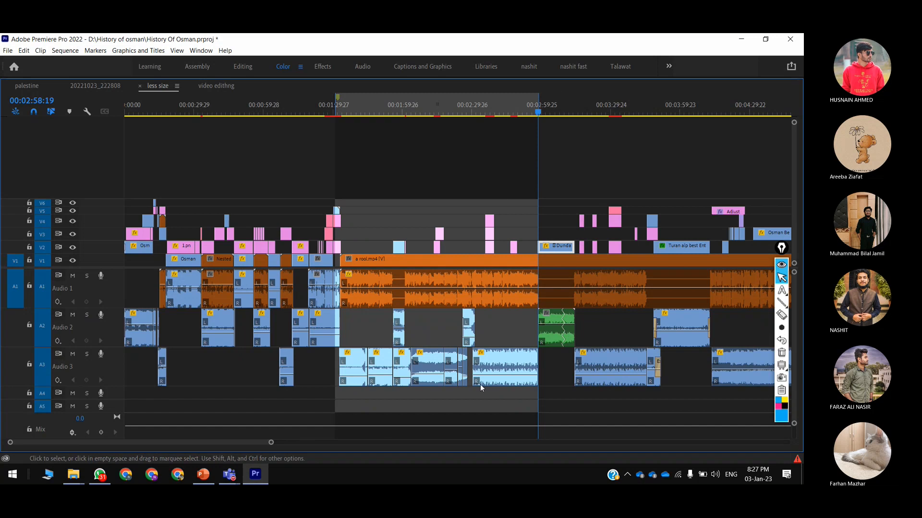
Open the export settings for the marked range, accepting the offline media notice, and close them without exporting.
key("ctrl+m")
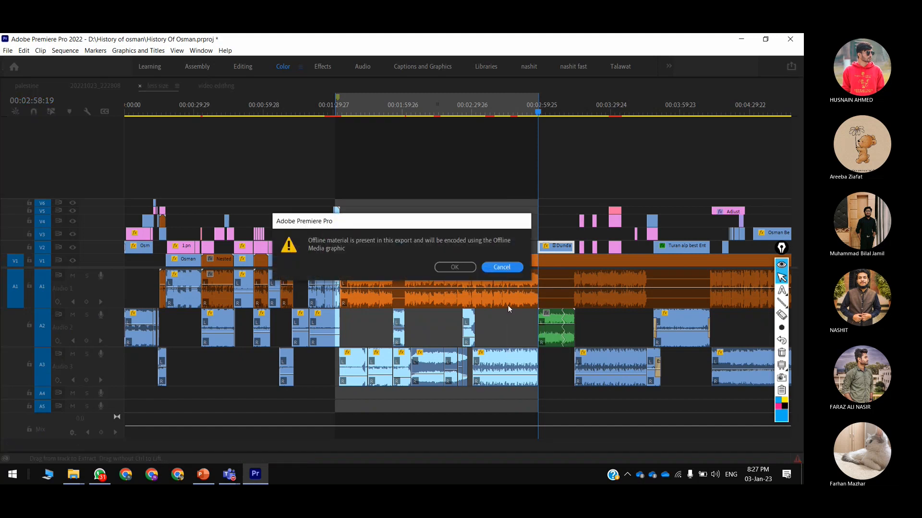
key("Tab")
key("Return")
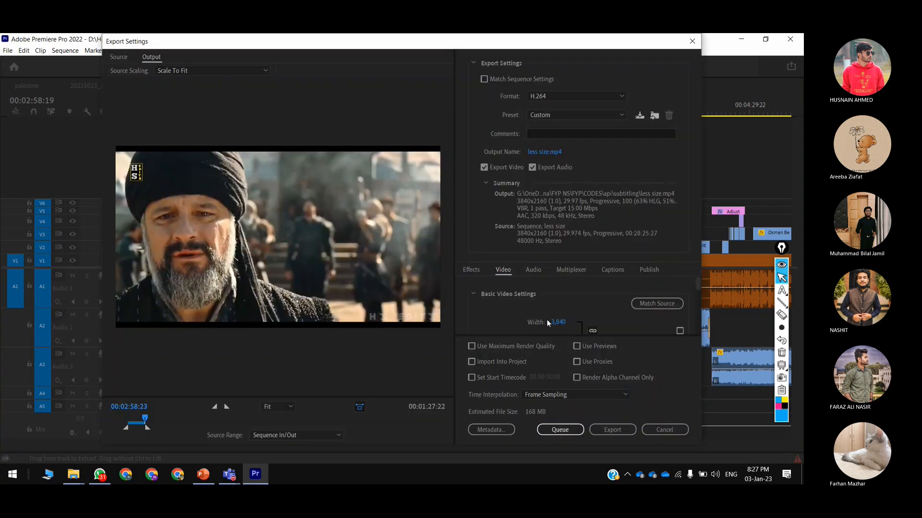
left_click(657, 431)
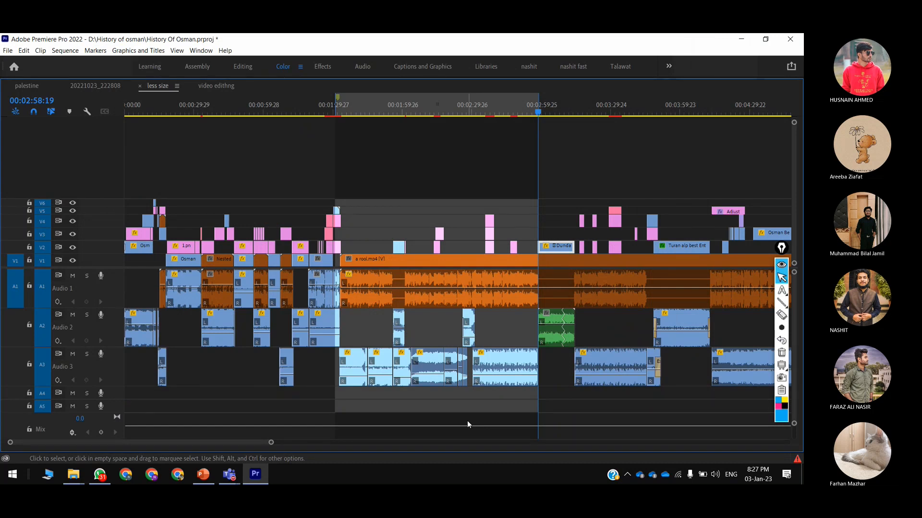
Clear the In and Out points from the less size sequence.
key("ctrl+shift+o")
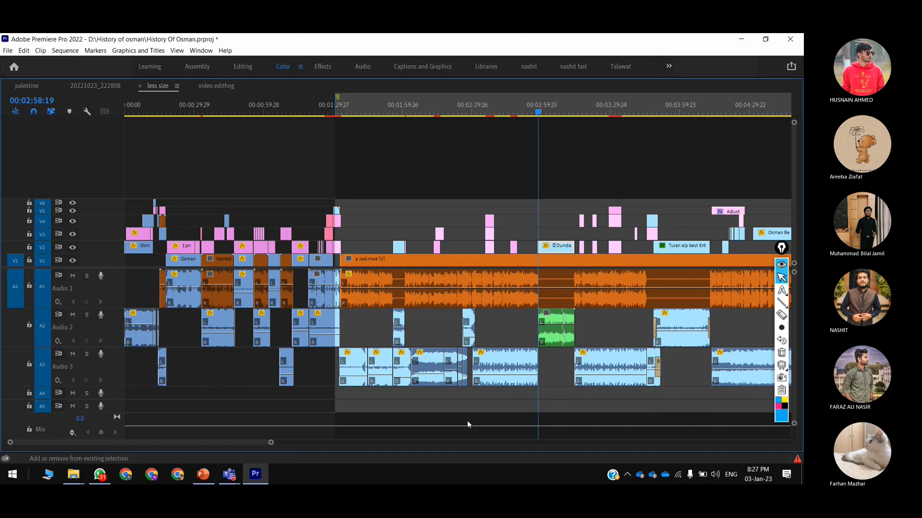
key("ctrl+o")
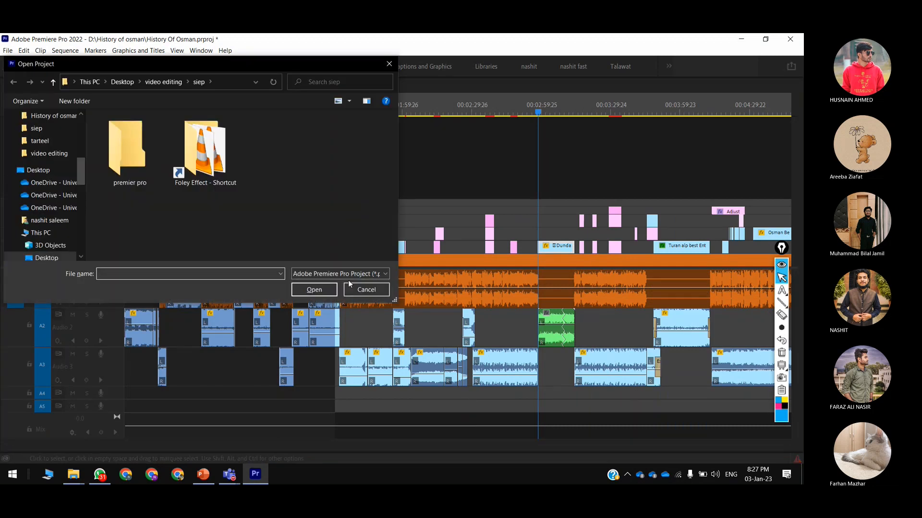
left_click(355, 289)
right_click(465, 108)
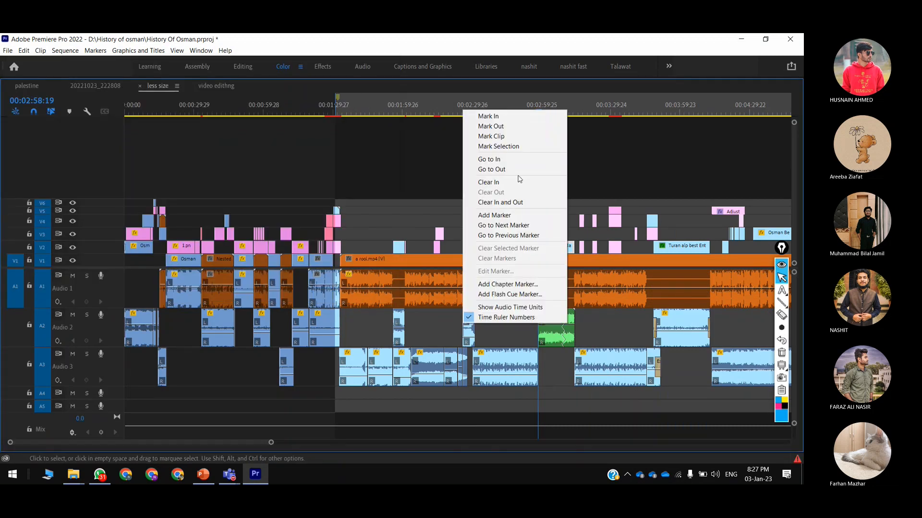
left_click(519, 202)
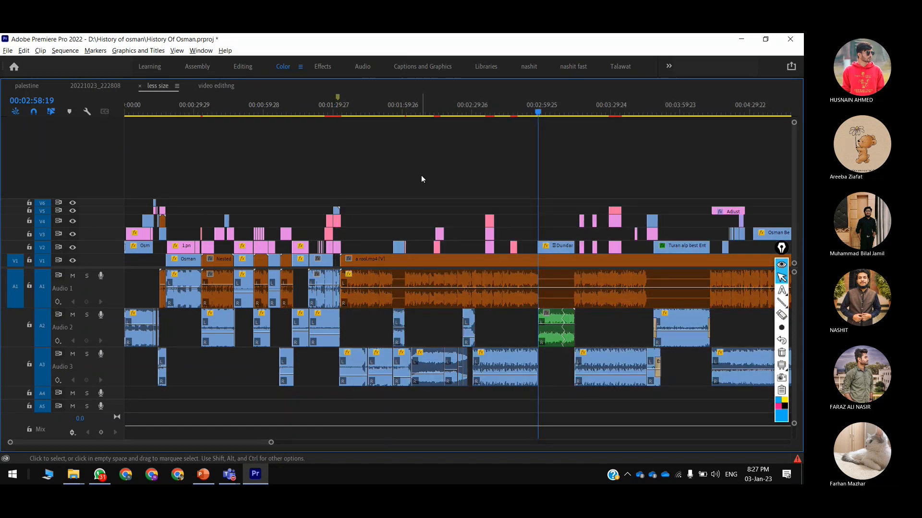
Check the topics slide in PowerPoint, return to Premiere Pro and show the sequence's marker list enlarged.
key("alt+Tab")
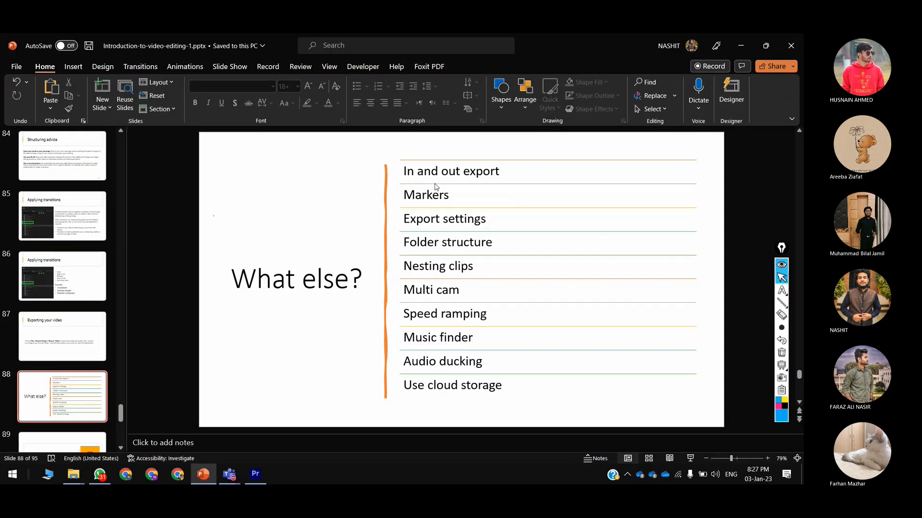
key("alt+Tab")
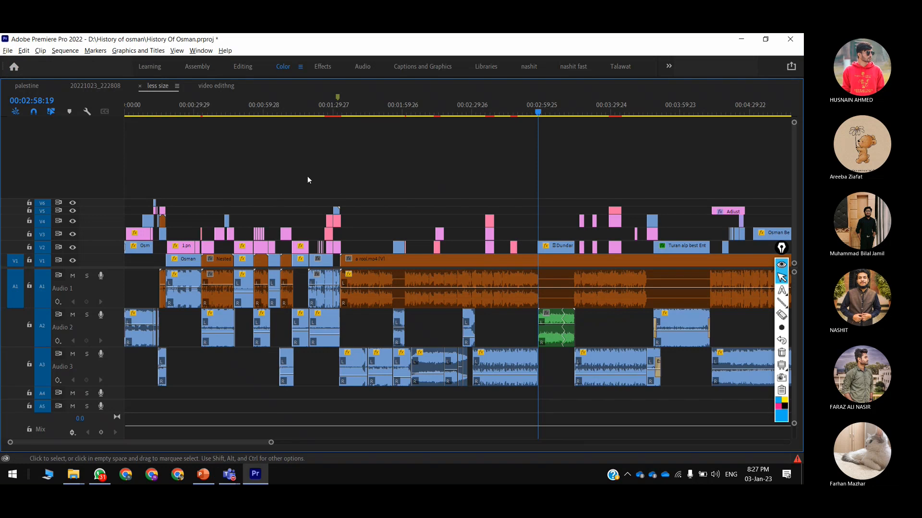
key("grave")
key("grave")
key("grave")
key("grave")
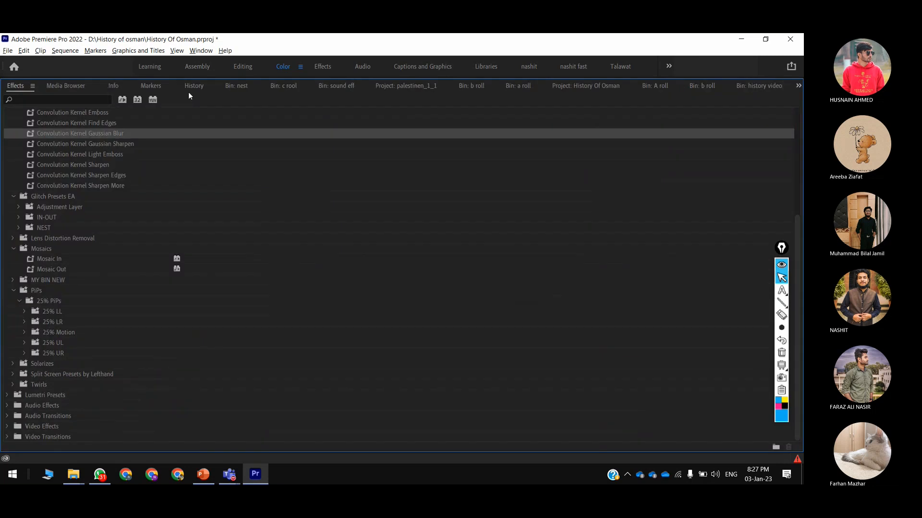
left_click(160, 88)
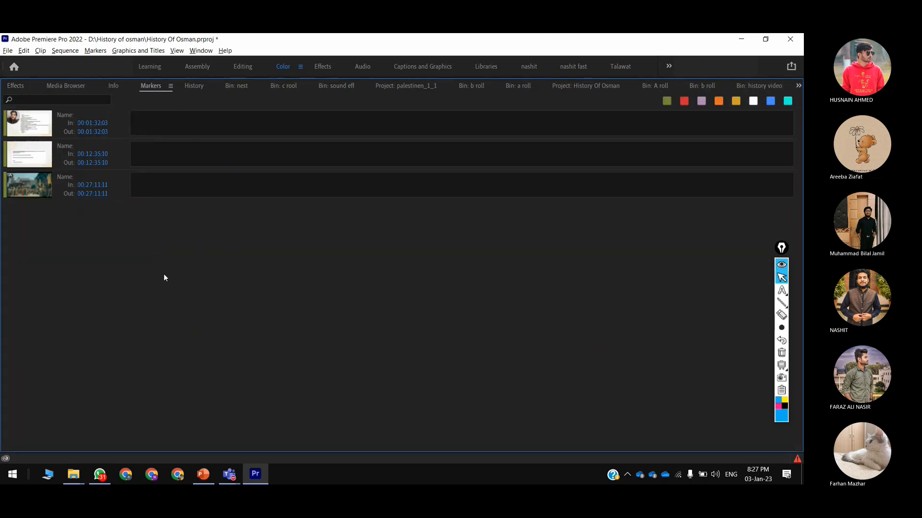
Jump to the first marker at 00:01:32:03 from the marker list and show the enlarged timeline.
left_click(50, 129)
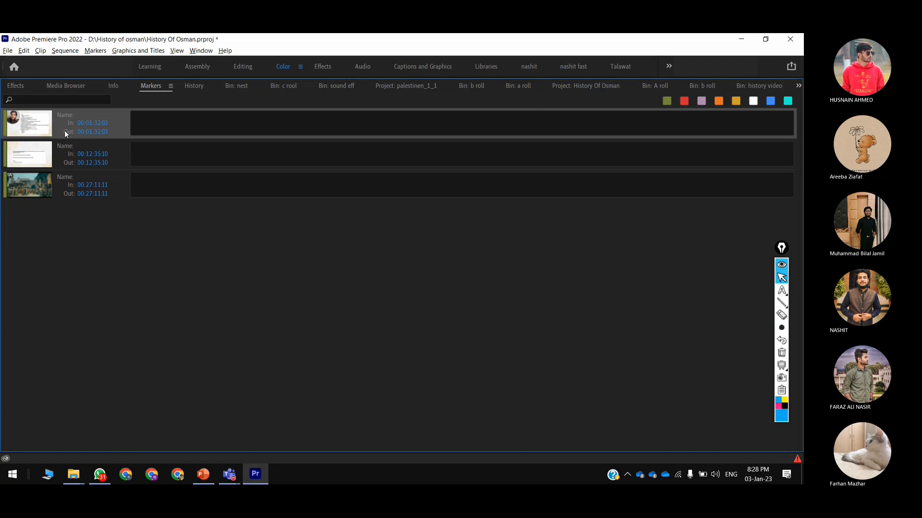
key("grave")
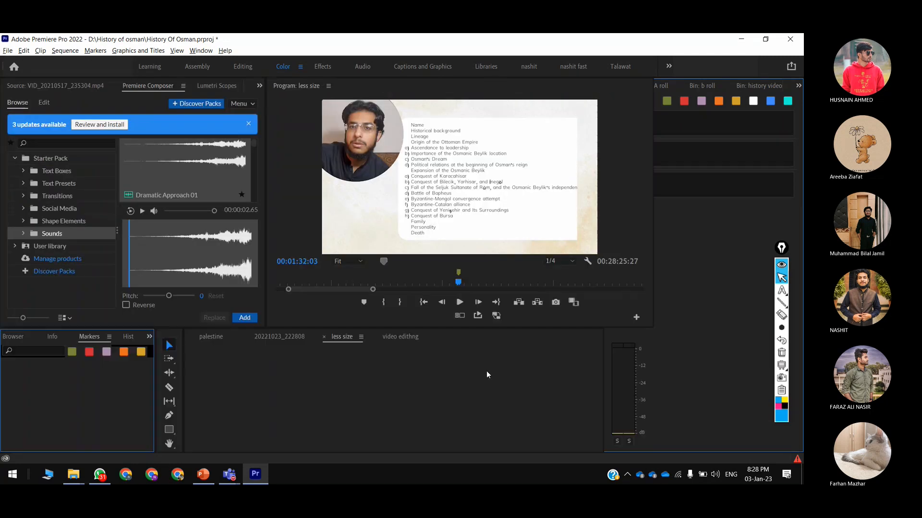
key("grave")
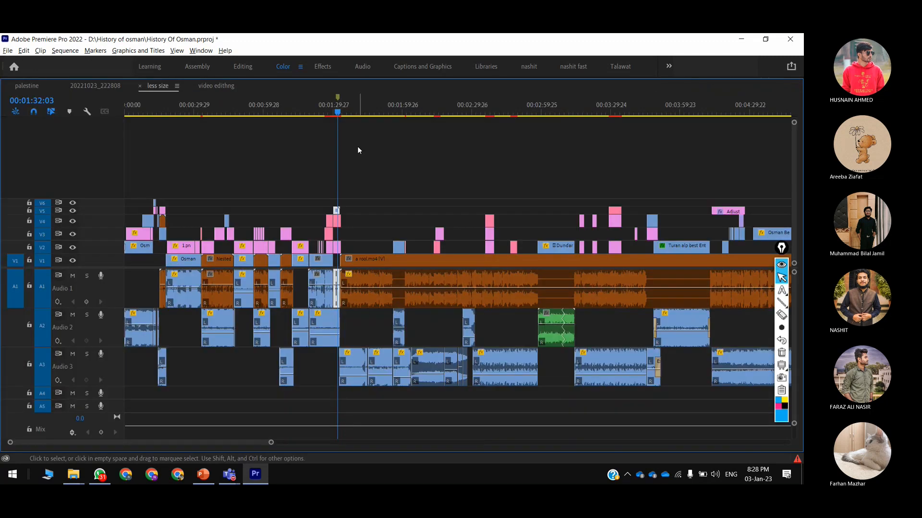
Circle the first marker above the timeline with the screen annotation pen, sketch two lines beneath it, and return to the normal pointer.
mouse_move(359, 107)
left_mouse_down()
mouse_move(303, 106)
mouse_move(330, 88)
left_mouse_up()
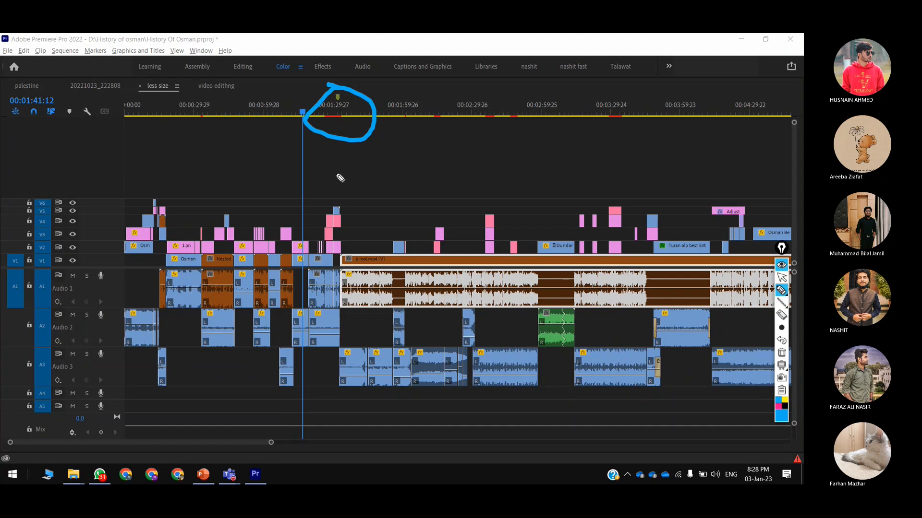
left_click_drag(330, 168, 446, 173)
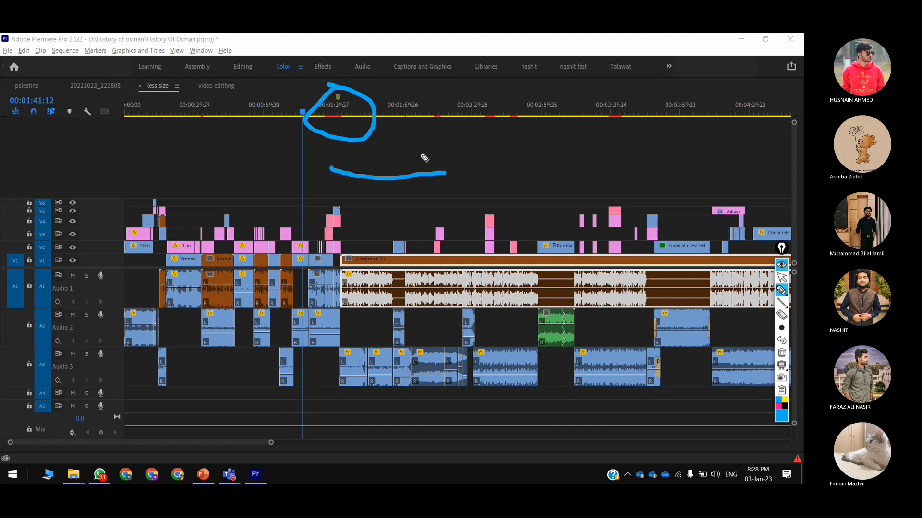
mouse_move(327, 184)
left_mouse_down()
mouse_move(409, 192)
mouse_move(445, 174)
left_mouse_up()
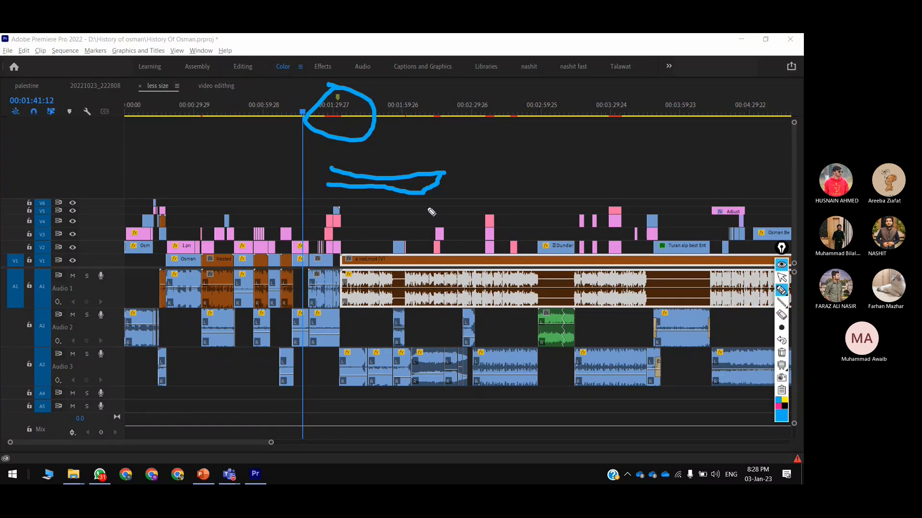
key("ctrl+shift+2")
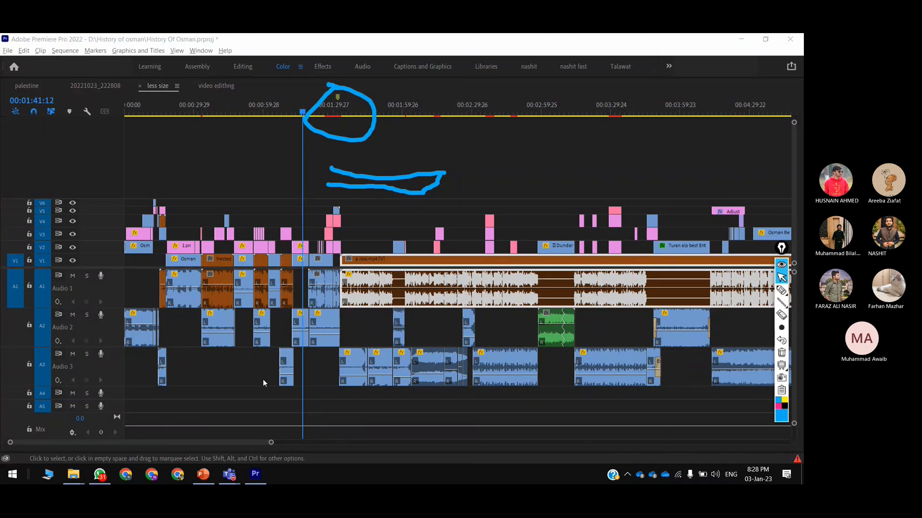
Switch to File Explorer and open the quran majeed folder to show its folder structure.
mouse_move(76, 473)
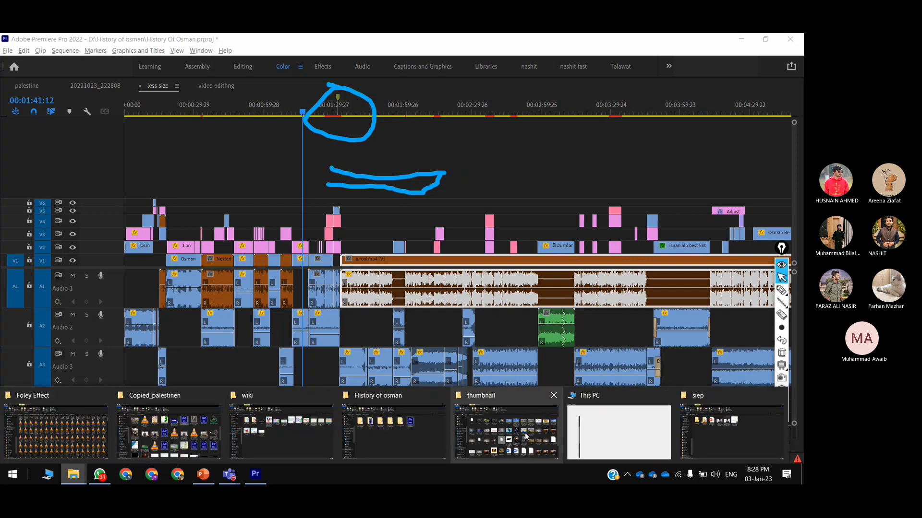
left_click(526, 436)
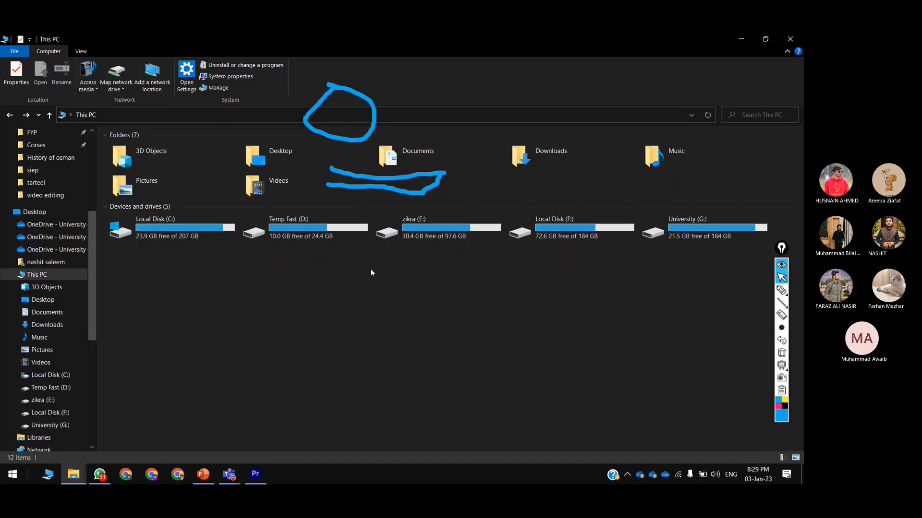
left_click(91, 201)
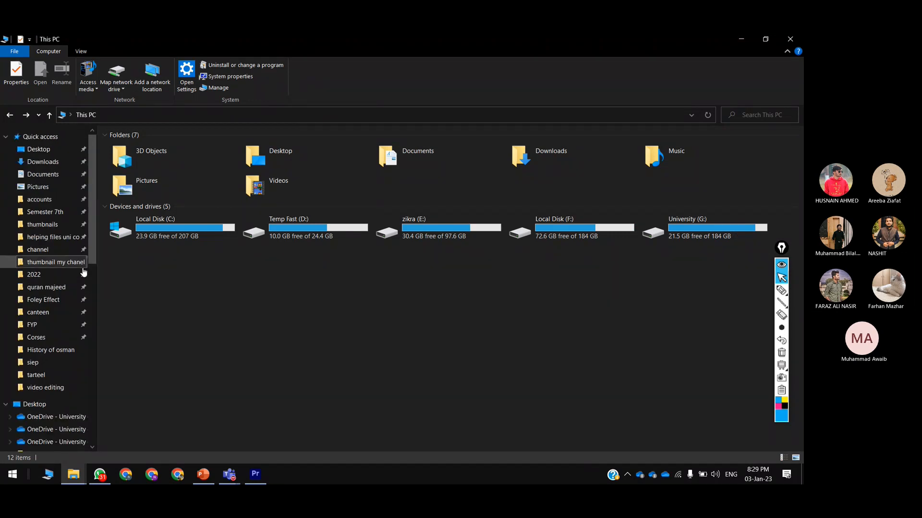
left_click(46, 287)
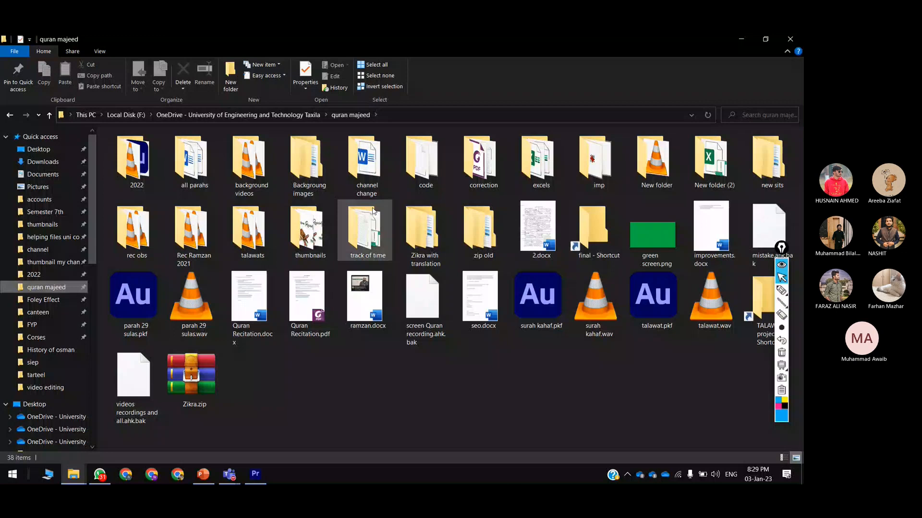
View Para 22.txt in the track of time folder and open the for cuts.xlsm workbook.
double_click(373, 211)
double_click(197, 166)
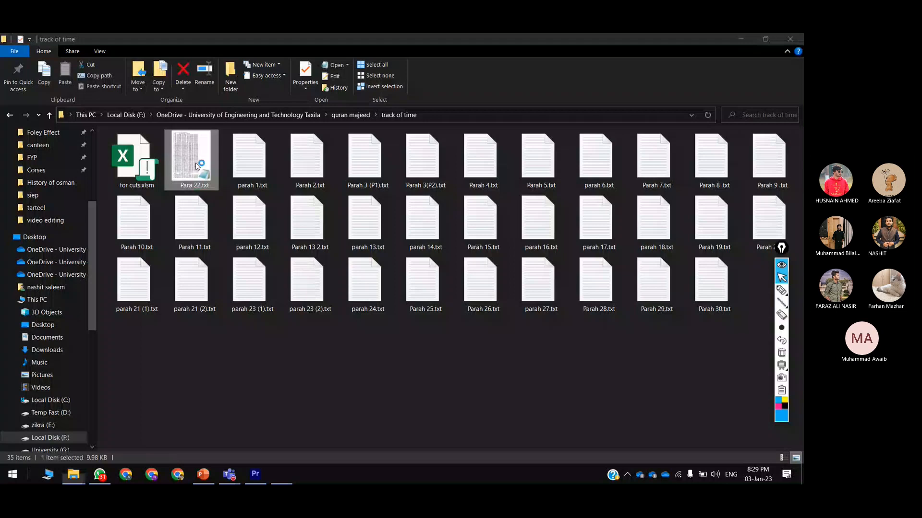
double_click(197, 166)
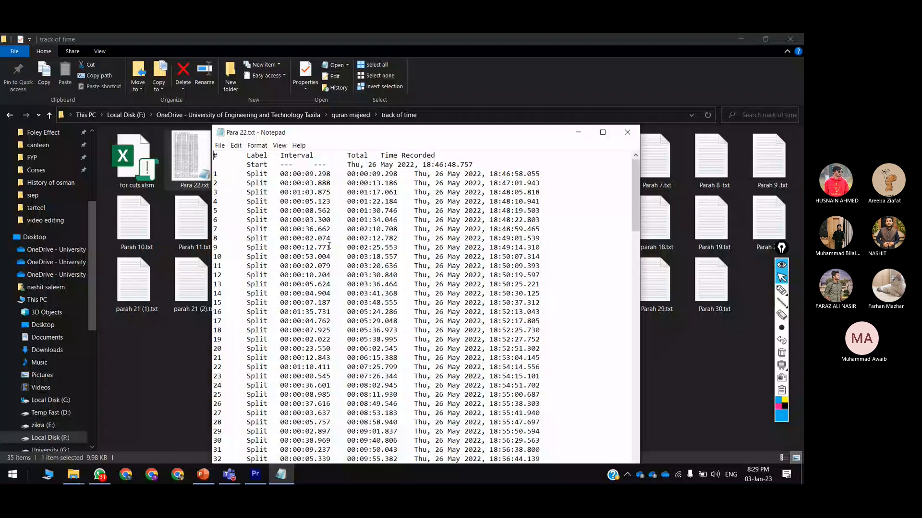
double_click(143, 163)
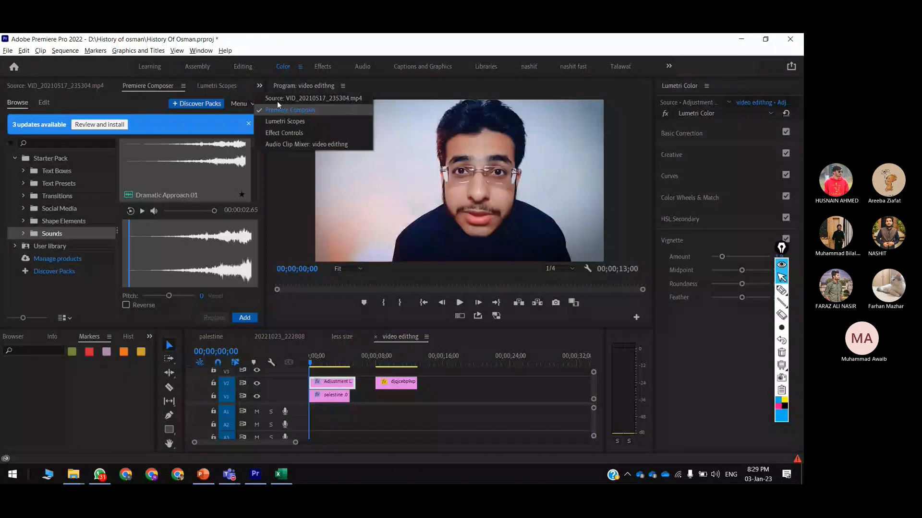
In Premiere Pro, paste the copied split times into the Markerbox extension and dock its panel beside Premiere Composer.
left_click(258, 95)
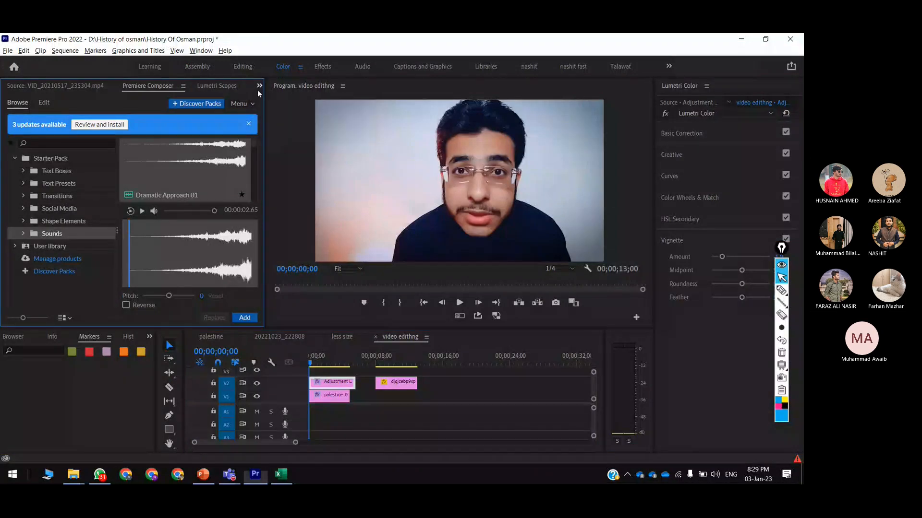
left_click(198, 52)
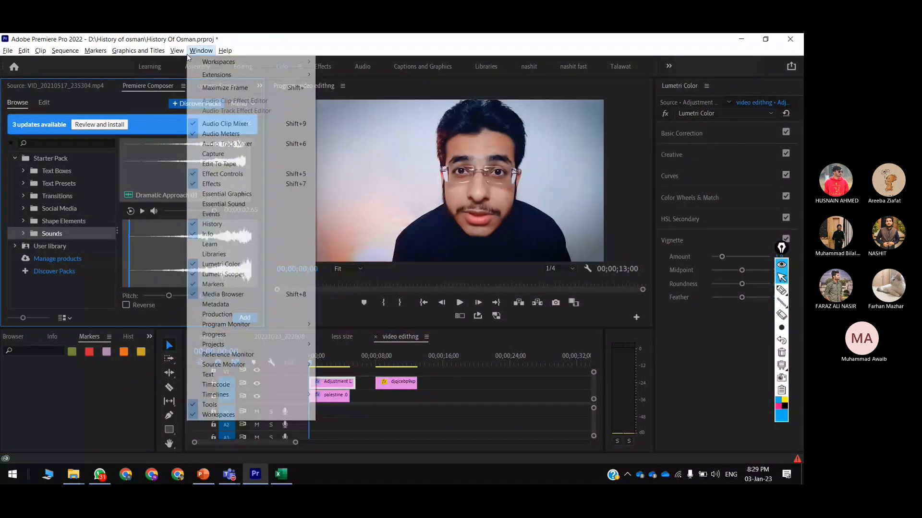
mouse_move(288, 75)
left_click(342, 85)
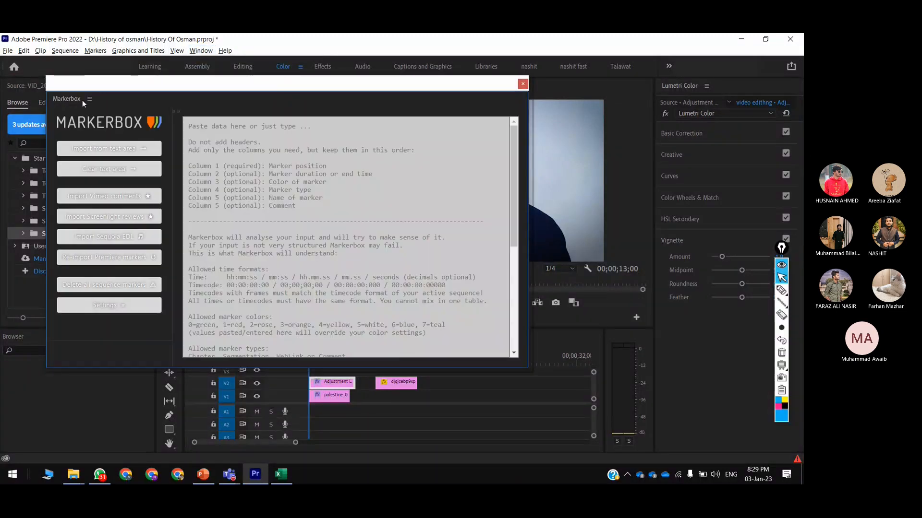
left_click(224, 137)
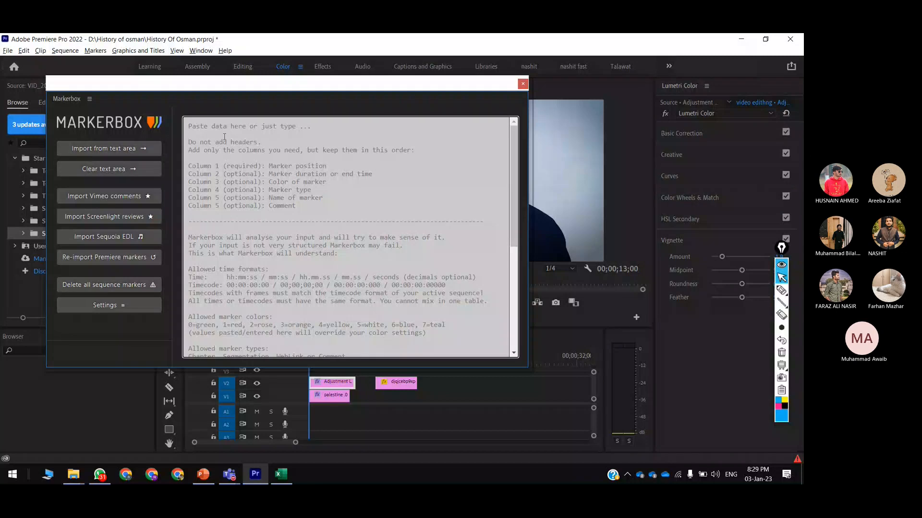
key("ctrl+v")
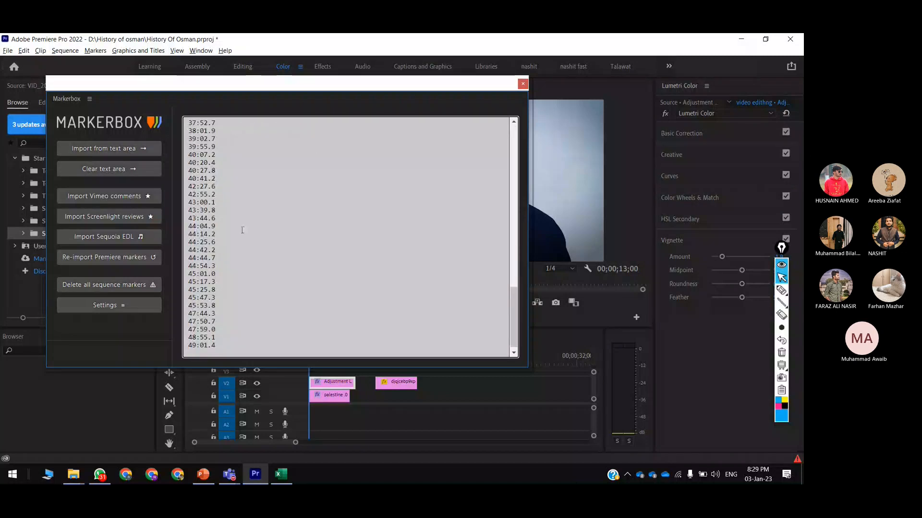
left_click_drag(48, 98, 126, 87)
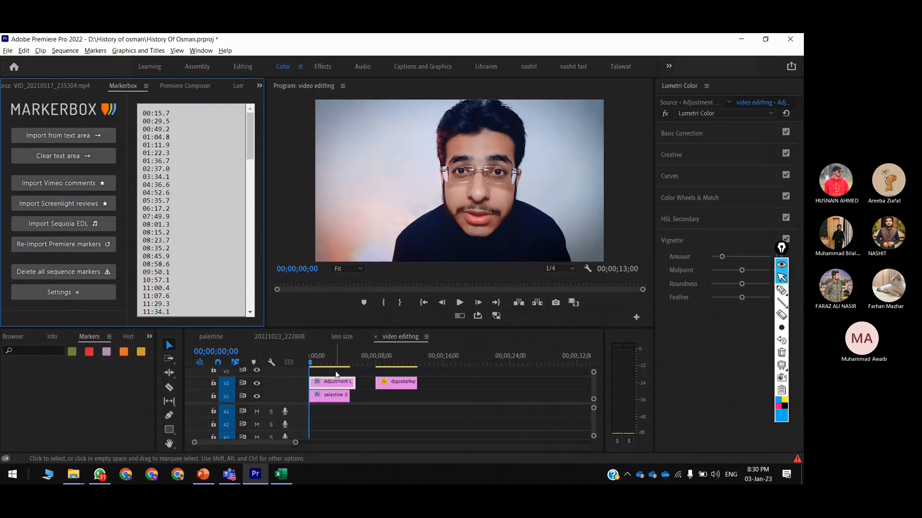
Import the pasted times as markers into the video edithng sequence and show the whole sequence in the enlarged timeline.
left_click(365, 407)
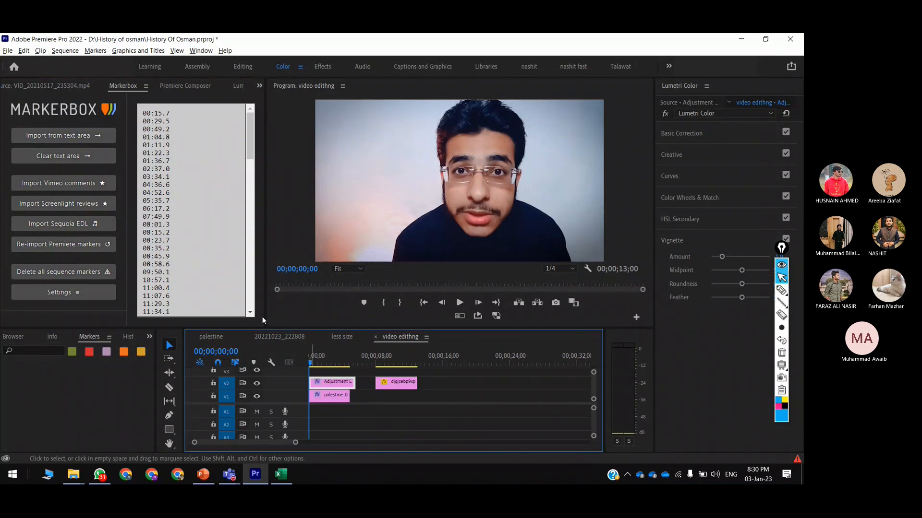
left_click(96, 145)
left_click(96, 144)
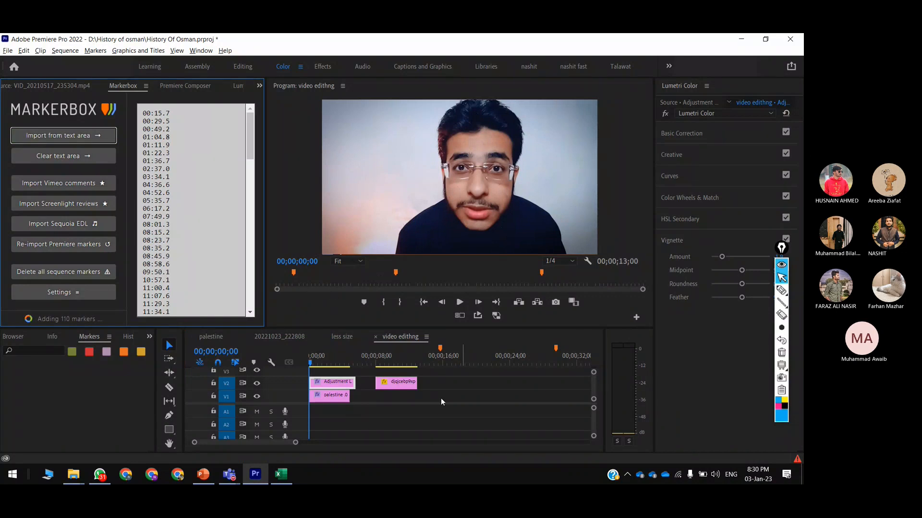
left_click(505, 403)
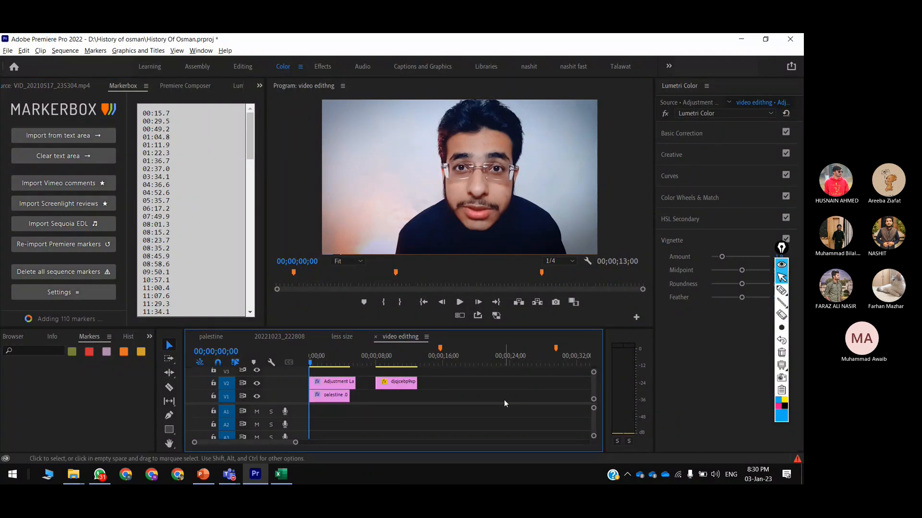
key("grave")
key("backslash")
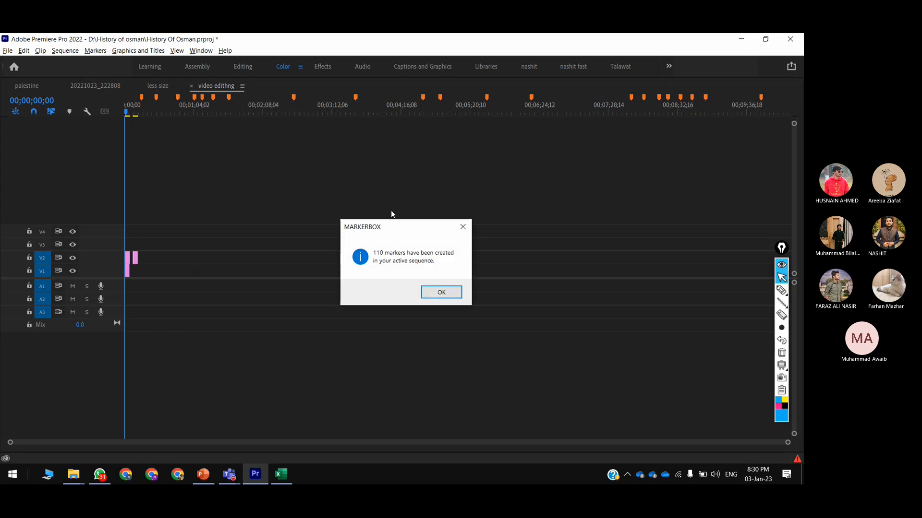
left_click(440, 292)
Switch to PowerPoint and check the remaining topics on the What else? slide.
left_click(256, 475)
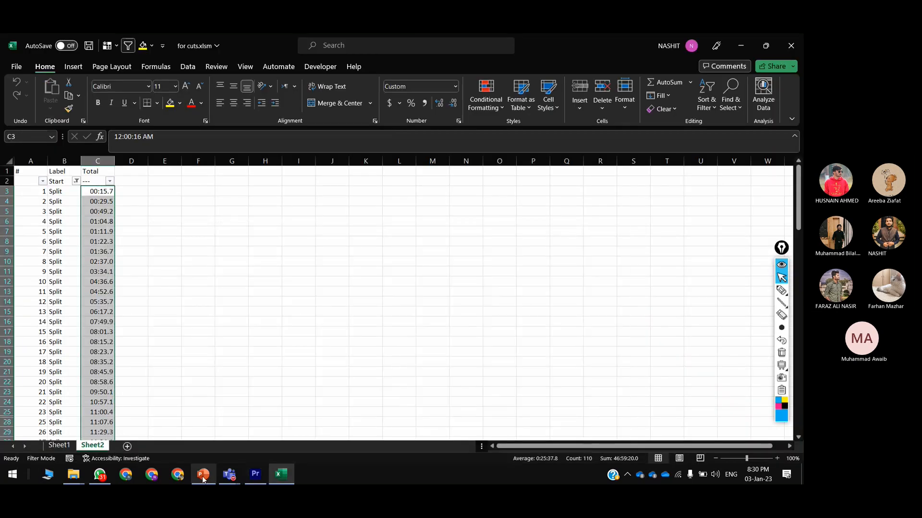
left_click(197, 477)
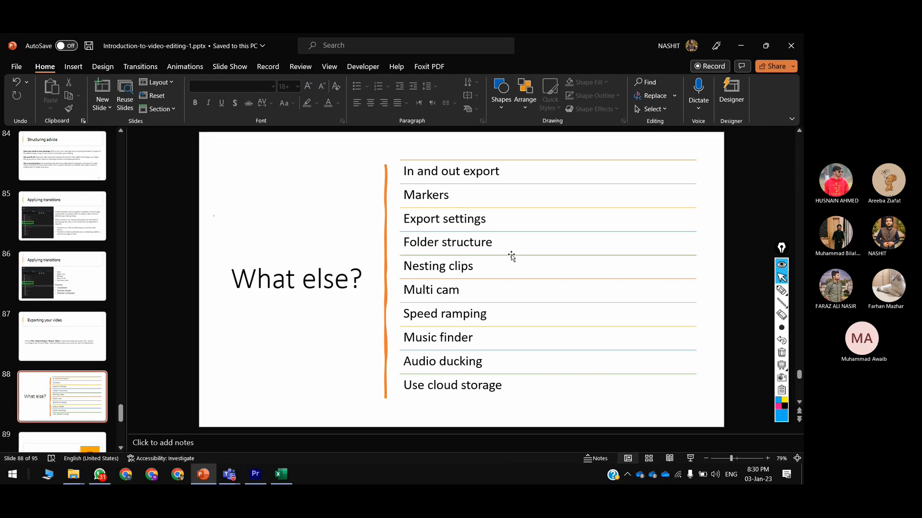
left_click(513, 240)
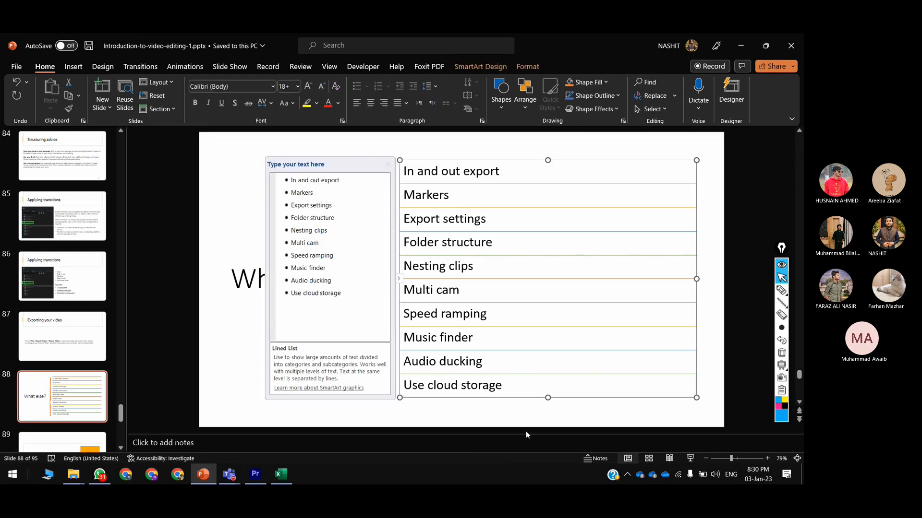
left_click(729, 384)
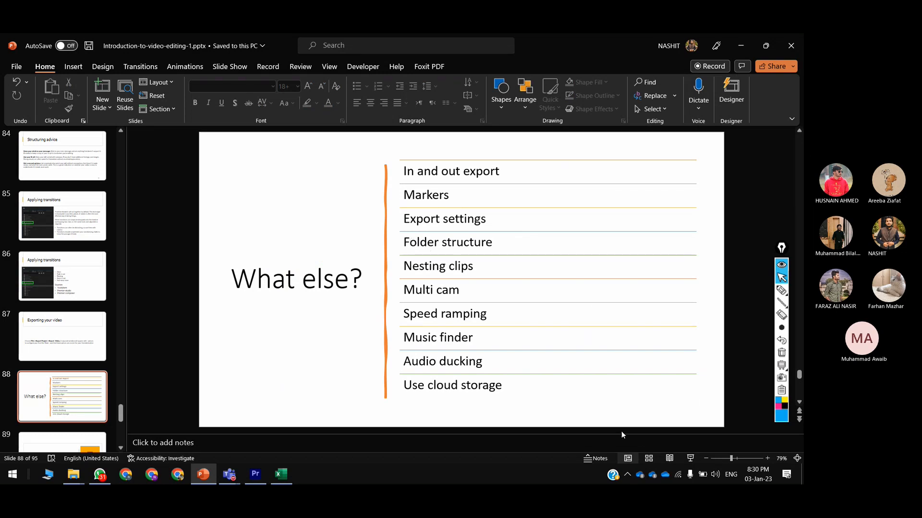
Return to Premiere Pro and examine the first imported markers above the clips in the video edithng timeline.
key("alt+Tab")
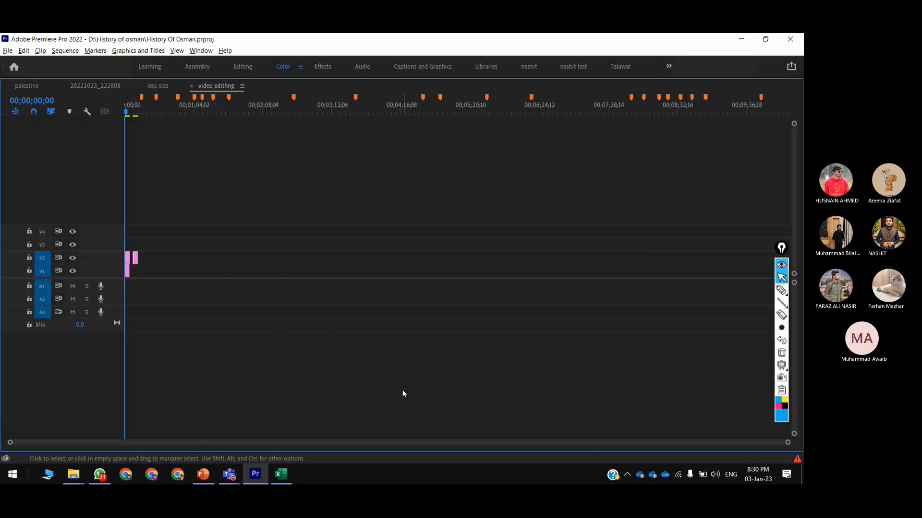
key("=")
key("=")
key("=")
key("=")
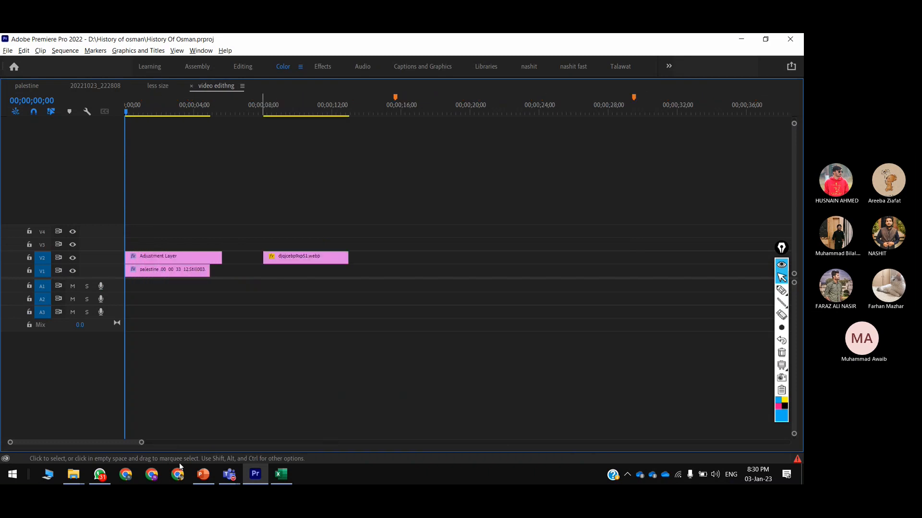
Switch to File Explorer, open the Osman folder on Local Disk (C:) and display its contents as large icons.
mouse_move(77, 480)
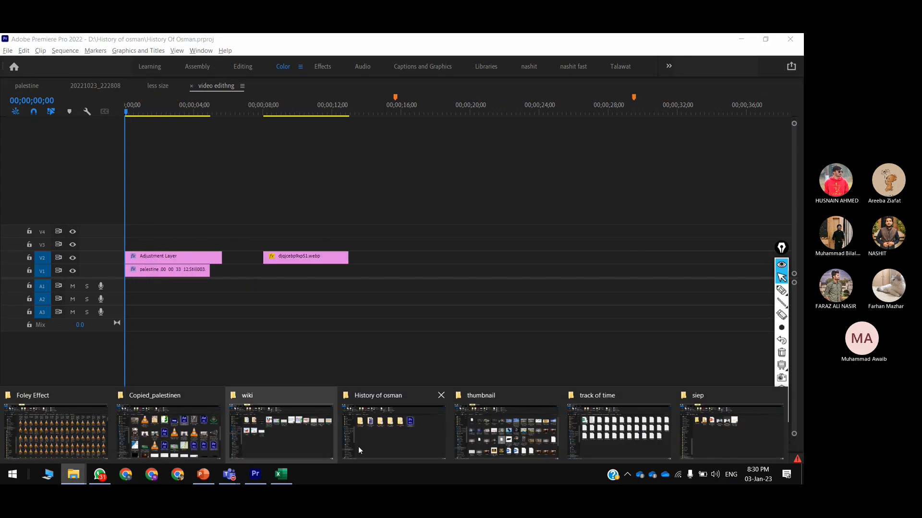
left_click(358, 447)
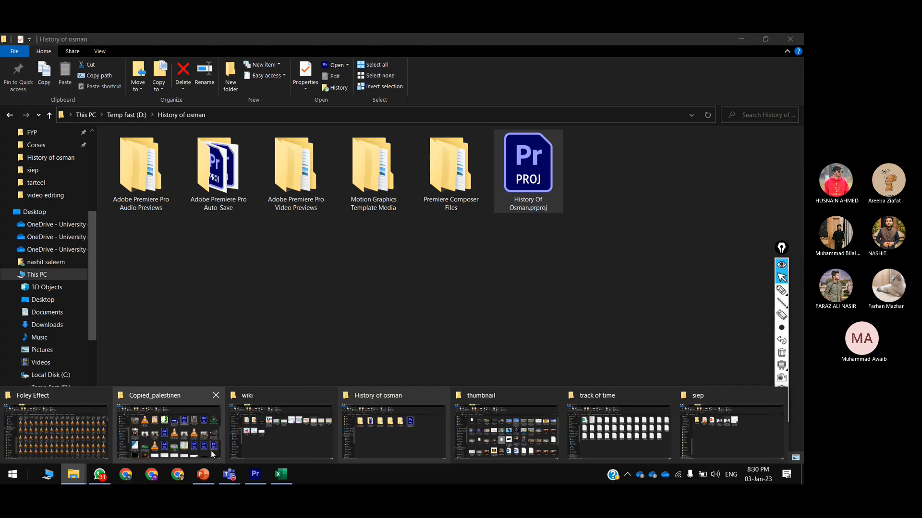
left_click(315, 426)
left_click(290, 405)
key("BackSpace")
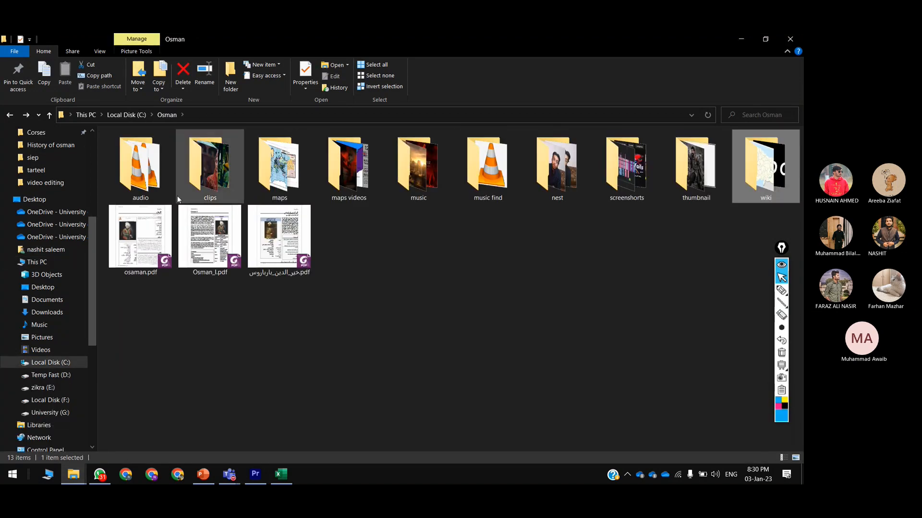
key("ctrl+shift+3")
left_click(799, 463)
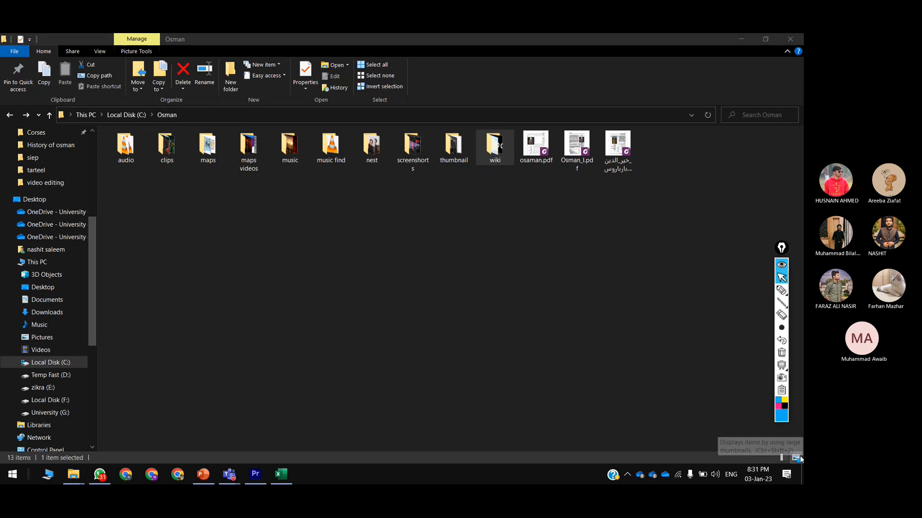
key("ctrl+shift+2")
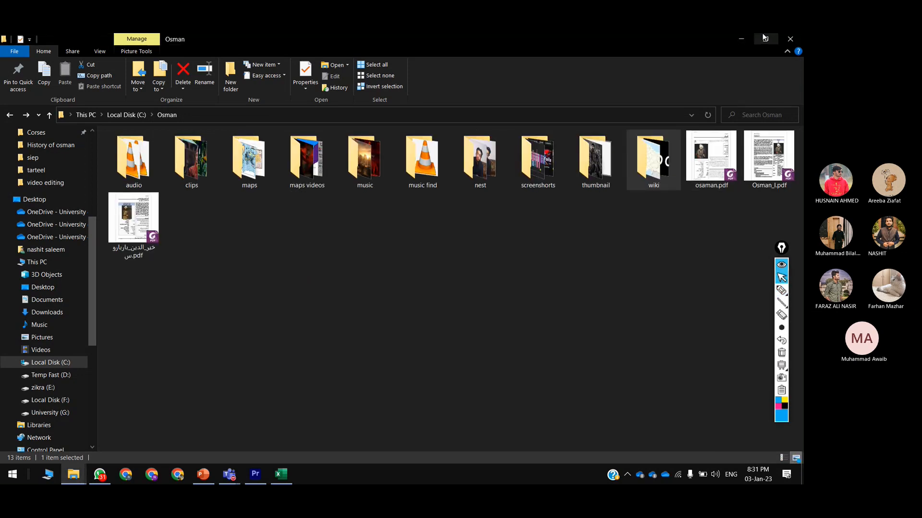
Check the What else? slide in PowerPoint and return to the Osman folder in File Explorer.
left_click(741, 38)
left_click(741, 39)
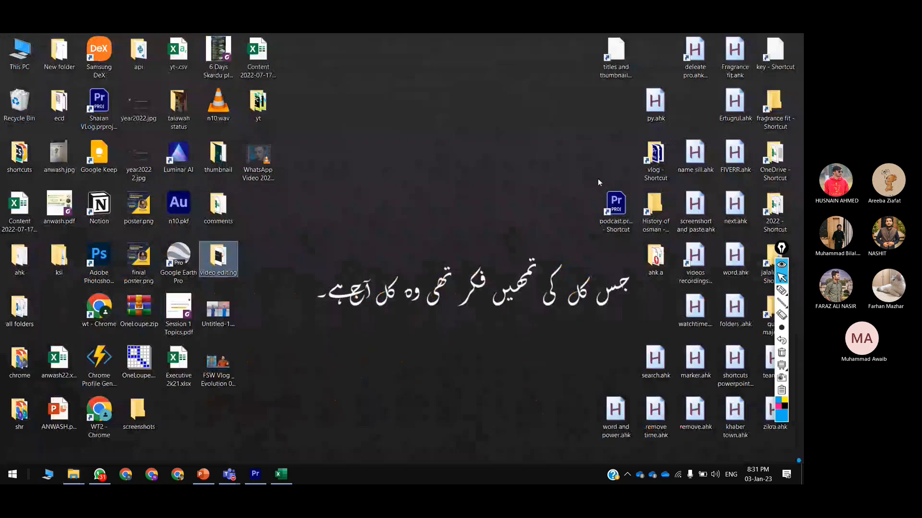
left_click(203, 474)
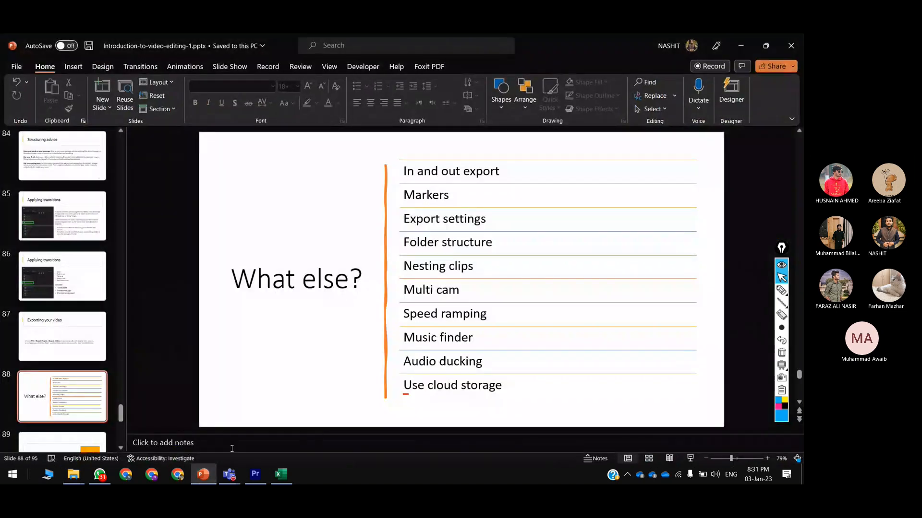
left_click(73, 474)
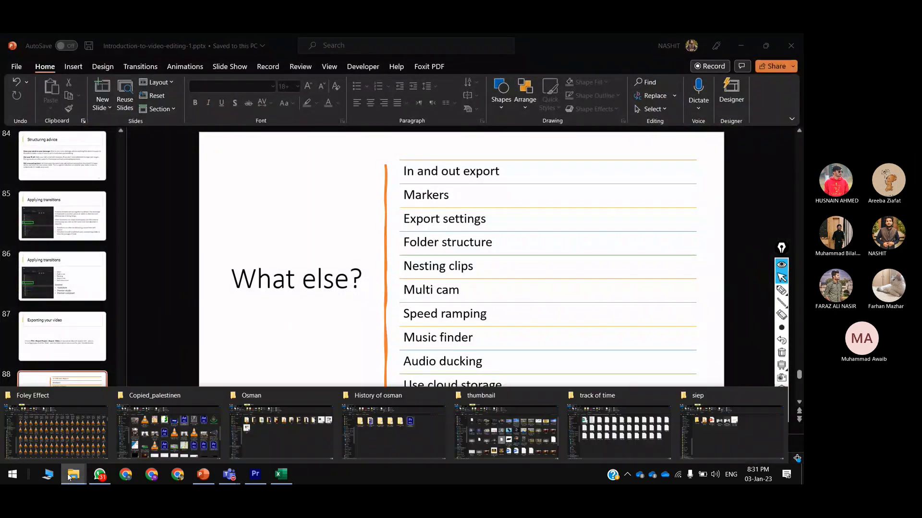
left_click(269, 424)
Using the annotation pen, underline the clips, maps, maps videos, nest, screenshorts, thumbnail and wiki folders and loop around the music folder.
left_click(781, 290)
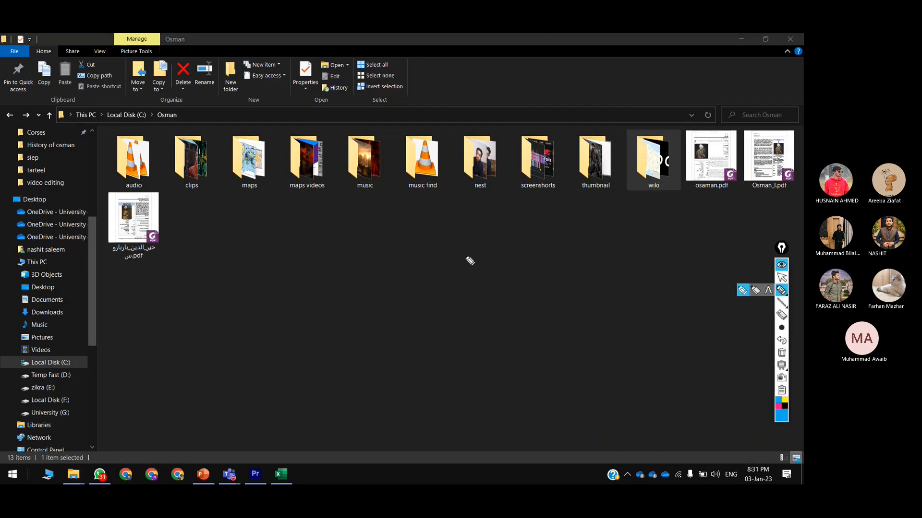
mouse_move(153, 120)
left_mouse_down()
mouse_move(108, 184)
mouse_move(186, 176)
mouse_move(115, 127)
left_mouse_up()
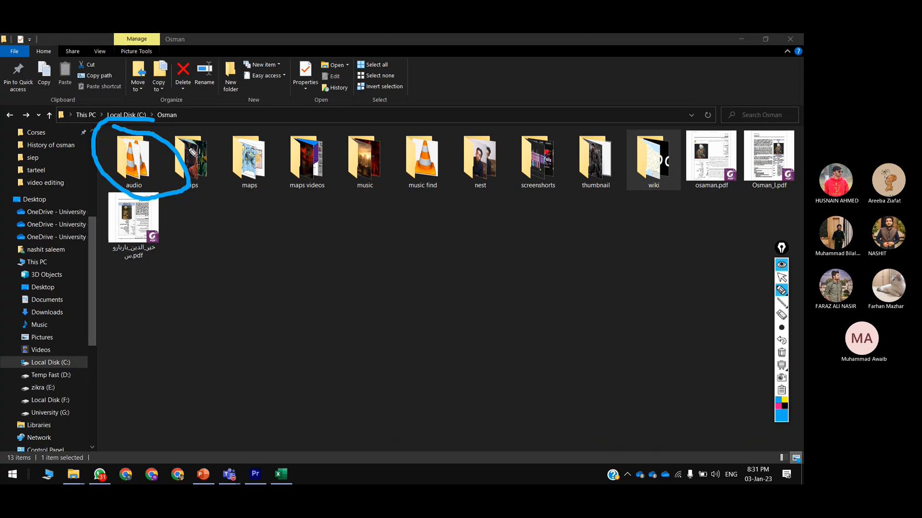
key("ctrl+z")
mouse_move(182, 193)
left_mouse_down()
mouse_move(366, 197)
mouse_move(378, 186)
mouse_move(322, 157)
mouse_move(346, 86)
mouse_move(374, 179)
left_mouse_up()
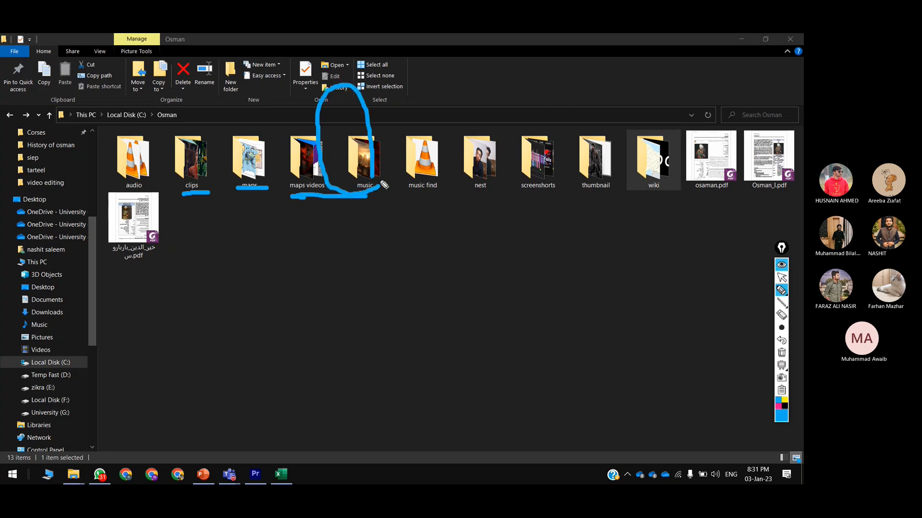
mouse_move(454, 197)
left_mouse_down()
mouse_move(385, 196)
mouse_move(406, 116)
mouse_move(443, 168)
mouse_move(436, 209)
left_mouse_up()
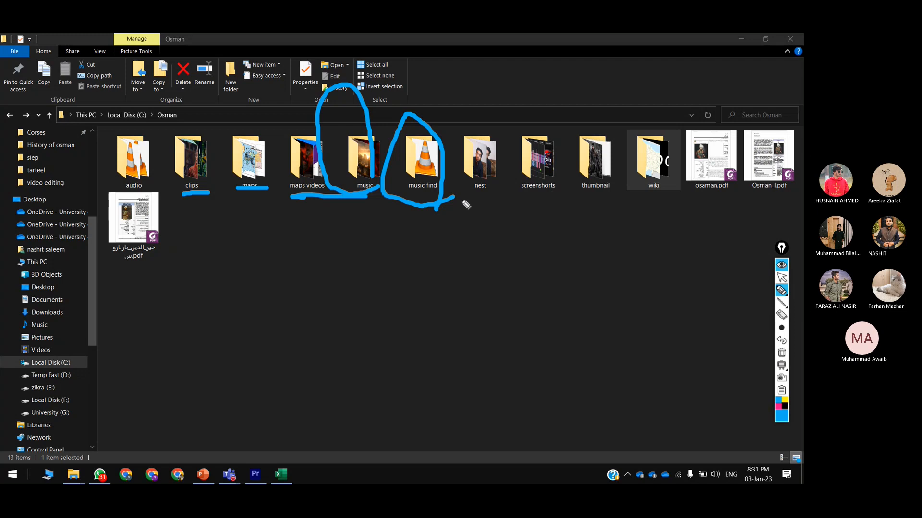
key("ctrl+z")
left_click_drag(473, 194, 669, 200)
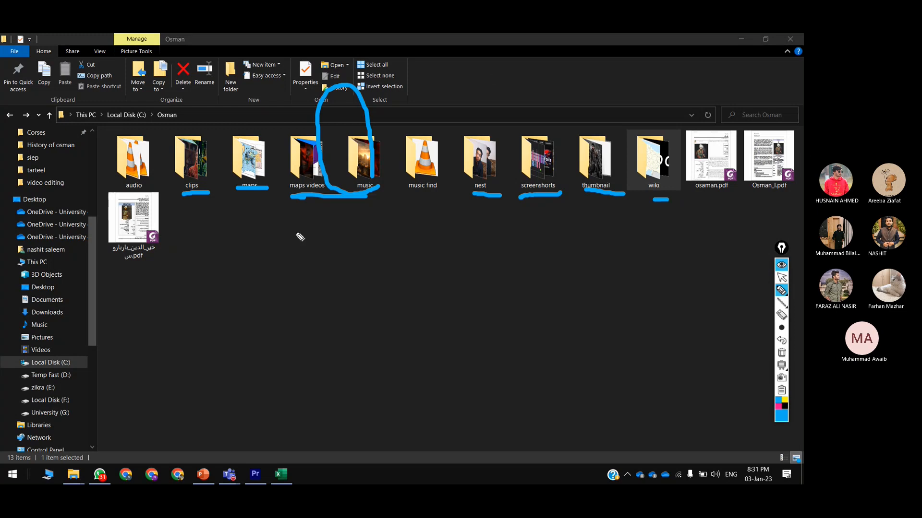
Circle the nest and audio folders and link them with a curved arrow pointing from audio towards nest.
mouse_move(476, 116)
left_mouse_down()
mouse_move(468, 144)
mouse_move(478, 201)
mouse_move(500, 120)
mouse_move(484, 122)
left_mouse_up()
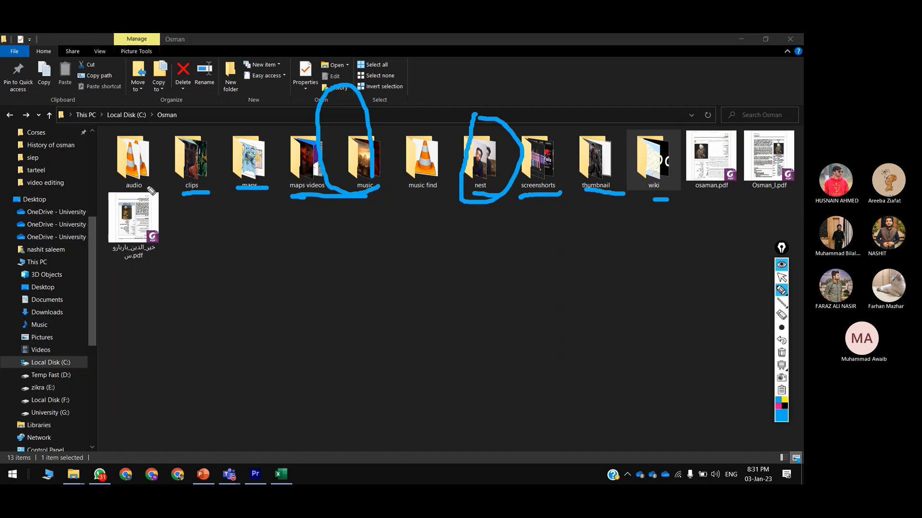
mouse_move(151, 190)
left_mouse_down()
mouse_move(120, 127)
mouse_move(149, 140)
mouse_move(150, 187)
mouse_move(482, 243)
mouse_move(488, 189)
left_mouse_up()
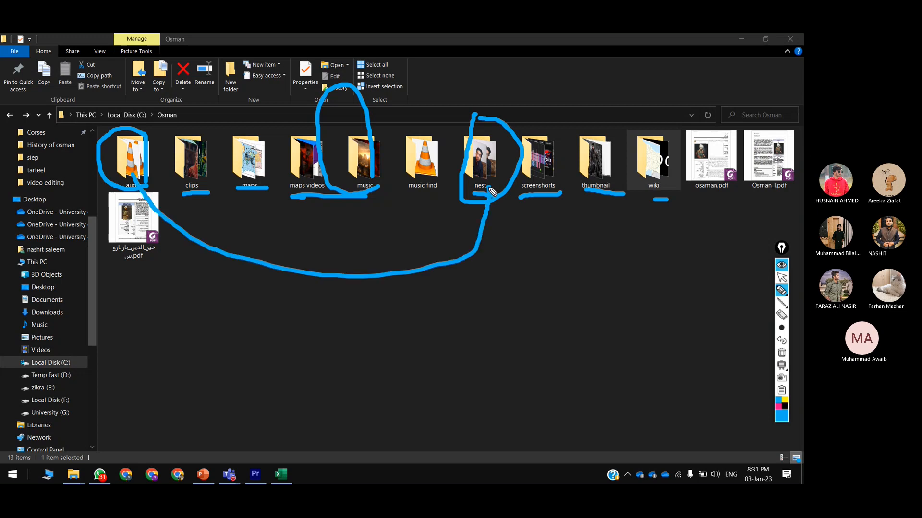
left_click_drag(335, 234, 343, 323)
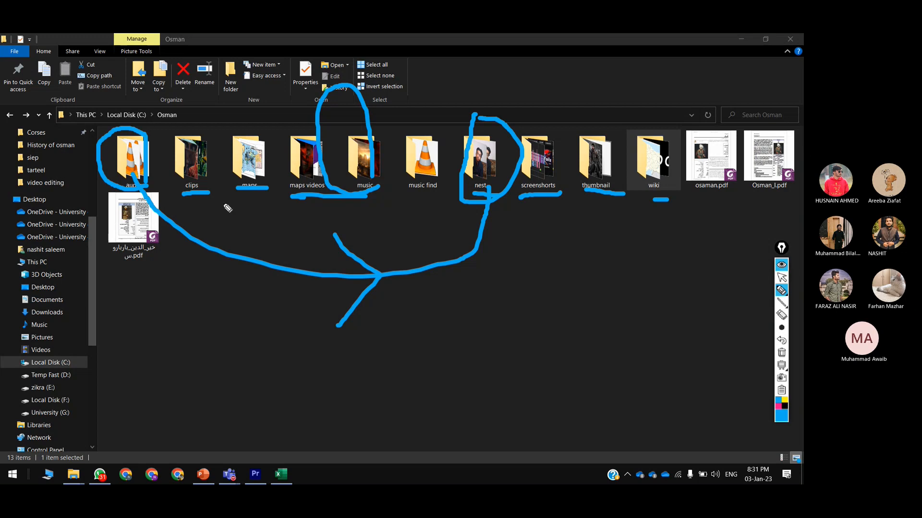
Underline the folders from clips to music, circle wiki and link it to maps with a long curve, then clear all annotations.
left_click_drag(186, 199, 261, 197)
left_click_drag(295, 198, 392, 196)
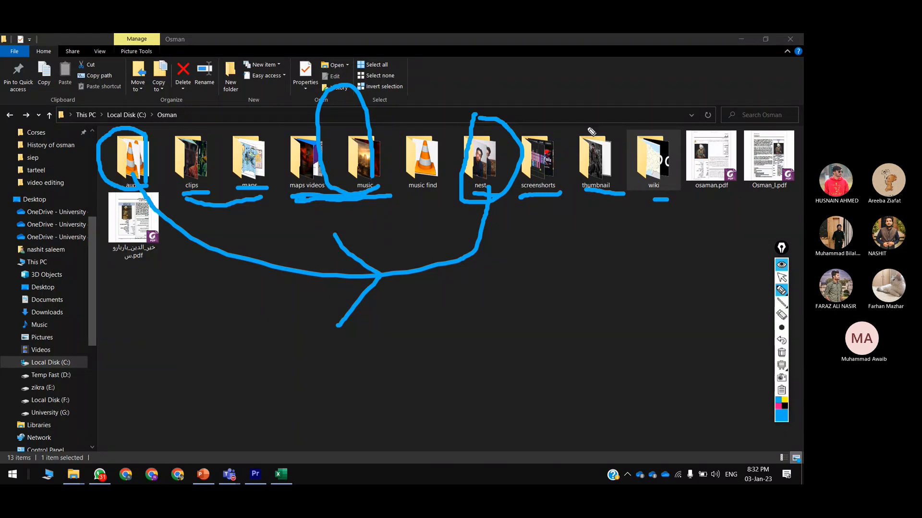
mouse_move(620, 136)
left_mouse_down()
mouse_move(701, 214)
mouse_move(644, 112)
mouse_move(651, 142)
left_mouse_up()
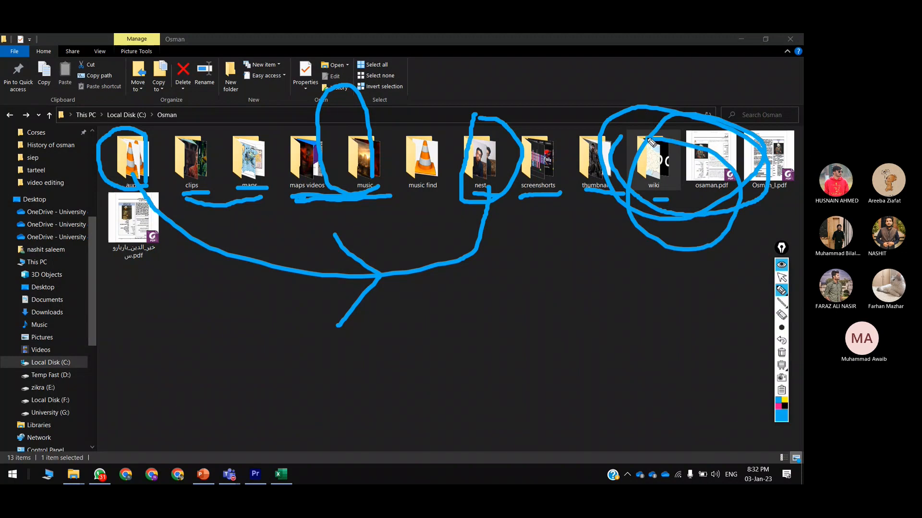
key("ctrl+z")
mouse_move(644, 108)
left_mouse_down()
mouse_move(611, 137)
mouse_move(697, 182)
mouse_move(679, 100)
left_mouse_up()
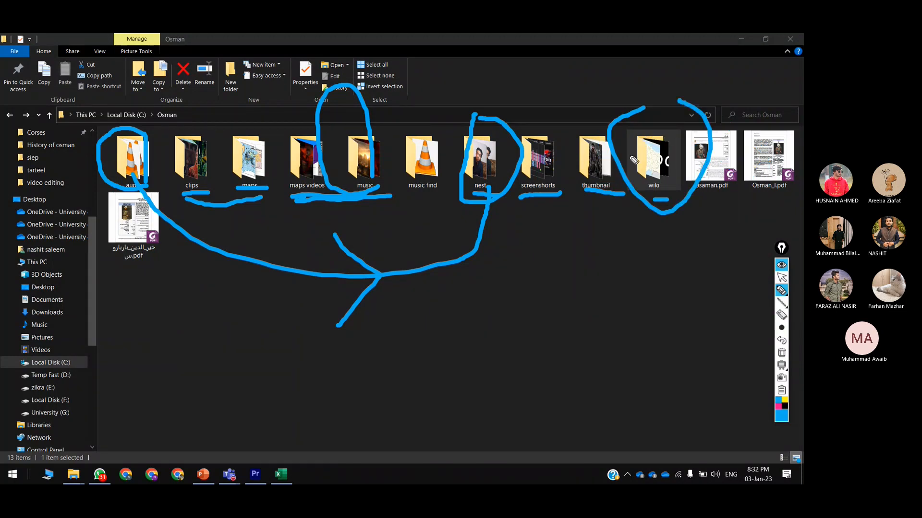
left_click_drag(654, 155, 226, 196)
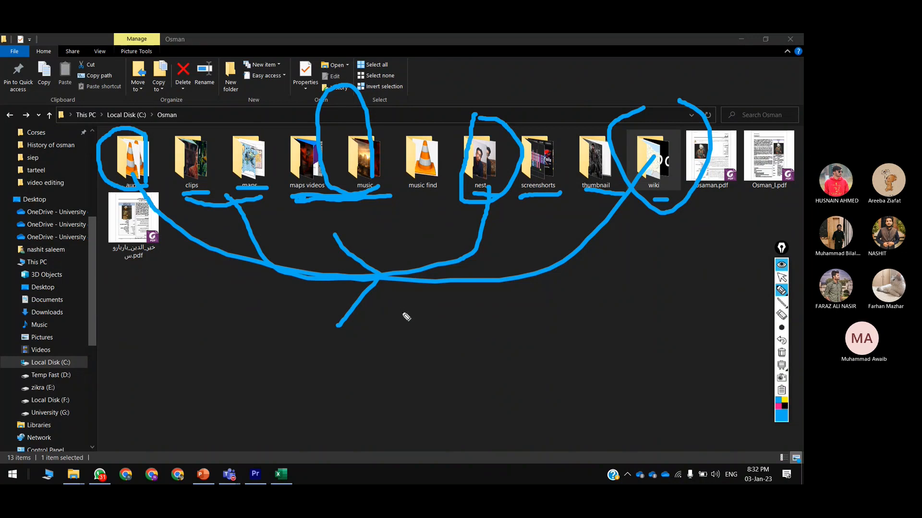
key("ctrl+shift+2")
key("ctrl+shift+7")
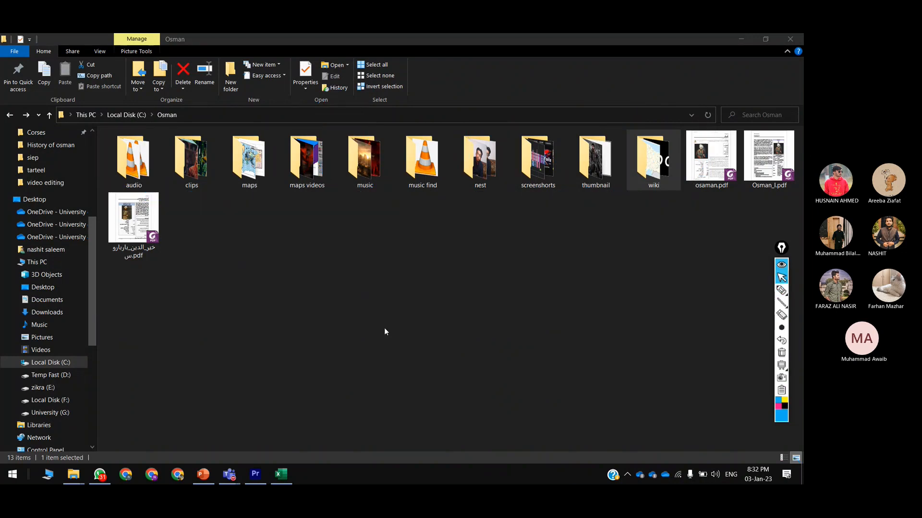
Check the What else? slide in PowerPoint, then switch to Premiere Pro and magnify the opening clips of the less size sequence.
mouse_move(259, 480)
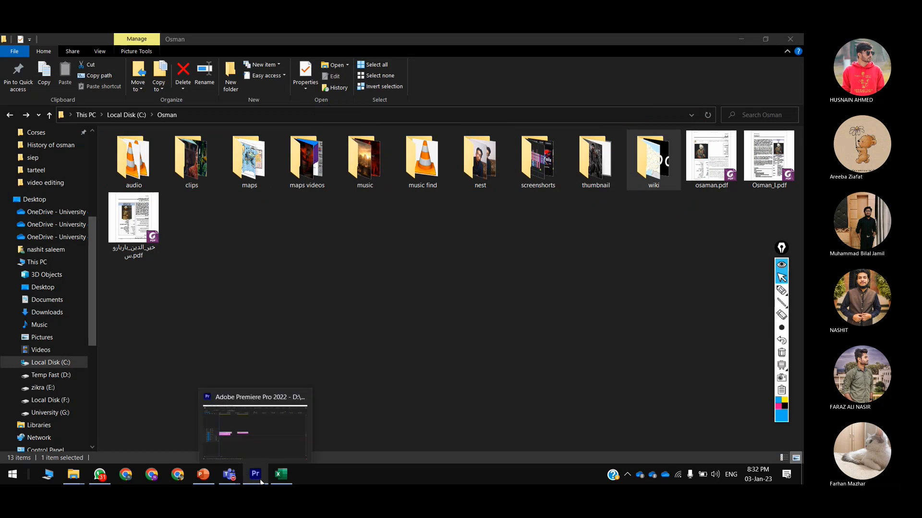
left_click(193, 481)
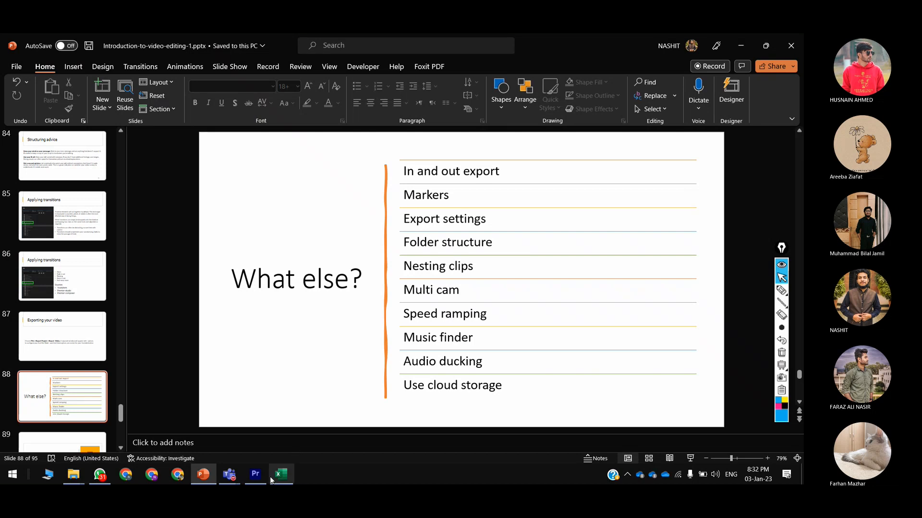
left_click(255, 474)
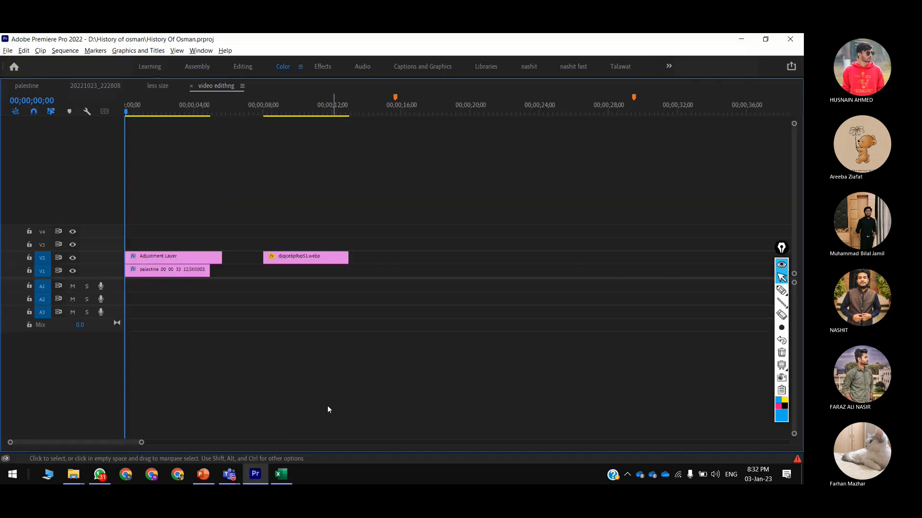
left_click(157, 85)
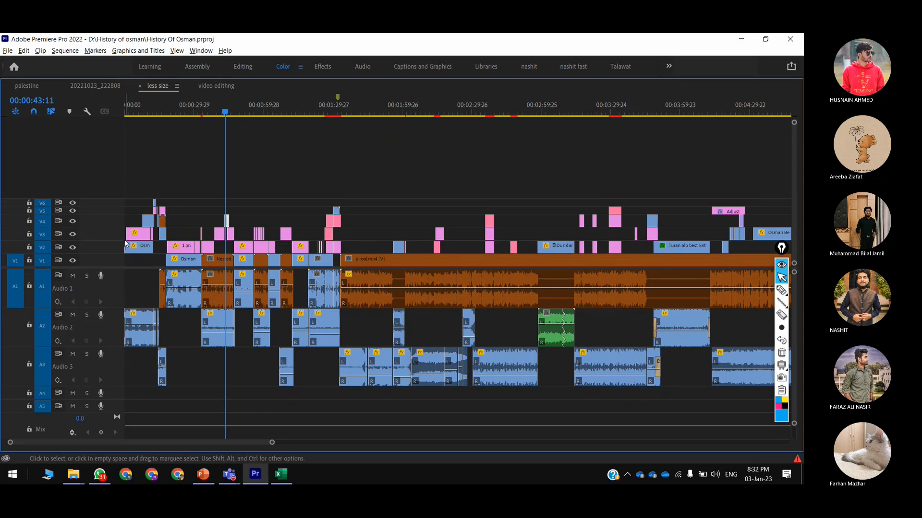
key("super+z")
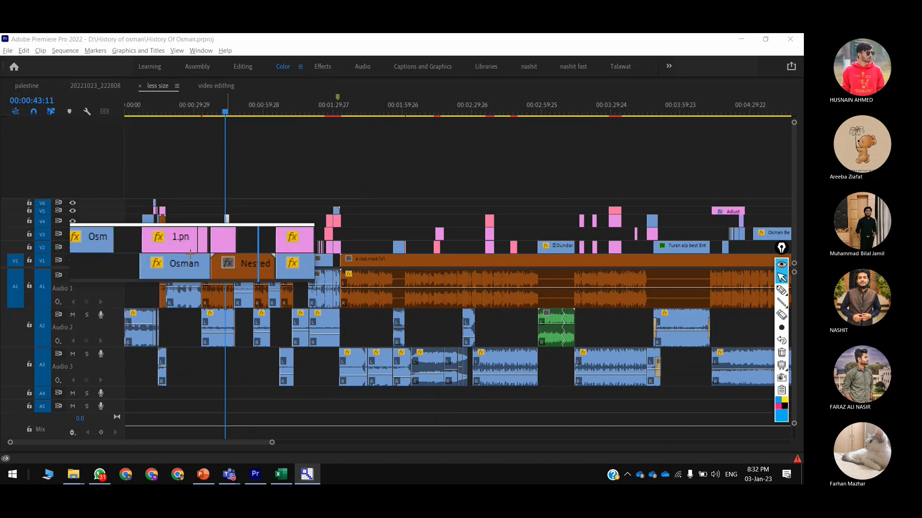
key("super+Escape")
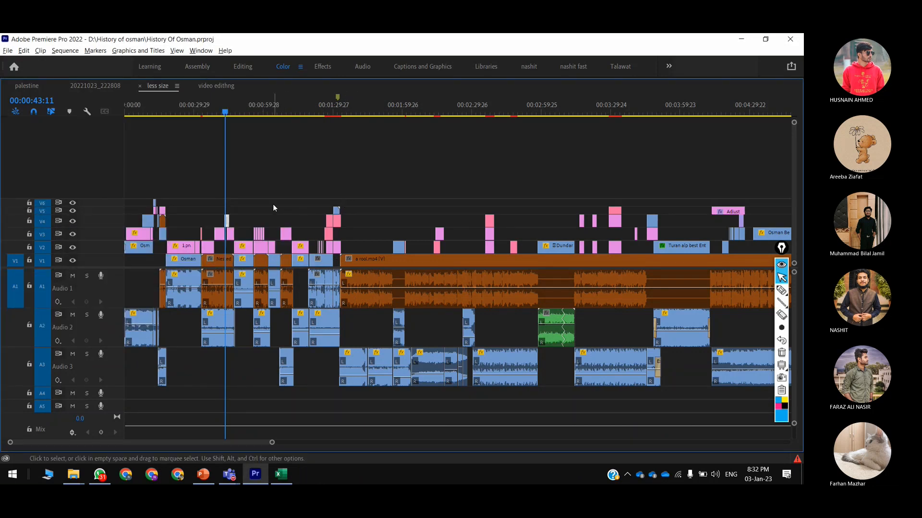
Nest the clips at the start of the less size sequence into a nested sequence named intro.
left_click_drag(273, 205, 124, 400)
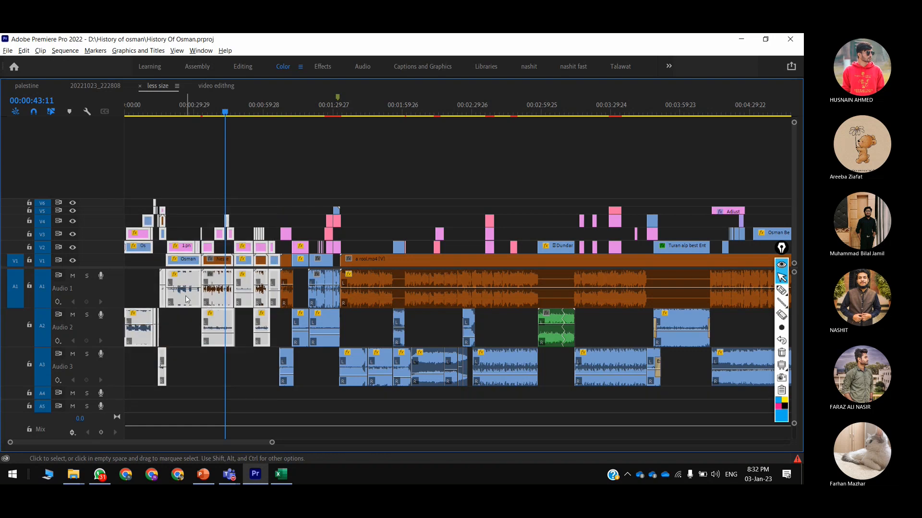
right_click(187, 298)
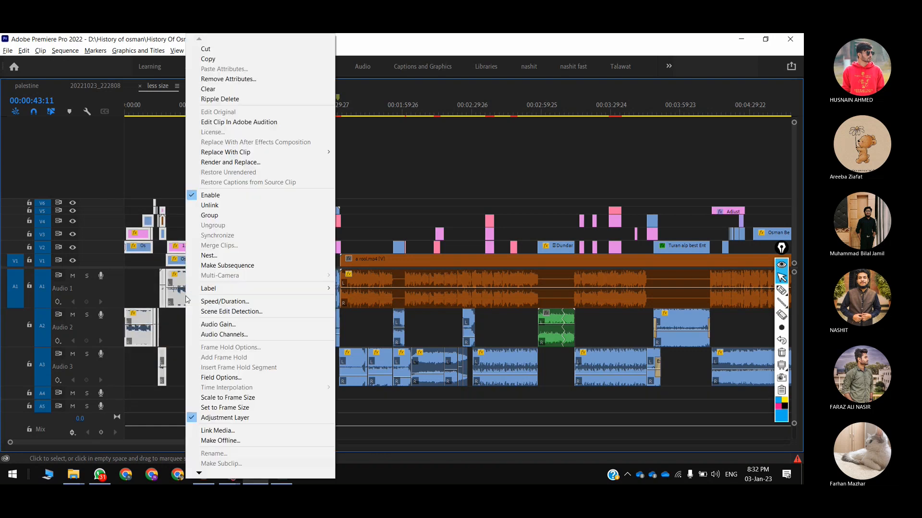
left_click(234, 255)
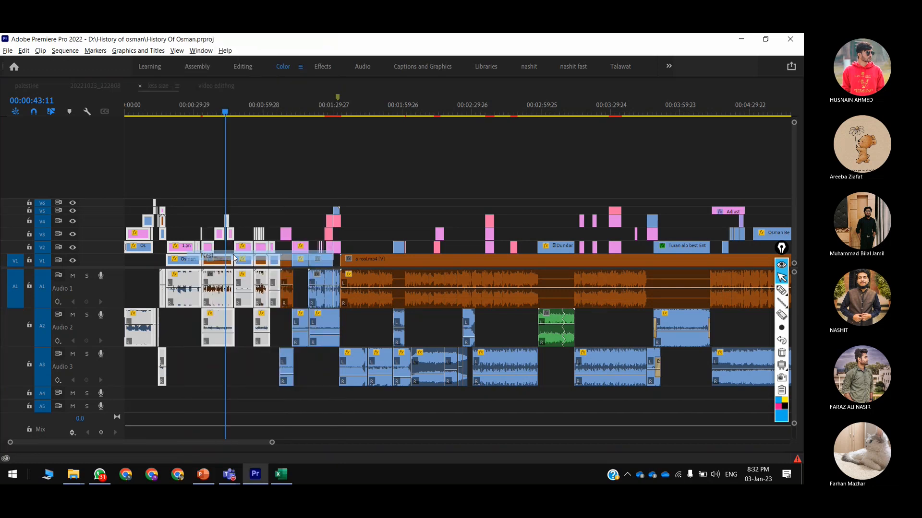
key("BackSpace")
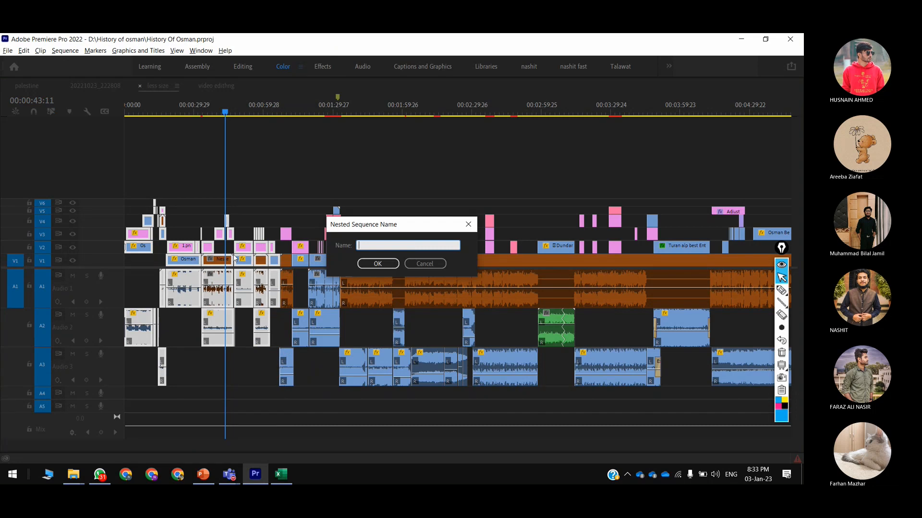
type("intro")
key("Return")
left_click(152, 264)
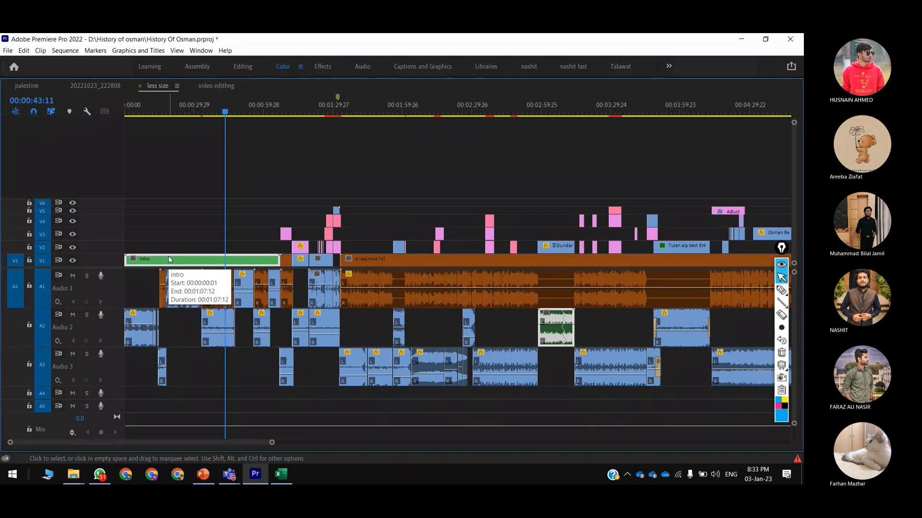
Place the intro sequence from the History Of Osman project at the start of V1 and A1 in the less size sequence.
key("grave")
key("grave")
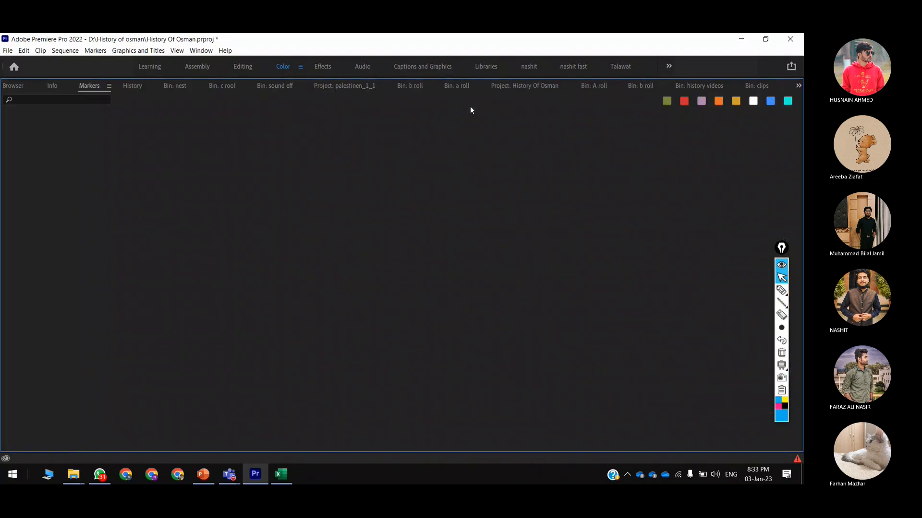
left_click(503, 85)
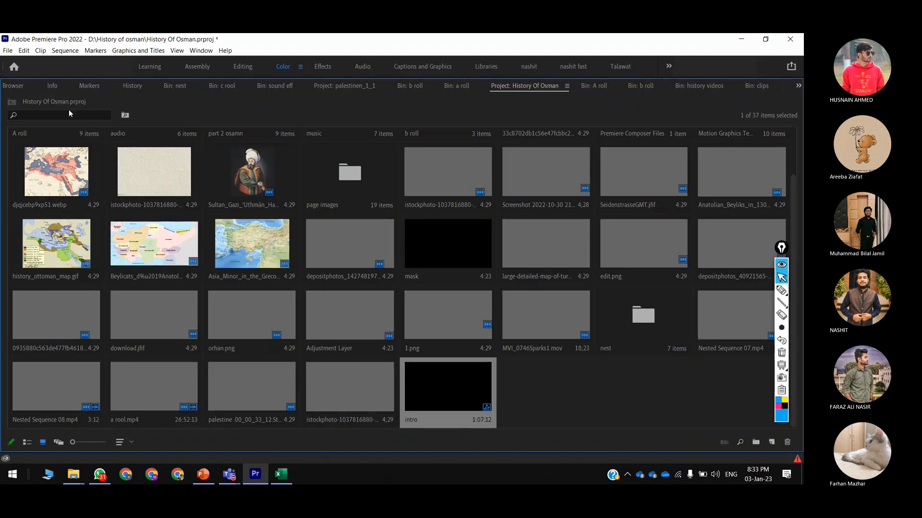
key("grave")
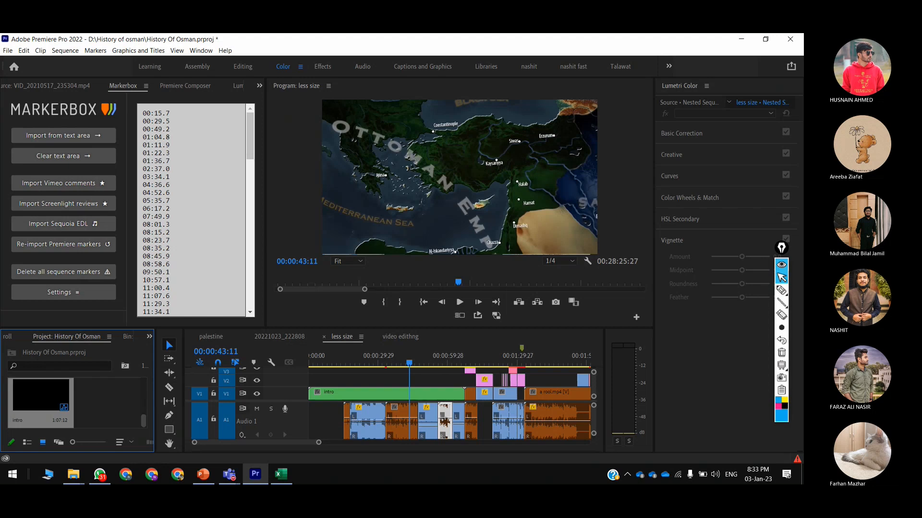
left_click_drag(51, 396, 332, 405)
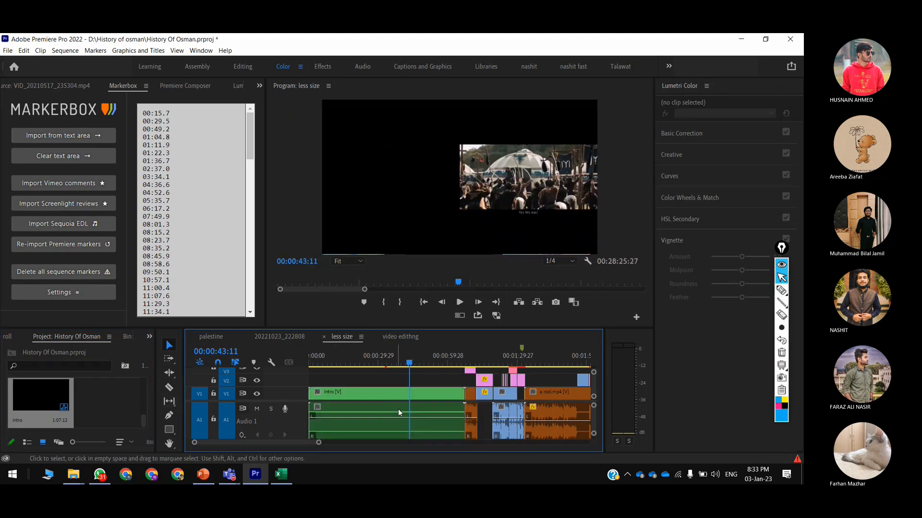
Open the intro nested sequence from the less size timeline and examine the individual clips inside it.
key("grave")
left_click(171, 286)
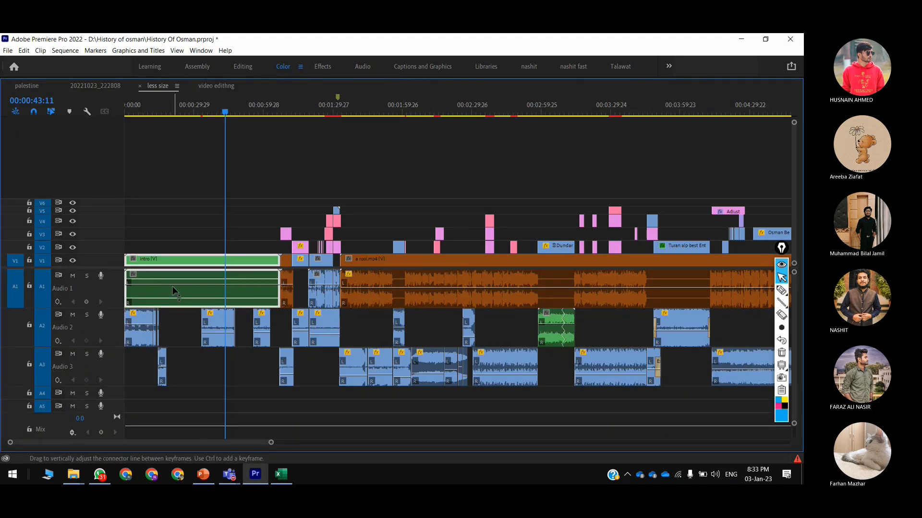
double_click(172, 286)
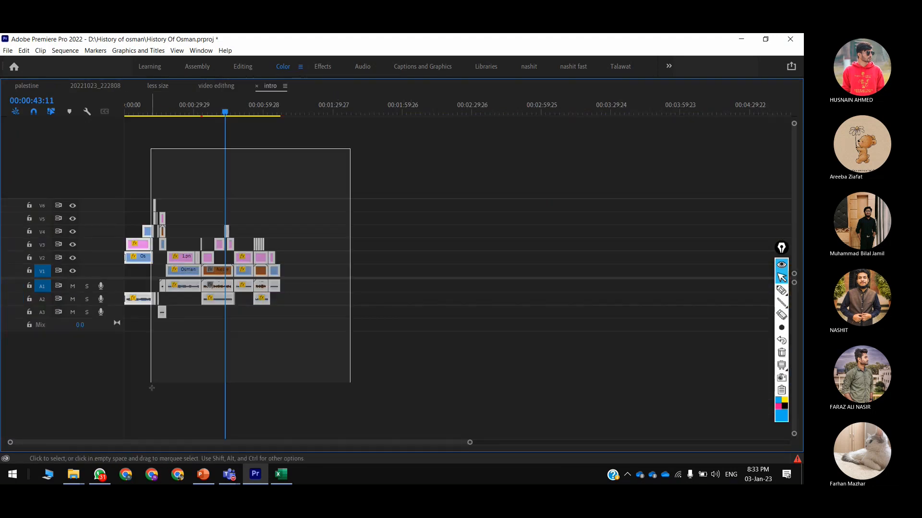
left_click_drag(30, 388, 31, 388)
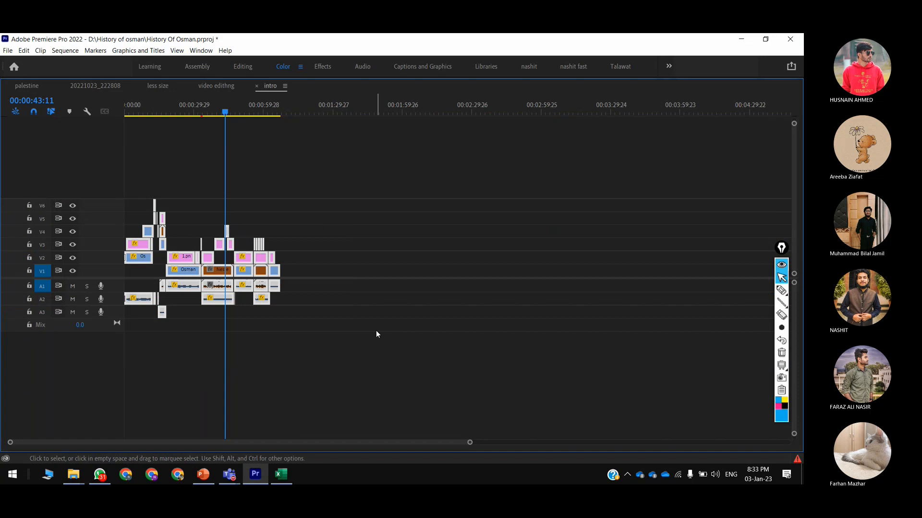
key("equal")
key("equal")
key("equal")
key("minus")
key("minus")
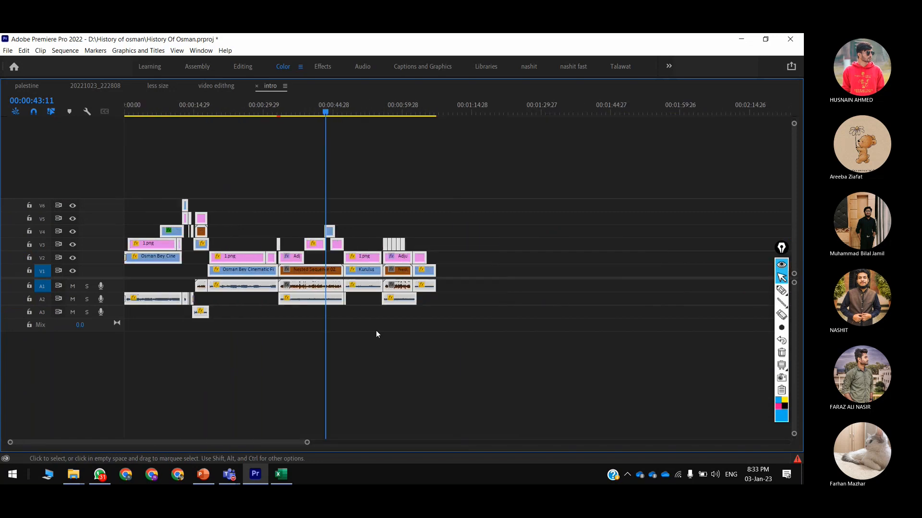
left_click(495, 243)
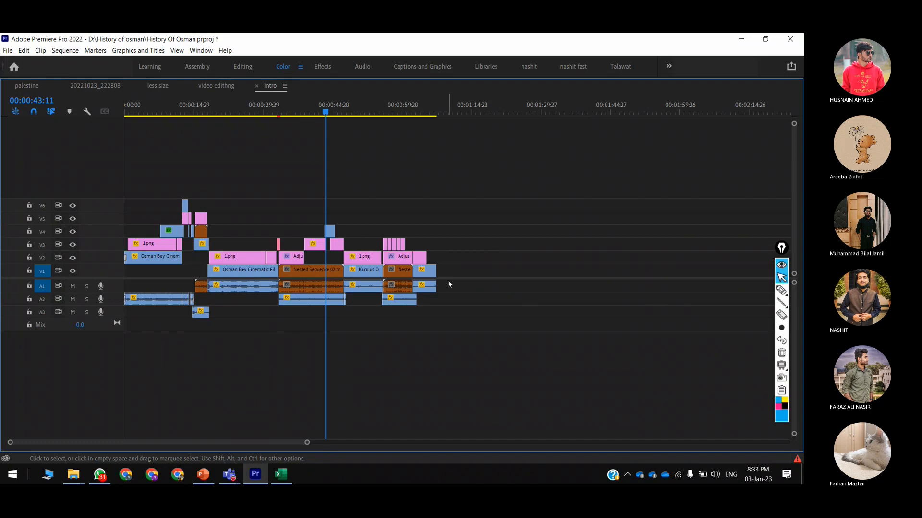
key("grave")
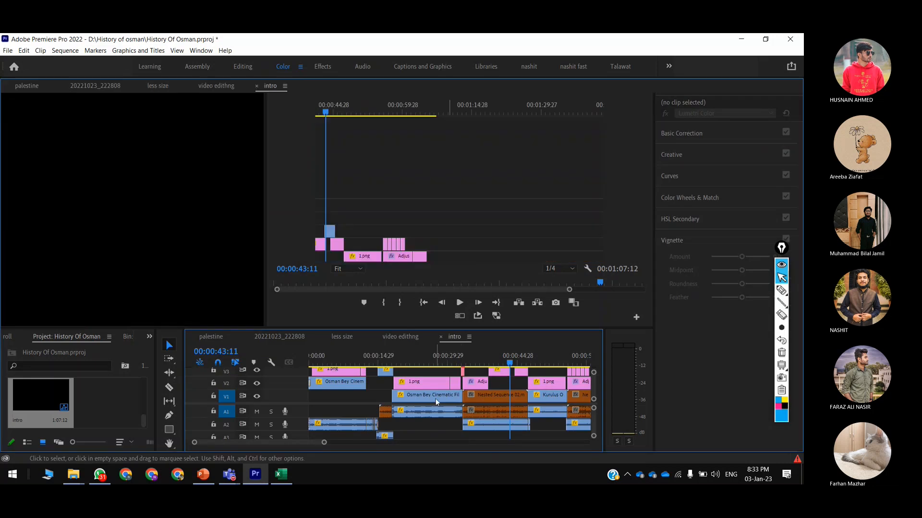
key("grave")
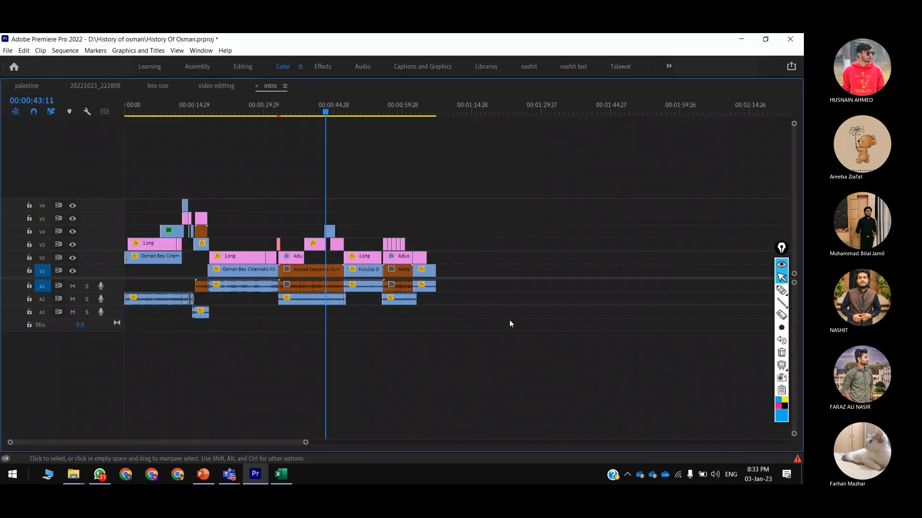
Check the next topic on the What else? slide in PowerPoint and return to the enlarged timeline in Premiere Pro.
left_click(211, 478)
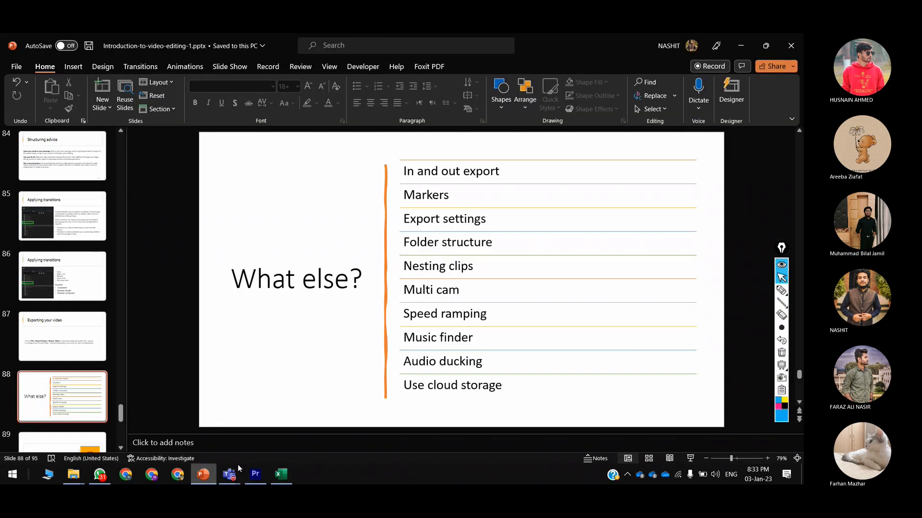
left_click(545, 275)
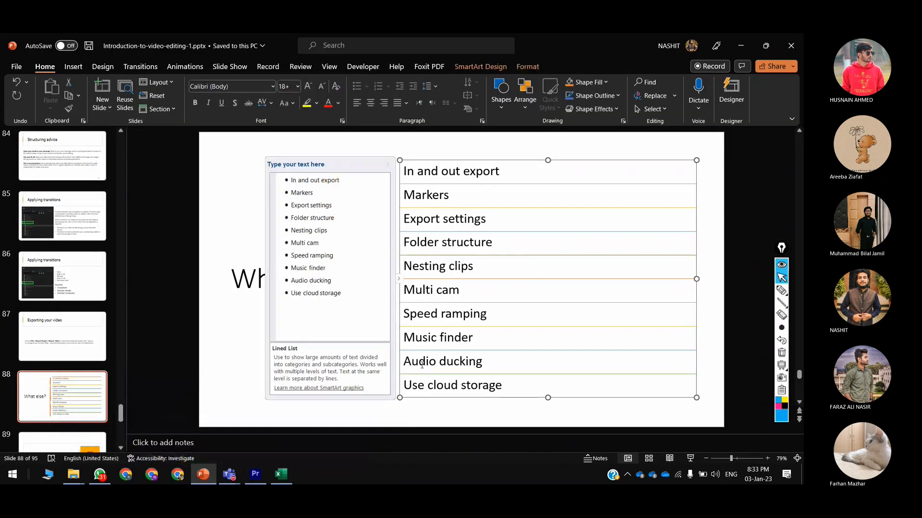
left_click(425, 422)
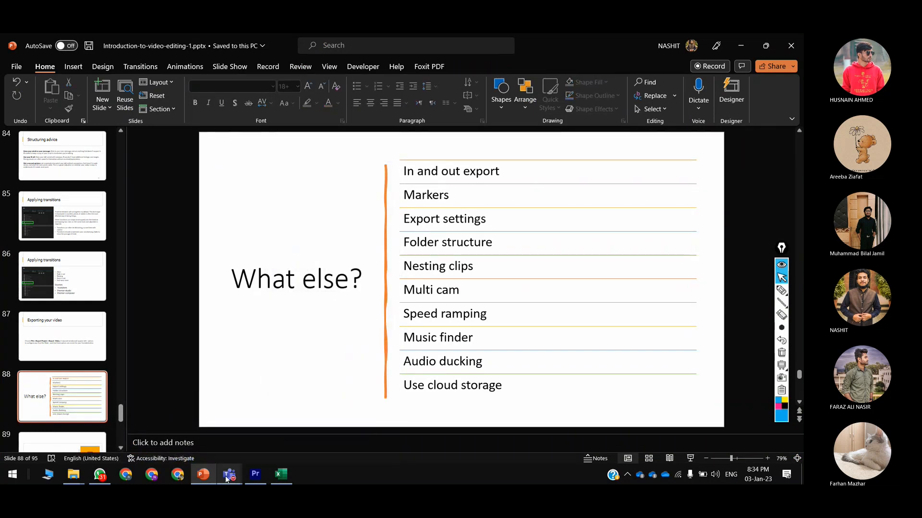
left_click(292, 384)
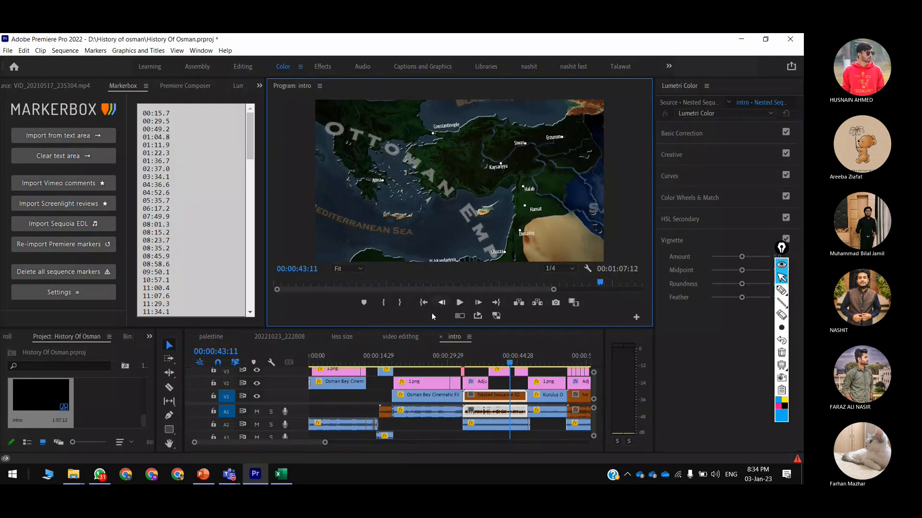
key("grave")
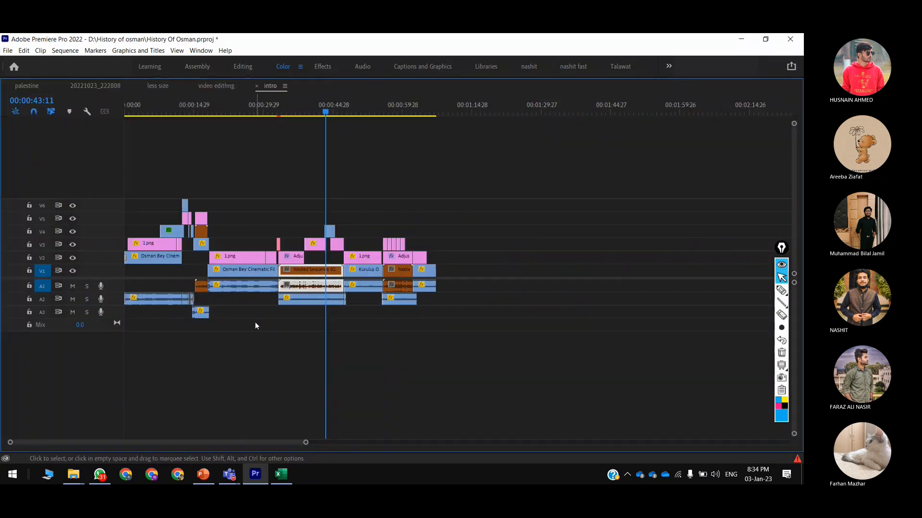
Enable Multi-Camera for the intro nested clip in the less size sequence.
left_click(215, 85)
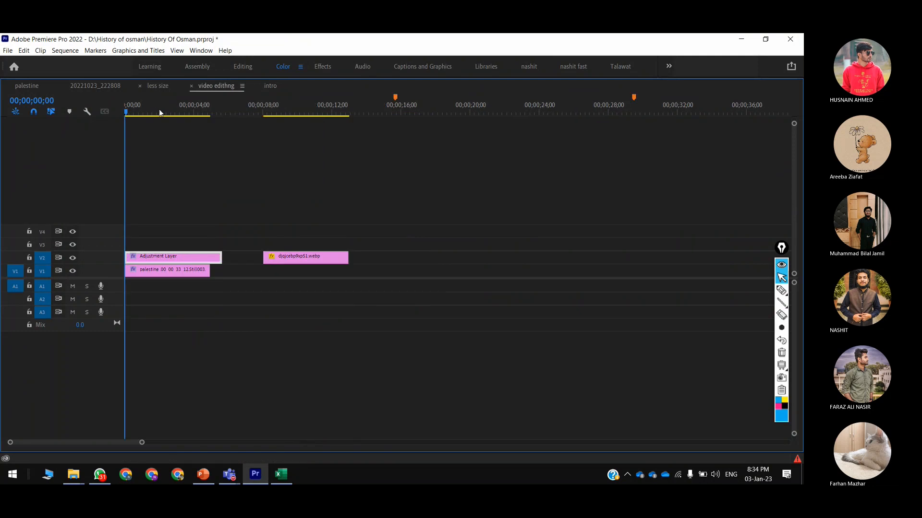
left_click(158, 86)
right_click(216, 256)
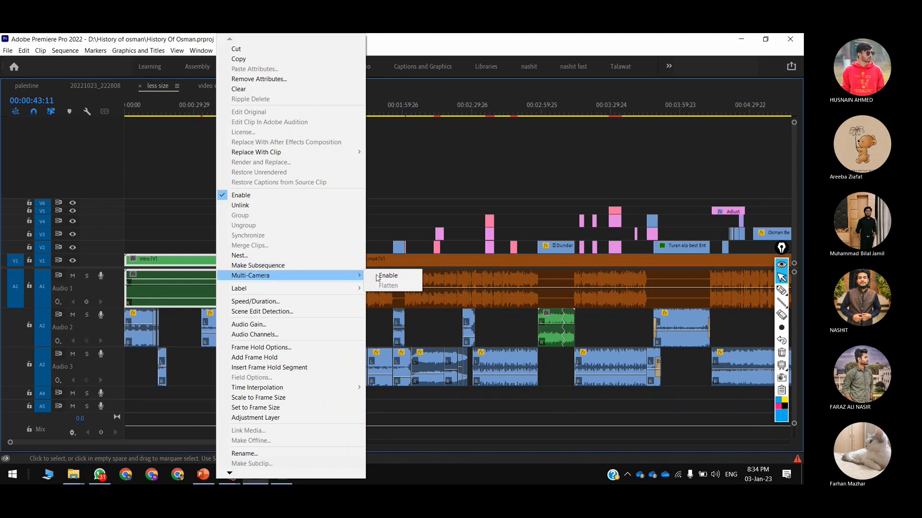
left_click(405, 275)
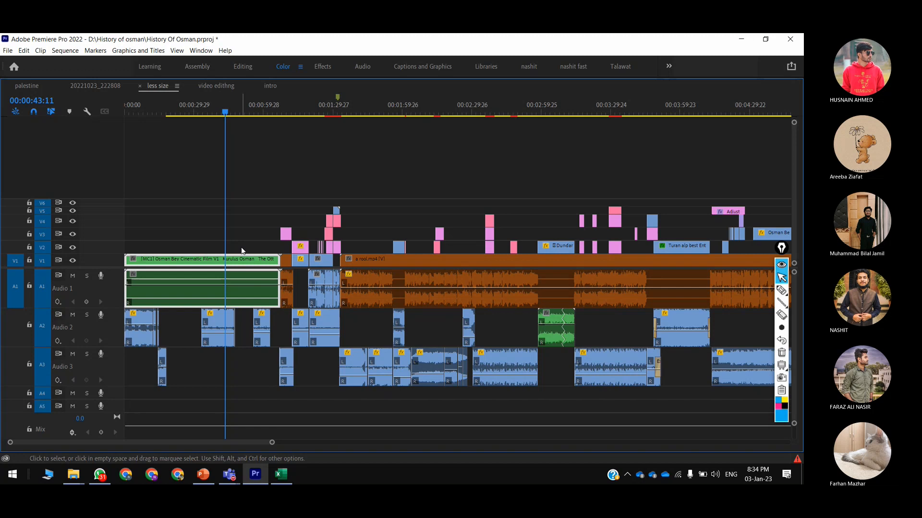
Preview the intro sequence at 00:00:07:00 in the Program monitor, restore the normal panel layout and return to the less size sequence.
left_click(273, 84)
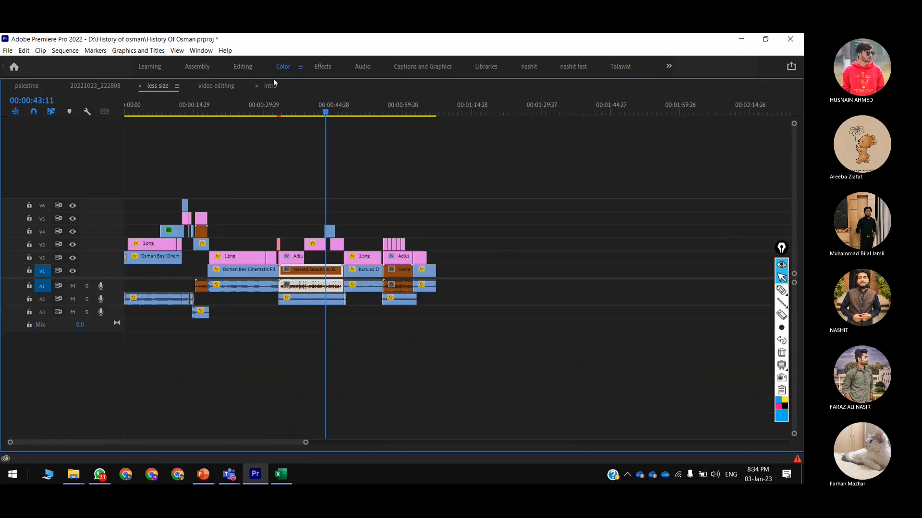
left_click(134, 108)
left_click_drag(164, 115, 156, 119)
key("grave")
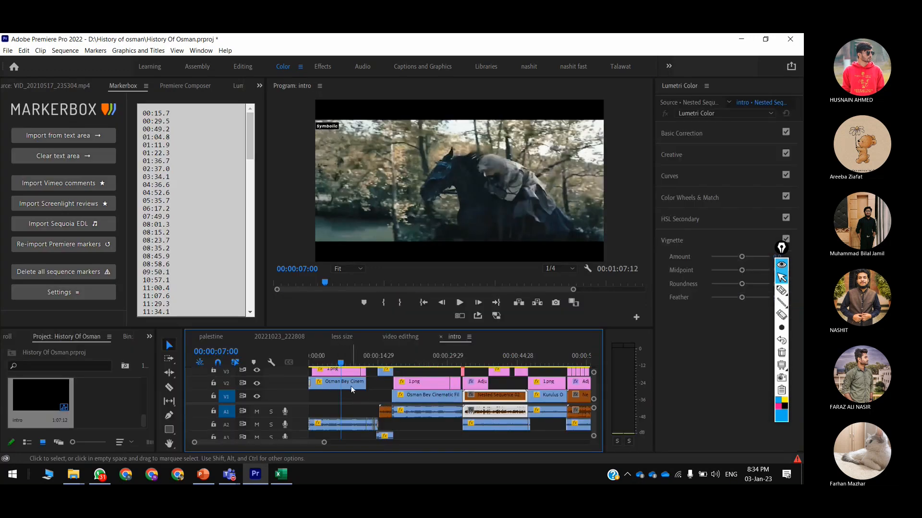
left_click(389, 338)
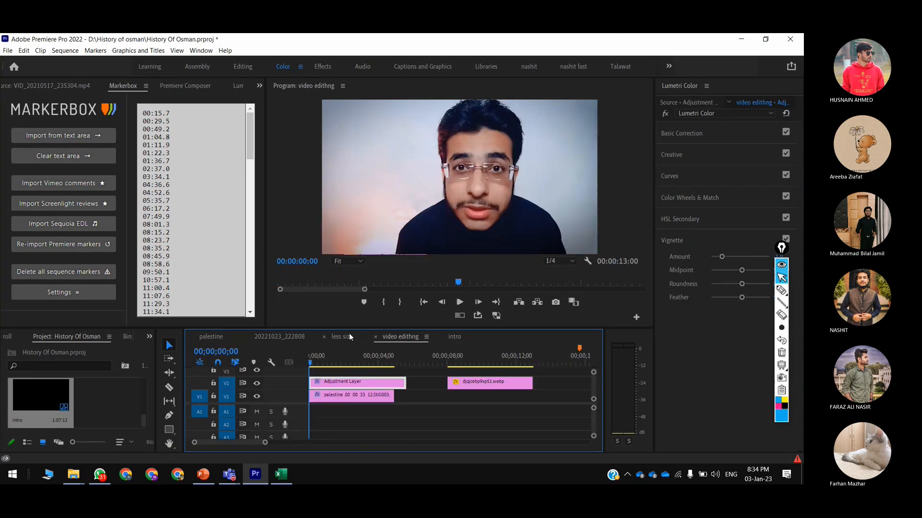
left_click(350, 334)
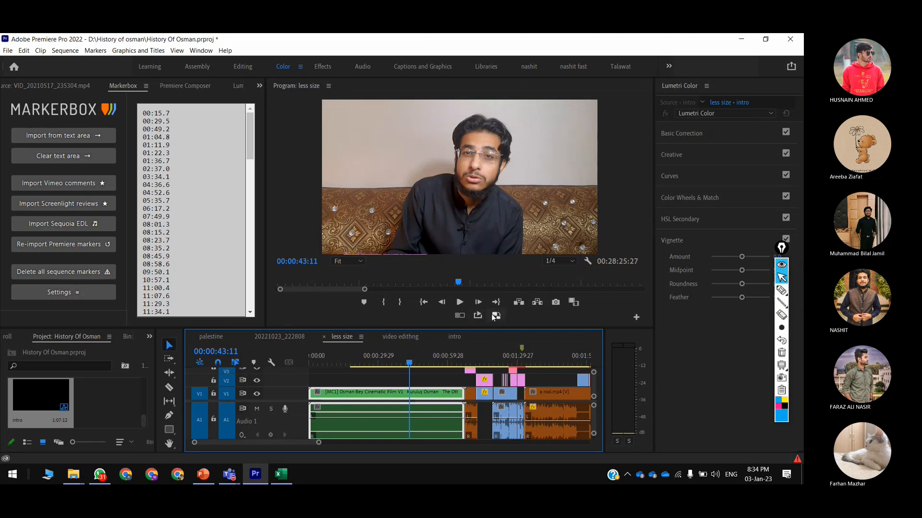
Show the multi-camera view in the Program monitor, switch the intro clip to camera angle 4 and move the playhead to 00:00:49:14.
left_click(460, 315)
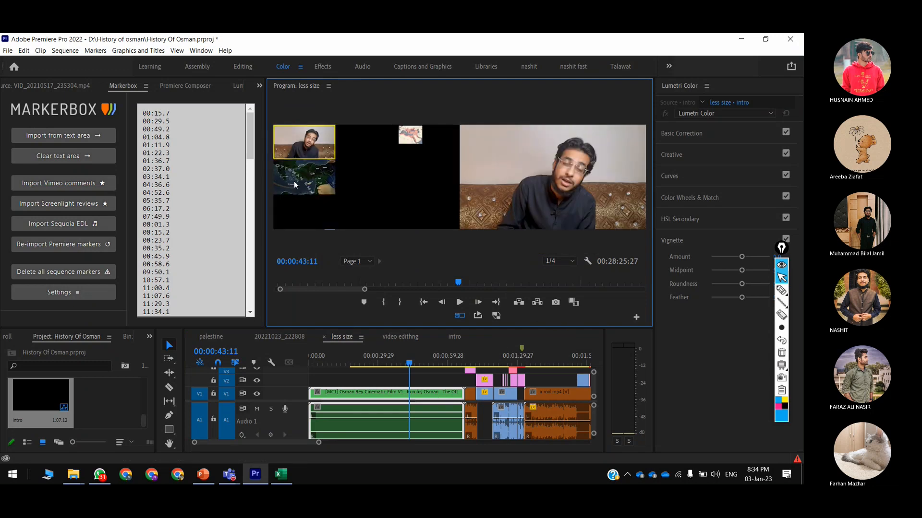
left_click(304, 189)
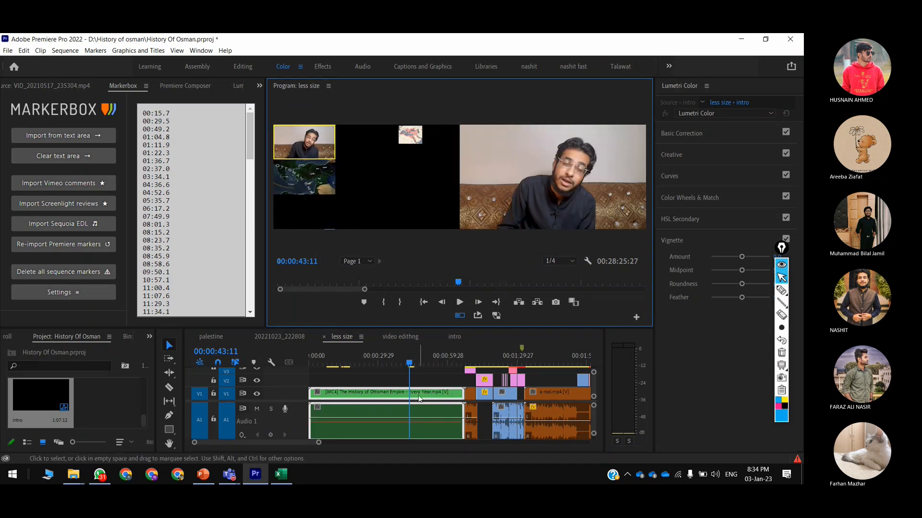
left_click(425, 368)
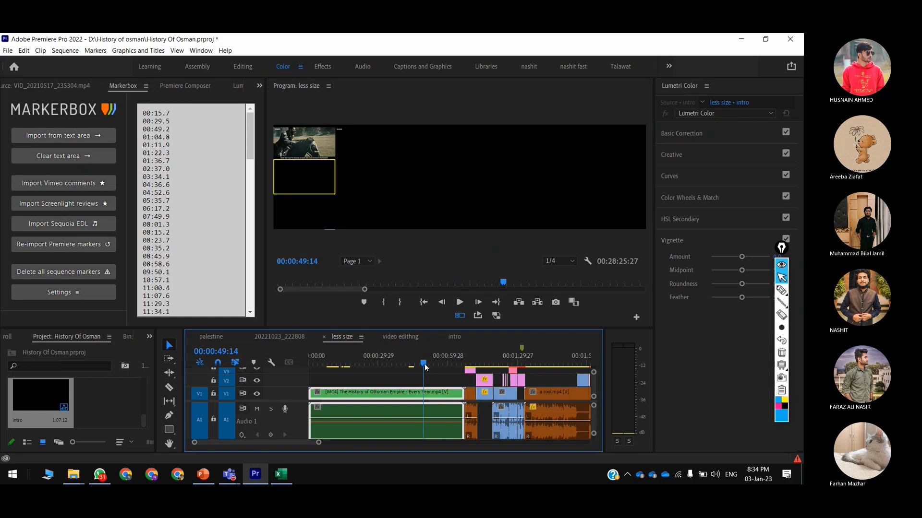
Check the speed ramping topic on the PowerPoint slide and review the intro clip's Speed/Duration options in Premiere Pro.
key("alt+Tab")
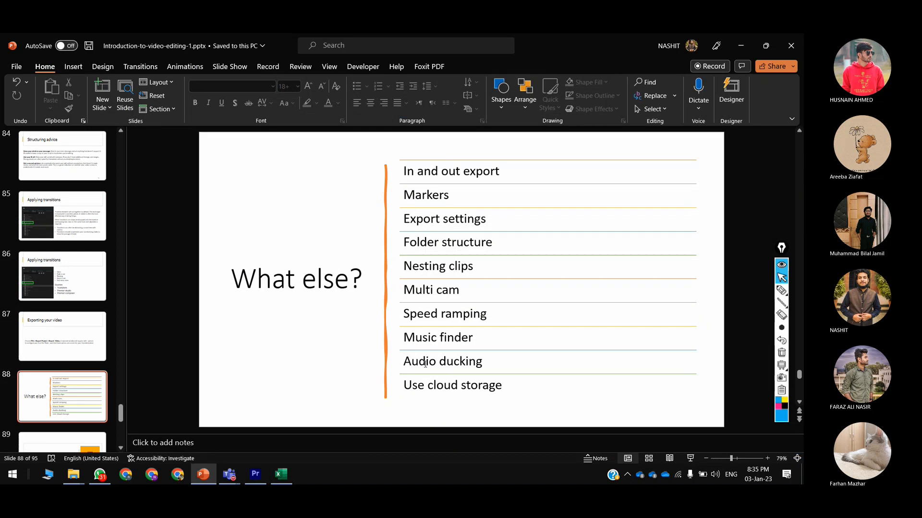
key("alt+Tab")
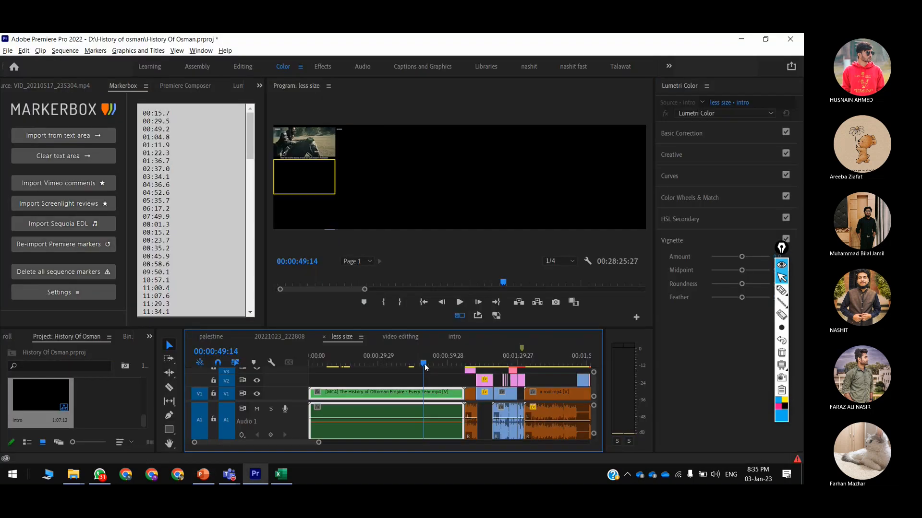
right_click(417, 398)
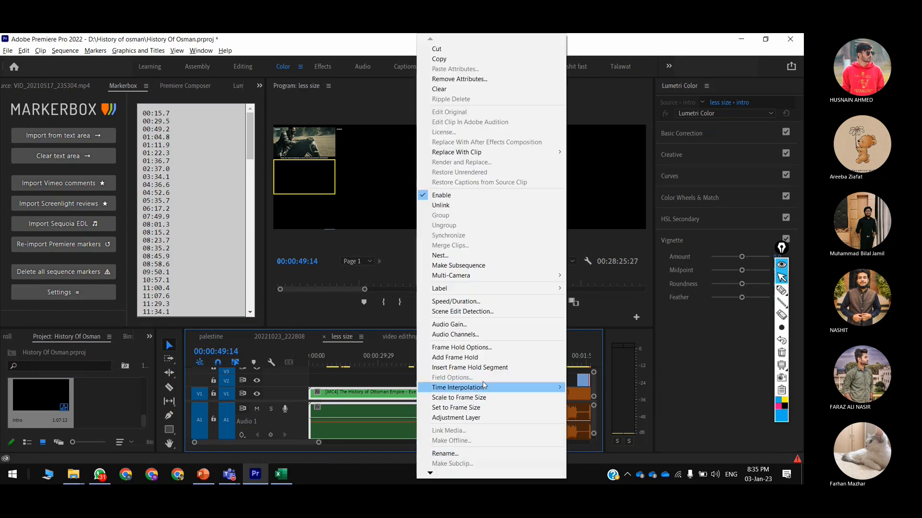
left_click(482, 302)
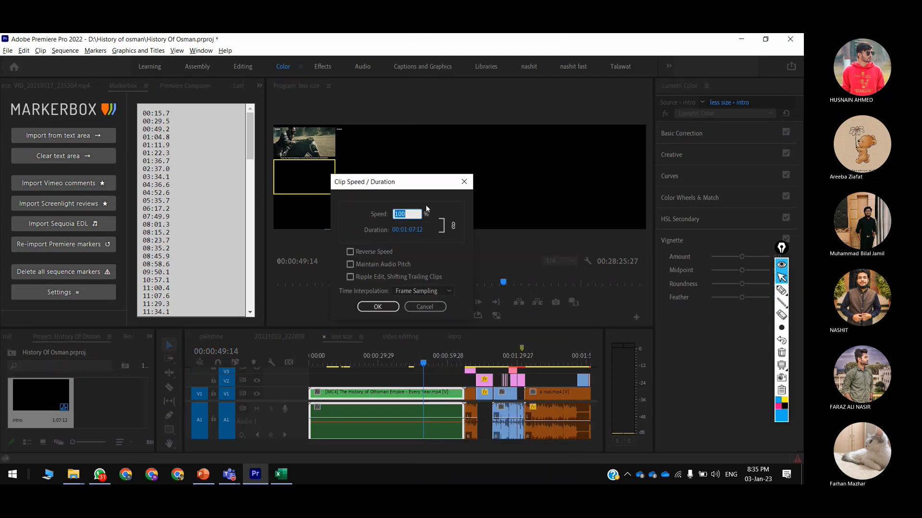
left_click(365, 270)
left_click(378, 307)
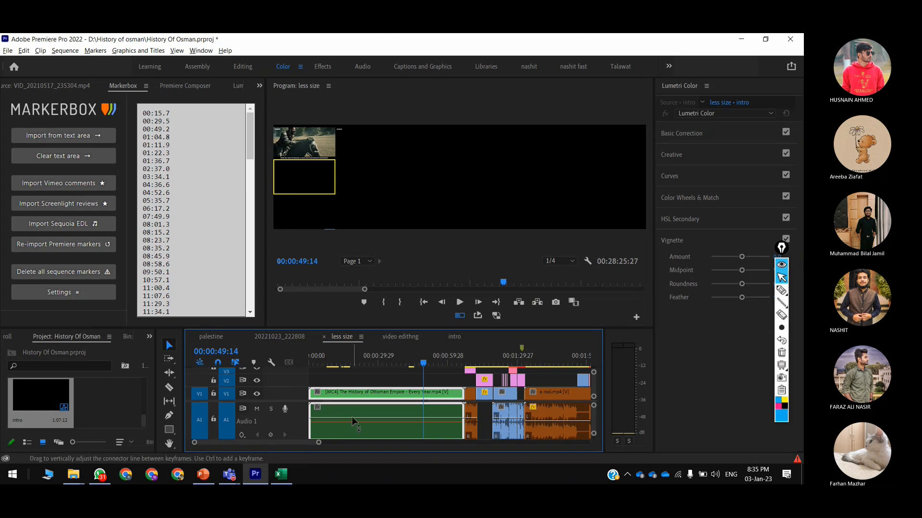
Shorten the intro clip to about 00:00:30:24 with the Rate Stretch tool and scrub the sped-up clip to 00:00:22:04.
mouse_move(353, 417)
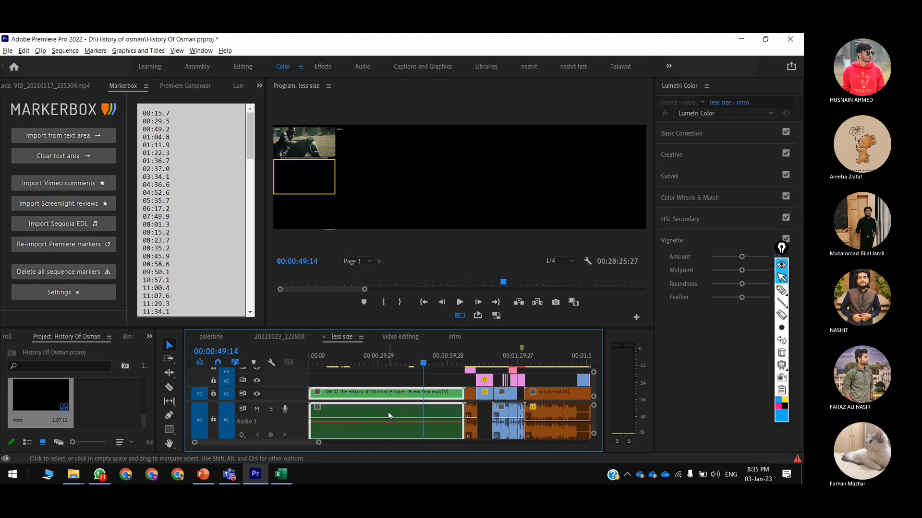
key("r")
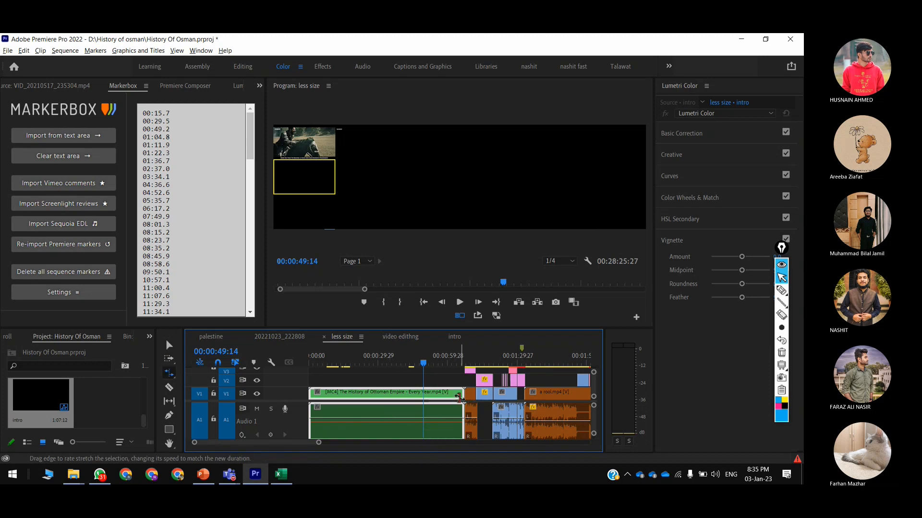
left_click(169, 374)
left_click_drag(463, 396, 379, 416)
left_click_drag(358, 372, 361, 414)
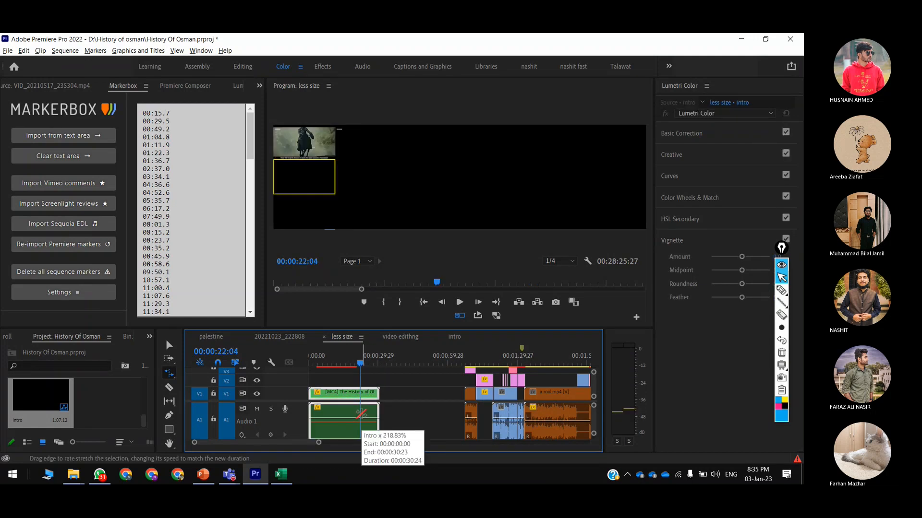
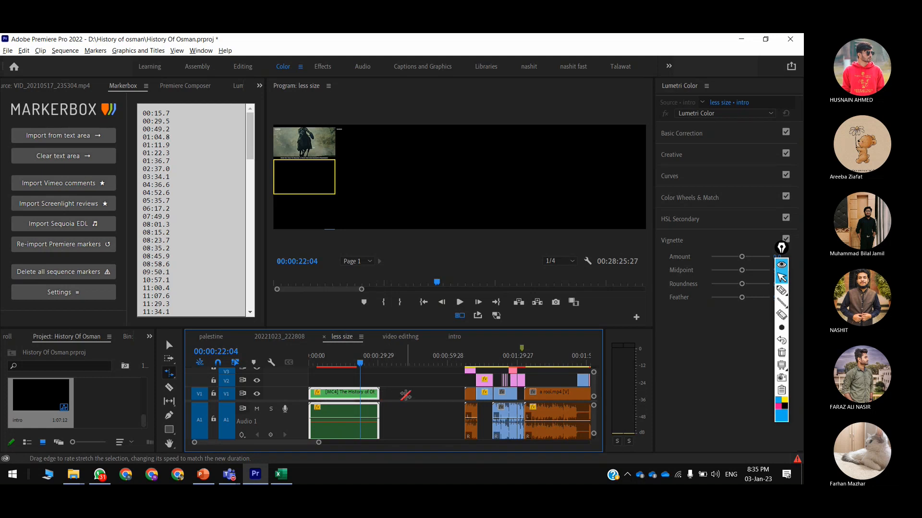
left_click(406, 394)
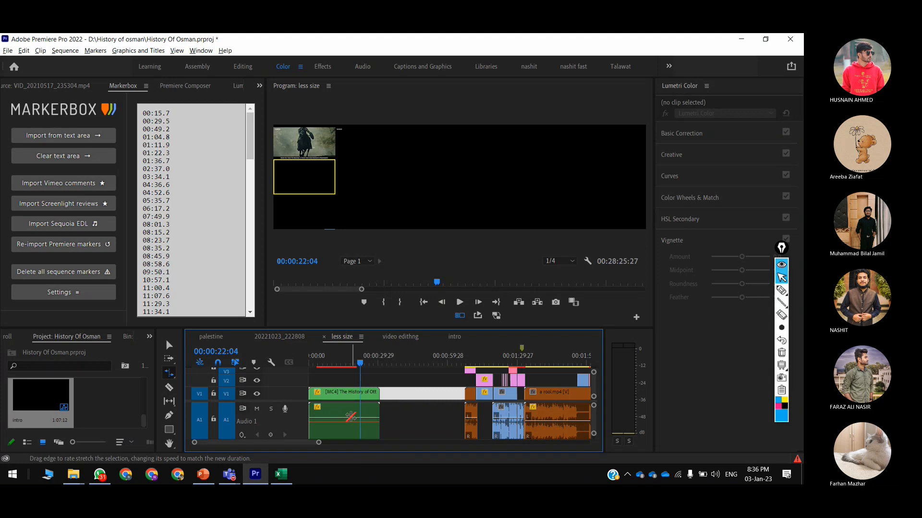
key("grave")
right_click(155, 284)
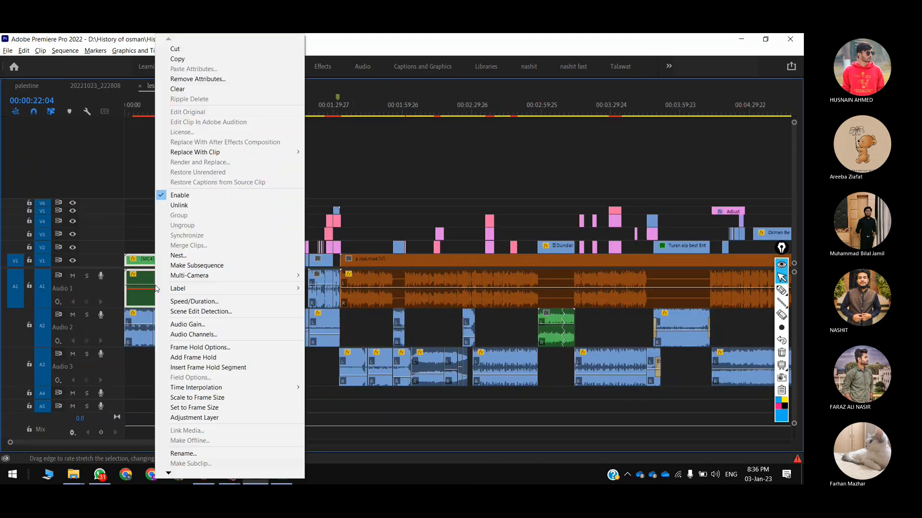
key("Escape")
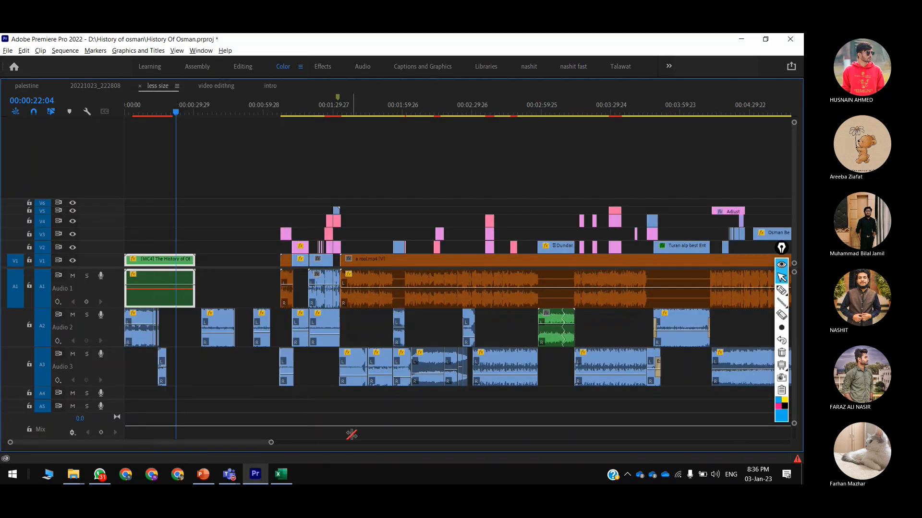
key("grave")
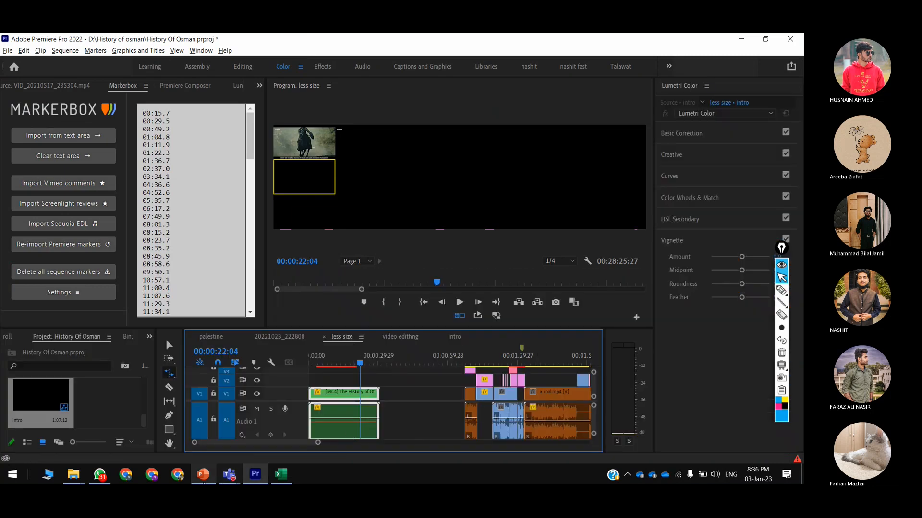
Switch to PowerPoint and point out the Music finder topic on the What else? slide.
key("alt+Tab")
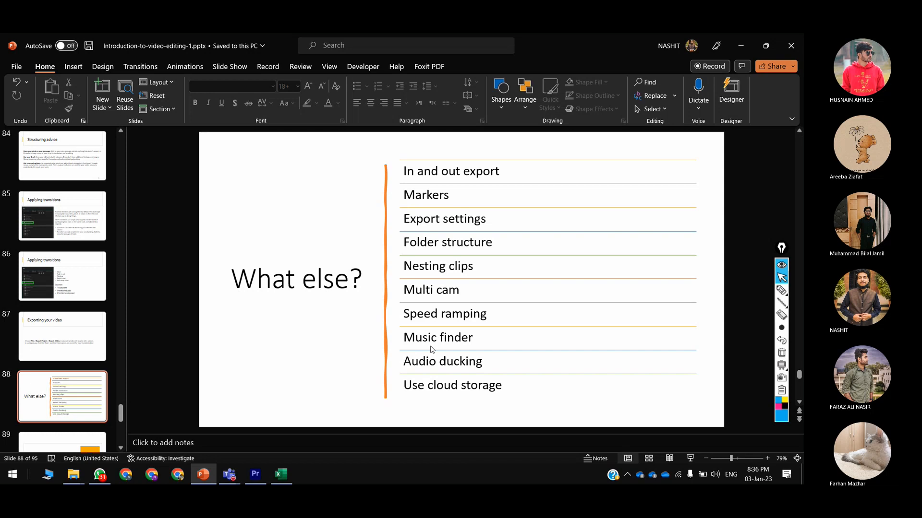
left_click(476, 344)
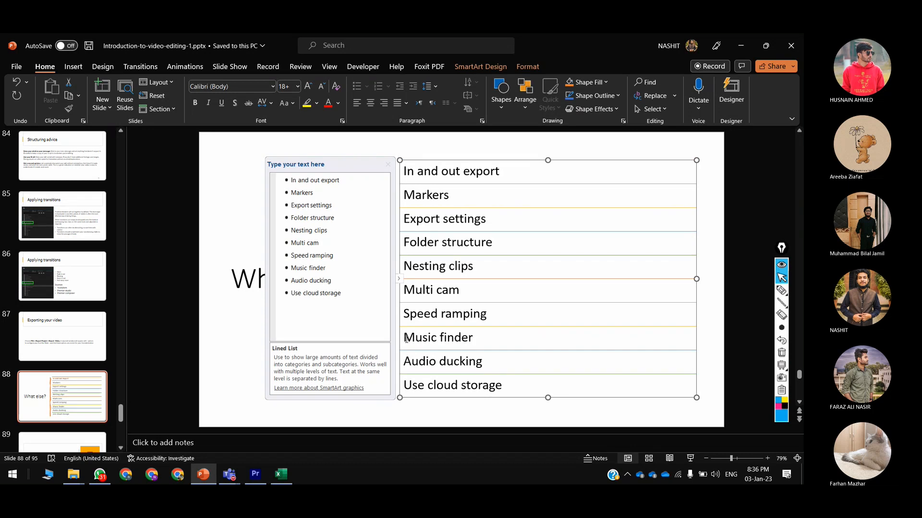
triple_click(459, 339)
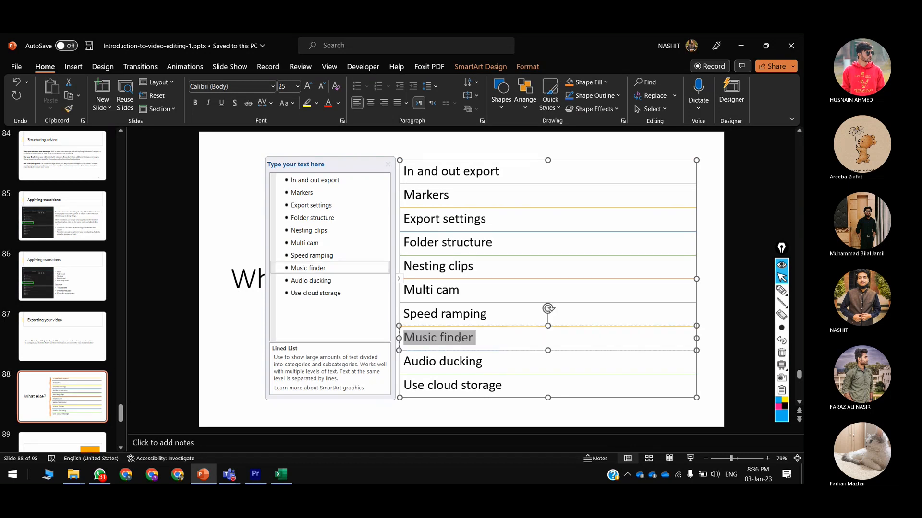
left_click(485, 344)
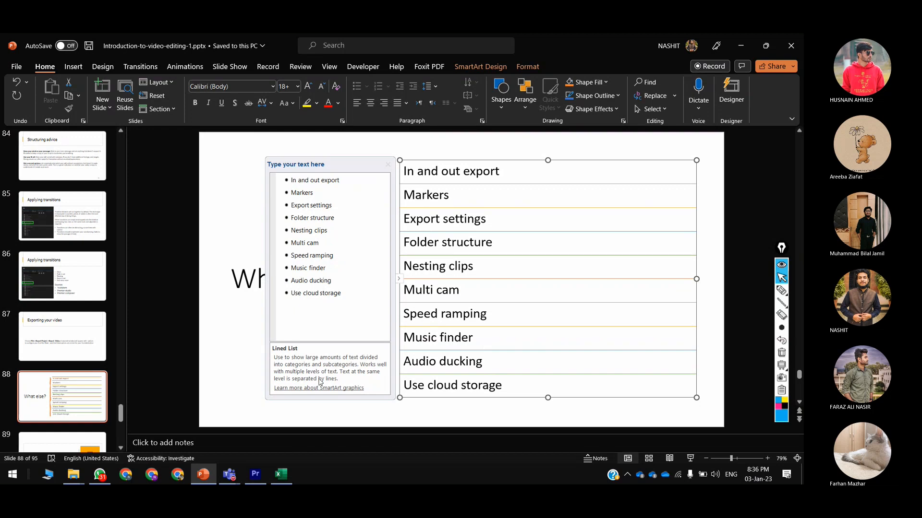
left_click(255, 480)
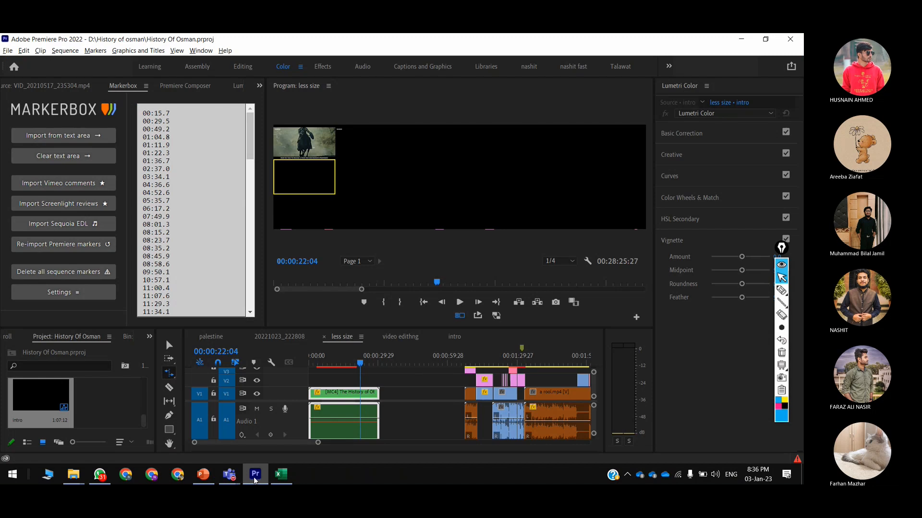
left_click(254, 480)
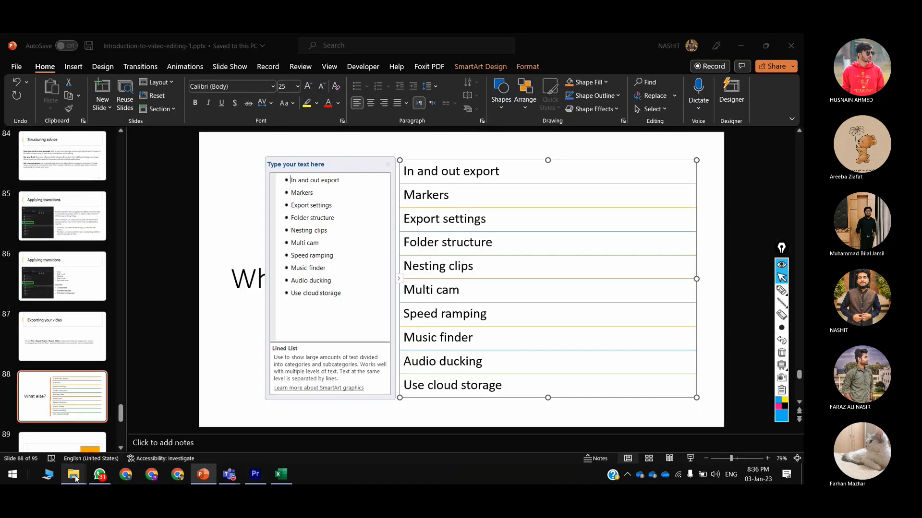
Switch to the Osman folder in File Explorer, open its music find subfolder and select 1.mp3.
mouse_move(75, 479)
mouse_move(428, 433)
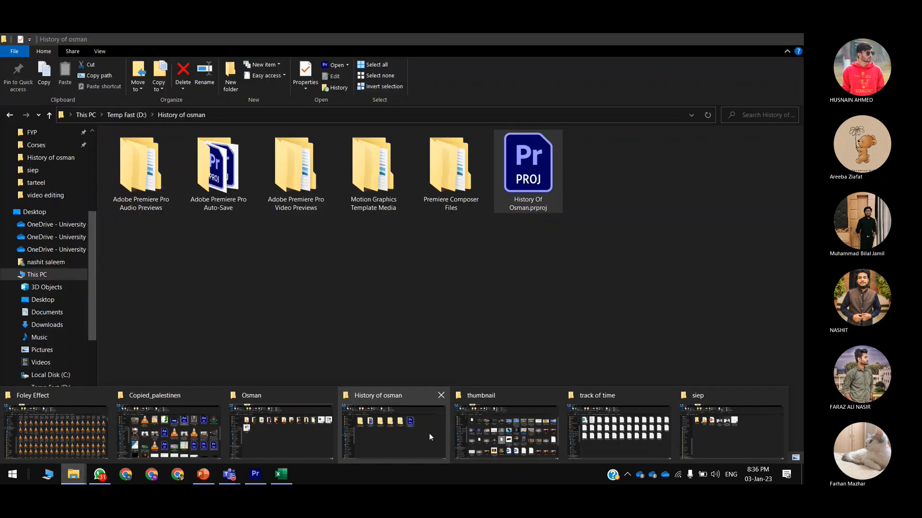
left_click(280, 432)
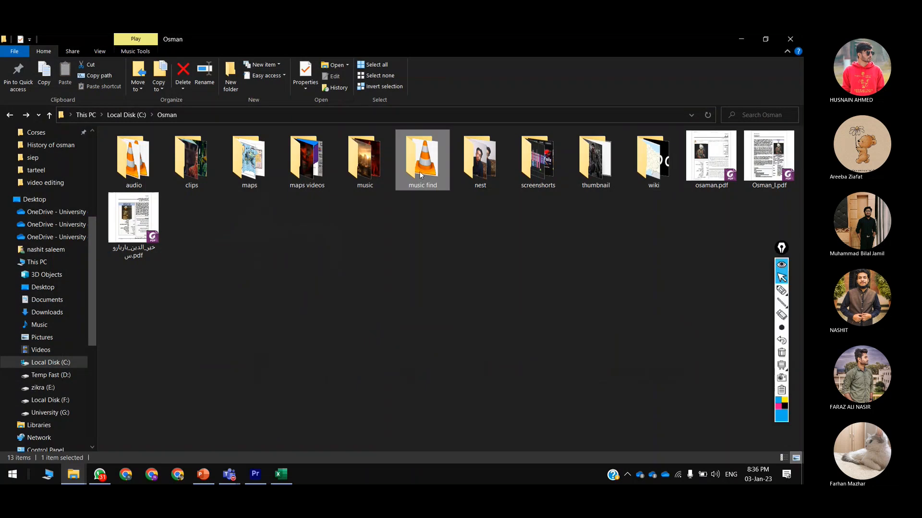
double_click(423, 159)
left_click(131, 146)
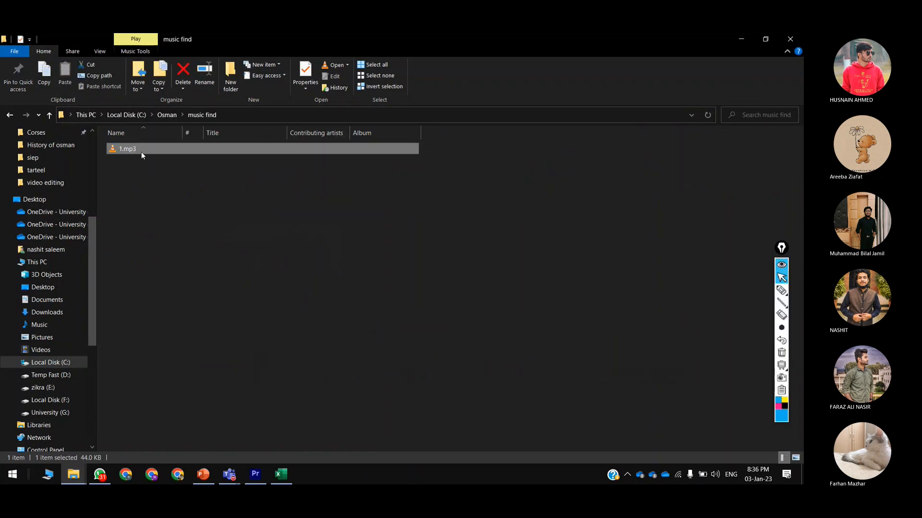
Play 1.mp3 from the music find folder in VLC media player and close the player.
double_click(141, 152)
left_click(141, 152)
left_click(207, 151)
double_click(207, 152)
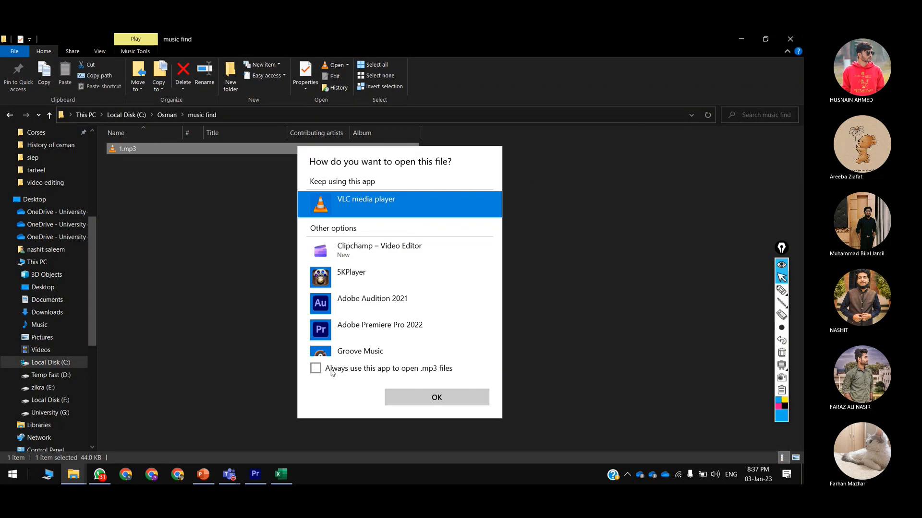
left_click(413, 399)
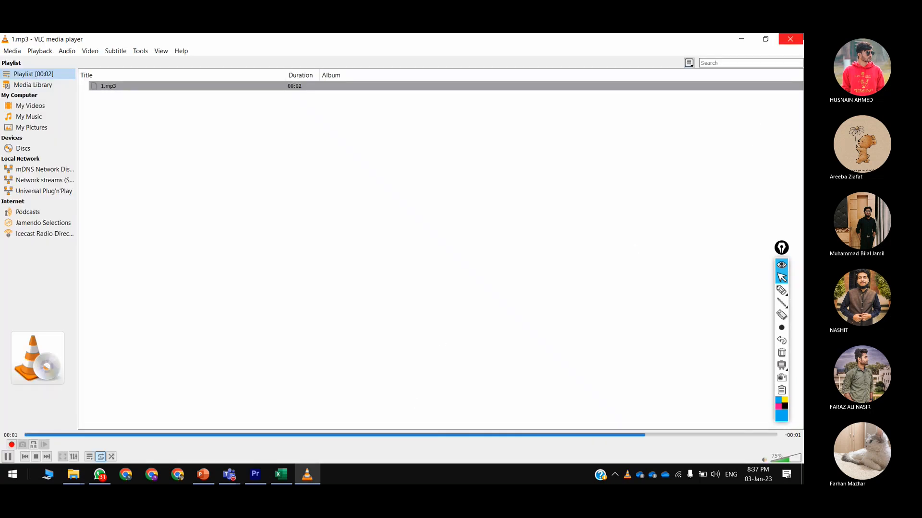
left_click(789, 39)
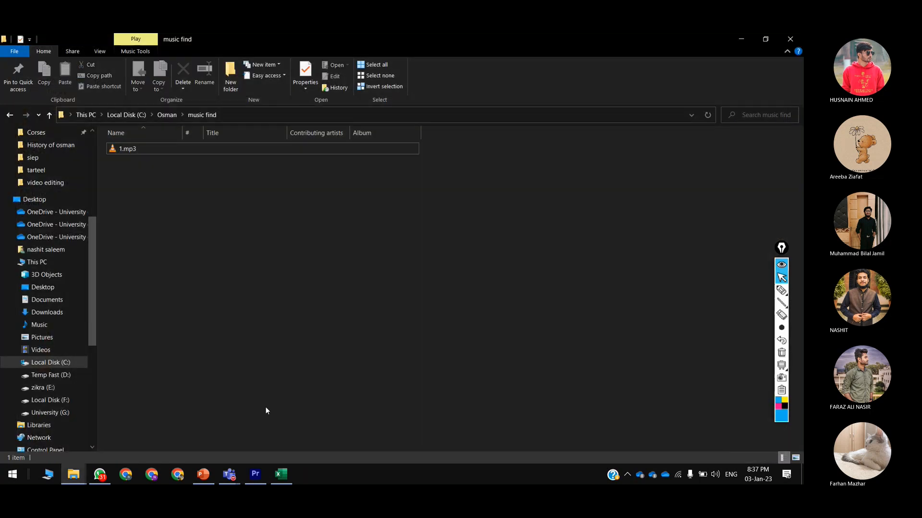
Check the audio ducking topic in PowerPoint, return to Premiere Pro and view a later part of the less size timeline enlarged.
left_click(213, 474)
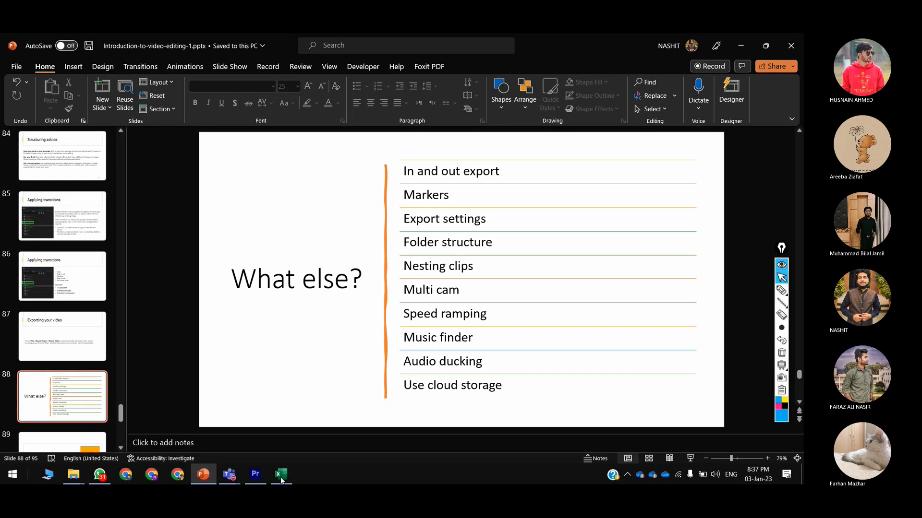
left_click(262, 475)
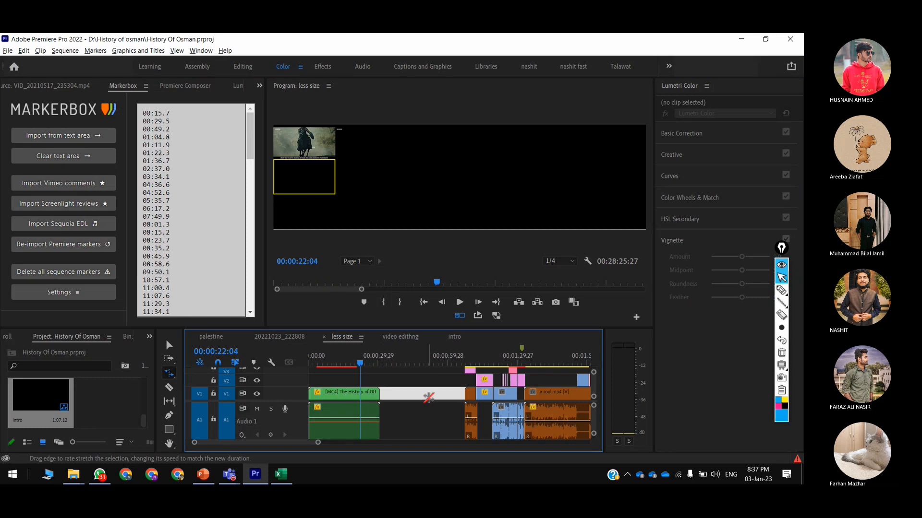
scroll(429, 398, "down", 10)
key("grave")
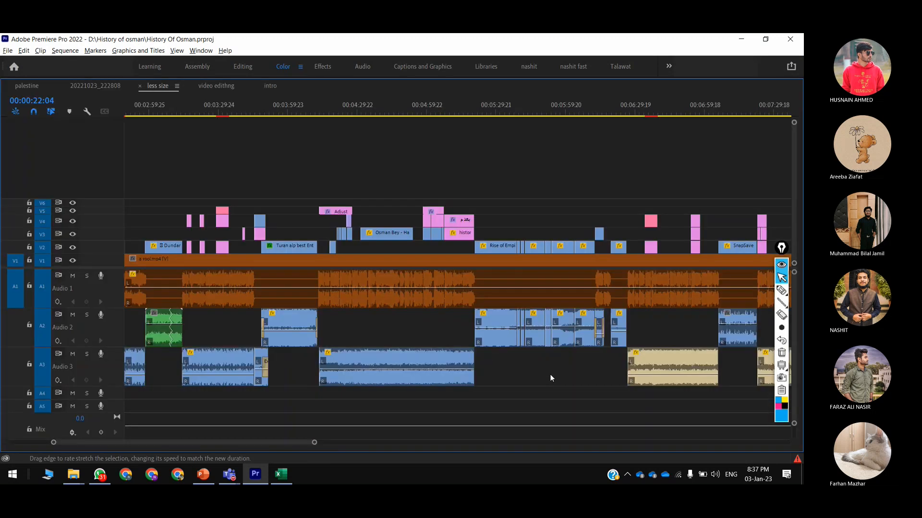
Add volume keyframes near the start of the music clip on Audio 3 and lower the middle one slightly to create a shallow dip.
left_click(364, 381)
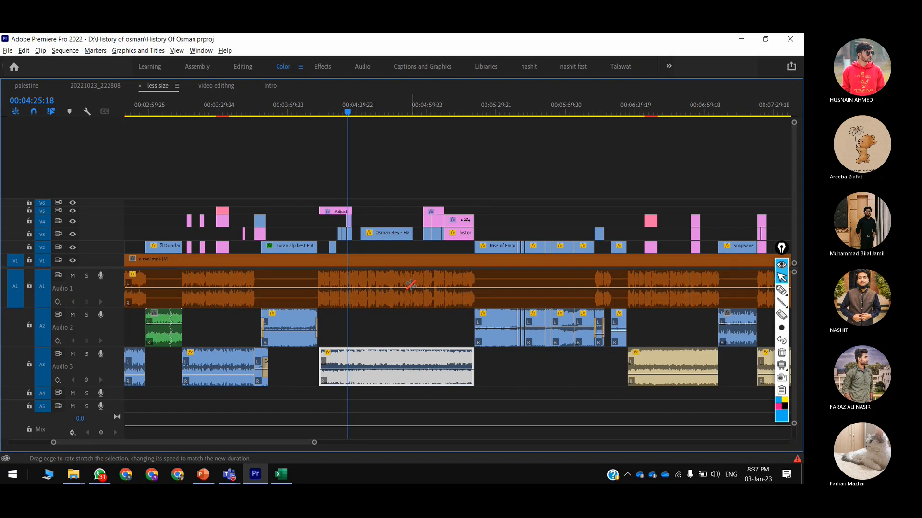
key("equal")
key("equal")
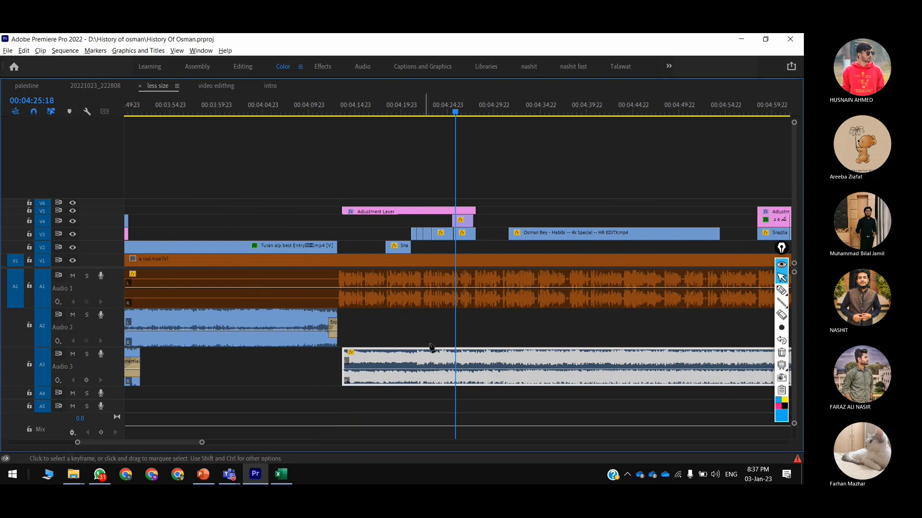
left_click(371, 370)
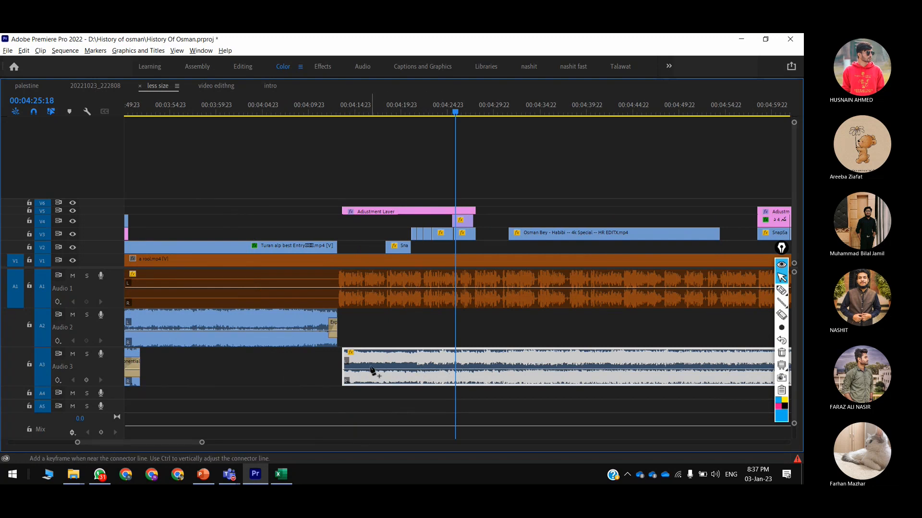
left_click(399, 371)
left_click_drag(386, 370, 386, 375)
Keyframe a deeper volume dip in the Audio 3 music clip around the playhead at 00:04:25:18.
left_click(464, 370)
left_click(437, 370)
left_click_drag(455, 370, 455, 383)
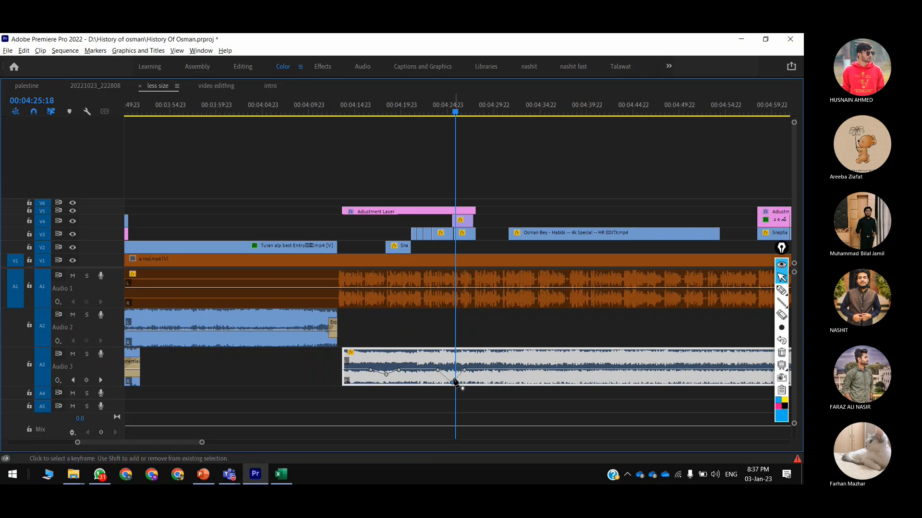
Keyframe a volume rise further along the Audio 3 music clip, between about 00:04:37 and 00:04:44.
left_click(569, 370)
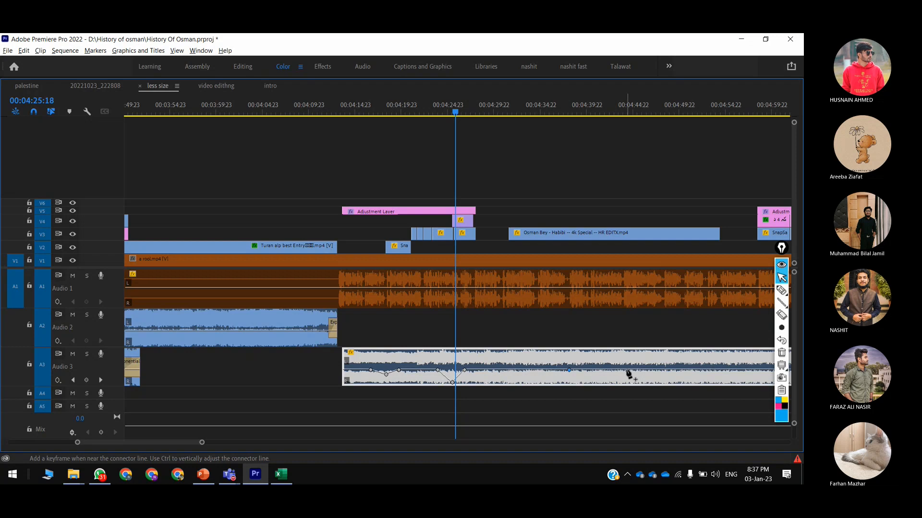
left_click(626, 370)
left_click_drag(605, 370, 605, 356)
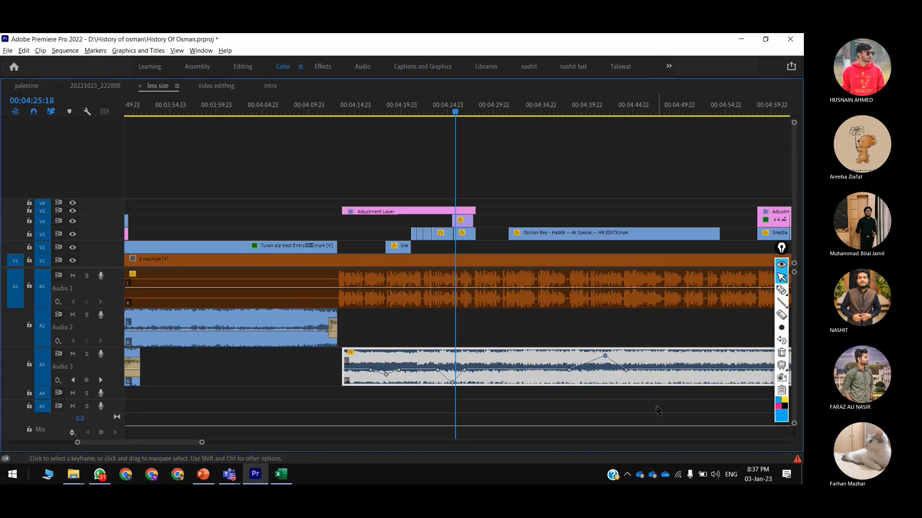
Restore the full panel layout, switch to the Audio workspace and tag the selected music clip as Dialogue in Essential Sound.
key("grave")
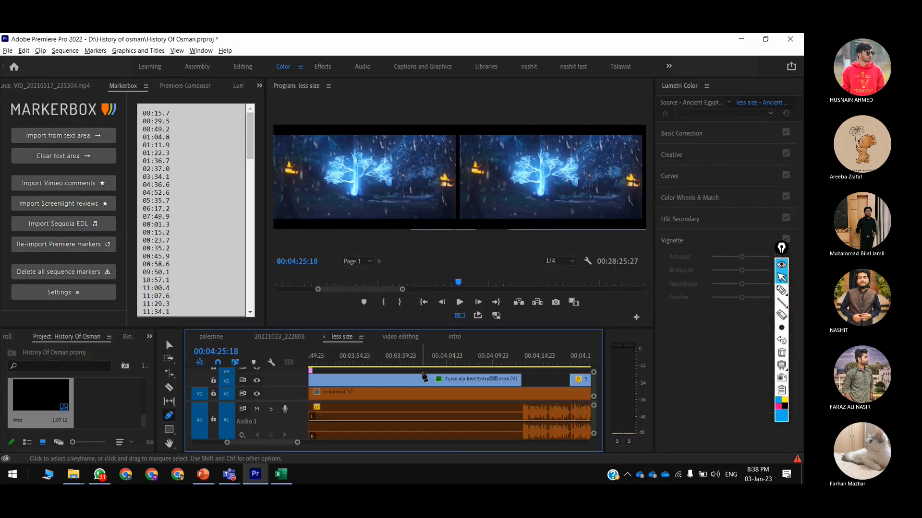
left_click(370, 70)
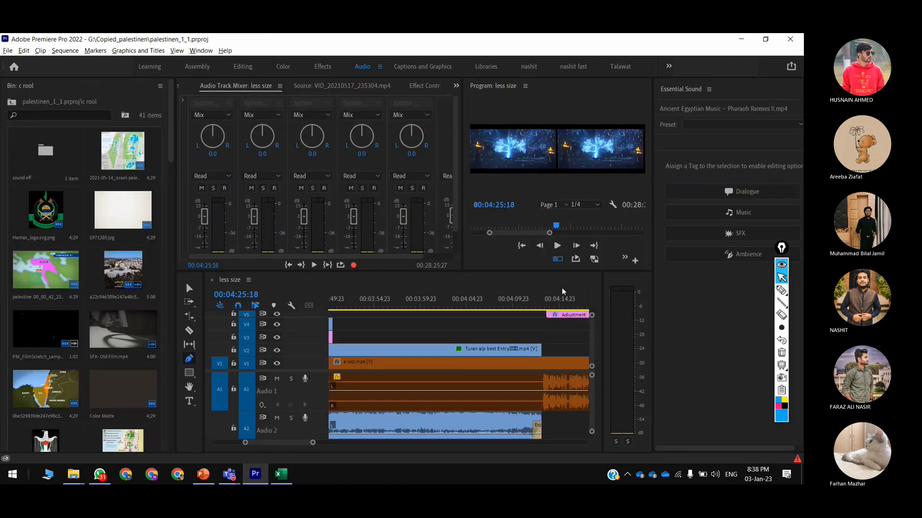
left_click(753, 192)
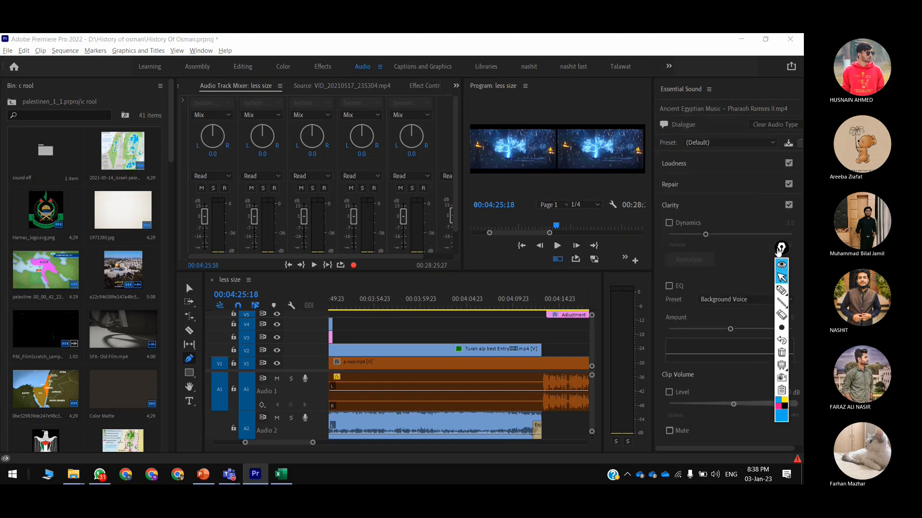
left_click_drag(784, 263, 555, 150)
left_click(708, 129)
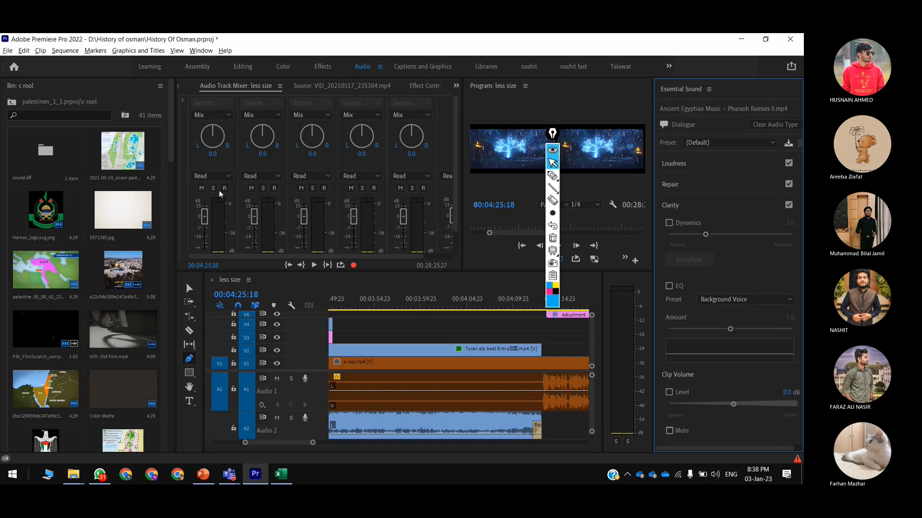
left_click(205, 217)
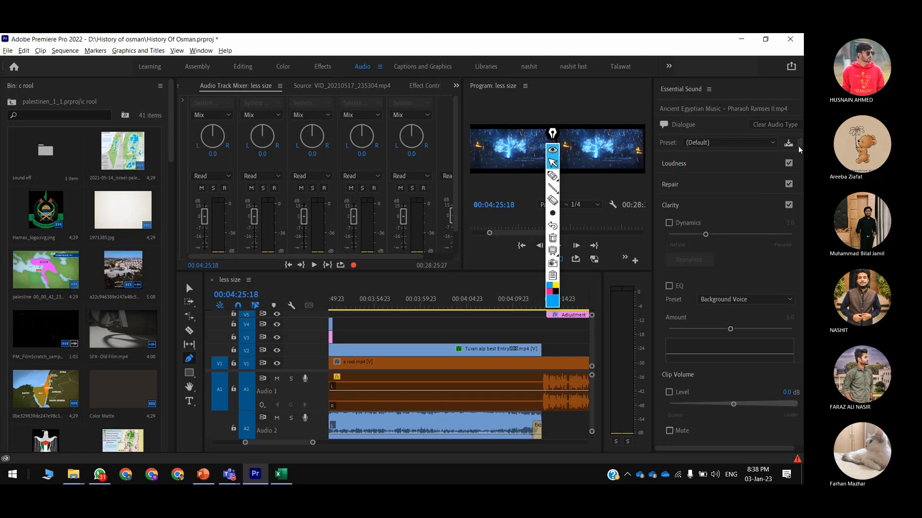
Apply the Podcast Voice preset to the Dialogue clip and look through the available EQ presets.
left_click(755, 143)
left_click(738, 412)
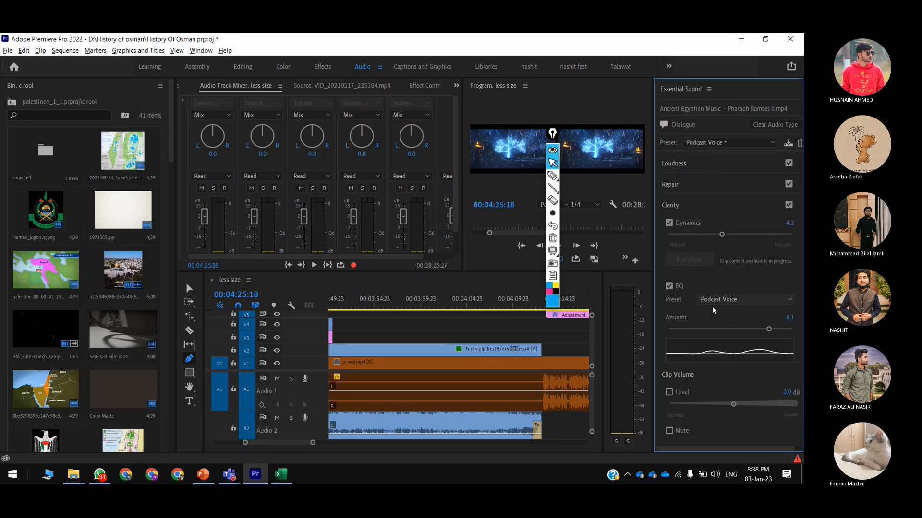
left_click(731, 299)
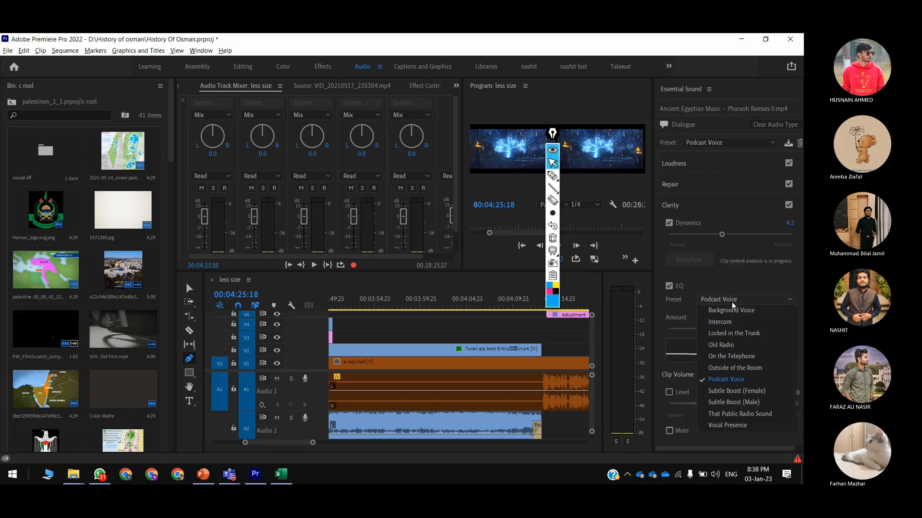
left_click(732, 303)
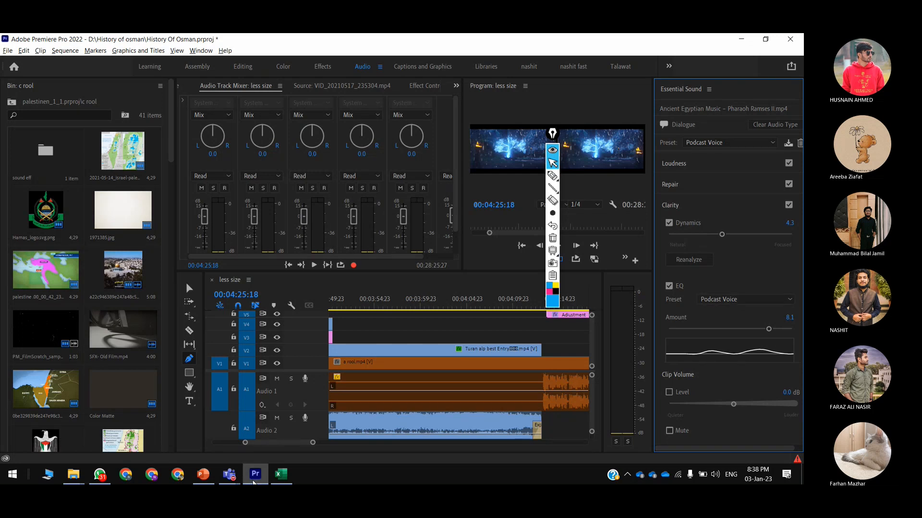
Switch to PowerPoint and present the What else? slide as a full-screen slide show, moving the annotation toolbar aside.
left_click(212, 474)
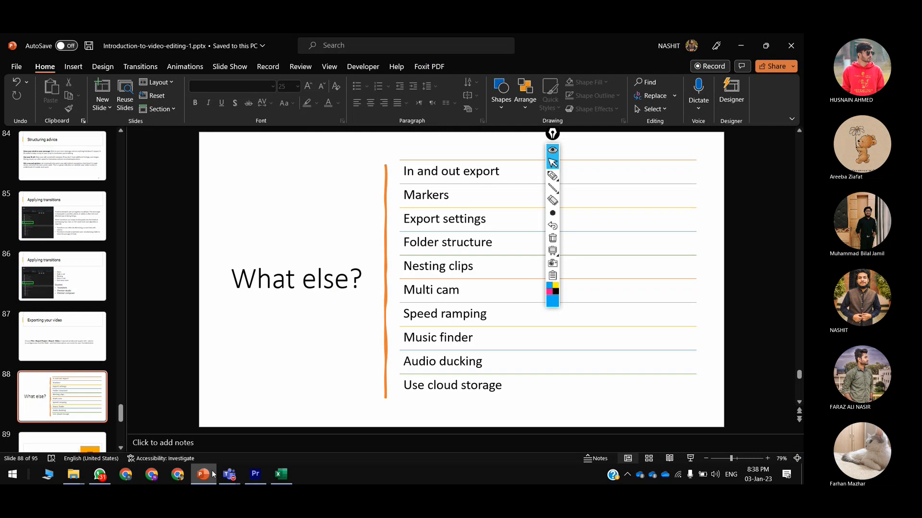
left_click(519, 387)
left_click(520, 408)
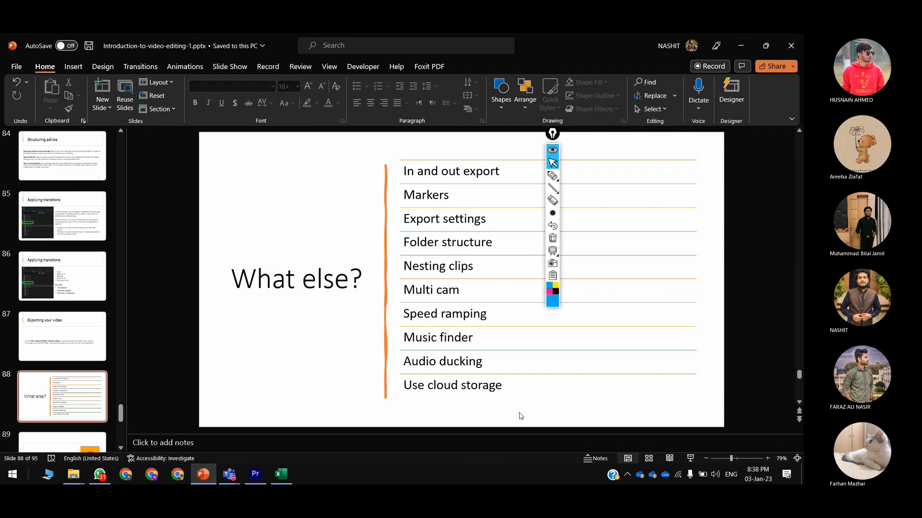
left_click(690, 459)
left_click_drag(557, 138, 710, 129)
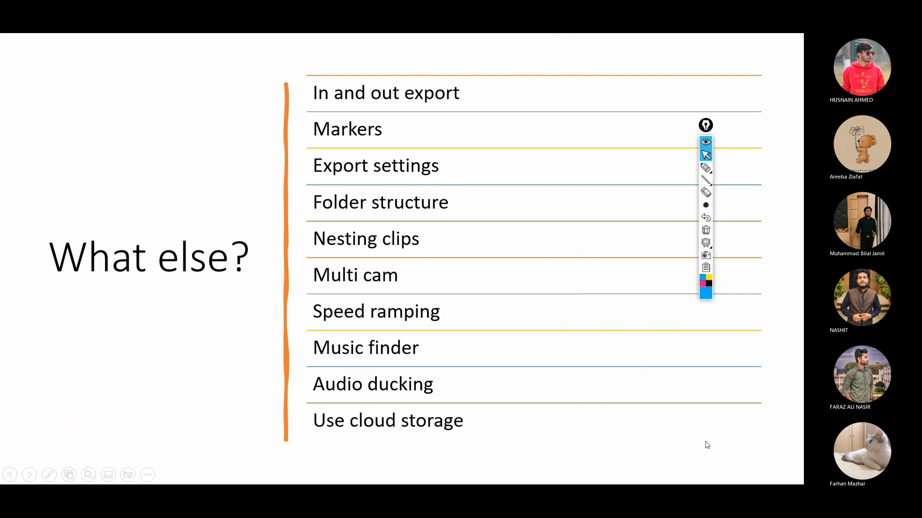
left_click(764, 440)
mouse_move(708, 165)
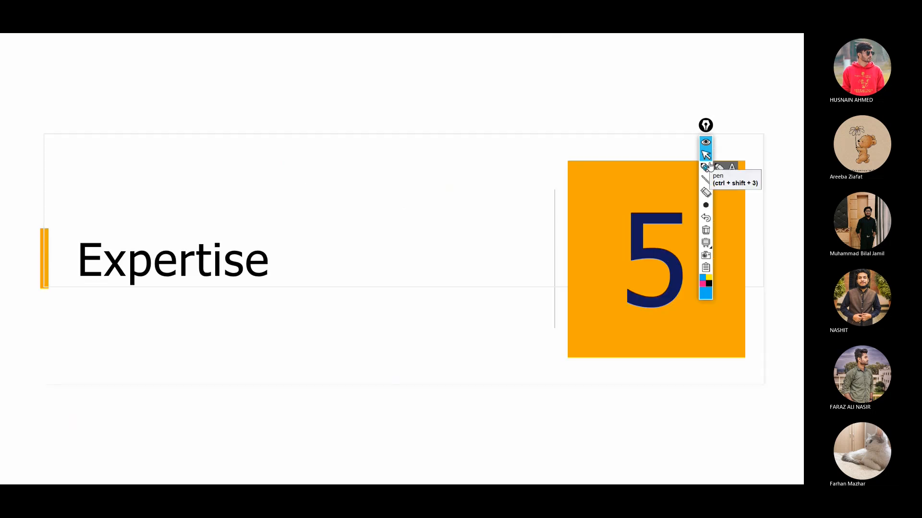
key("Left")
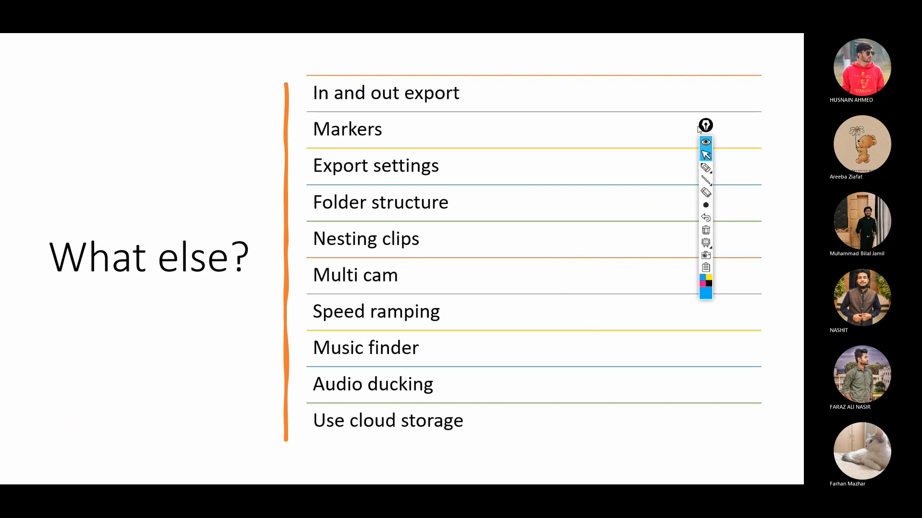
Move the annotation toolbar to the slide's edge and underline Use cloud storage with the blue pen.
mouse_move(705, 125)
left_mouse_down()
mouse_move(801, 91)
mouse_move(792, 88)
left_mouse_up()
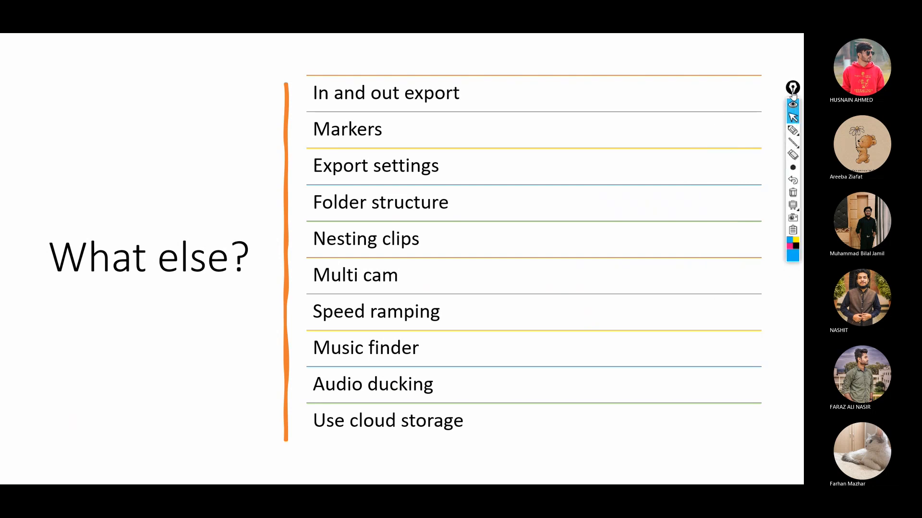
left_click(793, 129)
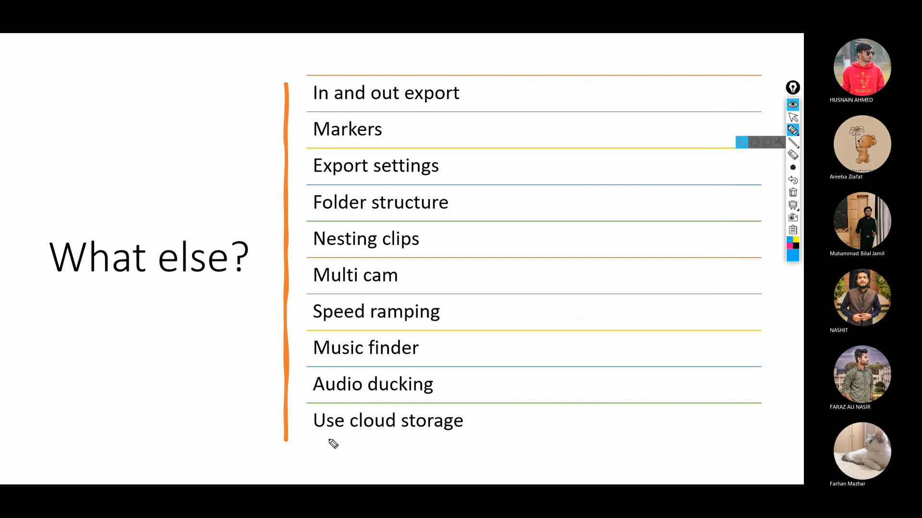
left_click_drag(316, 436, 470, 433)
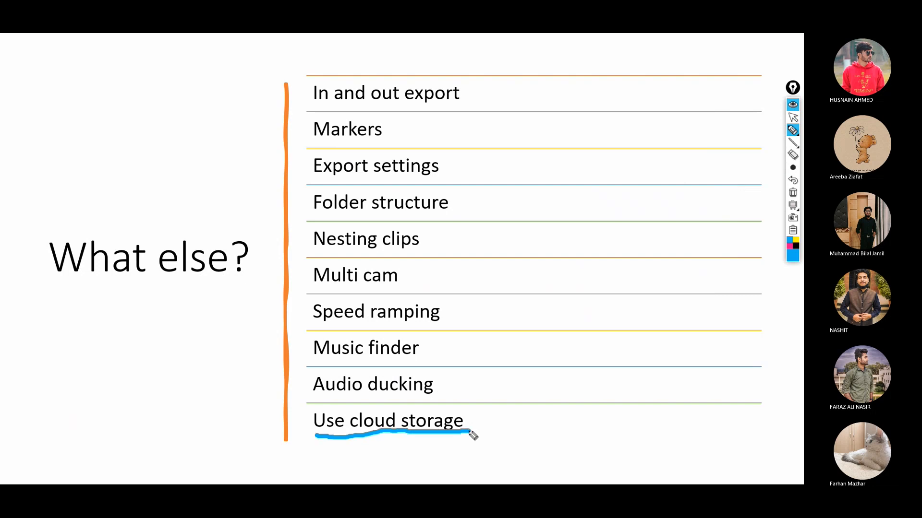